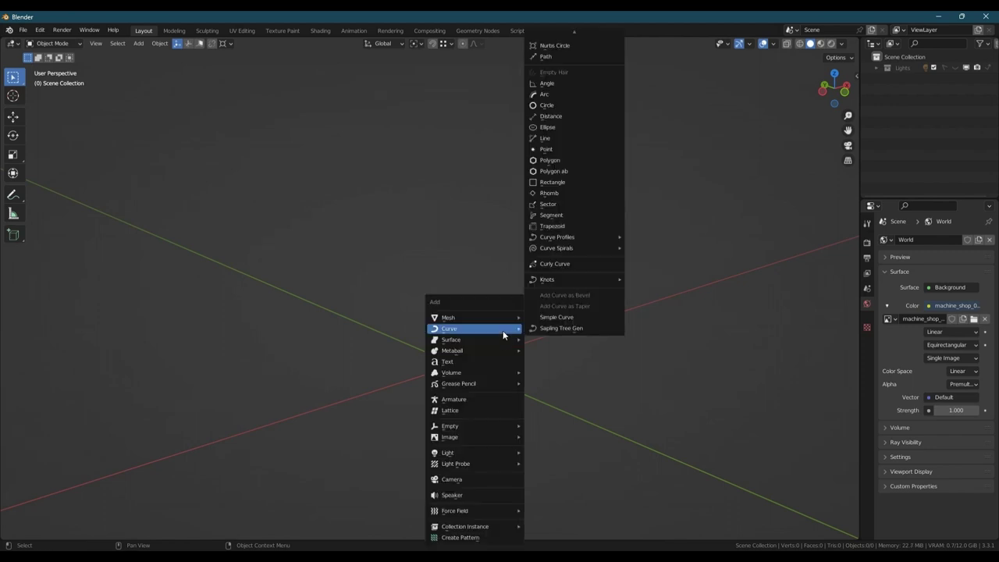
Add a cylinder with 64 vertices and a 2 m radius, placed at 1 m on Z
click(546, 122)
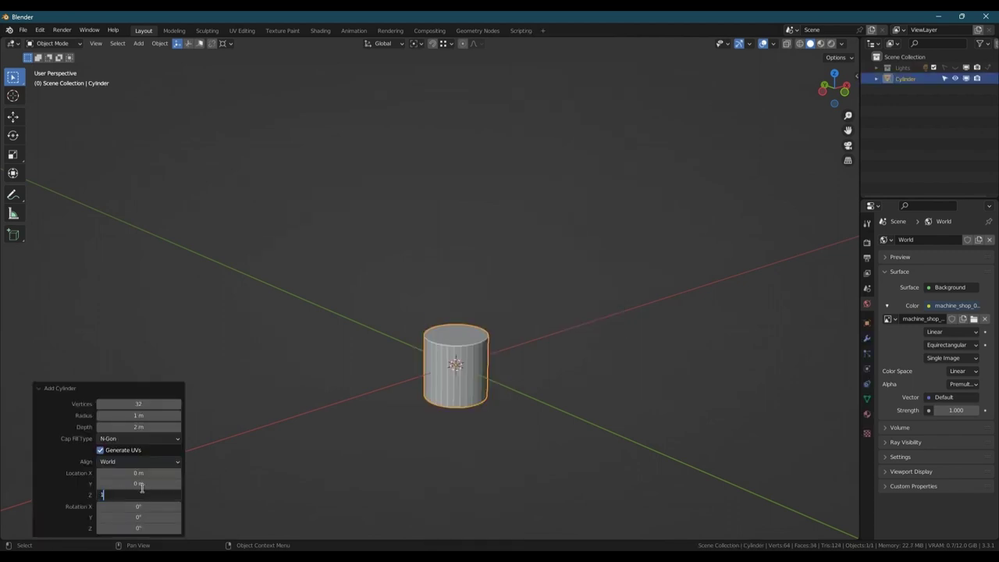
key(Return)
click(141, 406)
text(64)
key(Return)
click(143, 415)
text(2)
key(Return)
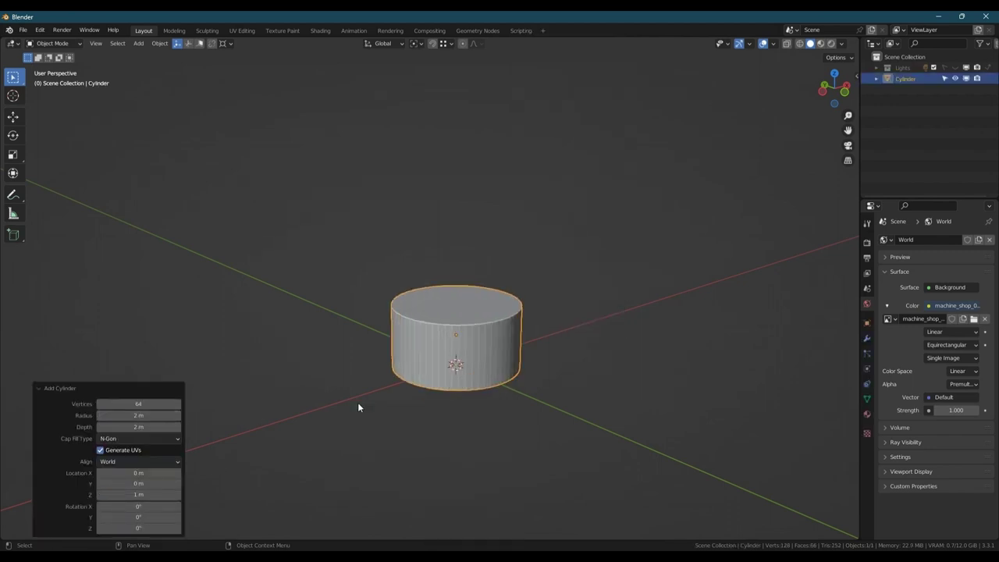
Apply auto-smooth shading to the cylinder and lower its top face about 1.84 m along Z to form a thin disc
right_click(450, 307)
click(438, 285)
key(Tab)
click(452, 300)
key(g)
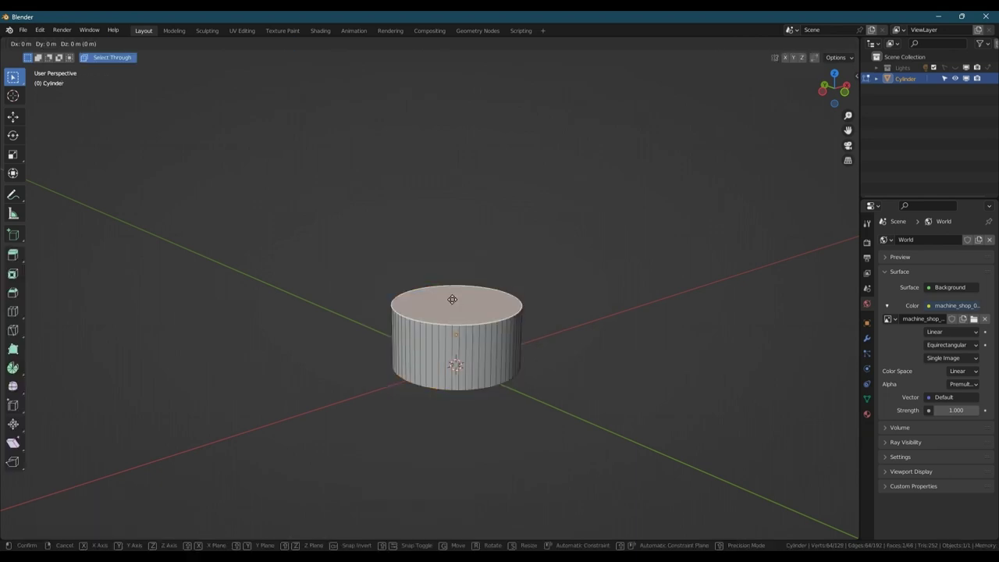
key(z)
click(470, 356)
scroll(466, 363, up, 4)
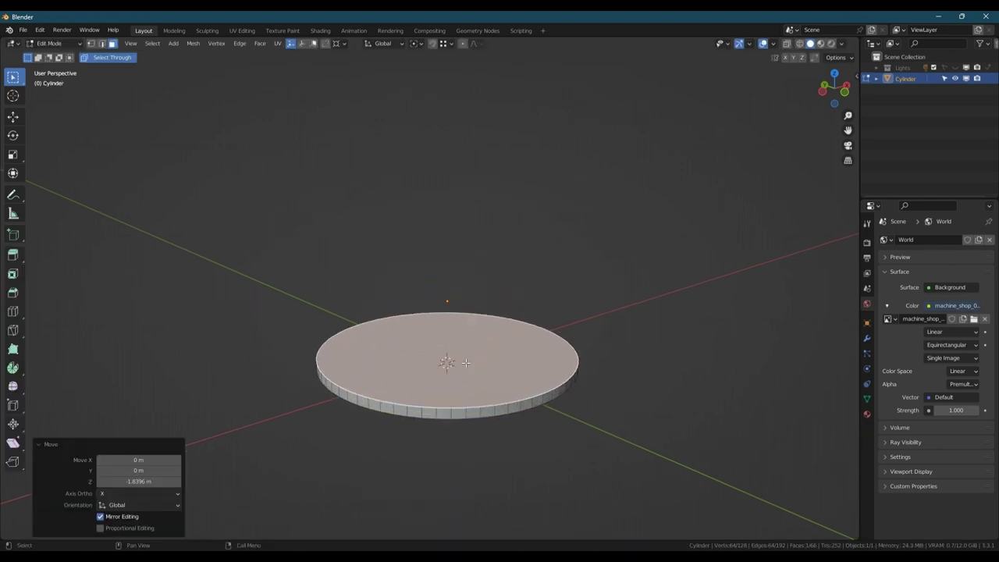
Inset the disc's top face about 0.2 m with a depth of 0.175 m, and inset the raised face once more
key(i)
click(623, 366)
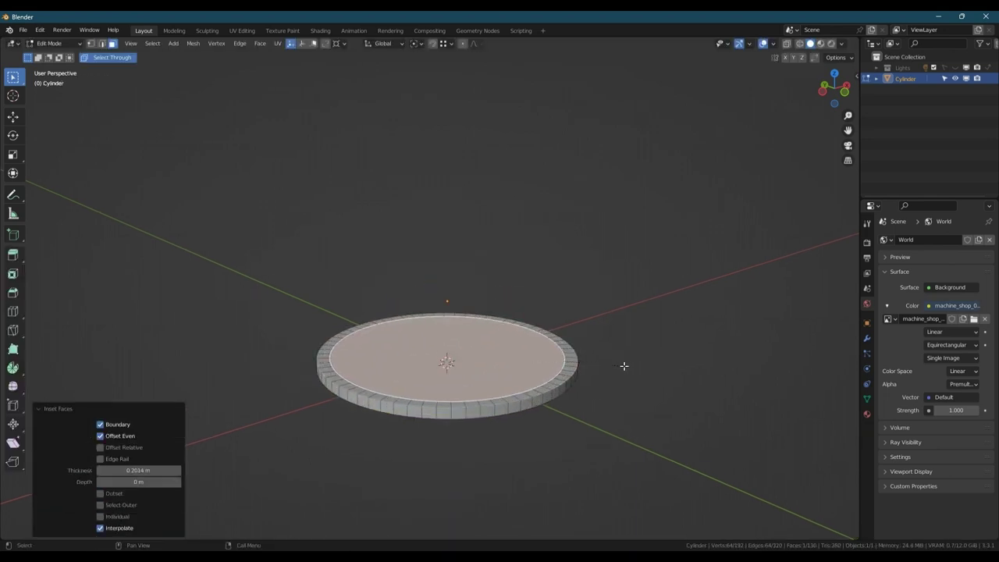
drag(154, 481, 250, 475)
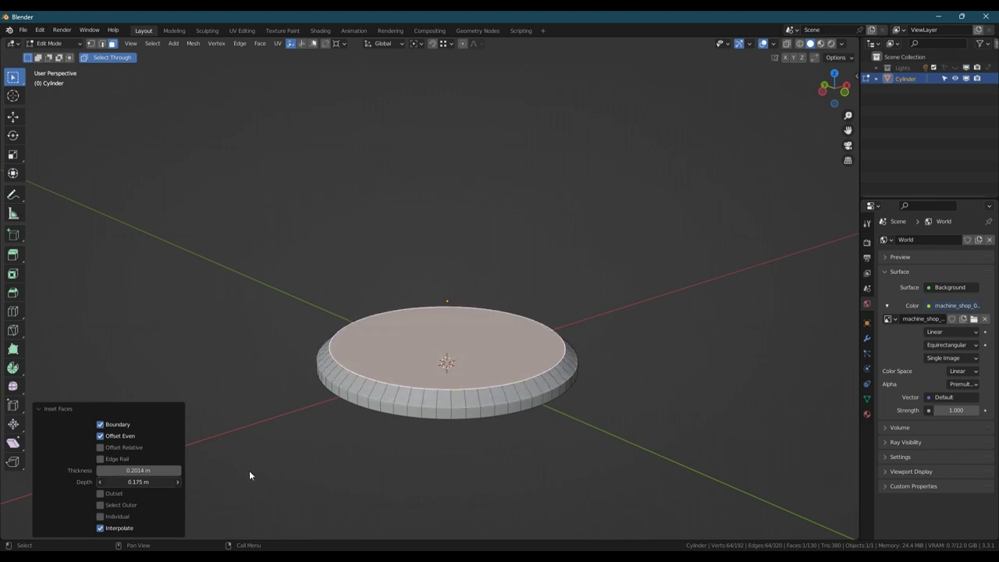
key(i)
click(638, 345)
key(Tab)
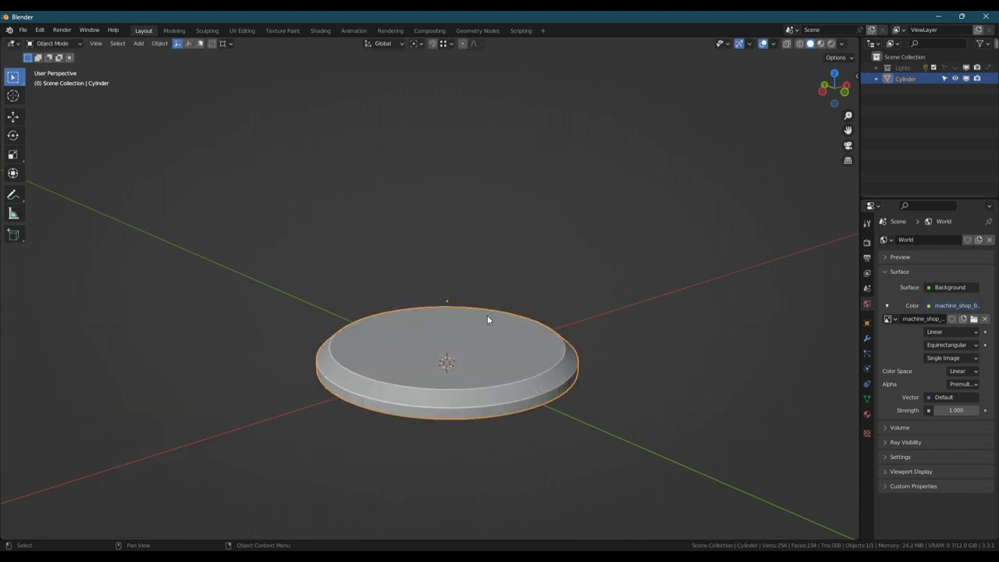
middle_drag(487, 314, 493, 328)
key(Tab)
click(507, 341)
key(Tab)
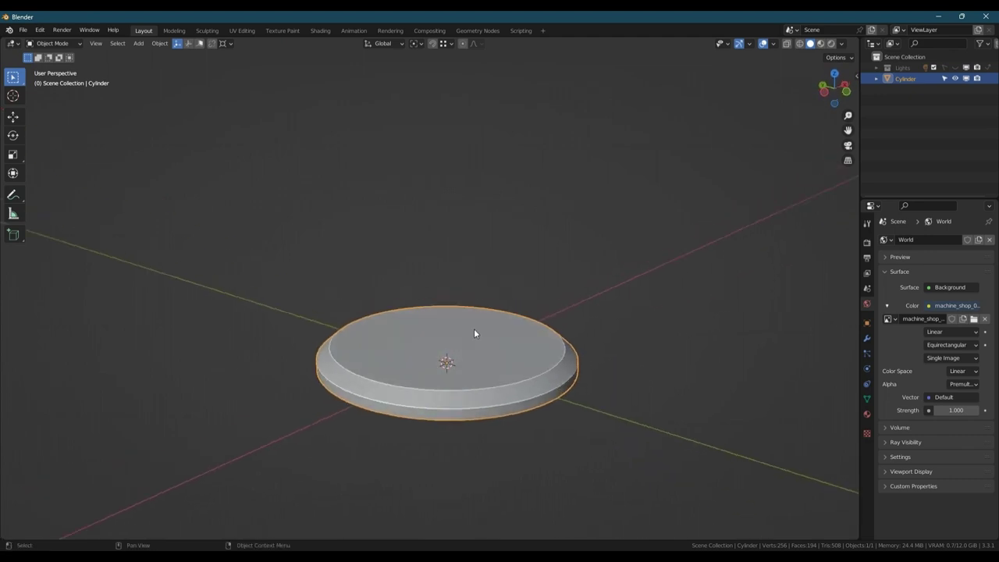
Add a 2 m cube at the centre and raise it along Z above the base disc
key(shift+a)
click(538, 49)
key(g)
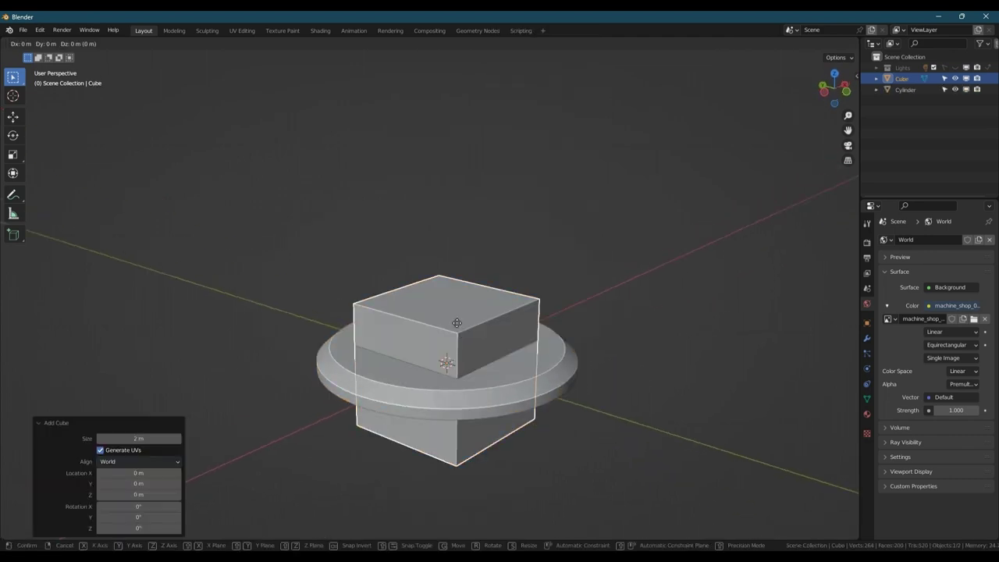
key(z)
click(457, 160)
mouse_move(457, 293)
middle_down()
mouse_move(457, 265)
mouse_move(463, 305)
middle_up()
Lower the cube's bottom face about 1.26 m along Z onto the base disc
key(Tab)
click(461, 271)
key(g)
key(z)
click(479, 390)
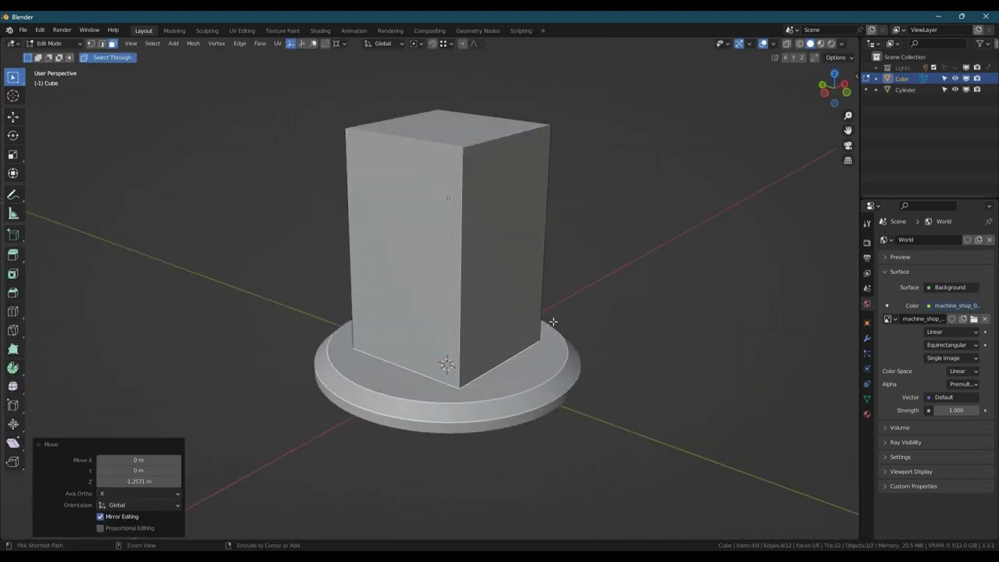
Lower the block's top face about 2.95 m along Z to leave a flat slab on the base
click(492, 129)
key(g)
key(z)
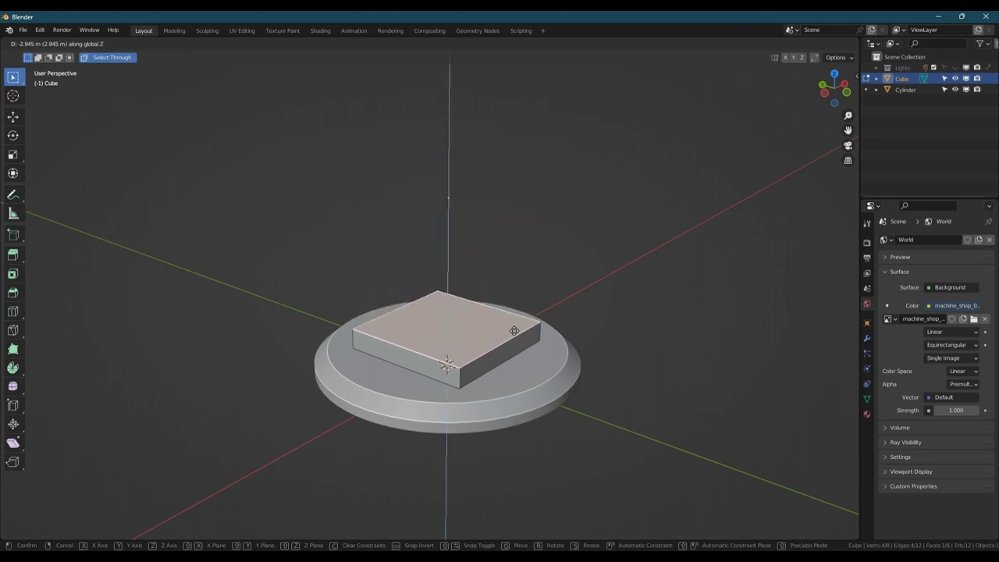
click(514, 330)
middle_drag(520, 322, 498, 315)
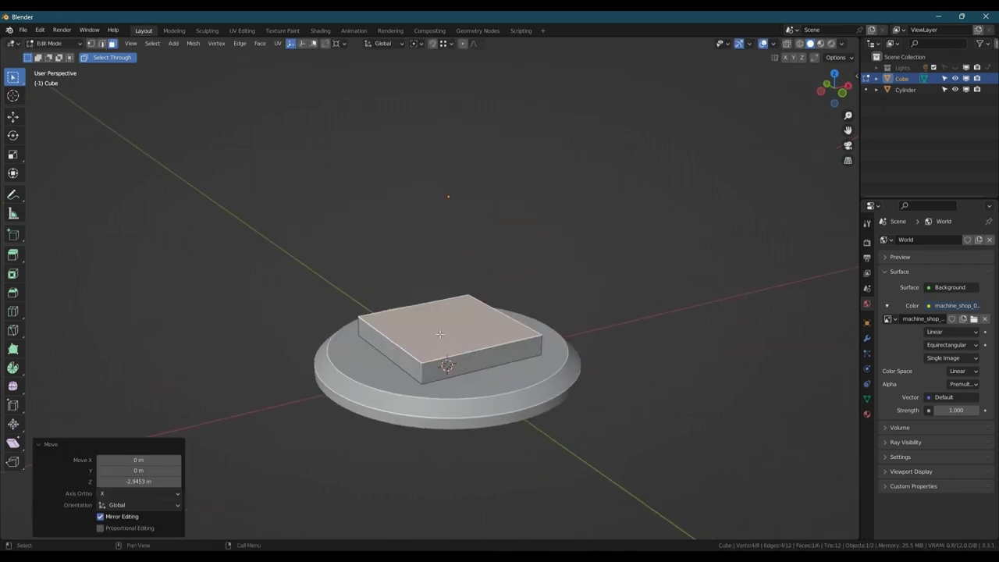
Cut a centred edge loop across the slab and bevel it to a width of about 0.645 m
scroll(440, 333, up, 2)
mouse_move(473, 359)
middle_down()
mouse_move(447, 346)
mouse_move(498, 349)
mouse_move(469, 351)
middle_up()
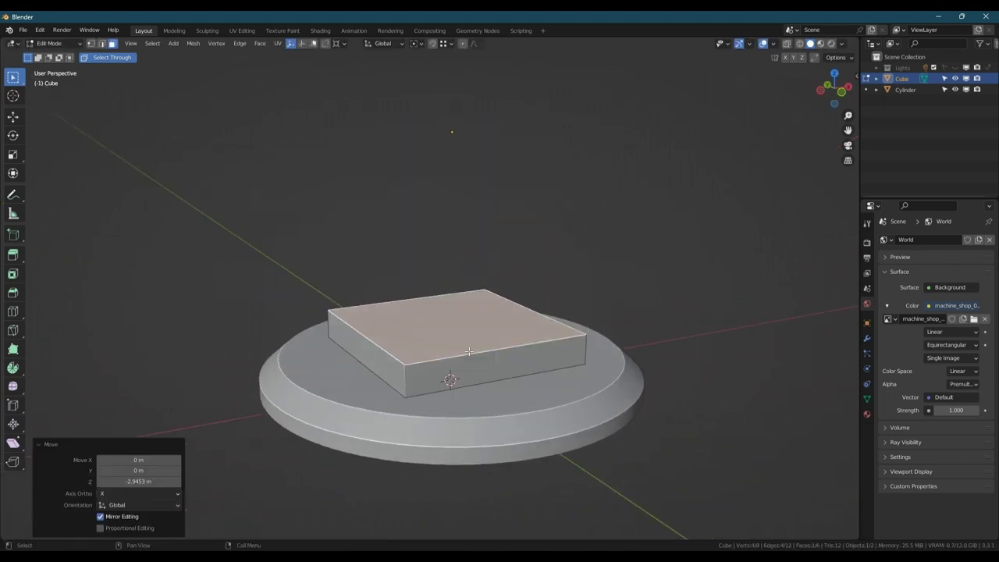
key(ctrl+r)
click(485, 342)
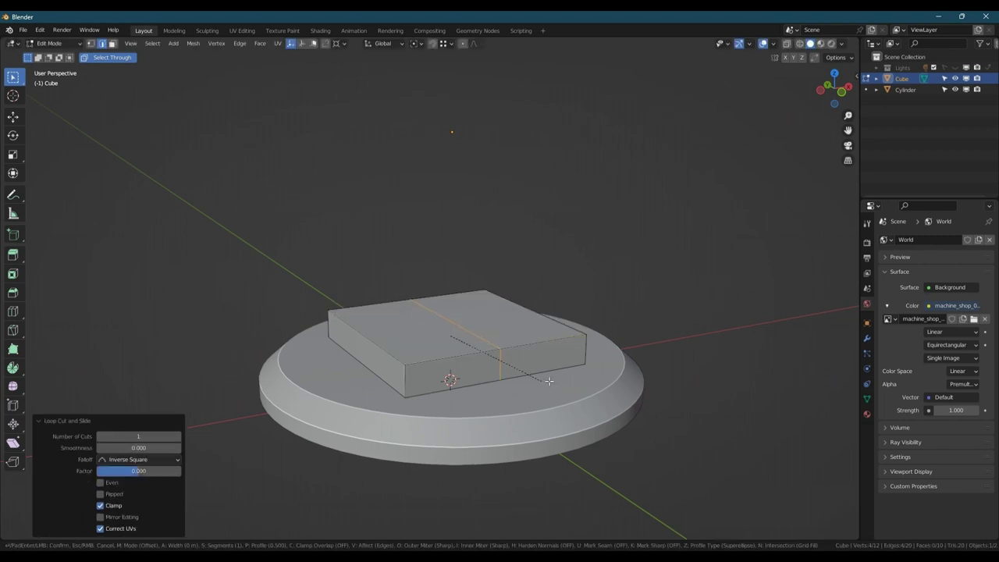
click(602, 396)
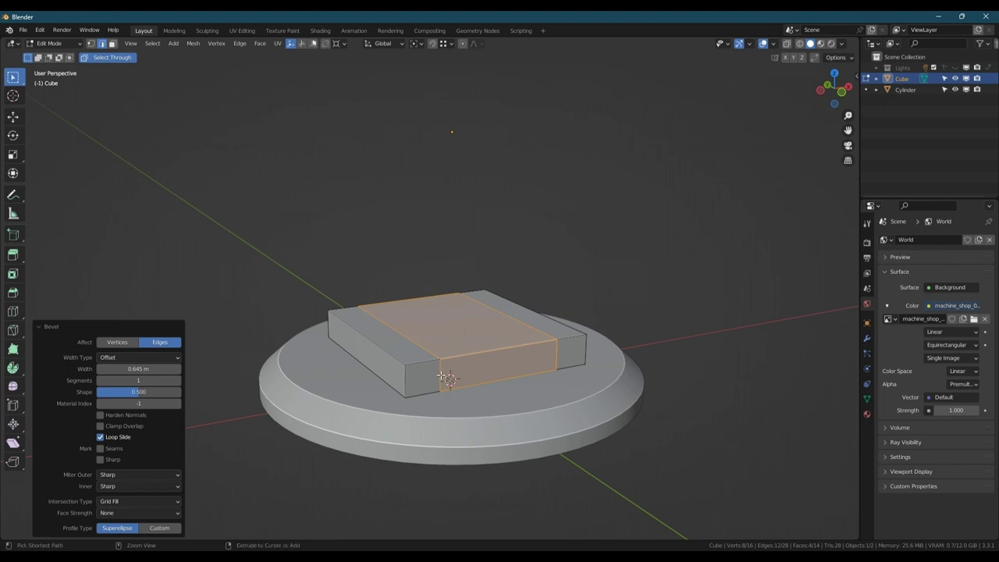
Add a horizontal loop cut around the slab's mid-height and delete the upper faces of its middle section
key(ctrl+r)
click(440, 375)
key(3)
click(485, 362)
middle_drag(304, 316, 437, 359)
key(x)
Fill the open channel floor and the two inner side walls of the slab with new faces
middle_drag(425, 433, 398, 366)
key(2)
right_click(539, 443)
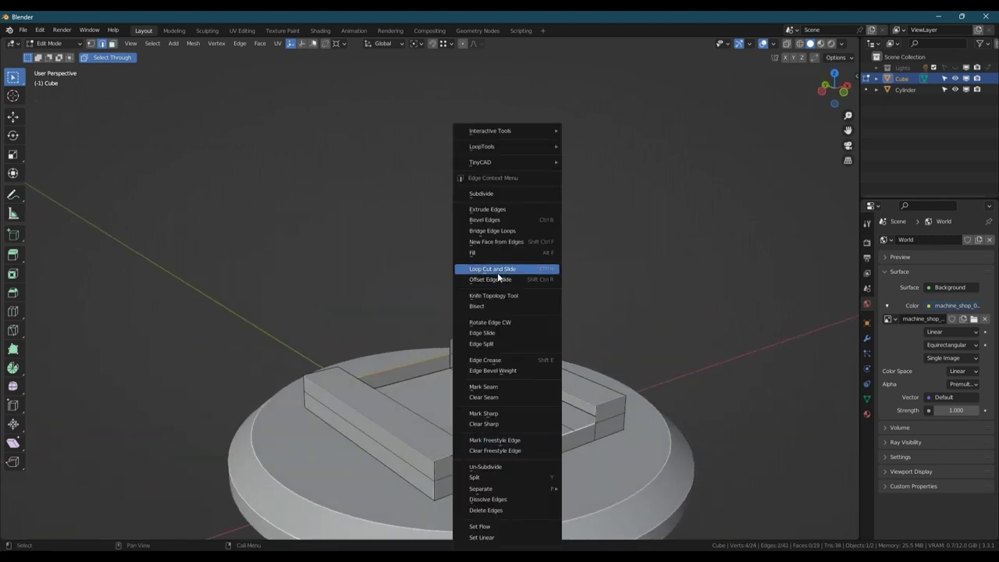
click(489, 233)
right_click(543, 389)
click(499, 223)
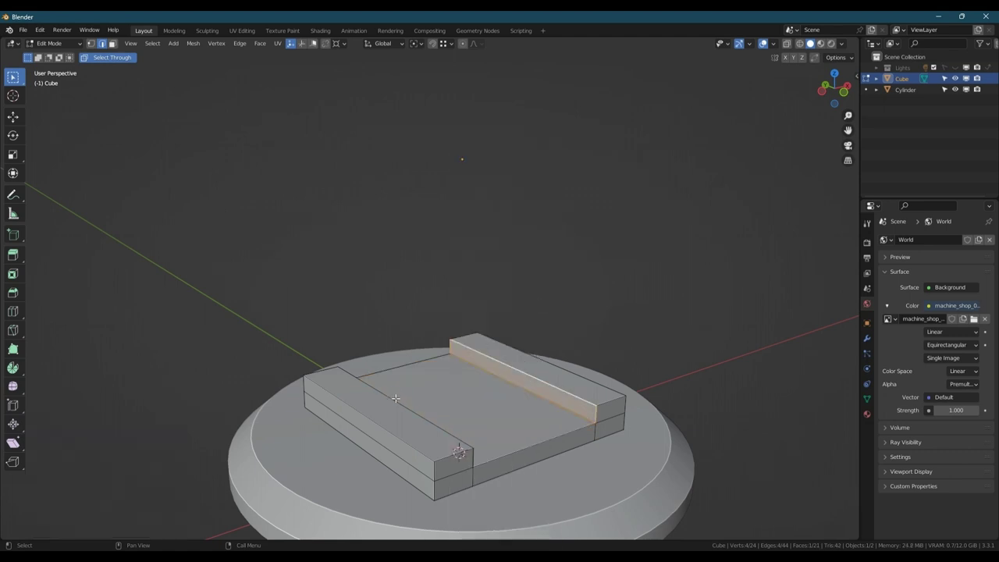
alt+click(413, 411)
key(f)
Raise the top faces of both side rails about 0.23 m along Z
scroll(446, 324, down, 2)
mouse_move(447, 323)
middle_down()
mouse_move(435, 305)
mouse_move(304, 310)
mouse_move(359, 315)
mouse_move(463, 352)
mouse_move(462, 335)
middle_up()
key(3)
click(392, 350)
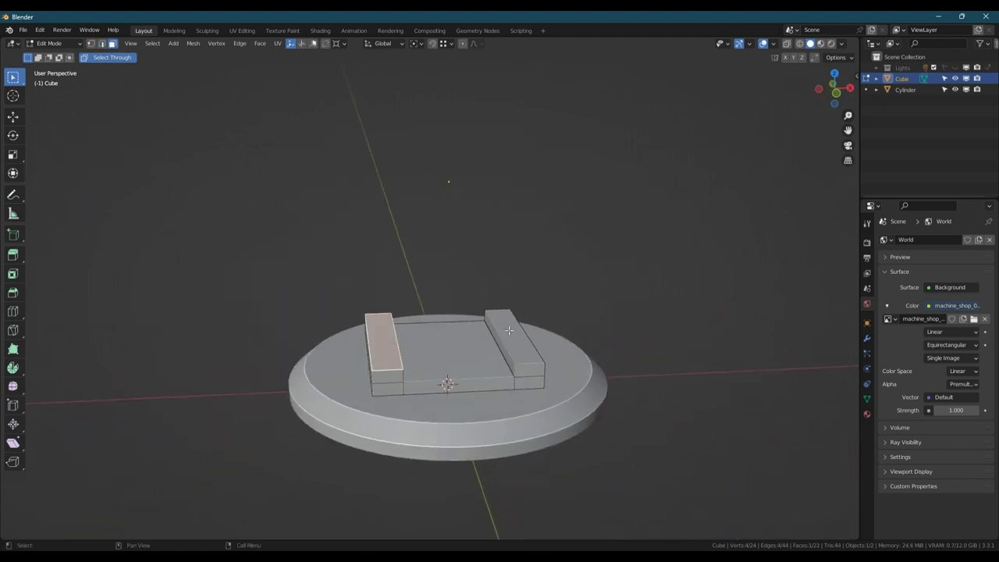
shift+click(508, 332)
key(g)
key(z)
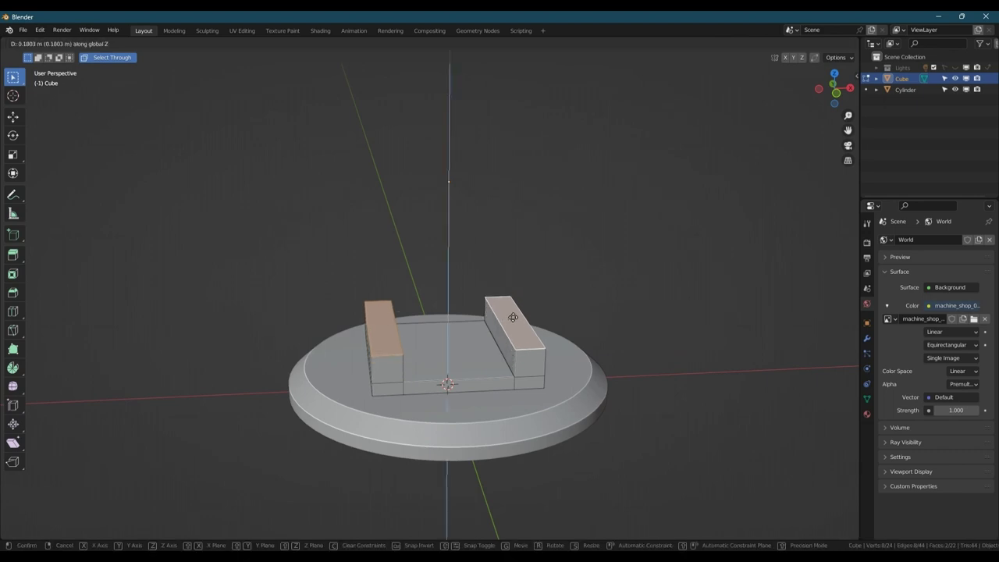
click(515, 314)
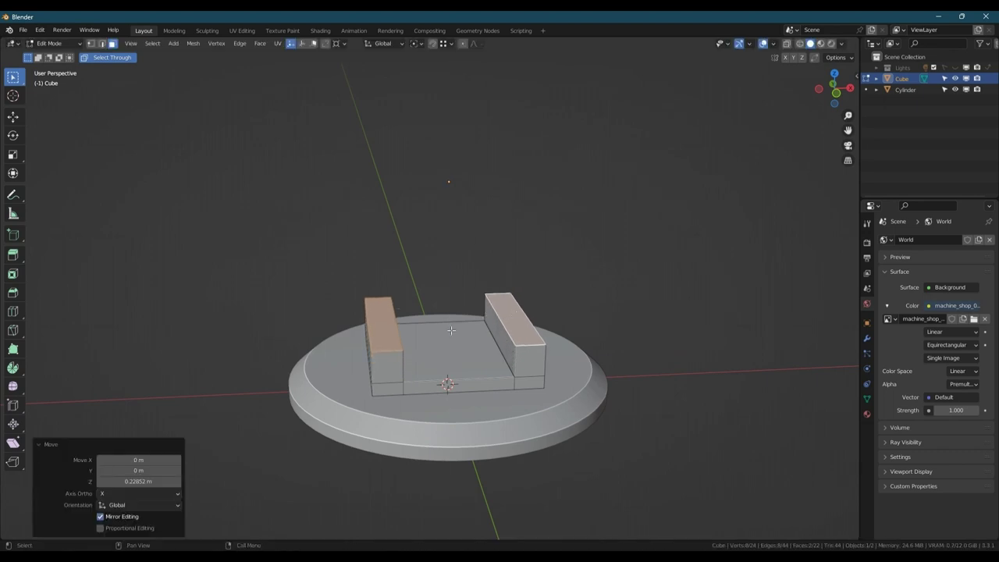
Scale the whole bracket mesh along X by about 1.244
middle_drag(514, 313, 529, 351)
key(a)
key(s)
key(x)
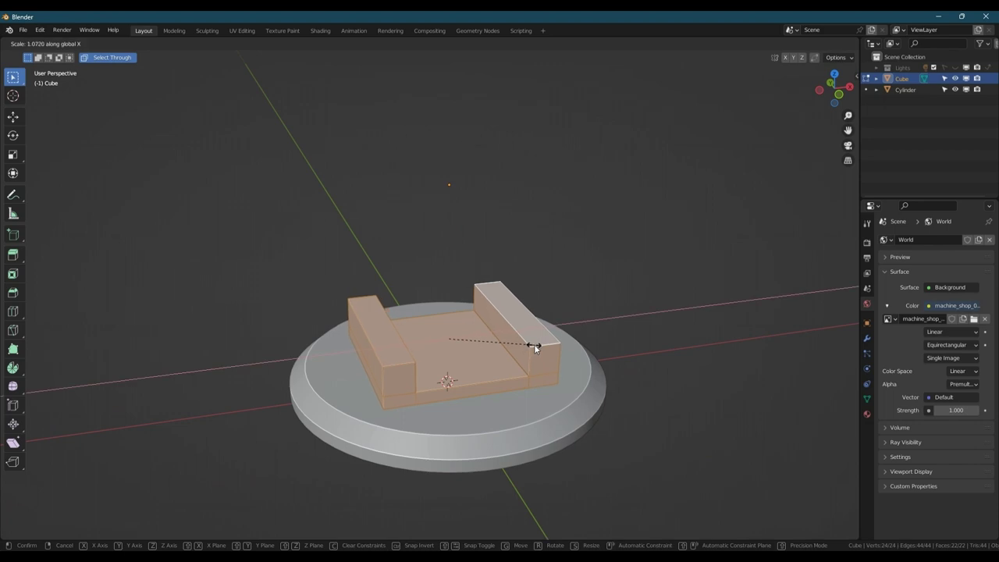
click(548, 338)
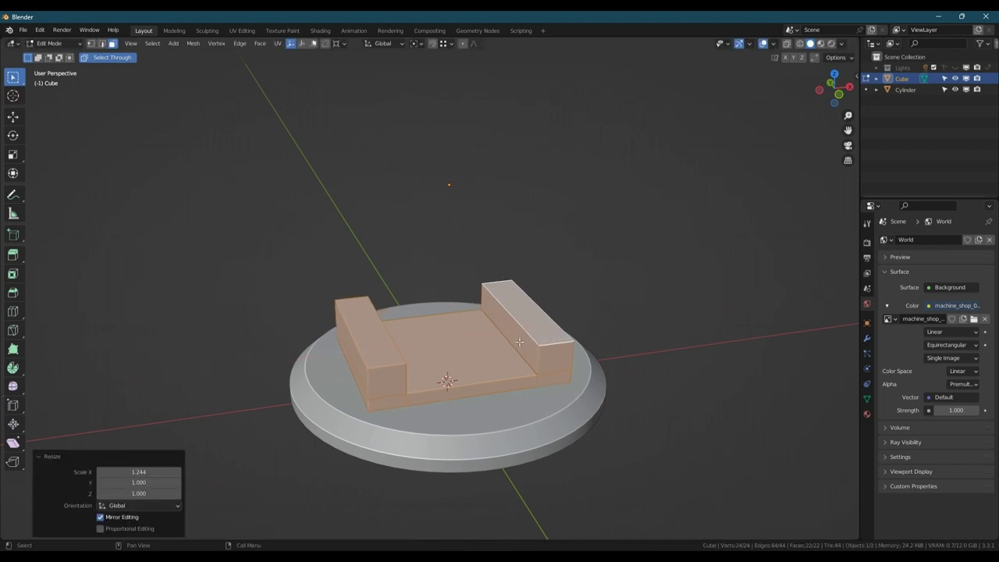
Extrude the top faces of both side rails upward about 1.53 m
middle_drag(450, 349, 462, 339)
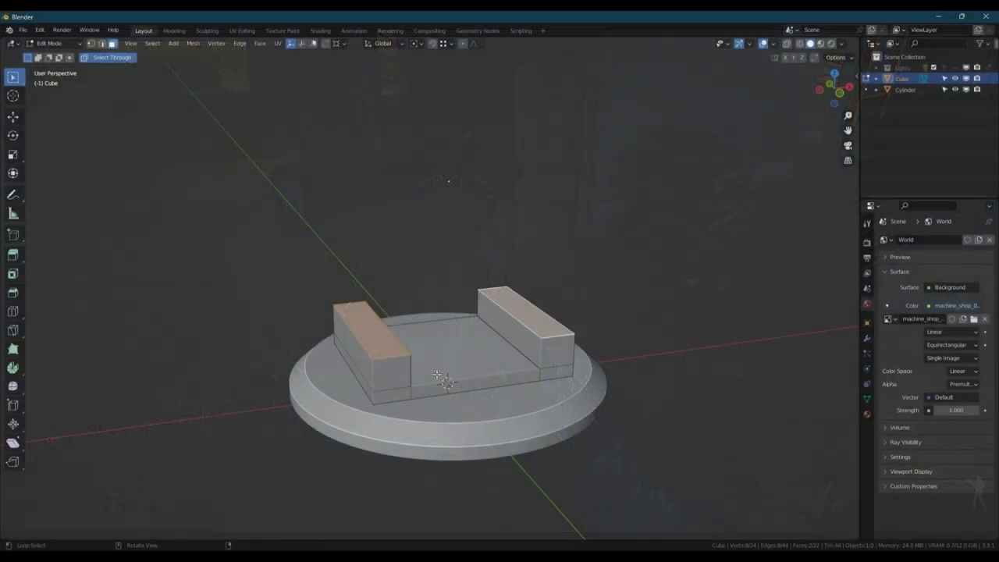
middle_drag(517, 429, 525, 425)
key(e)
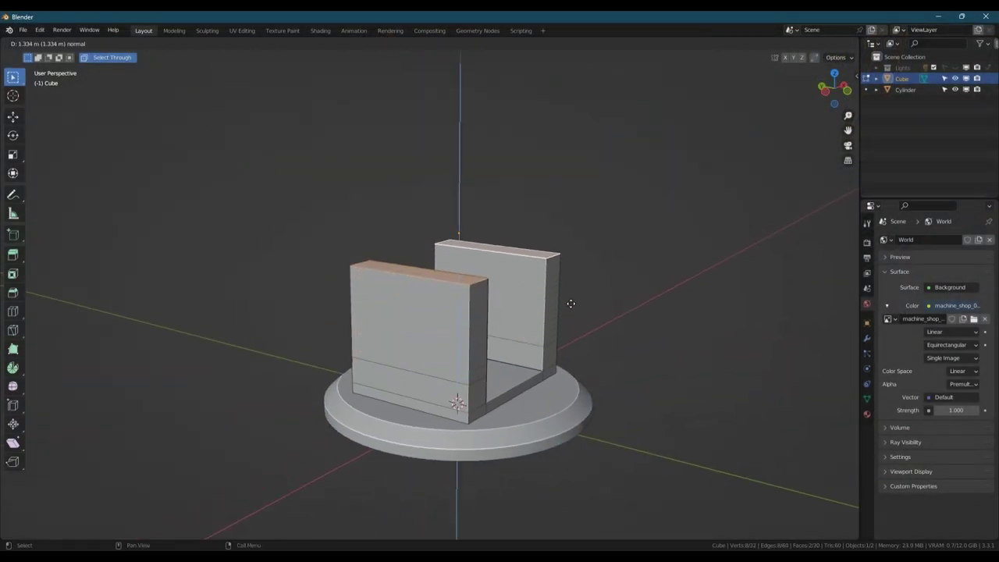
click(577, 289)
Taper the two uprights by scaling their top faces to about 0.412 along Y and lowering them about 0.22 m
key(s)
key(y)
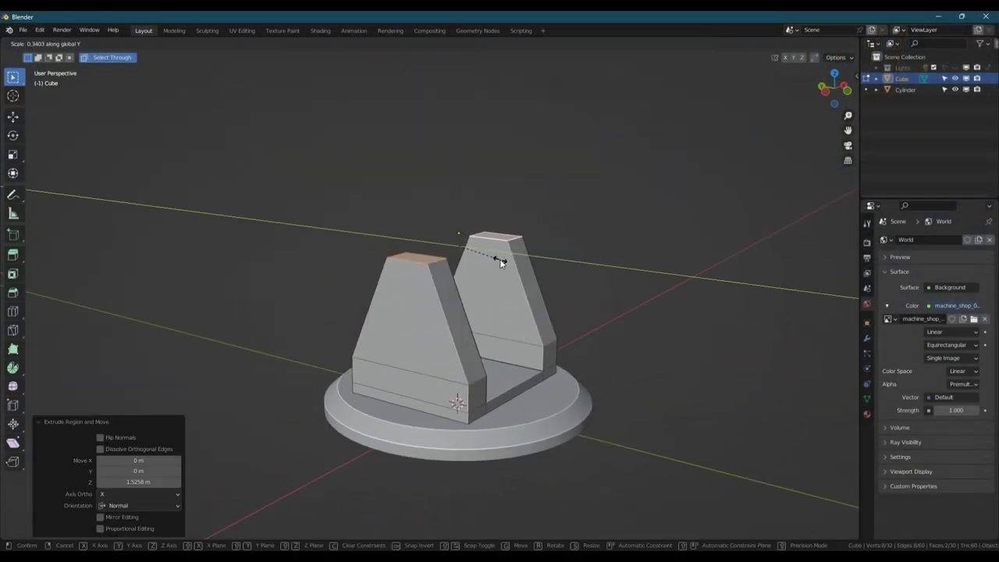
click(503, 262)
key(g)
key(z)
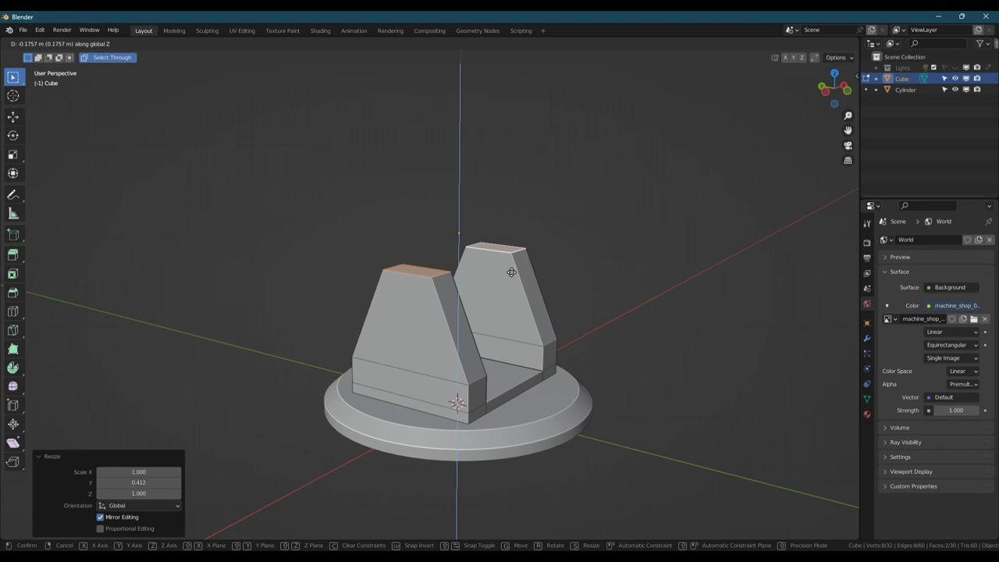
click(510, 276)
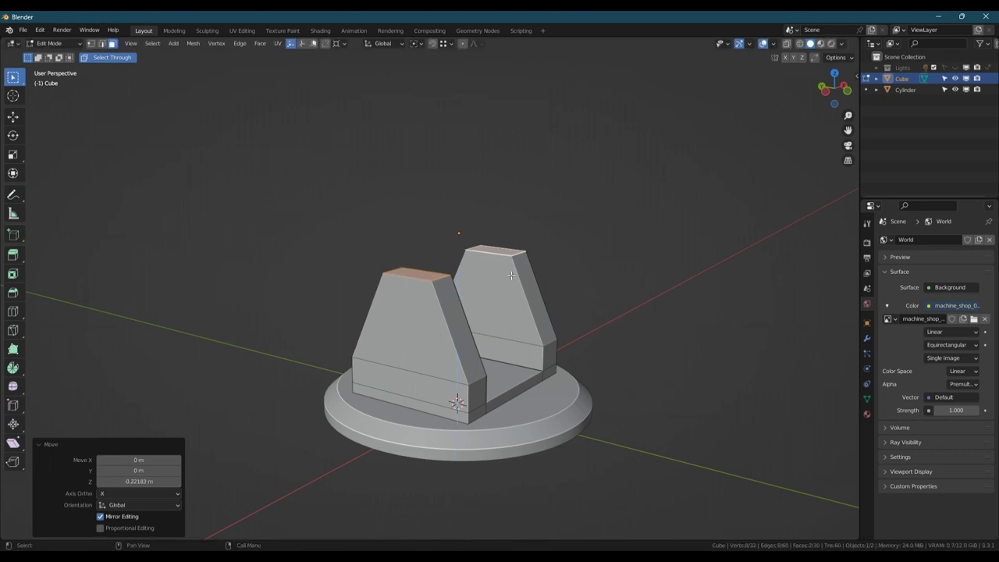
mouse_move(499, 308)
middle_down()
mouse_move(481, 285)
mouse_move(475, 312)
mouse_move(483, 307)
middle_up()
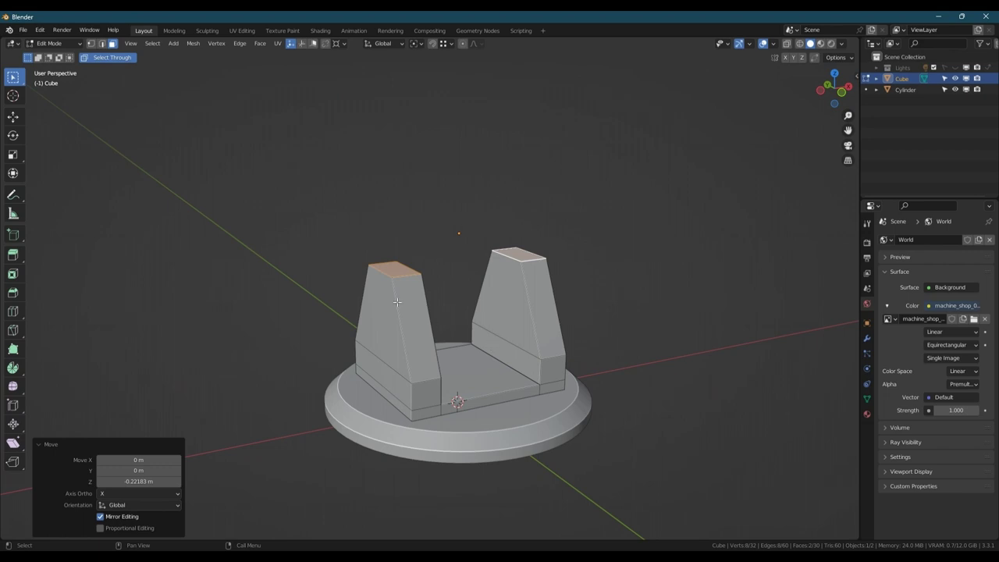
Add a centred vertical loop cut through both uprights and the bracket base
middle_drag(397, 302, 463, 289)
key(ctrl+r)
click(463, 283)
right_click(462, 282)
Select the top corner edges of both uprights and apply the bracket's object transforms
shift+click(483, 273)
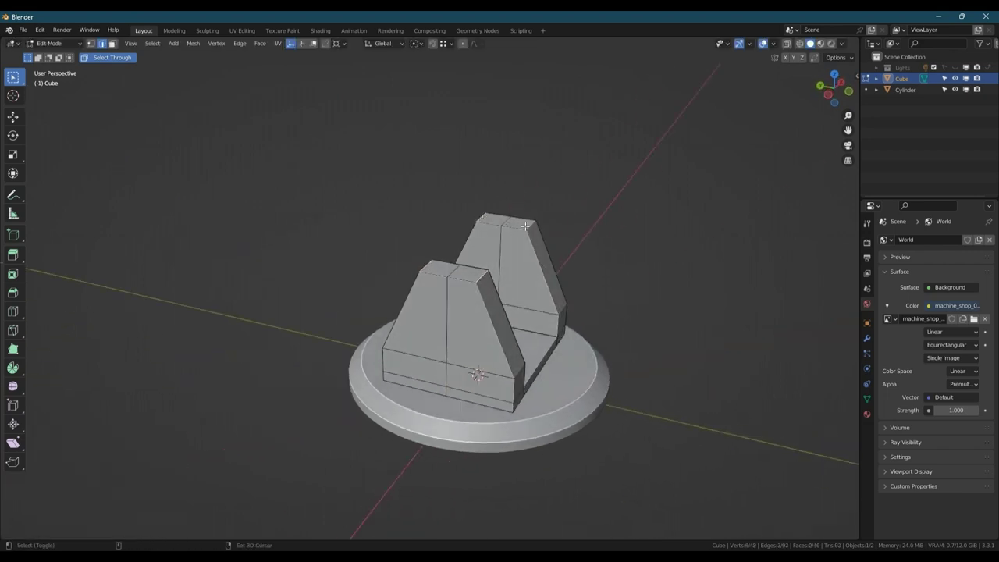
key(ctrl+b)
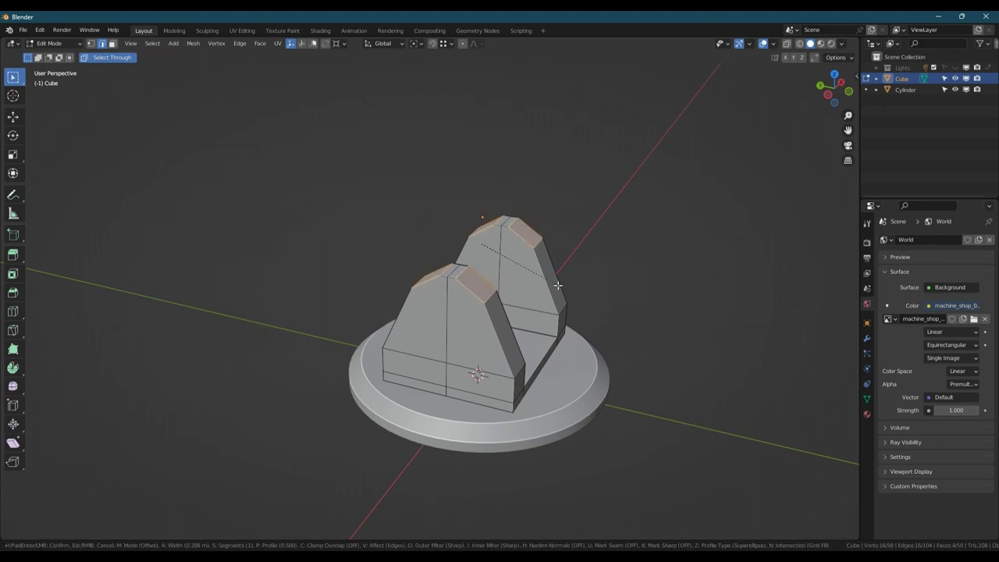
right_click(558, 289)
key(Tab)
key(ctrl+a)
click(623, 289)
key(Tab)
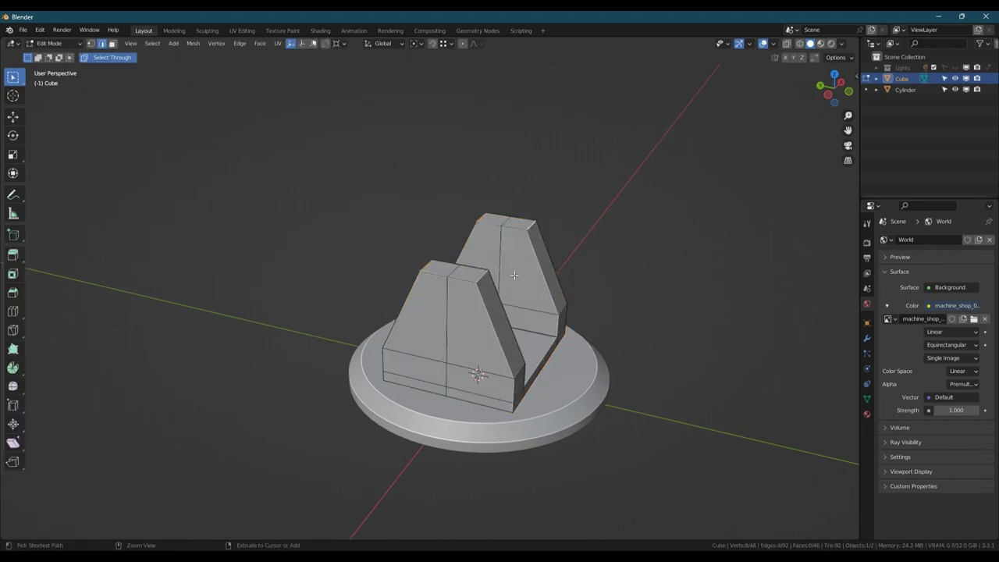
Round the tops of both uprights with an 8-segment edge bevel about 1.01 m wide, with overlap clamping on
key(ctrl+b)
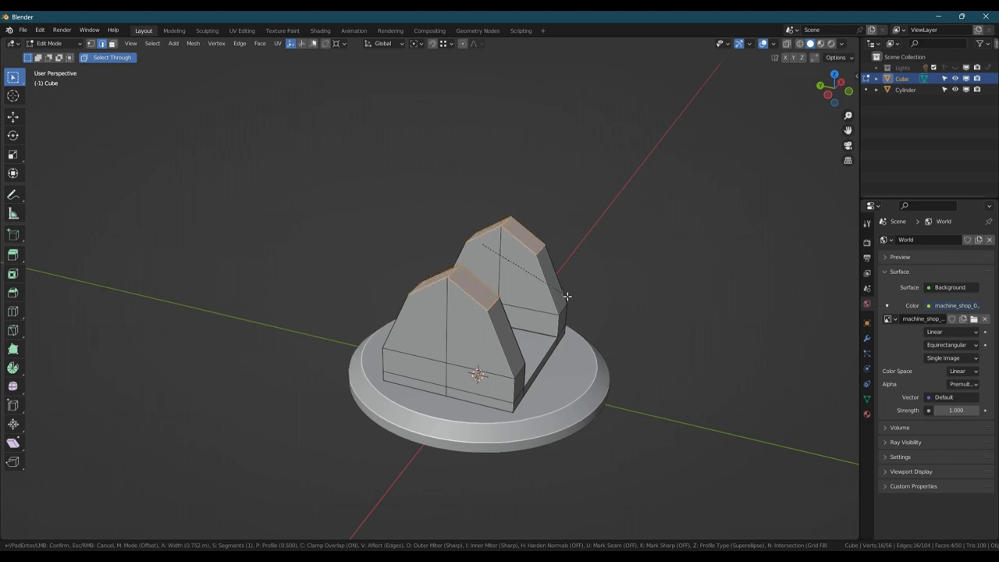
scroll(566, 297, up, 7)
click(568, 299)
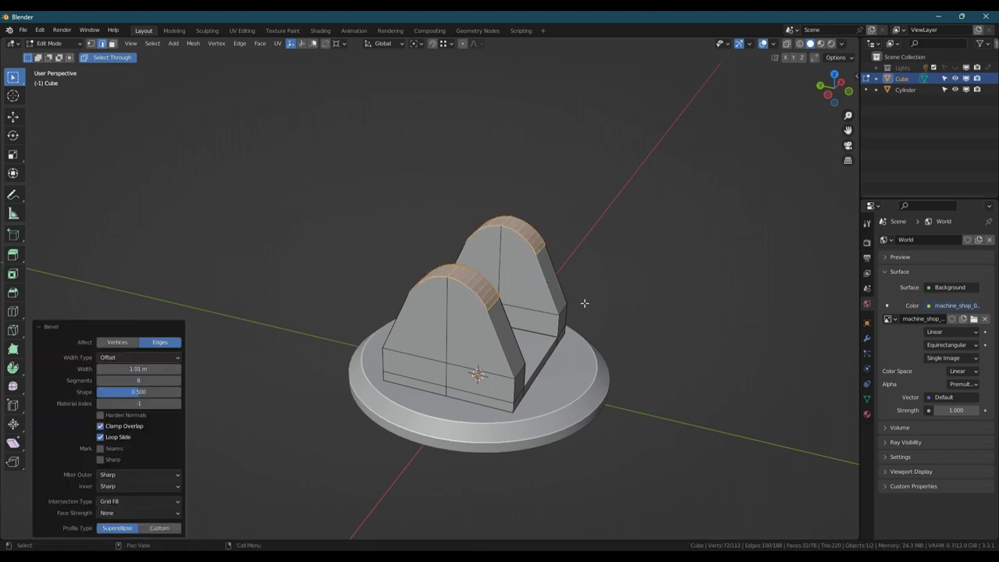
Merge the bracket's overlapping vertices by distance at 0.0001 m
key(a)
key(m)
click(538, 345)
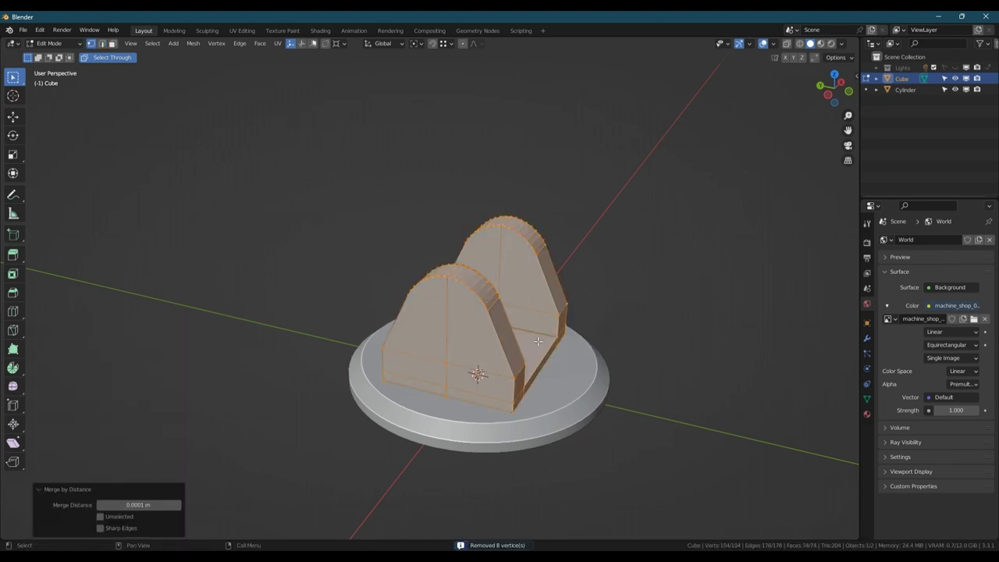
middle_drag(512, 291, 482, 272)
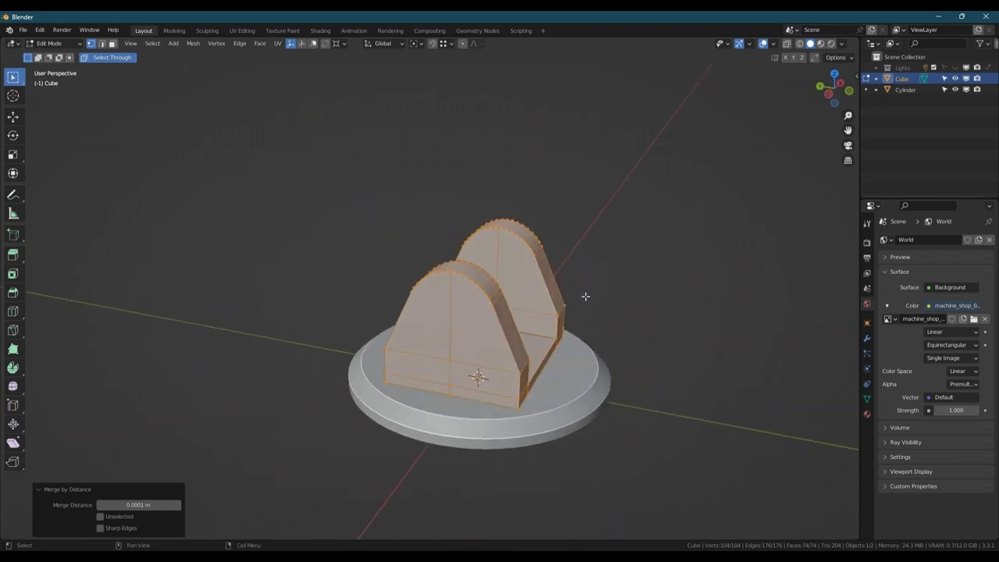
Leave mesh editing and add a new cylinder with 32 vertices at the world origin
key(Tab)
key(shift+a)
click(628, 98)
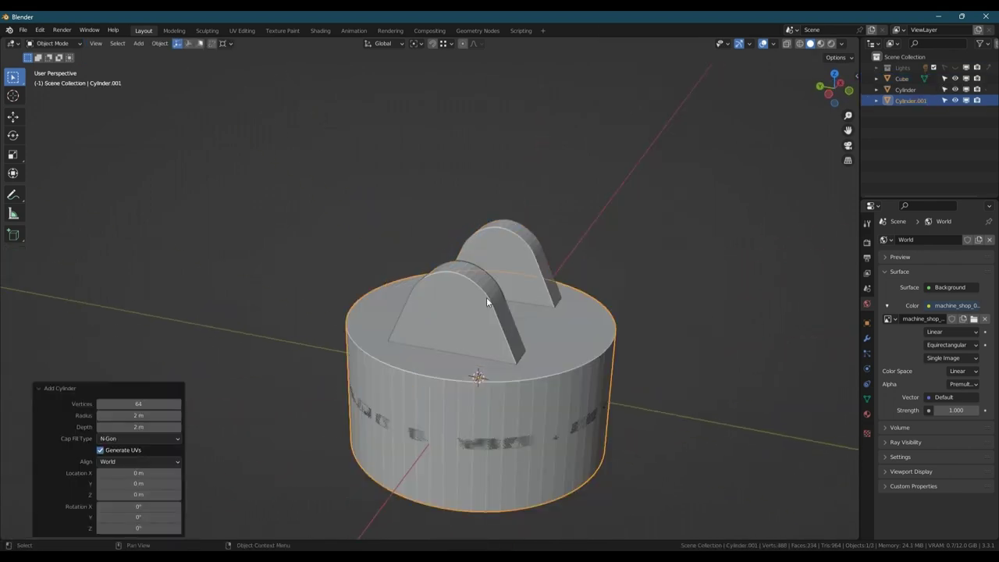
click(136, 403)
text(32)
key(Return)
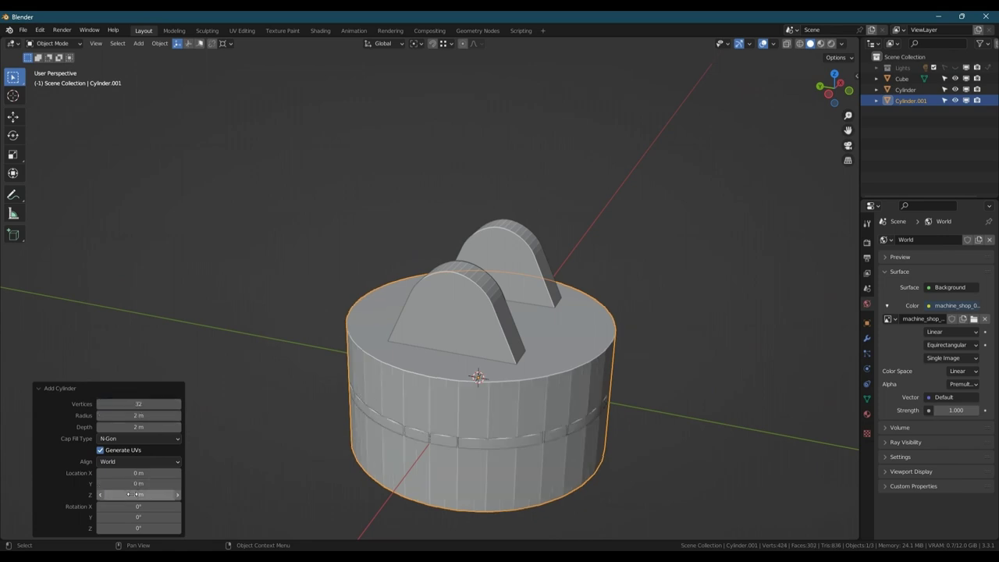
Set the new cylinder's Z location to 1 m, its Y rotation to 90° and its radius to 0.45 m
click(133, 494)
text(1)
key(Return)
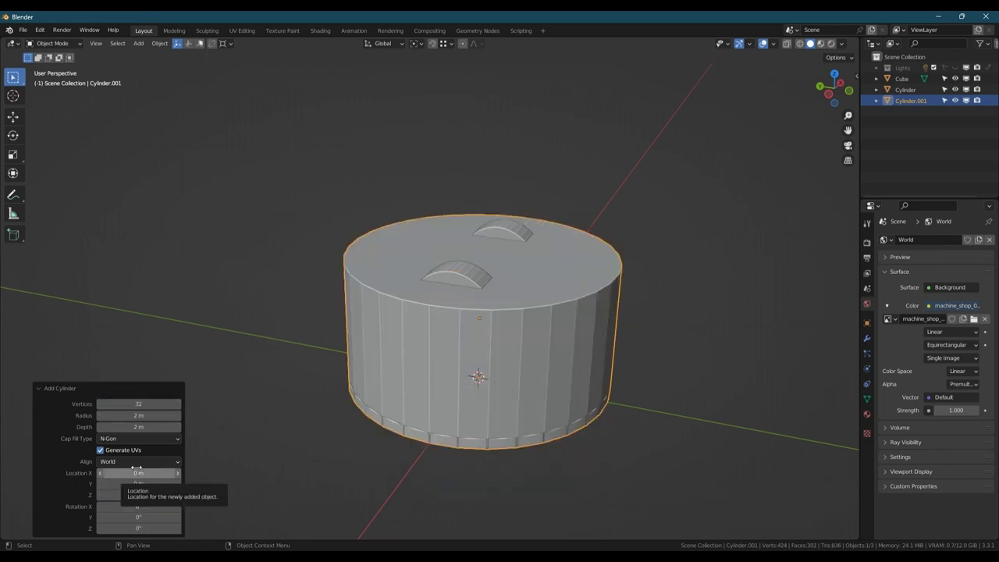
click(131, 513)
text(90)
key(Return)
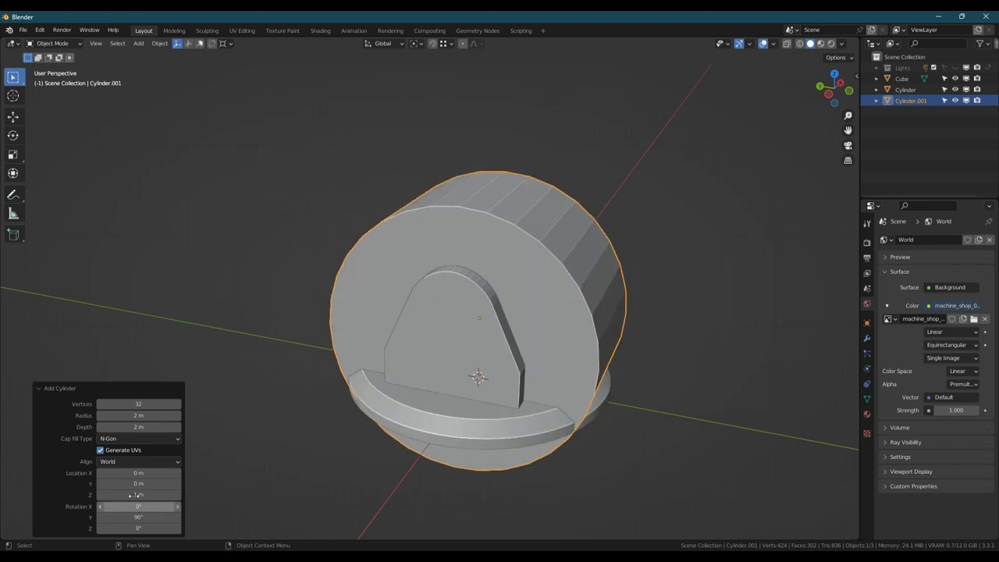
drag(139, 415, 64, 417)
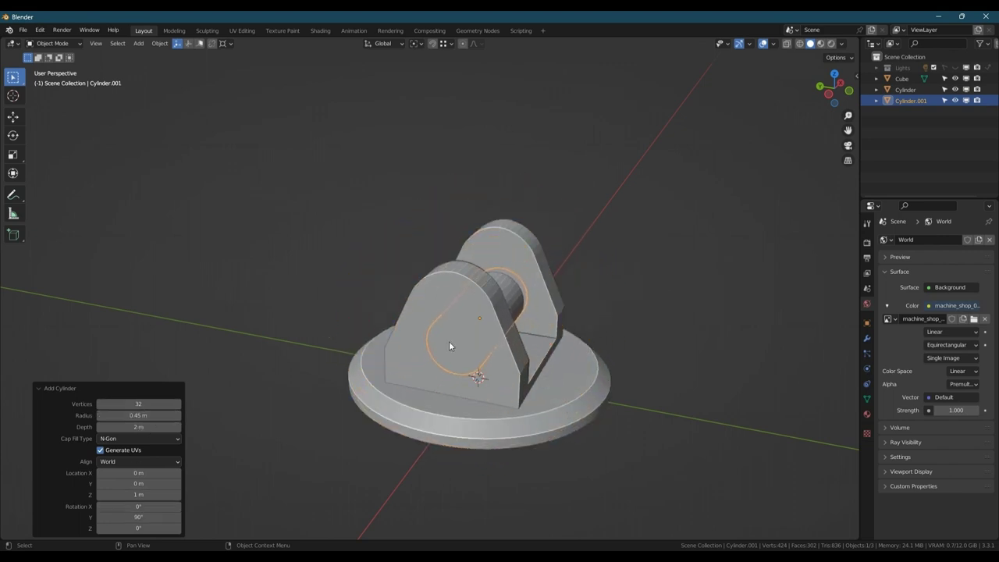
Raise the horizontal cylinder about 0.53 m along Z, into the rounded tops of the uprights
middle_drag(480, 338, 490, 326)
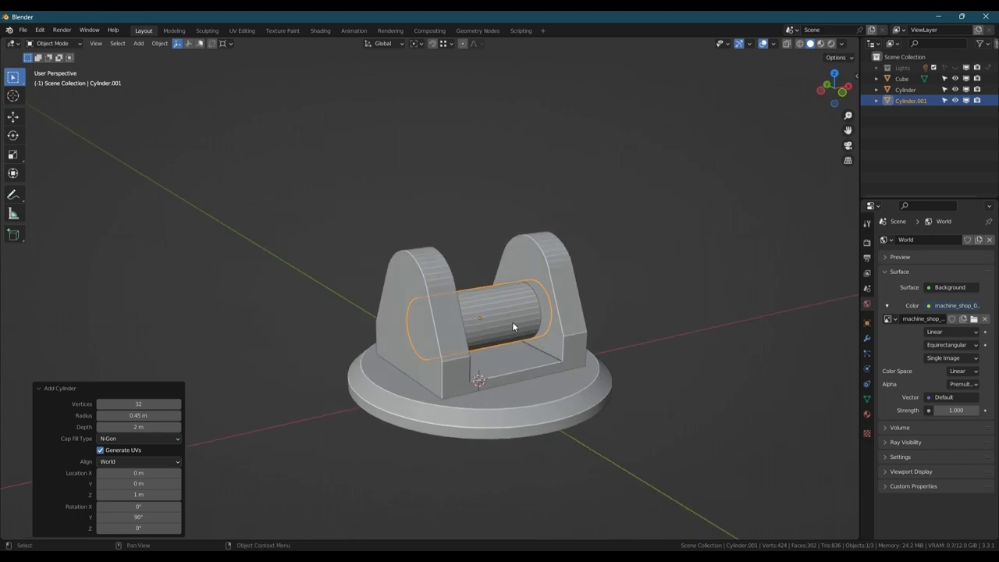
click(842, 93)
key(g)
key(z)
click(522, 283)
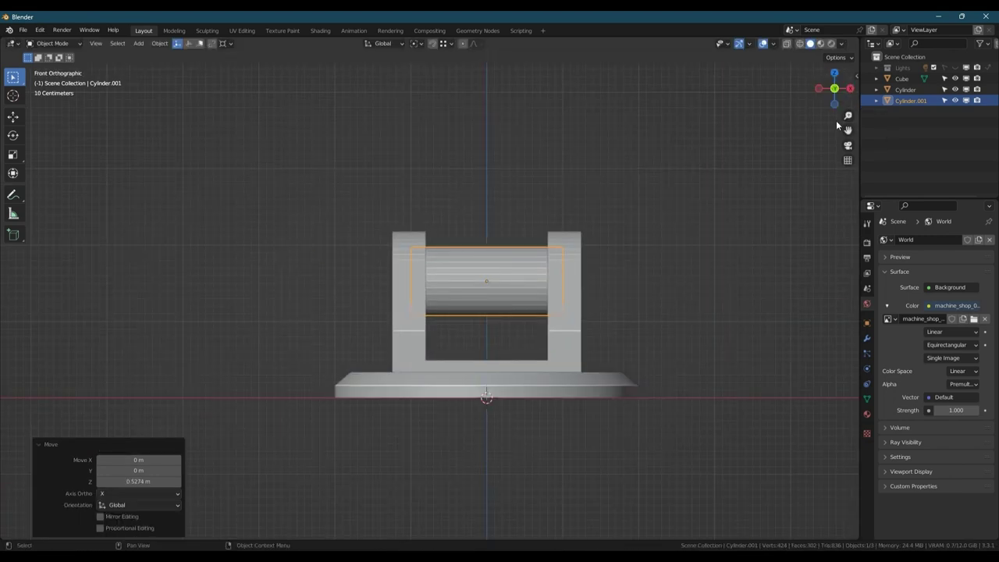
Apply smooth shading to the horizontal cylinder and to the bracket
click(818, 88)
middle_drag(496, 257, 465, 276)
right_click(489, 272)
click(489, 272)
click(399, 266)
right_click(398, 265)
click(398, 266)
Stretch the cylinder's mesh along X until both ends protrude beyond the outer faces of the uprights
click(503, 278)
key(Tab)
key(s)
key(x)
click(527, 266)
key(Tab)
Duplicate the horizontal cylinder in place and hide the duplicate
key(shift+d)
right_click(468, 188)
key(h)
Subtract the visible cylinder from the bracket with a Bool Tool brush Difference
click(406, 277)
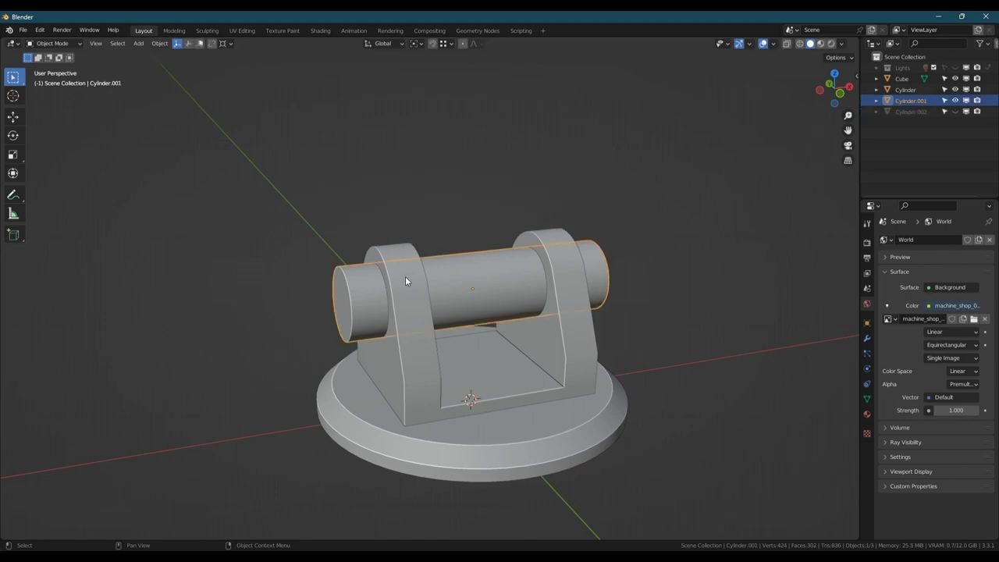
shift+click(397, 252)
key(ctrl+shift+b)
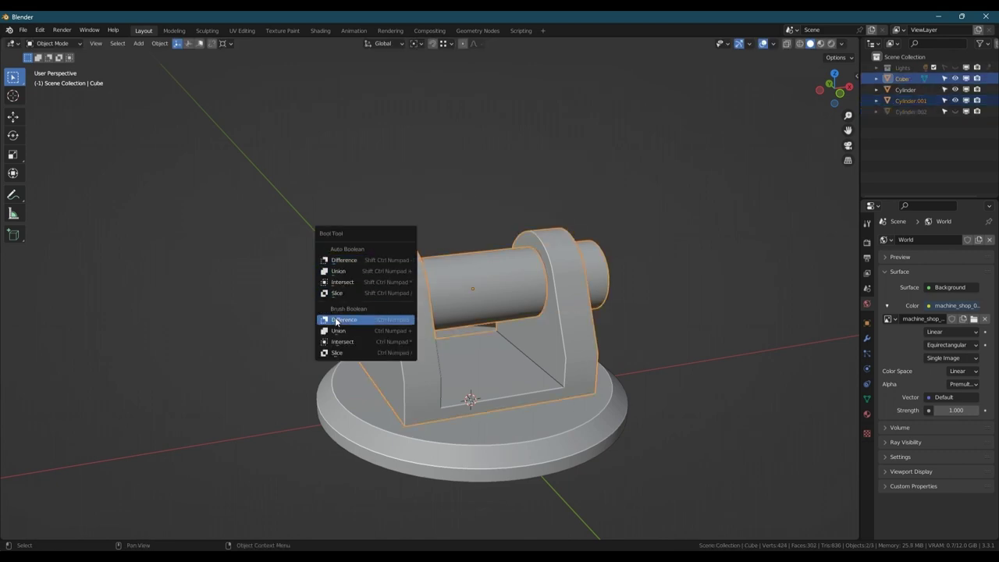
click(347, 319)
Shrink the cutter cylinder's mesh to about 0.8 in Y and Z, keeping its X length, to narrow the holes
mouse_move(422, 279)
middle_down()
mouse_move(484, 257)
mouse_move(469, 267)
mouse_move(474, 274)
mouse_move(498, 264)
middle_up()
key(Tab)
key(Tab)
click(571, 258)
key(Tab)
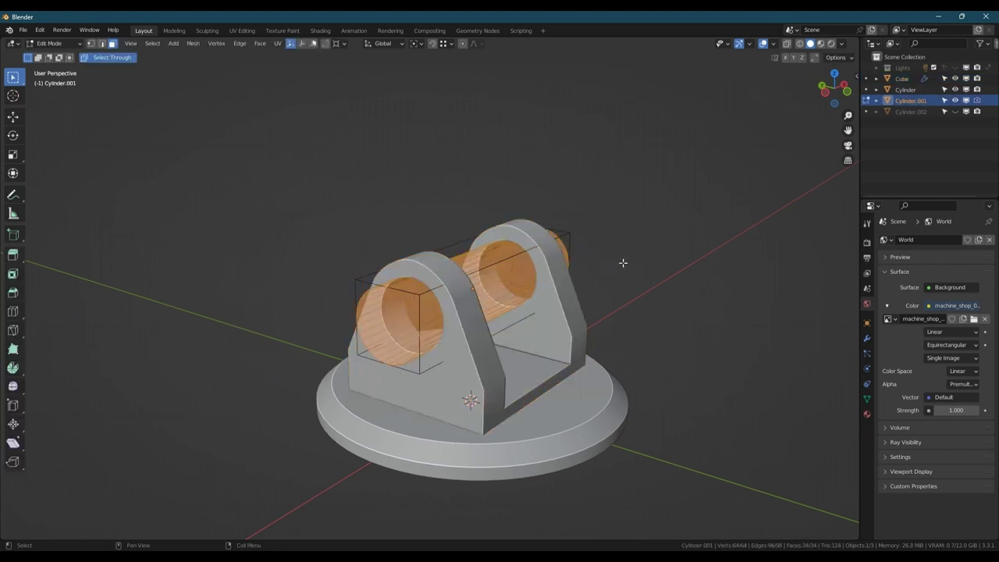
key(s)
key(shift+x)
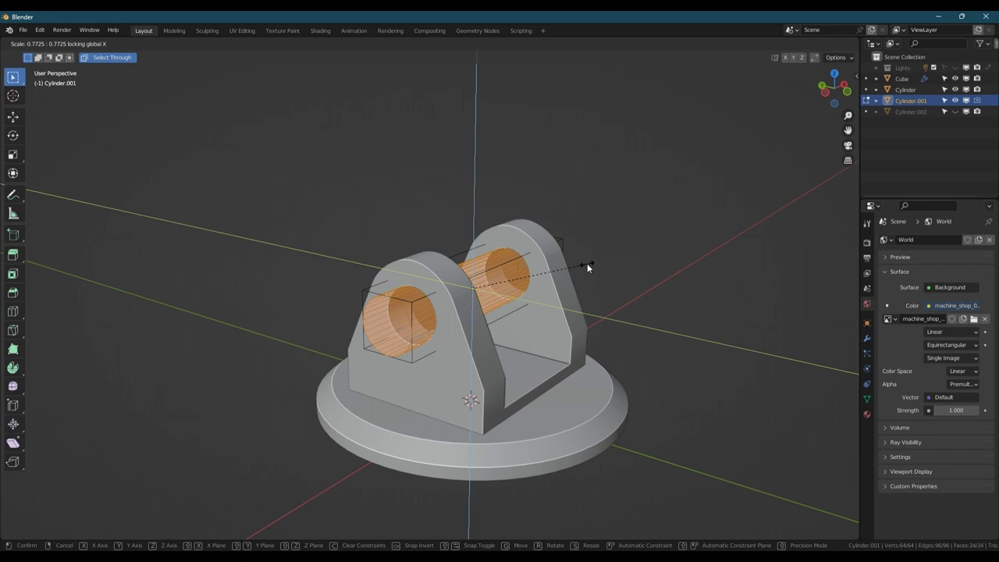
click(593, 263)
key(Tab)
Unhide the duplicate cylinder and delete it
mouse_move(511, 269)
middle_down()
mouse_move(383, 280)
mouse_move(524, 258)
middle_up()
click(955, 111)
click(595, 280)
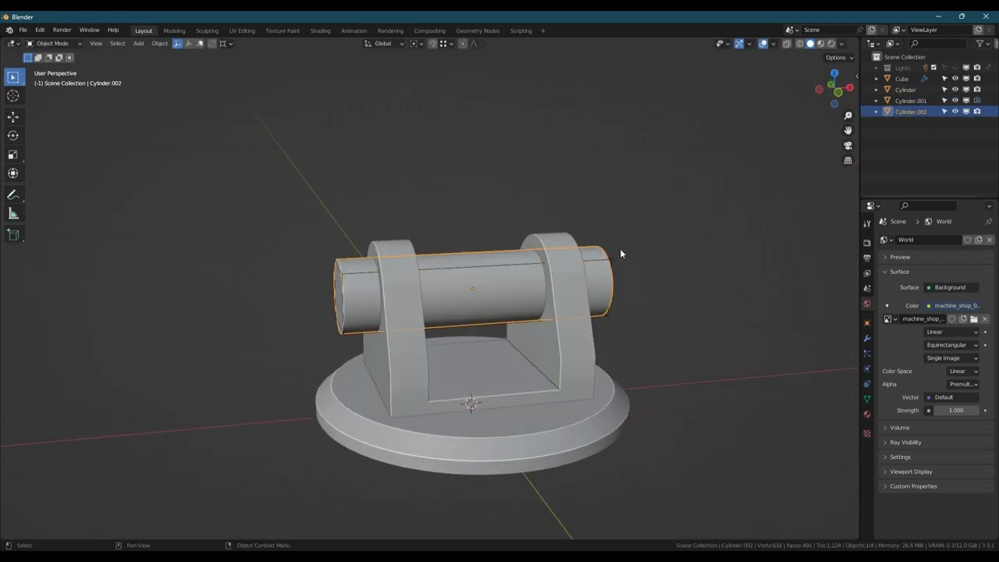
key(Delete)
Apply the boolean cut to the bracket with Bool Tool, removing the cutter cylinder
click(494, 263)
click(555, 240)
key(ctrl+shift+b)
click(502, 347)
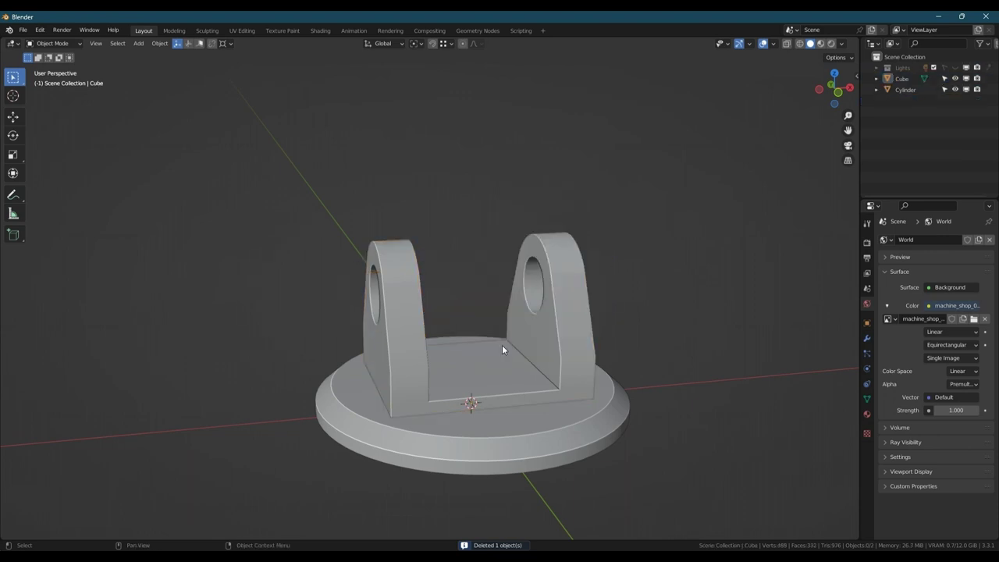
Knife-cut horizontally from each side of the hole to the sloped outer edge, cutting through both uprights
middle_drag(455, 267, 433, 286)
key(Tab)
scroll(402, 291, up, 2)
click(829, 91)
scroll(546, 290, up, 5)
key(k)
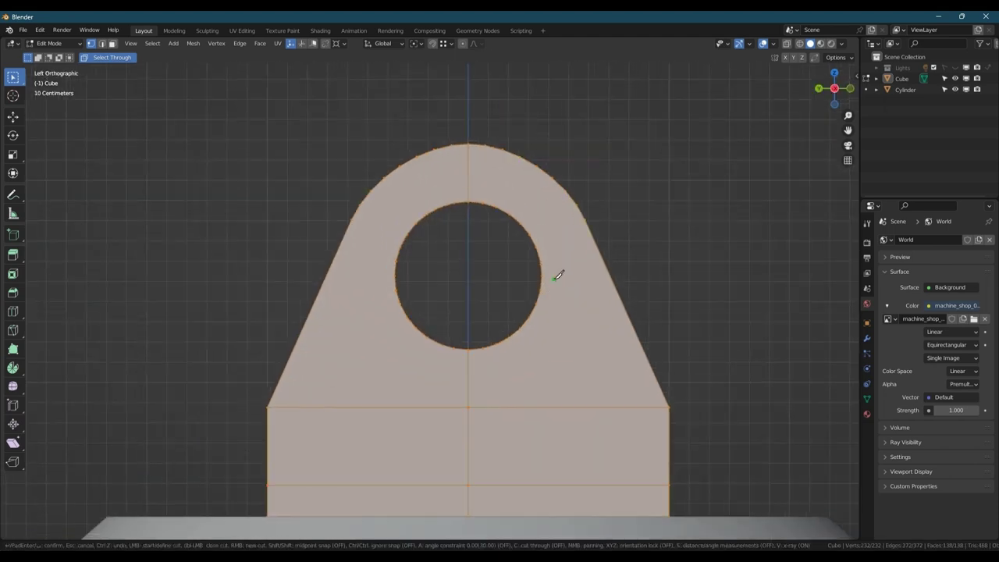
click(541, 276)
click(652, 276)
right_click(651, 275)
click(395, 276)
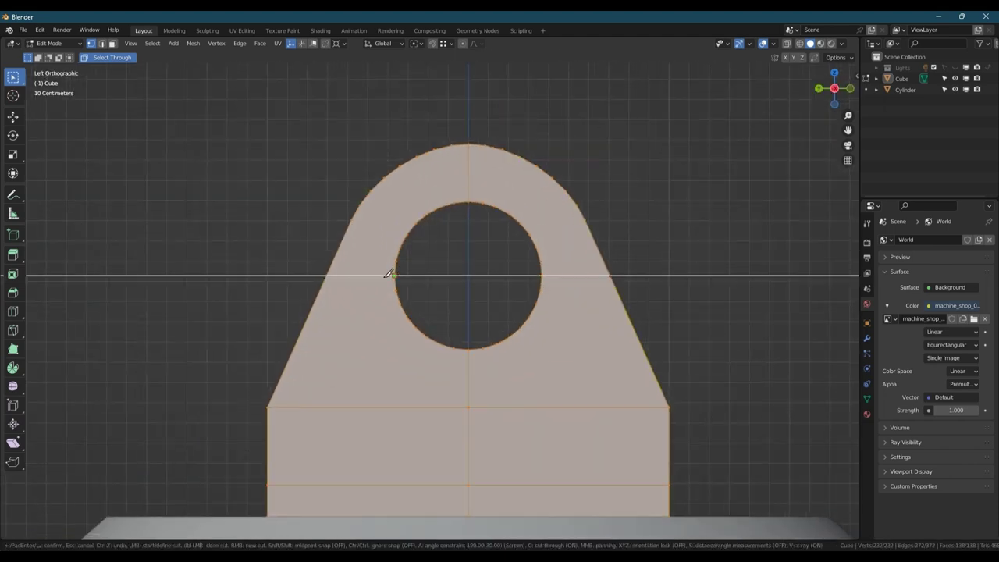
click(263, 274)
right_click(270, 253)
key(Return)
Merge the bracket's overlapping vertices by distance at 0.0001 m and leave mesh editing
scroll(399, 276, down, 2)
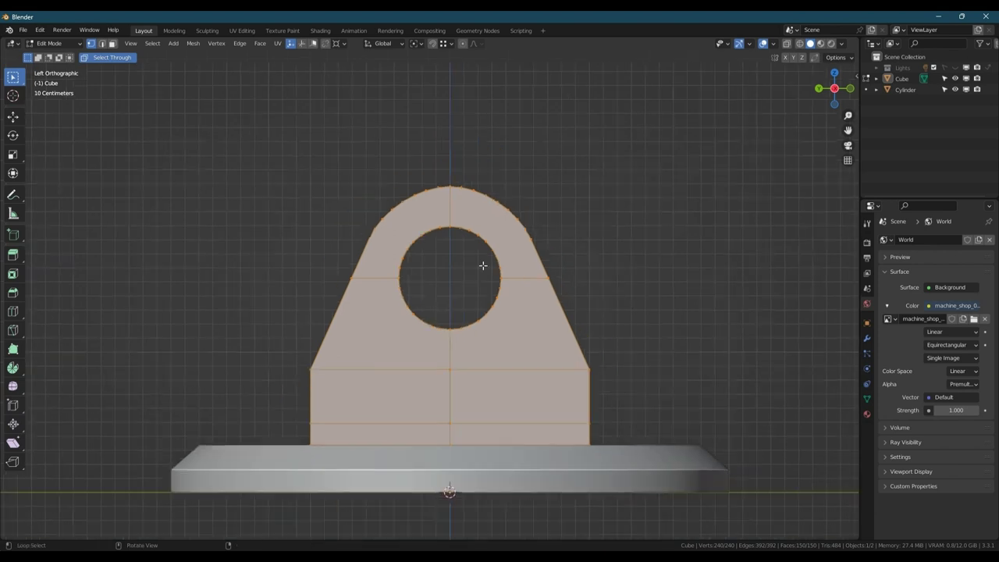
middle_drag(483, 263, 432, 278)
key(m)
click(426, 284)
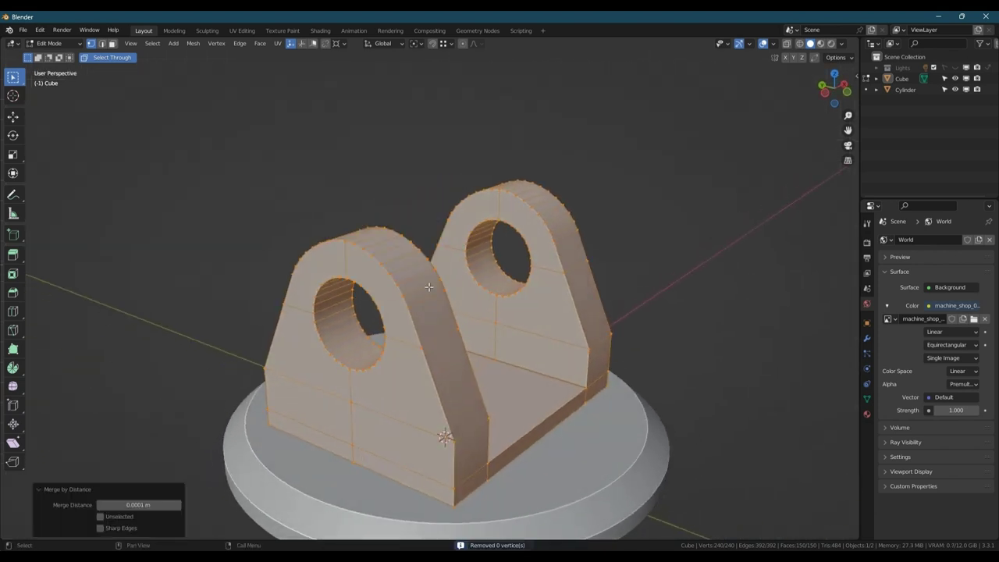
key(Tab)
Duplicate the two floor faces between the uprights and move the copy up along Z to the height of the holes
middle_drag(490, 313, 469, 351)
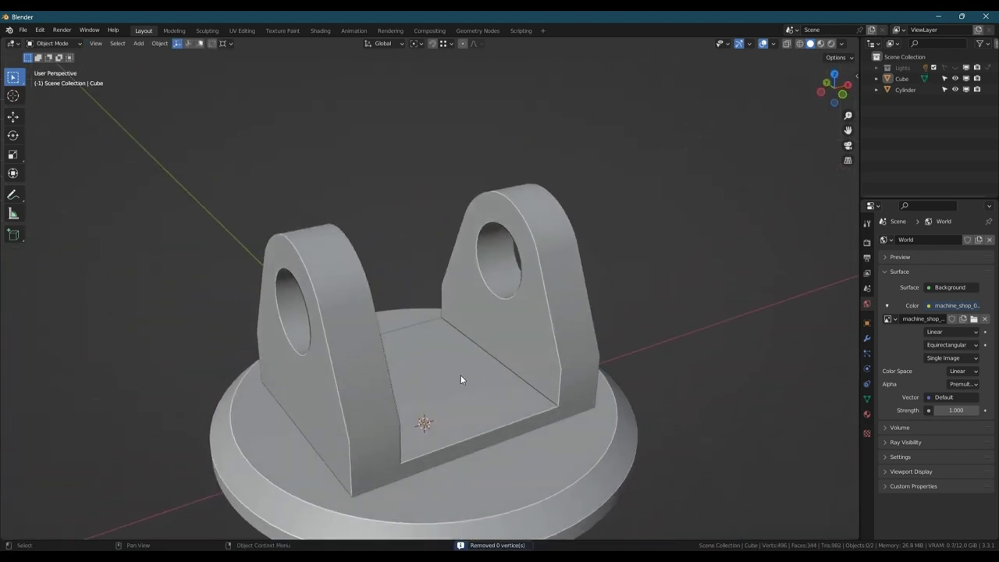
scroll(460, 378, down, 2)
key(Tab)
click(449, 363)
shift+click(467, 395)
middle_drag(468, 395, 438, 384)
key(shift+d)
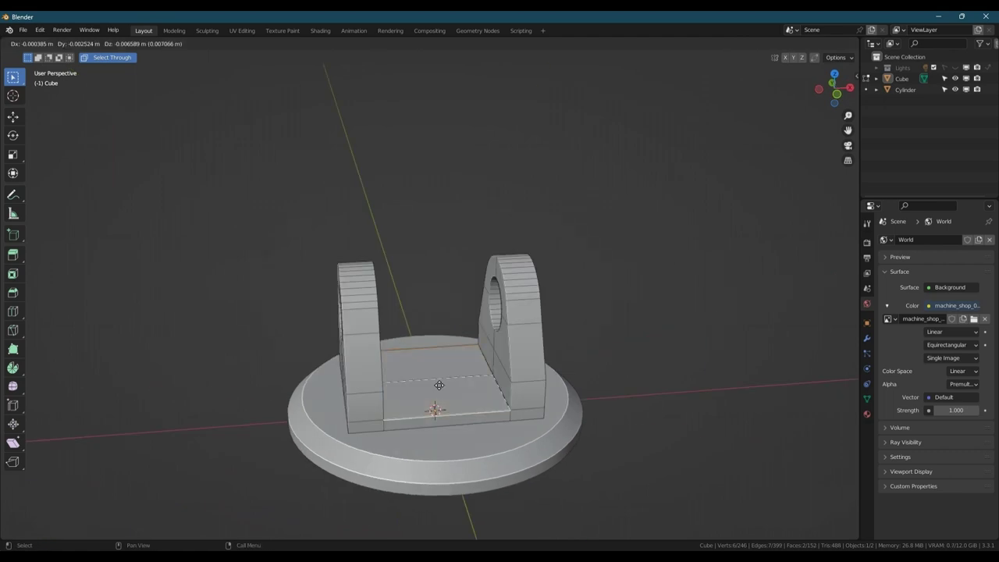
key(z)
click(449, 294)
Separate the duplicated faces into their own object and select that plate
key(p)
click(449, 294)
key(Tab)
click(452, 292)
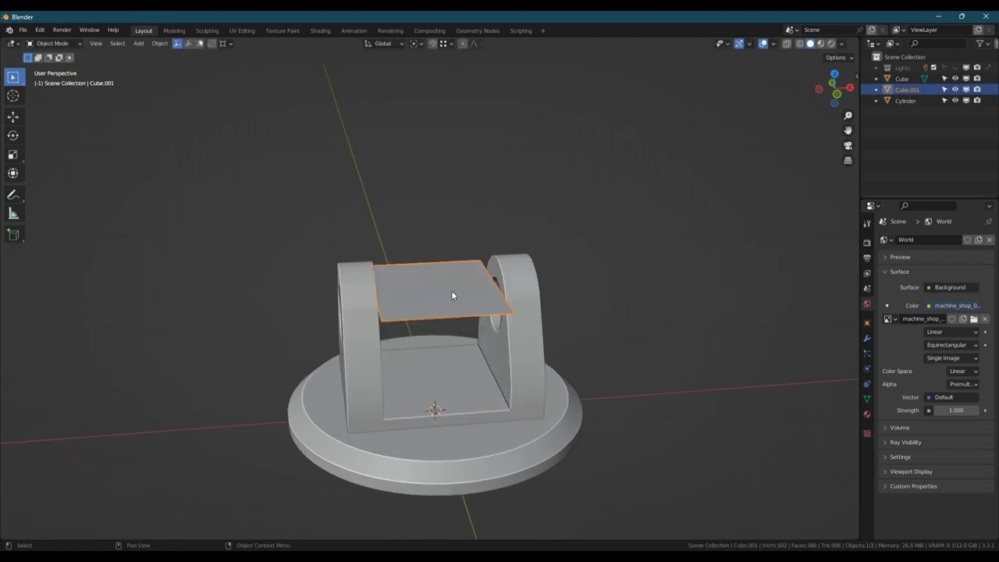
Dissolve the plate's middle edge and scale the plate to about 0.51 along X
key(Tab)
key(2)
key(3)
key(a)
key(s)
key(x)
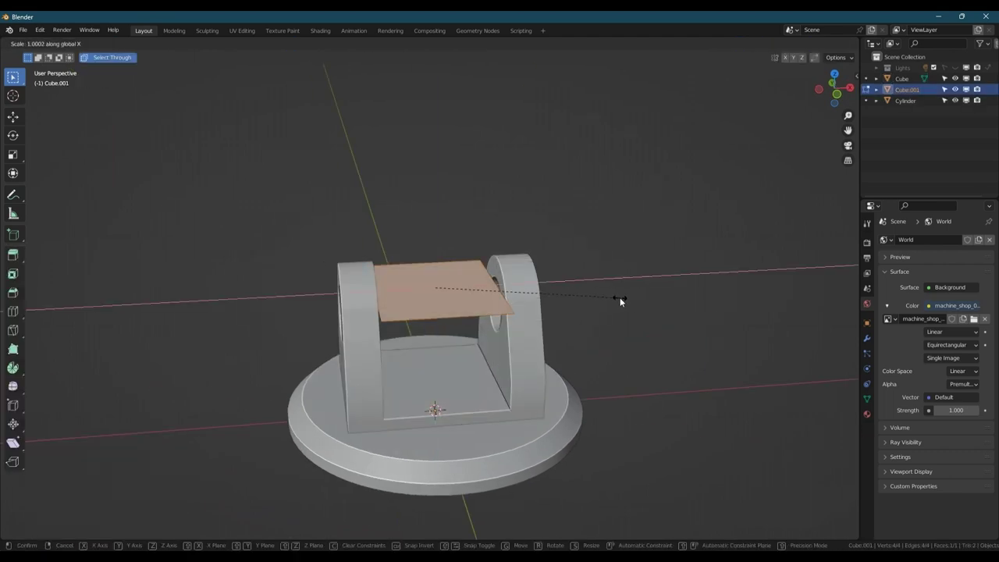
click(529, 277)
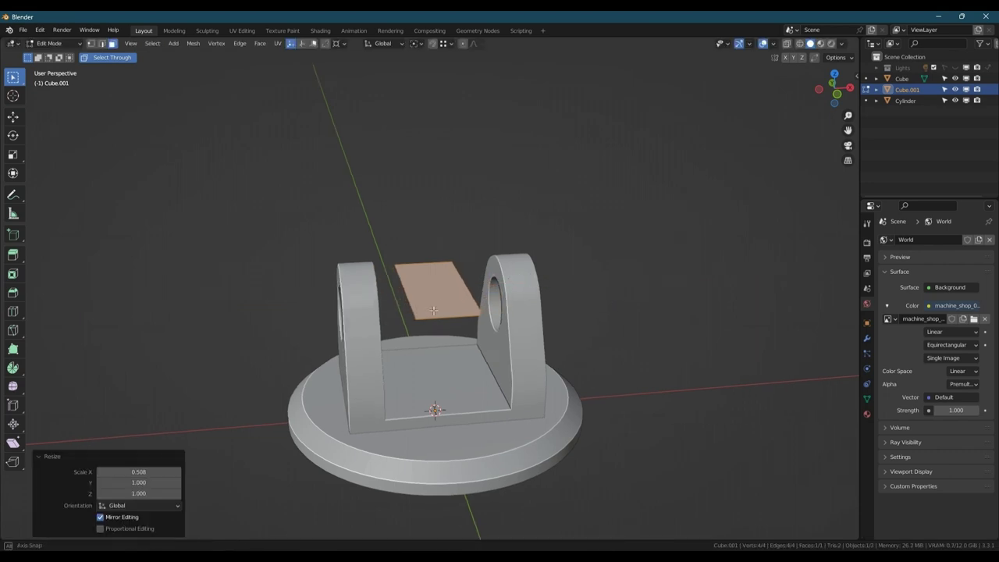
Scale the plate to about 1.93 along Y so it extends past the bracket
middle_drag(644, 300, 549, 312)
key(s)
key(y)
click(660, 307)
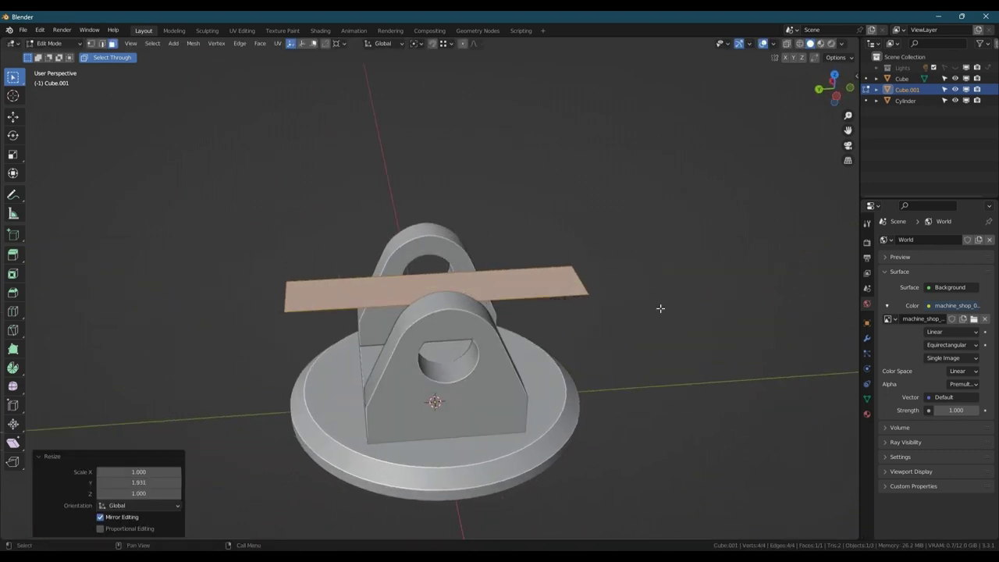
Move the plate's short edge at the positive Y end about 0.43 m inward along Y
middle_drag(660, 307, 543, 297)
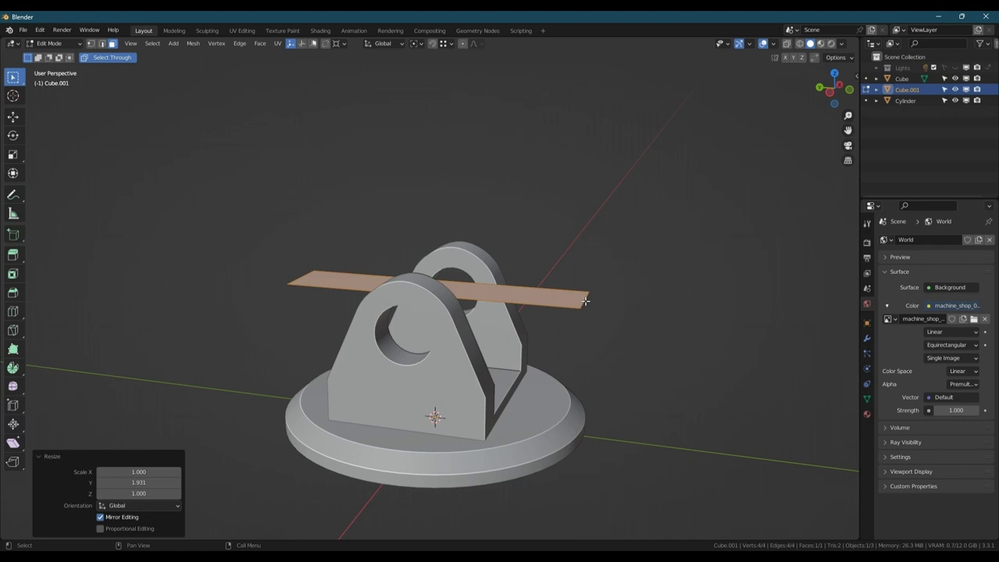
key(2)
click(297, 277)
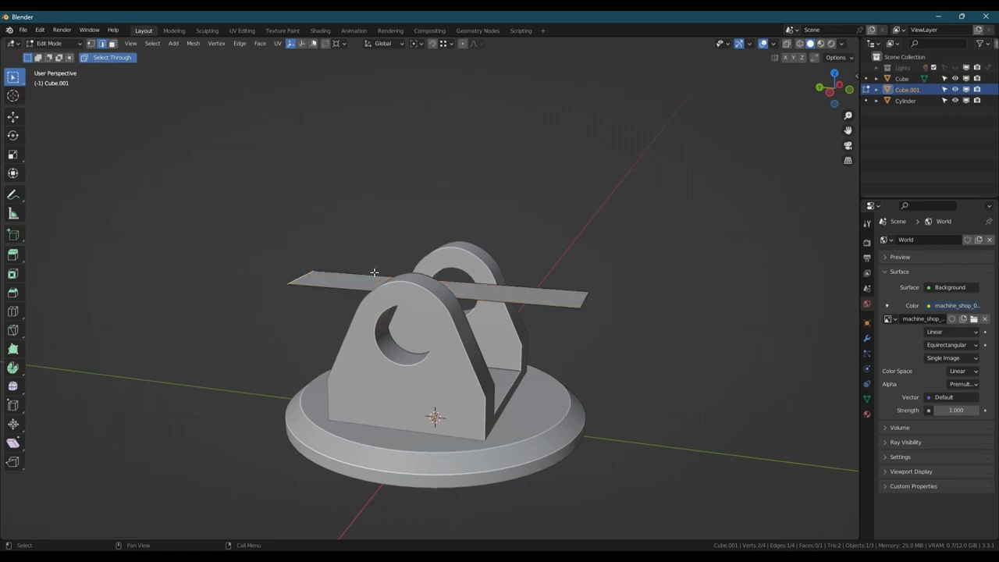
key(g)
key(y)
click(401, 266)
Add a centred lengthwise loop cut to the plate and bevel it about 0.23 m wide with one segment
middle_drag(575, 322, 449, 322)
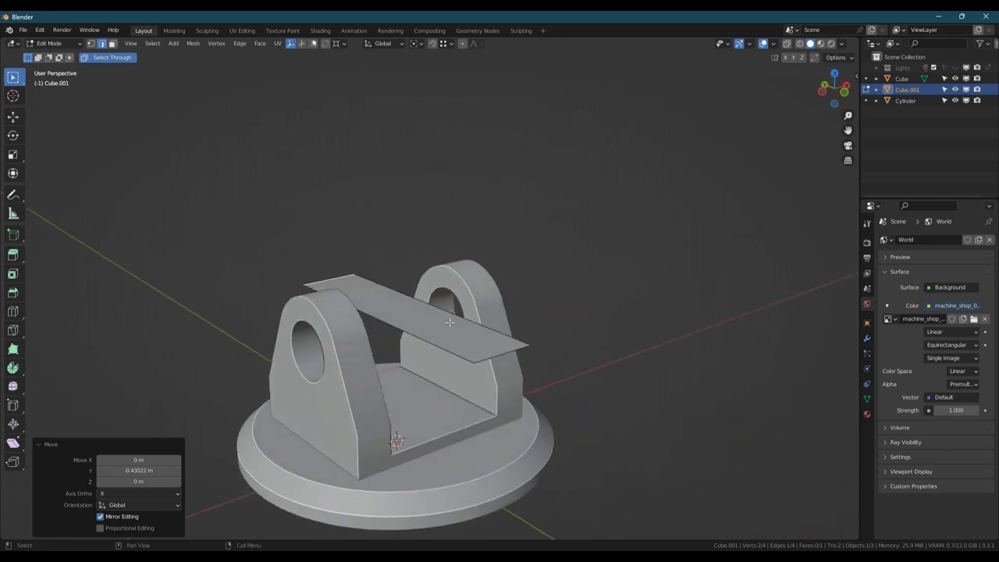
click(496, 355)
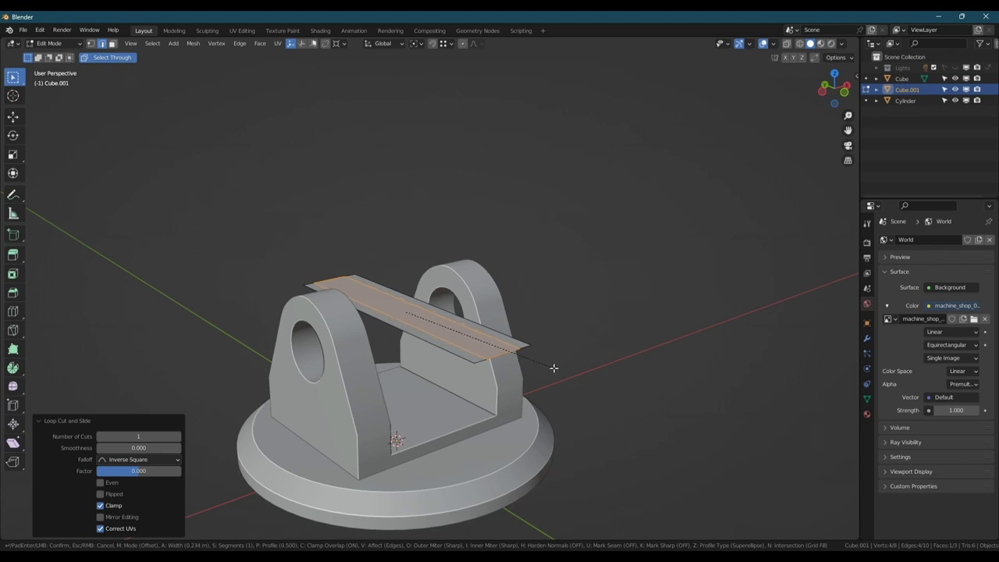
click(553, 367)
Lower the plate's two long outer edges about 0.125 m along Z to form sloped sides
click(455, 354)
key(g)
key(z)
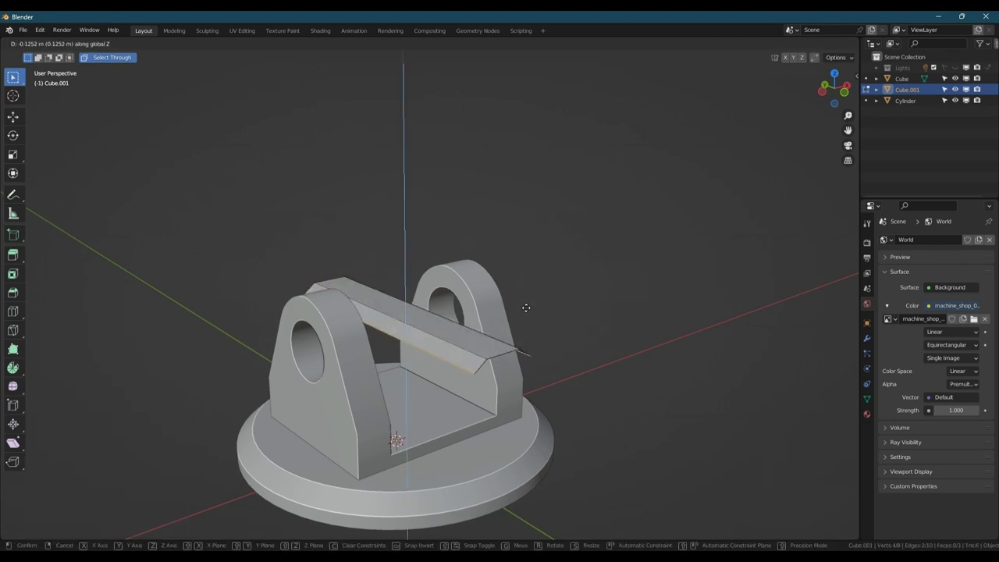
click(525, 308)
Duplicate the whole folded plate in place and flip the copy with a Z scale of -1
middle_drag(464, 312, 415, 301)
key(a)
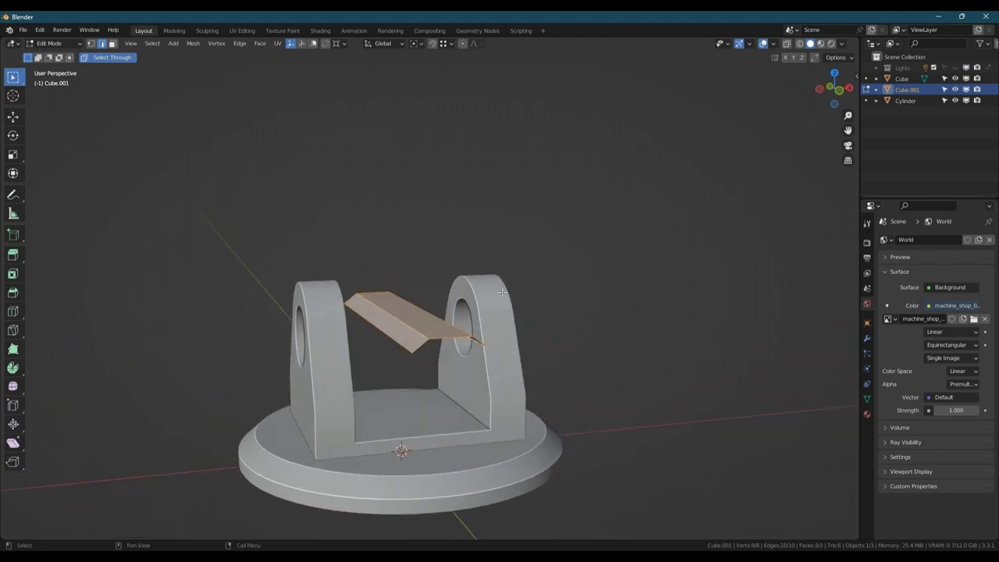
key(shift+d)
right_click(499, 292)
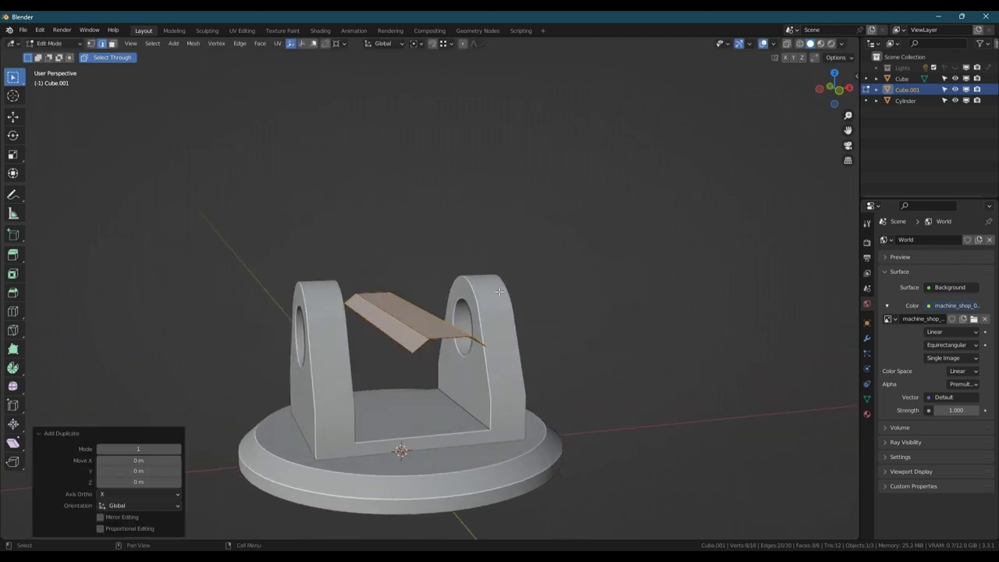
text(sz-1)
key(Return)
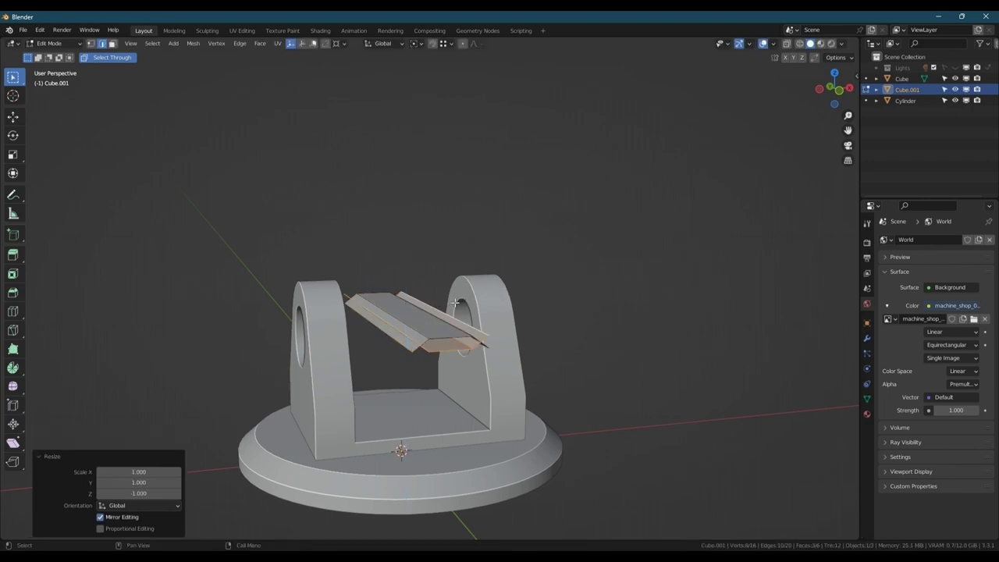
Move the flipped copy about 0.37 m down along Z, below the original plate
mouse_move(457, 303)
middle_down()
mouse_move(445, 298)
mouse_move(462, 301)
middle_up()
key(g)
key(z)
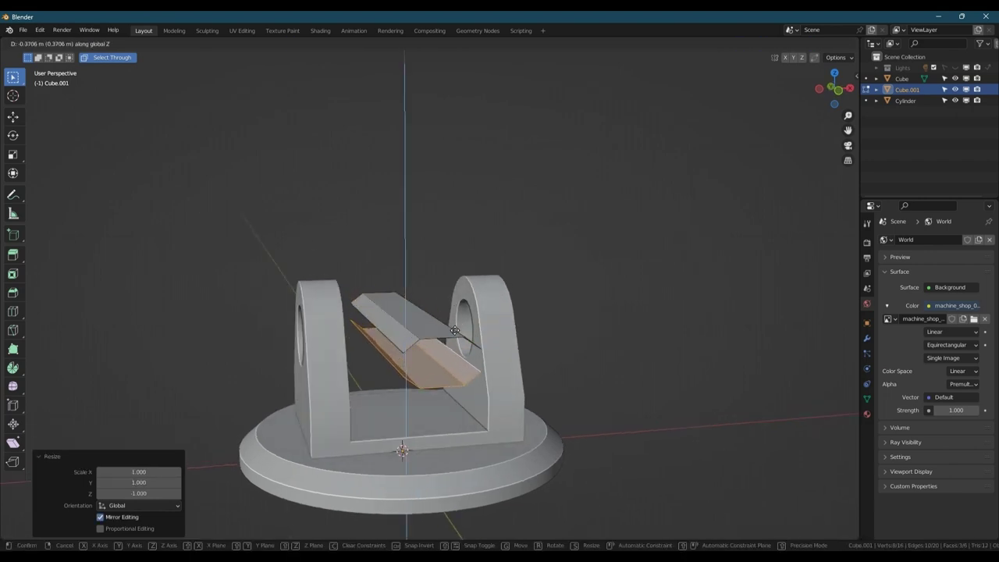
click(455, 331)
Bridge the upper and lower plates' long outer edges on both sides to close the bar's side walls
click(465, 359)
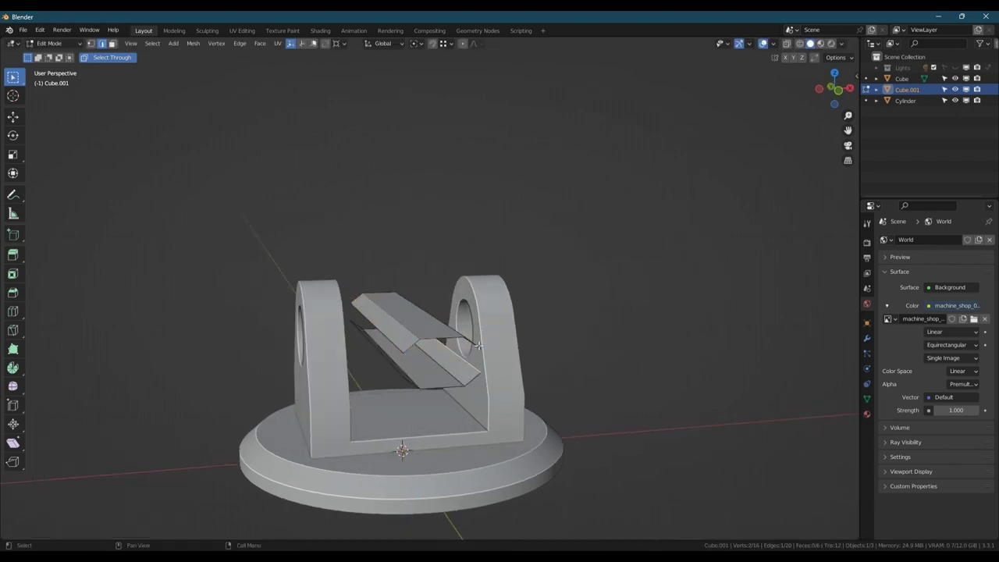
middle_drag(466, 359, 437, 364)
right_click(429, 293)
click(378, 232)
middle_drag(383, 335, 443, 347)
click(449, 354)
shift+click(454, 379)
right_click(454, 376)
click(411, 232)
Add a crosswise loop cut around the bar with a slide factor of 0.125
middle_drag(413, 242, 516, 332)
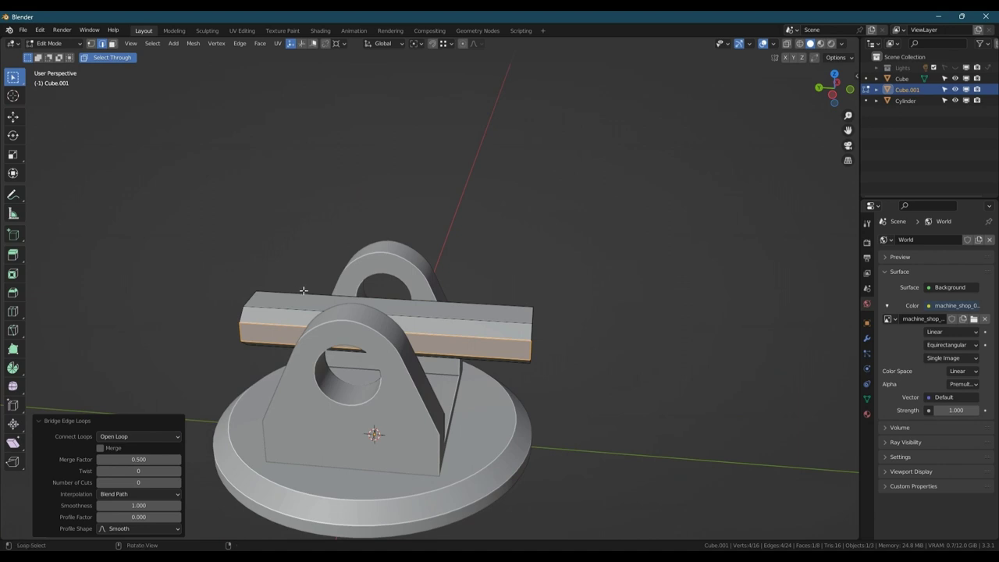
alt+middle_drag(304, 290, 337, 293)
key(ctrl+r)
click(423, 314)
click(404, 300)
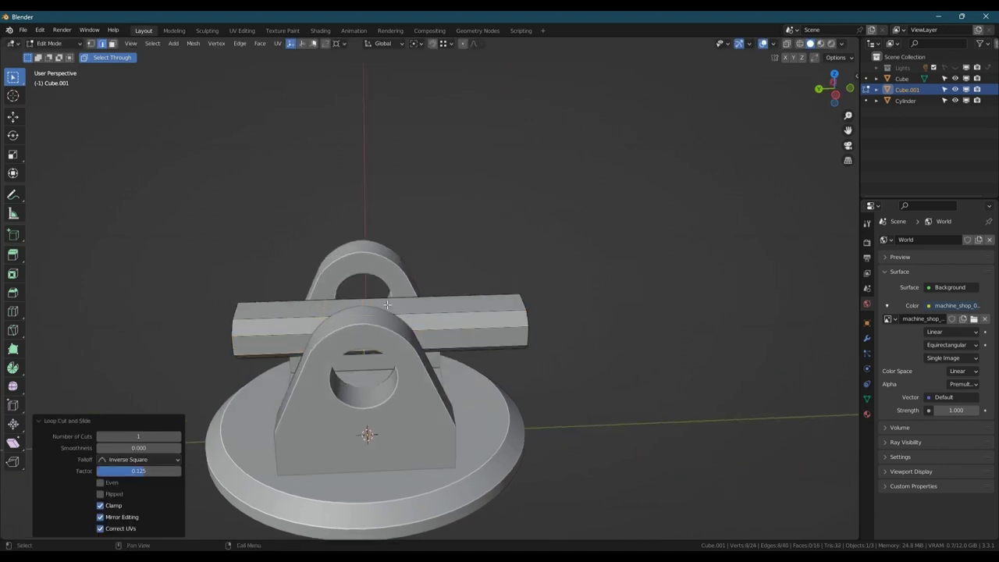
Move the bar's open end edge loop about 0.33 m outward along Y
alt+middle_drag(404, 304, 385, 287)
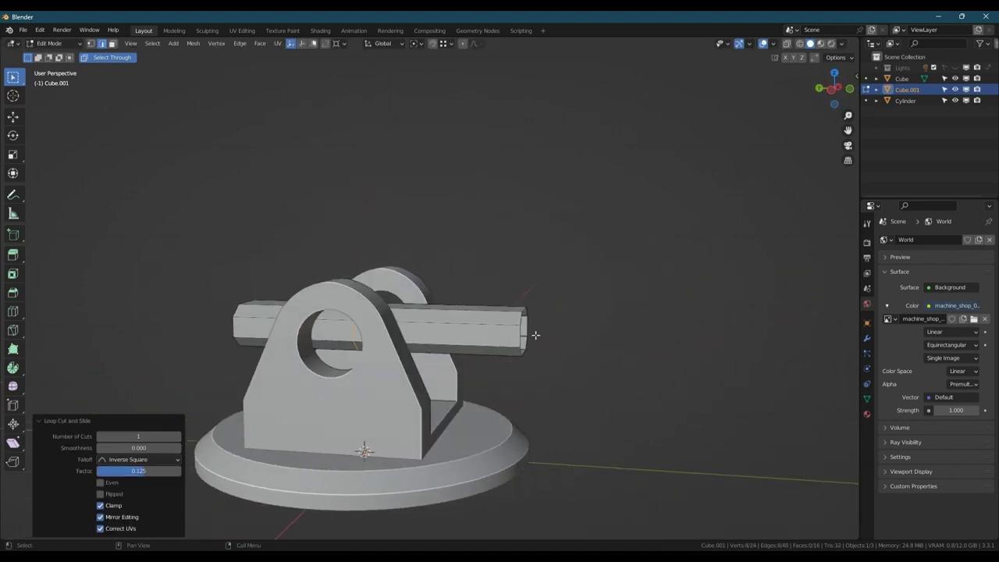
double_click(534, 335)
key(g)
key(y)
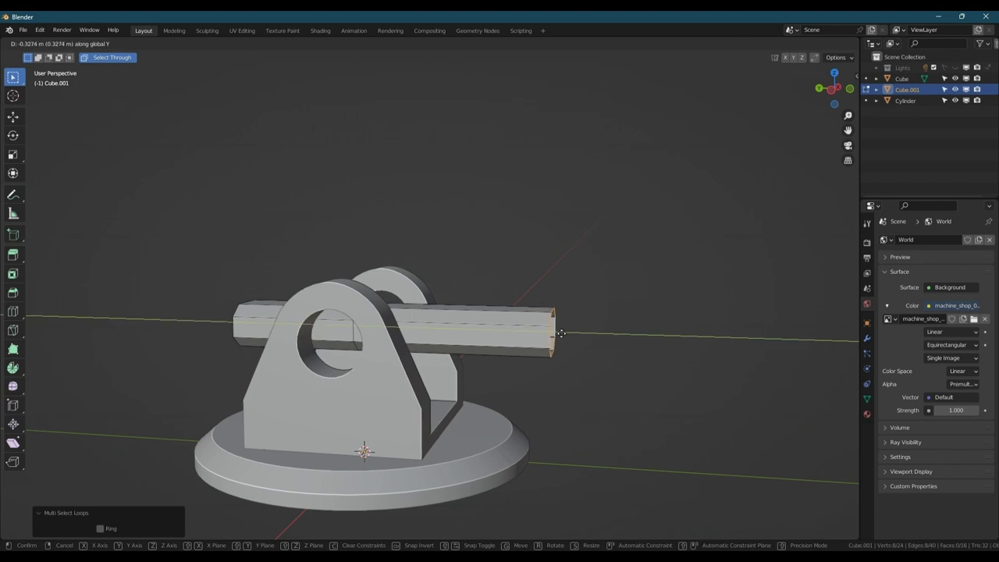
click(561, 333)
Fill both open ends of the bar with single faces
right_click(243, 200)
click(242, 288)
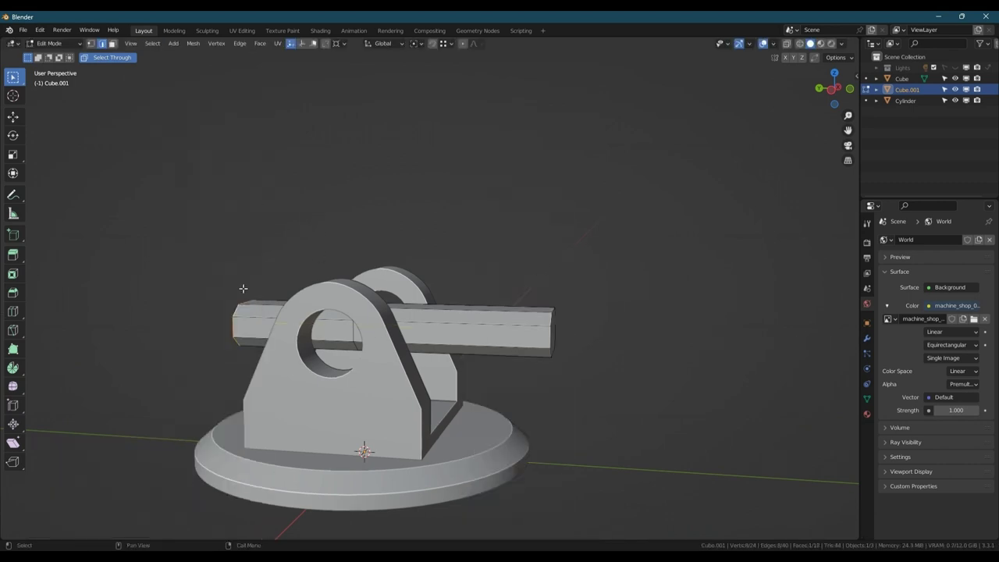
middle_drag(243, 288, 188, 297)
scroll(403, 372, up, 1)
scroll(402, 372, down, 4)
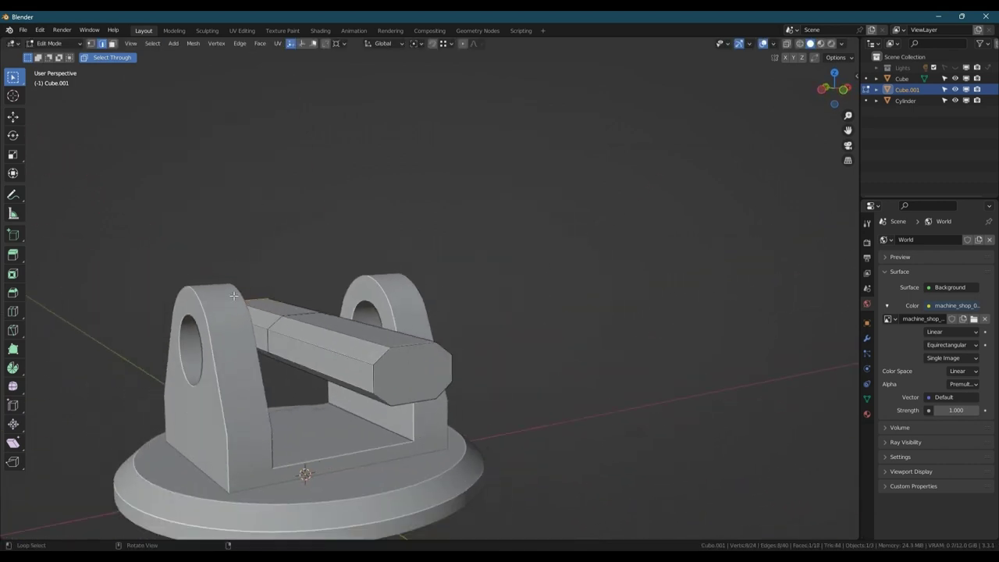
Duplicate the inner faces of both upright holes in place, separate them into their own object and select it
middle_drag(402, 373, 277, 322)
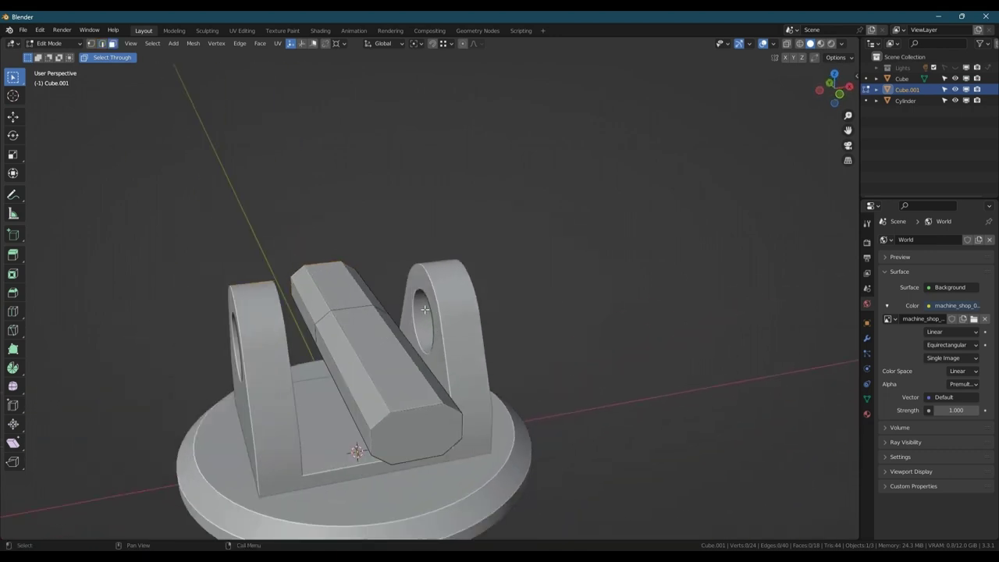
key(alt+q)
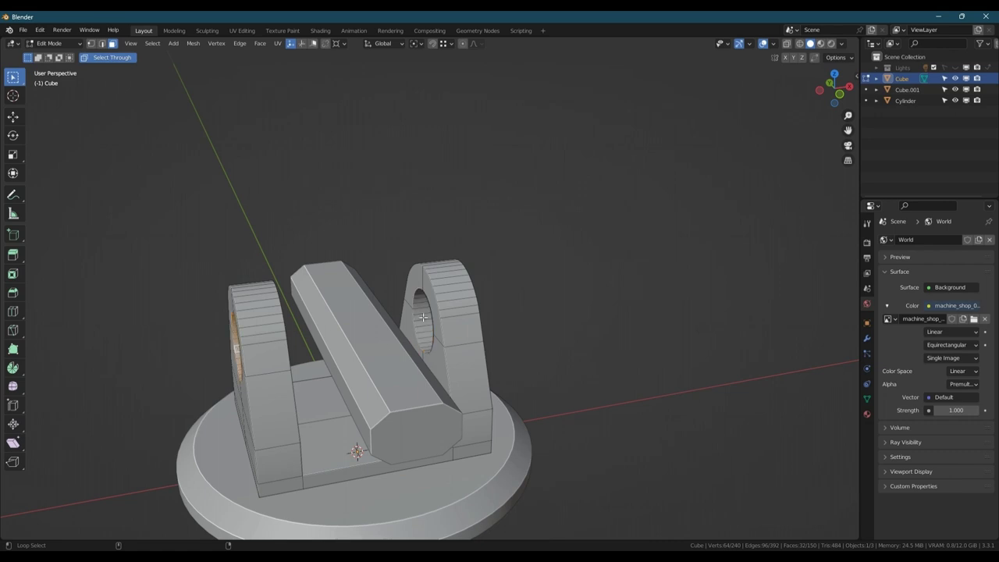
key(shift+d)
right_click(403, 206)
key(p)
click(403, 206)
key(Tab)
click(423, 333)
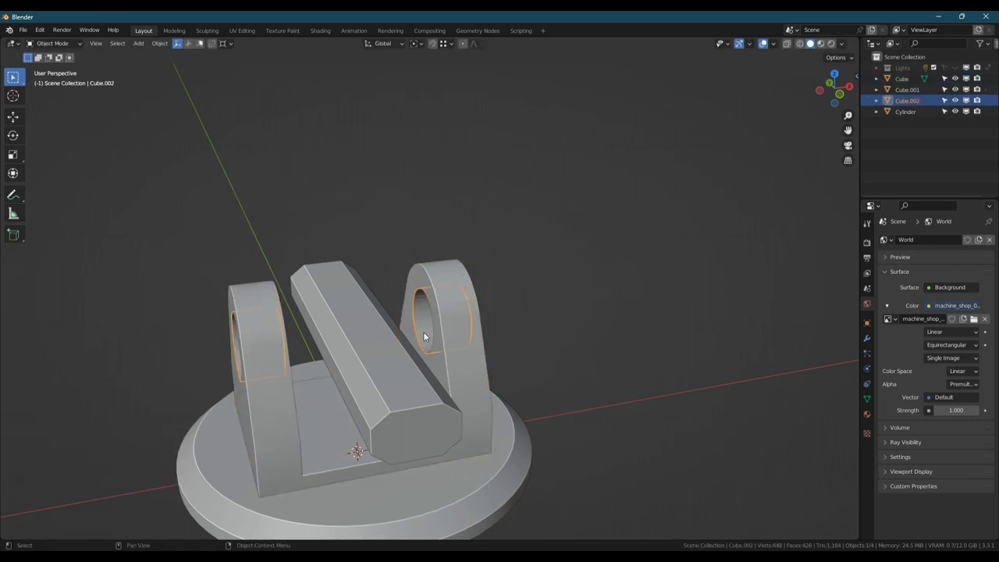
Flip the normals of all faces in the separated hole rings
middle_drag(424, 333, 408, 309)
key(Tab)
key(a)
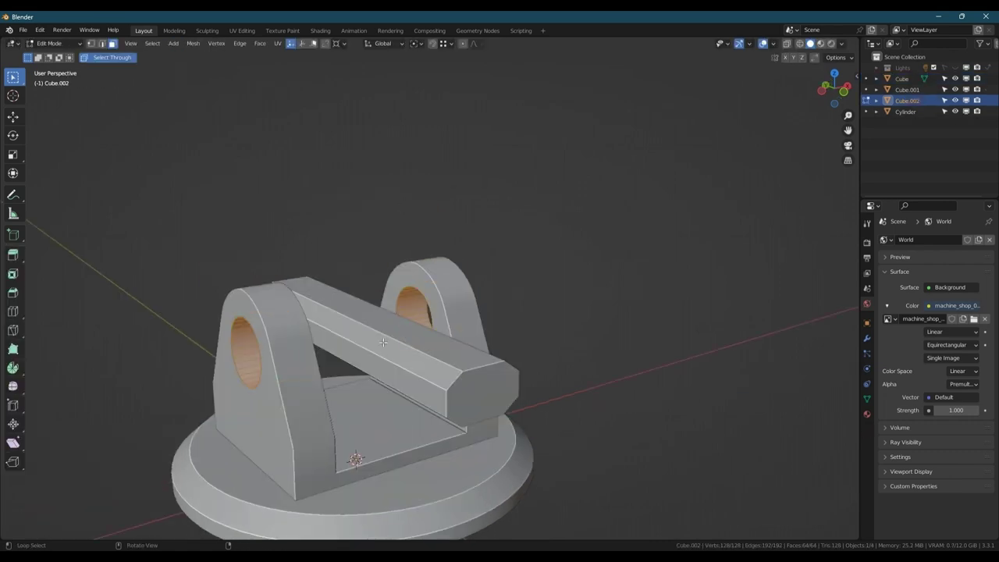
key(alt+n)
click(350, 344)
Bridge the facing inner edge loops of the two rings to form one continuous cylindrical pin
key(2)
key(alt+a)
mouse_move(392, 304)
middle_down()
mouse_move(270, 303)
mouse_move(402, 298)
middle_up()
alt+click(306, 284)
alt+shift+click(406, 296)
right_click(405, 298)
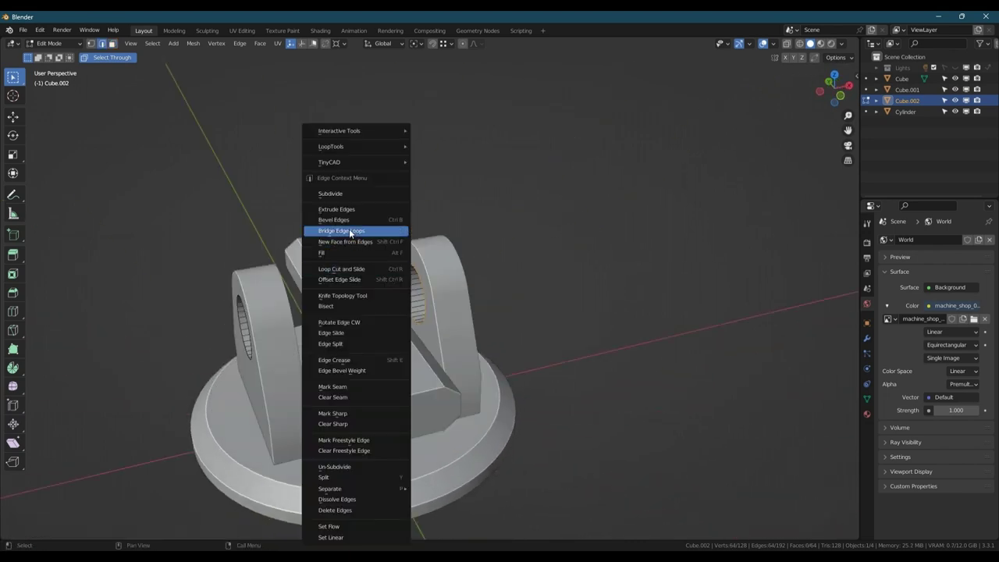
click(351, 229)
Scale the whole pin by about 1.1 along X so its ends extend past the uprights
key(3)
key(a)
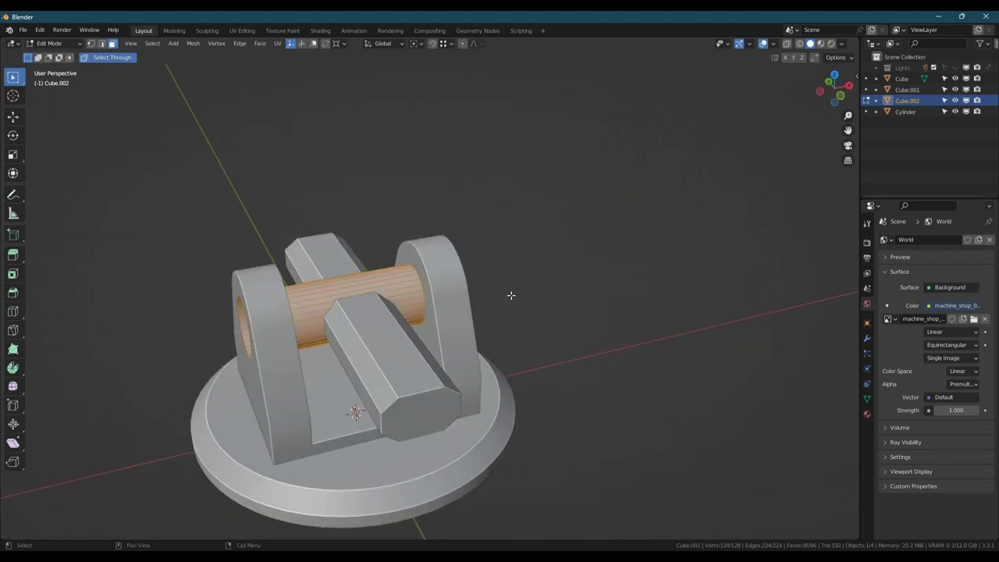
key(s)
key(shift+x)
key(x)
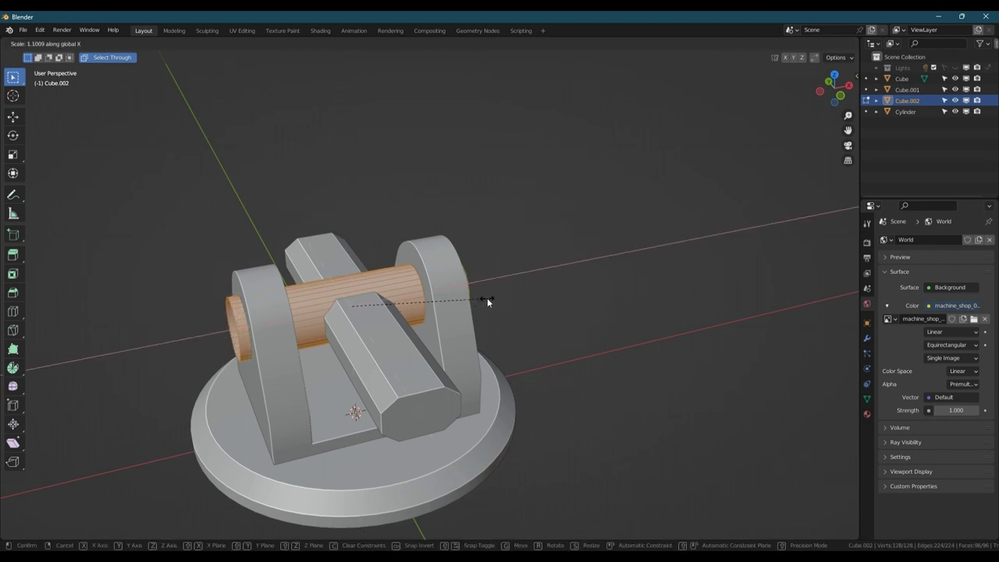
click(487, 297)
click(472, 276)
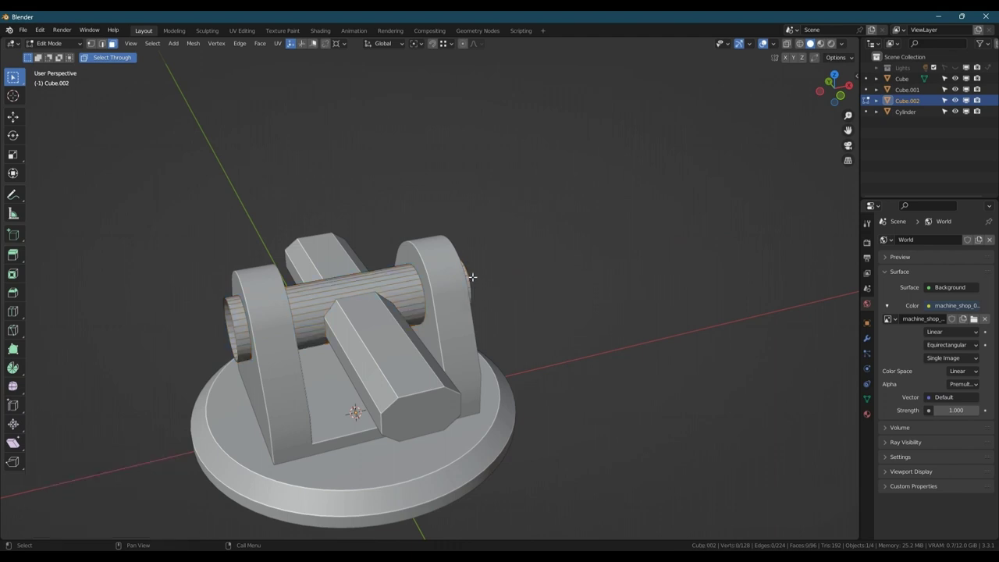
Fill the open circular ends of the pin on both sides with faces
alt+click(471, 270)
middle_drag(470, 270, 400, 350)
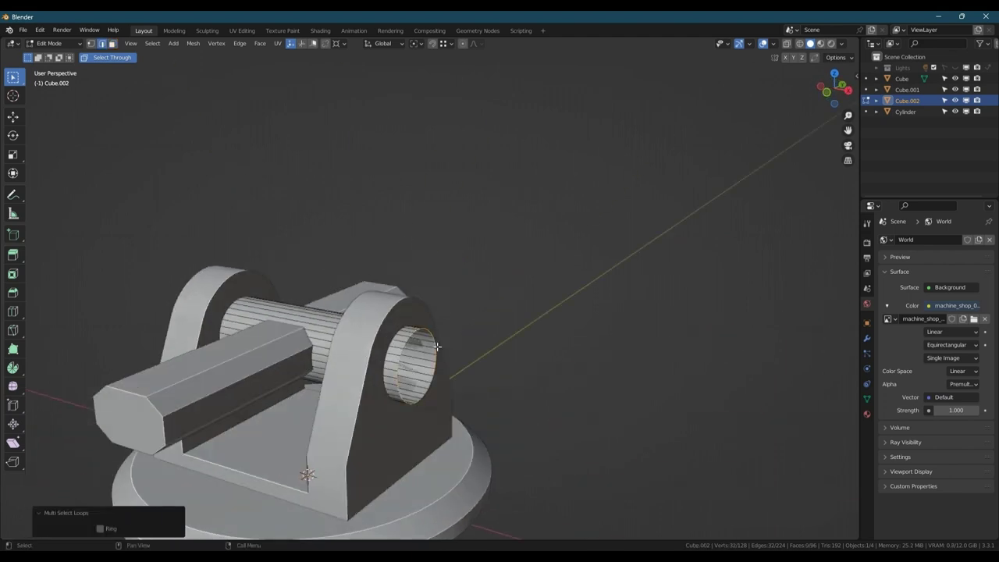
key(f)
middle_drag(65, 326, 114, 327)
alt+click(111, 348)
right_click(111, 348)
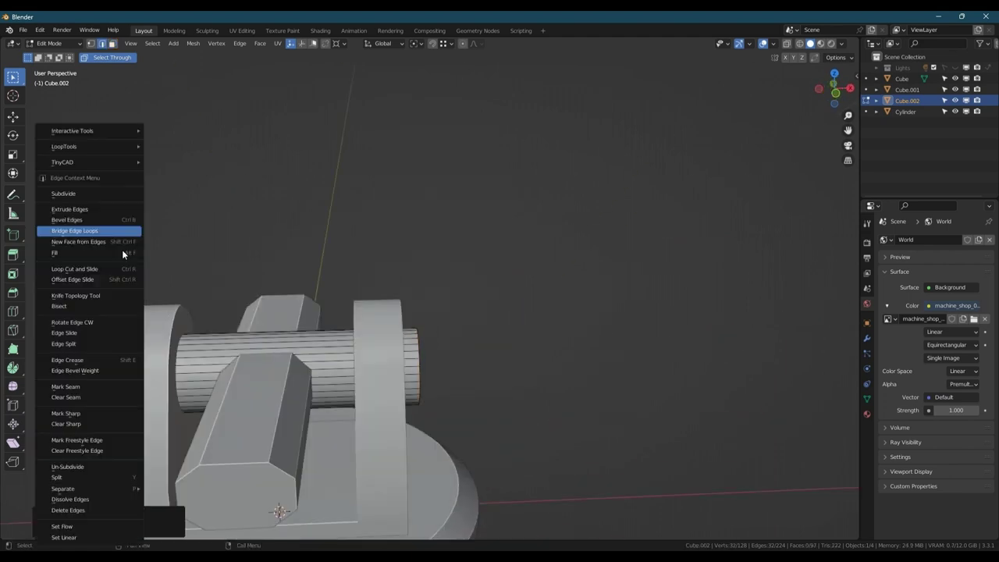
click(121, 244)
Add a centred loop cut around the pin's middle section and bevel it to a width of 0.643 m with one segment
shift+middle_drag(219, 315, 256, 291)
scroll(272, 283, down, 2)
click(303, 294)
right_click(303, 294)
key(ctrl+b)
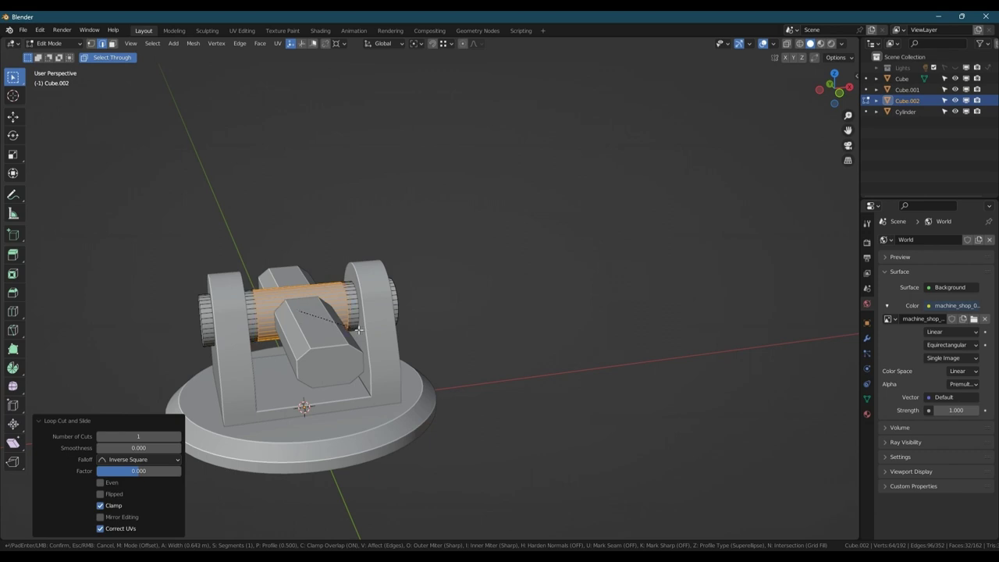
click(358, 329)
Delete the pin's beveled middle band of faces, leaving a separate stub in each upright
scroll(297, 310, up, 3)
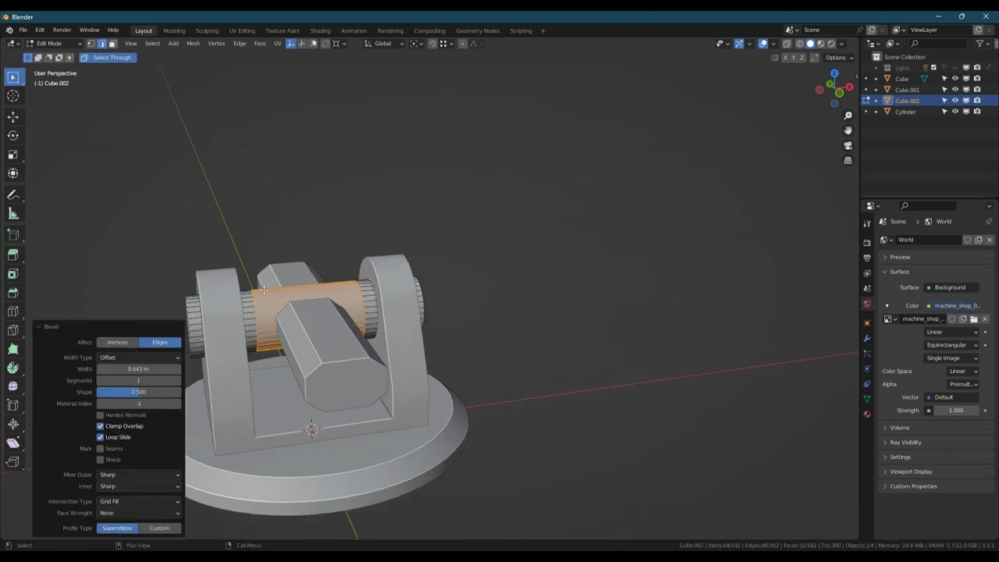
key(ctrl+x)
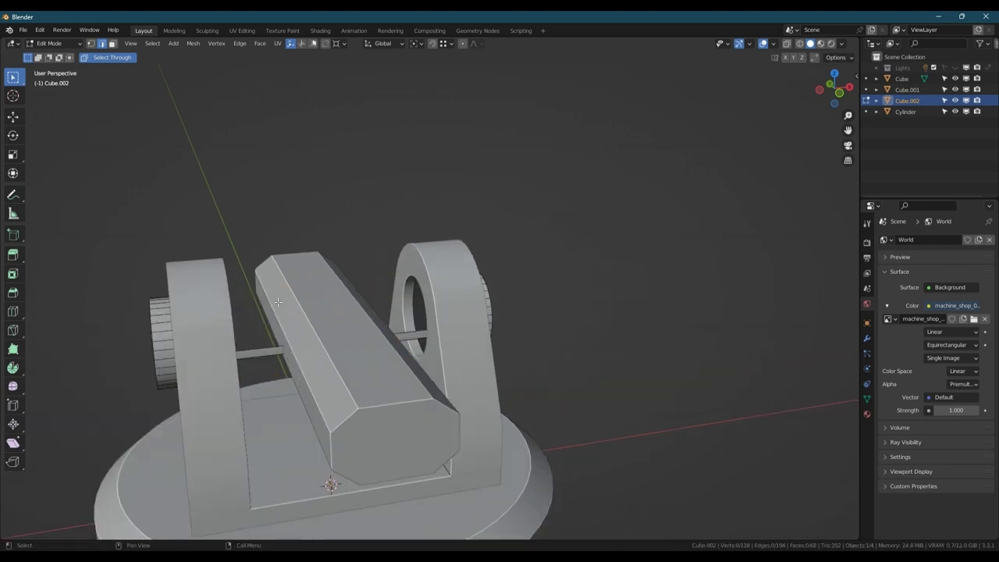
key(ctrl+z)
key(3)
middle_drag(291, 306, 230, 299)
key(x)
Fill the open inner ends of both pin stubs with faces
key(2)
double_click(263, 299)
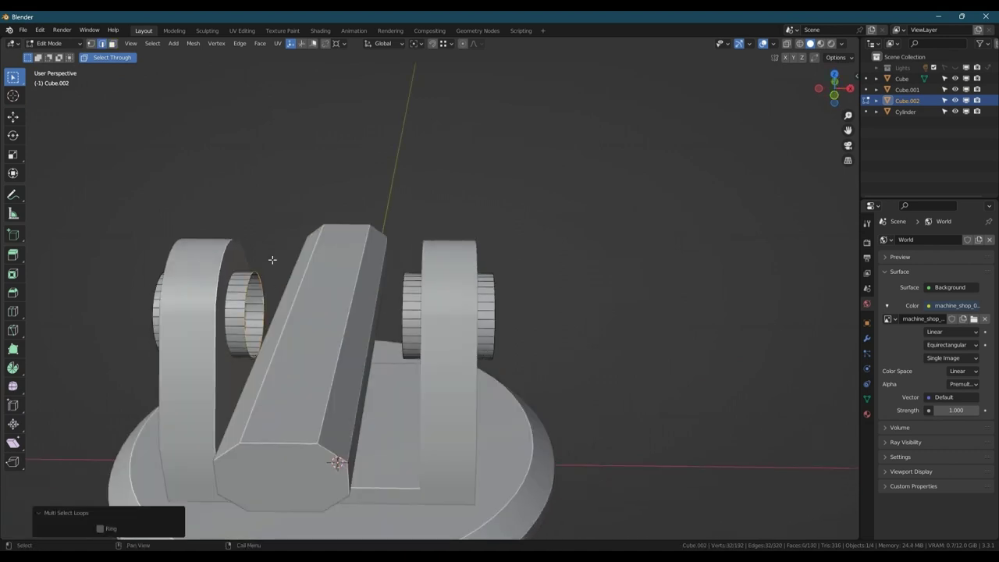
right_click(272, 260)
click(272, 259)
double_click(400, 290)
right_click(397, 289)
click(398, 289)
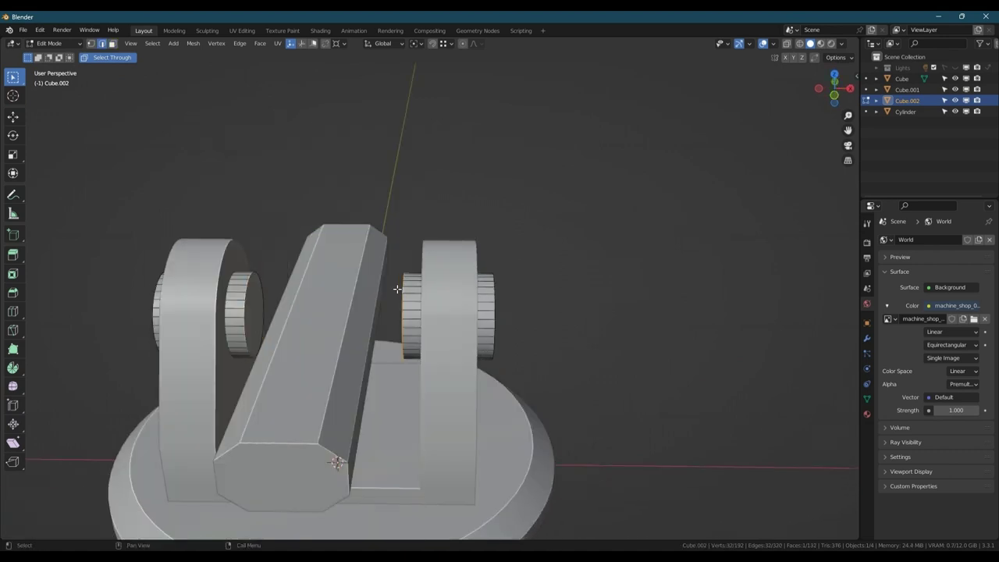
Delete the whole stub on the +X side and recreate it from the remaining stub with a Mirror modifier
key(ctrl+l)
key(x)
key(Tab)
key(q)
click(290, 296)
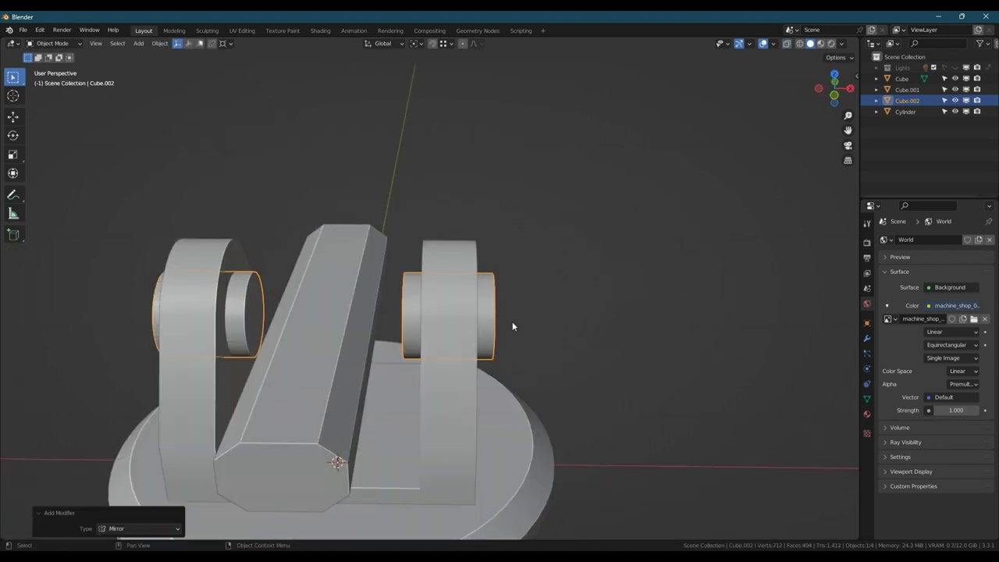
key(Tab)
scroll(244, 305, up, 2)
middle_drag(231, 303, 247, 298)
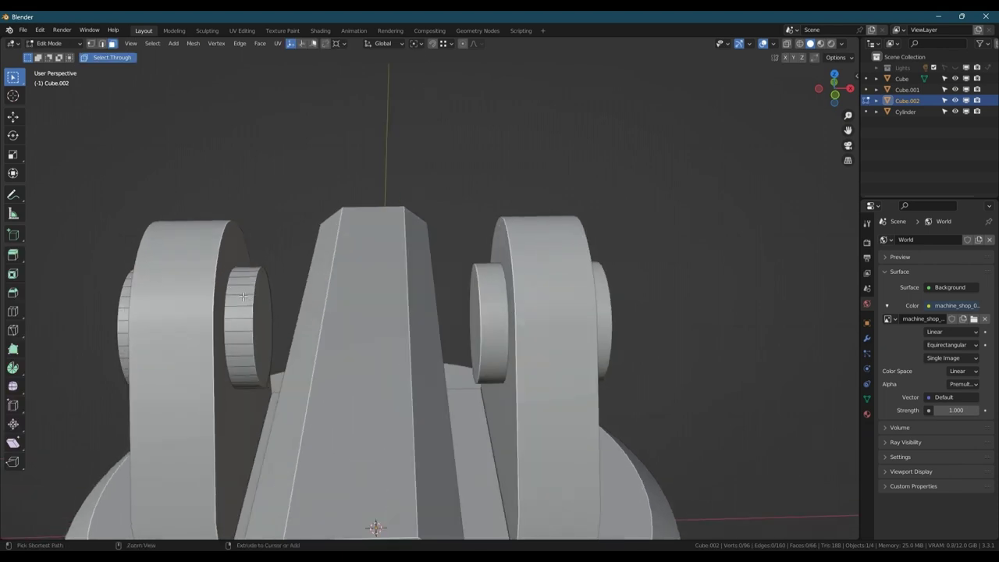
click(243, 297)
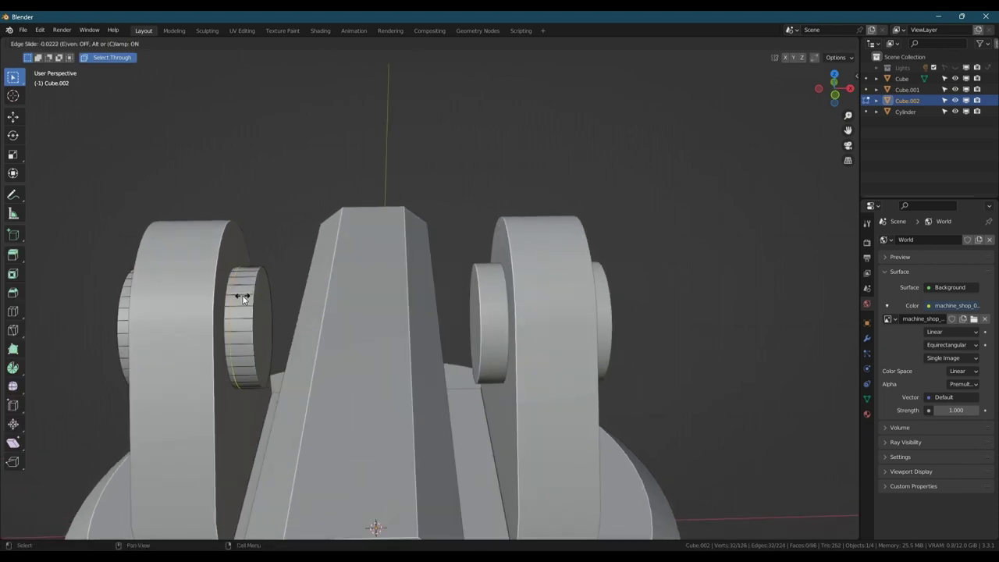
click(239, 296)
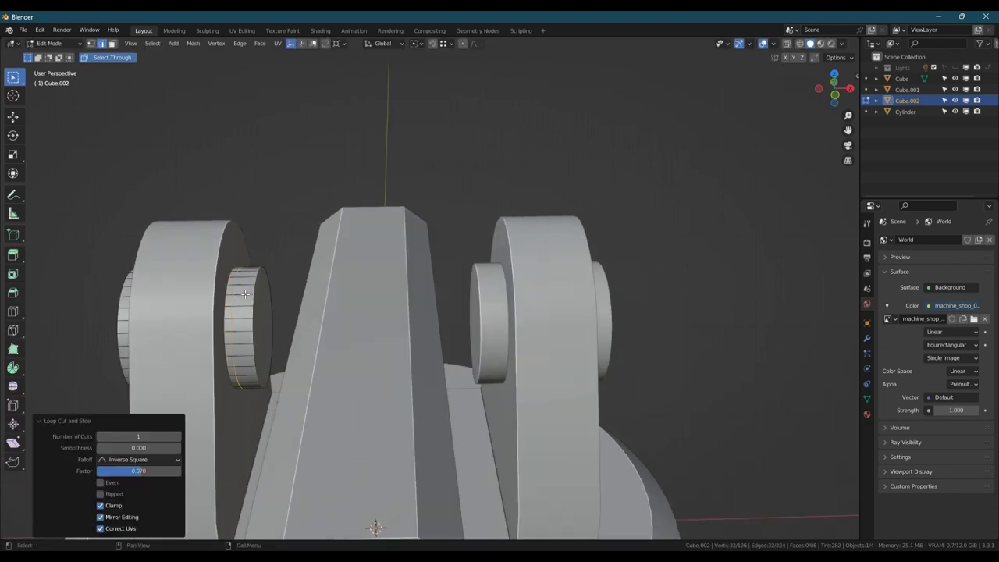
key(ctrl+z)
key(3)
alt+click(240, 294)
key(i)
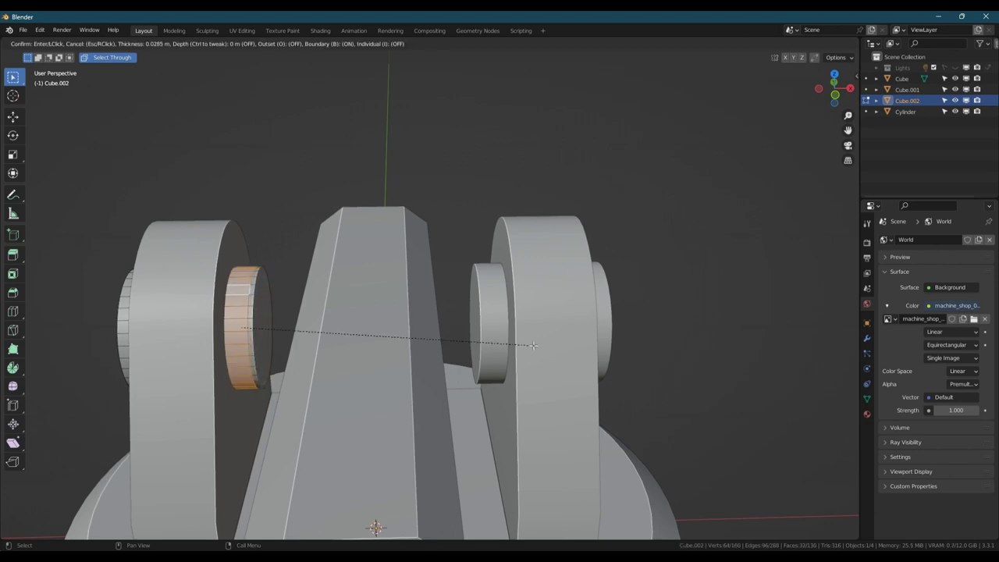
right_click(427, 338)
Move the stub's edge loop hidden inside the upright about 0.1 m along X, close to the upright's inner face
key(alt+z)
middle_drag(202, 273, 228, 275)
key(2)
double_click(213, 287)
key(alt+z)
key(g)
key(x)
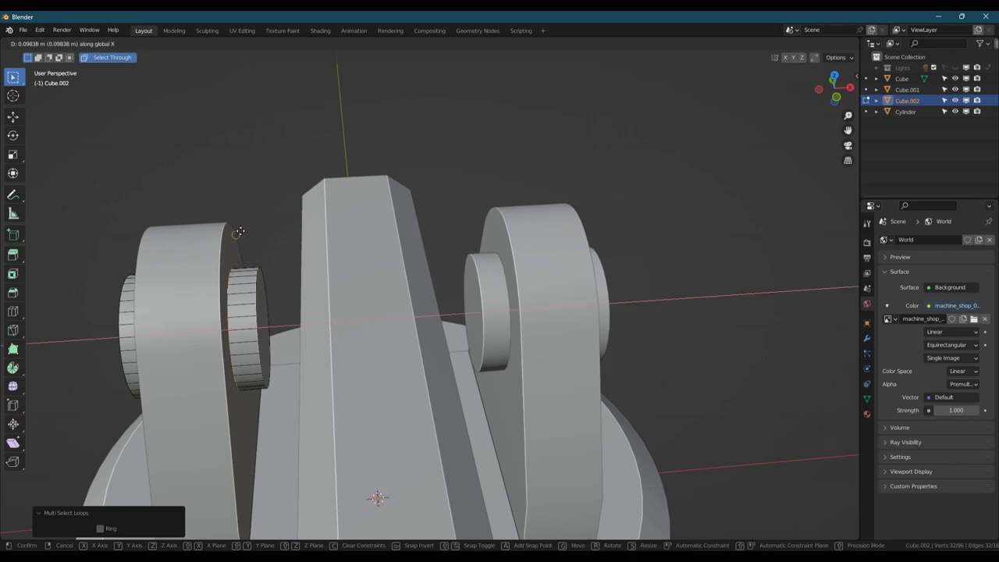
click(240, 231)
Inset the face band around the stub's inner protruding section with a thickness of 0.02161 m
key(3)
alt+click(243, 286)
key(i)
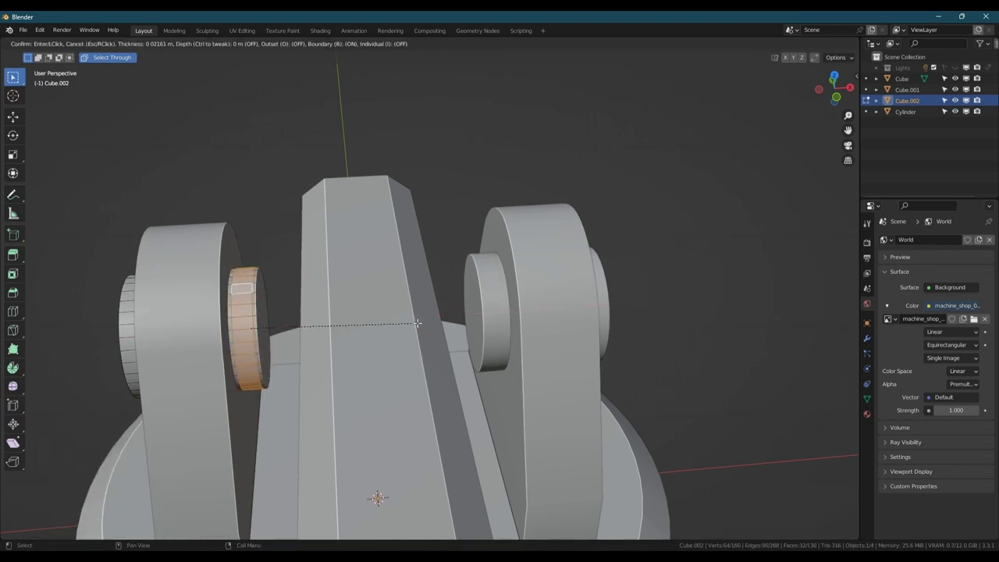
click(418, 323)
Extrude the lower half of the inset band about 0.25 m down along global Z and flatten the extruded faces with a Z scale of 0
middle_drag(417, 323, 413, 275)
click(835, 93)
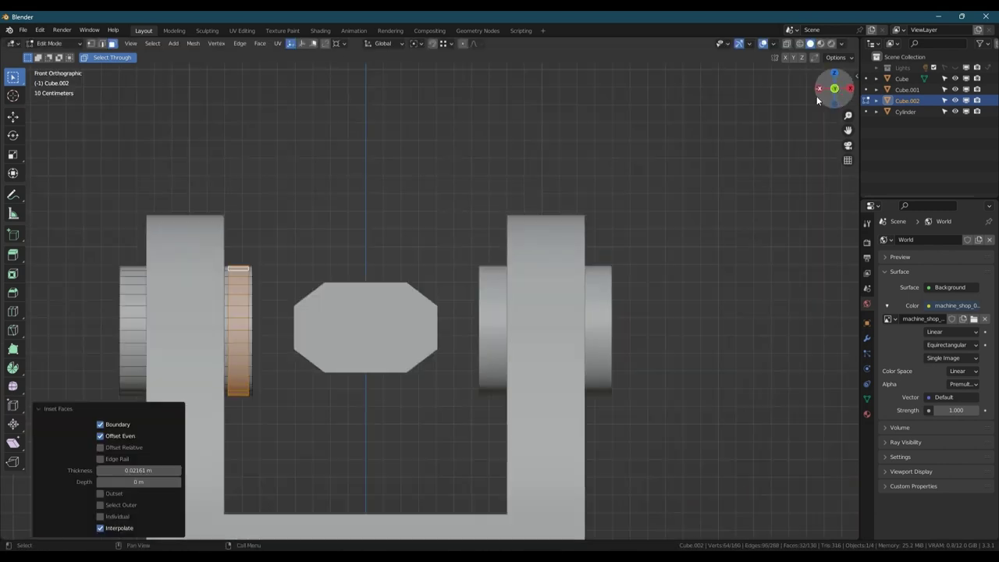
key(alt+z)
drag(131, 172, 412, 332)
key(alt+z)
middle_drag(292, 352, 305, 335)
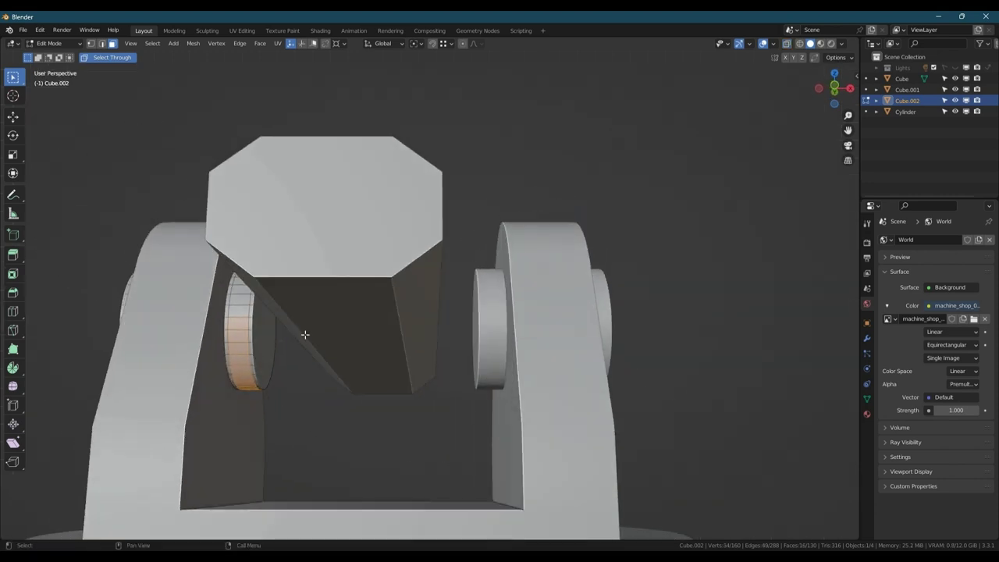
key(e)
key(z)
key(z)
click(307, 372)
text(sz0)
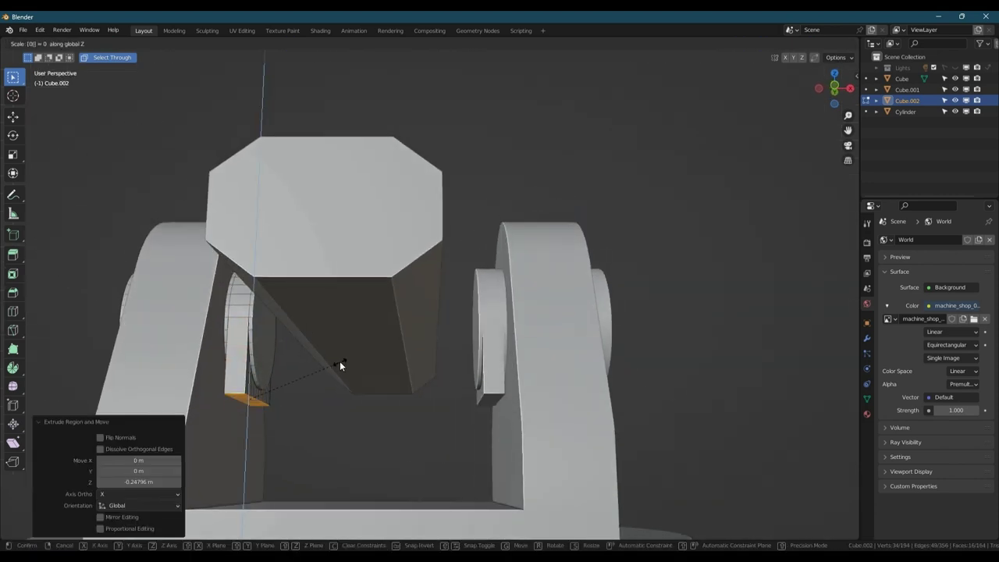
key(Return)
Extrude the flattened bottom faces about 0.13 m further down along their normal
middle_drag(275, 346, 279, 375)
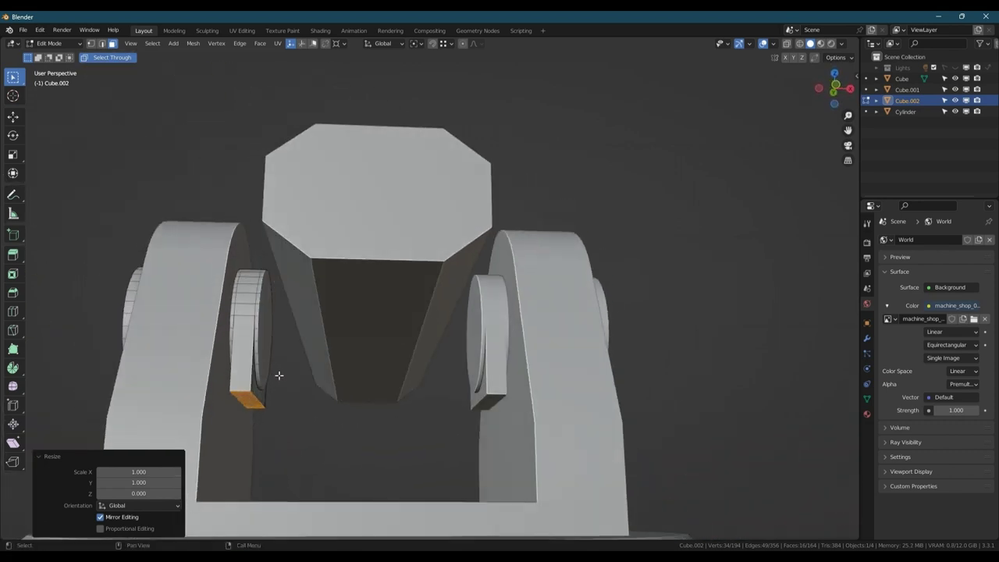
key(e)
click(361, 397)
Extrude the row of inward-facing faces on the arm's lowest section toward the centre and delete the extruded end faces
middle_drag(361, 398, 293, 415)
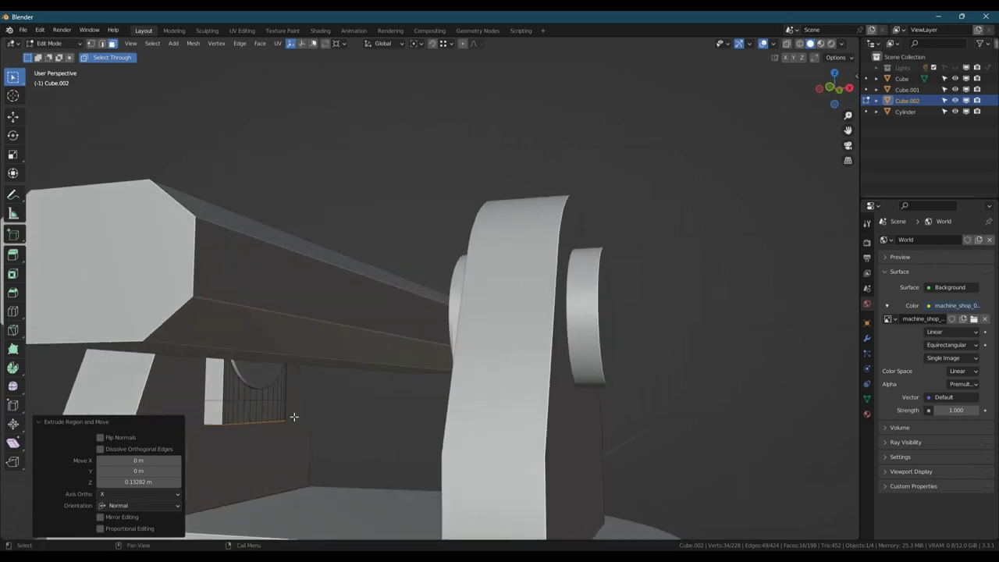
scroll(223, 408, up, 3)
scroll(223, 408, up, 4)
click(389, 408)
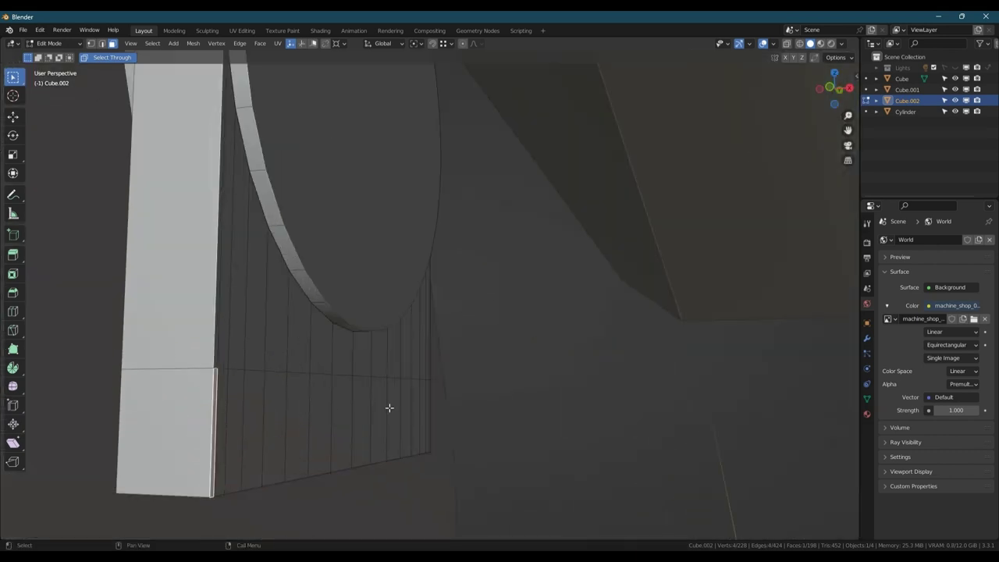
ctrl+click(429, 406)
scroll(427, 407, down, 6)
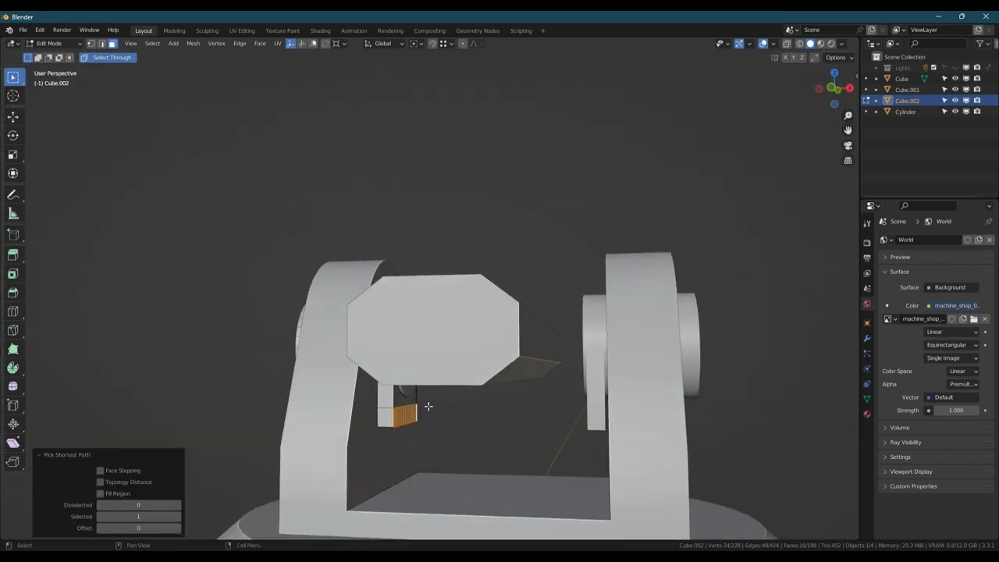
key(e)
click(451, 415)
key(x)
key(f)
Move the open edge loop at the cradle arm's inner end along global X to meet its mirrored copy at the centre
key(2)
double_click(446, 411)
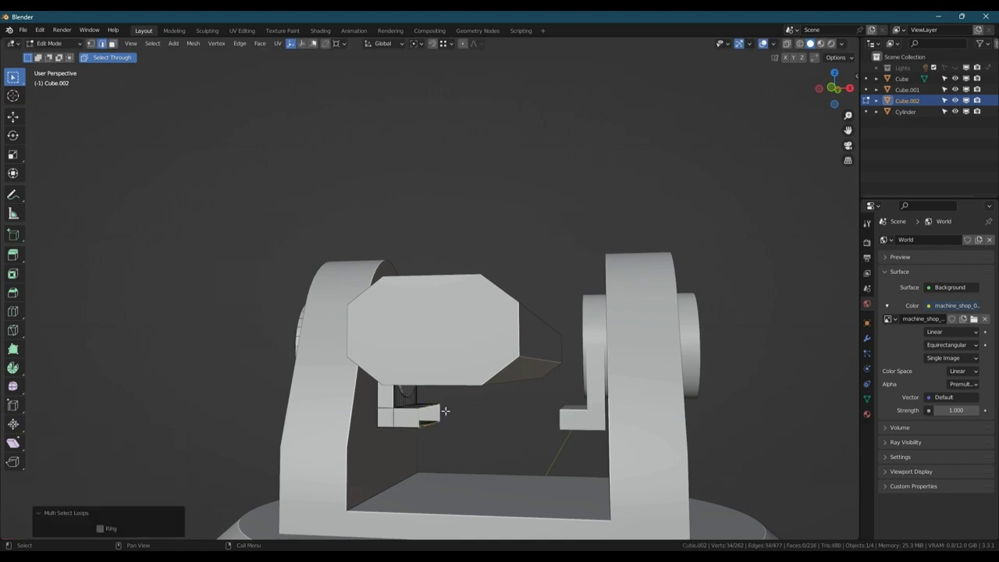
key(g)
key(x)
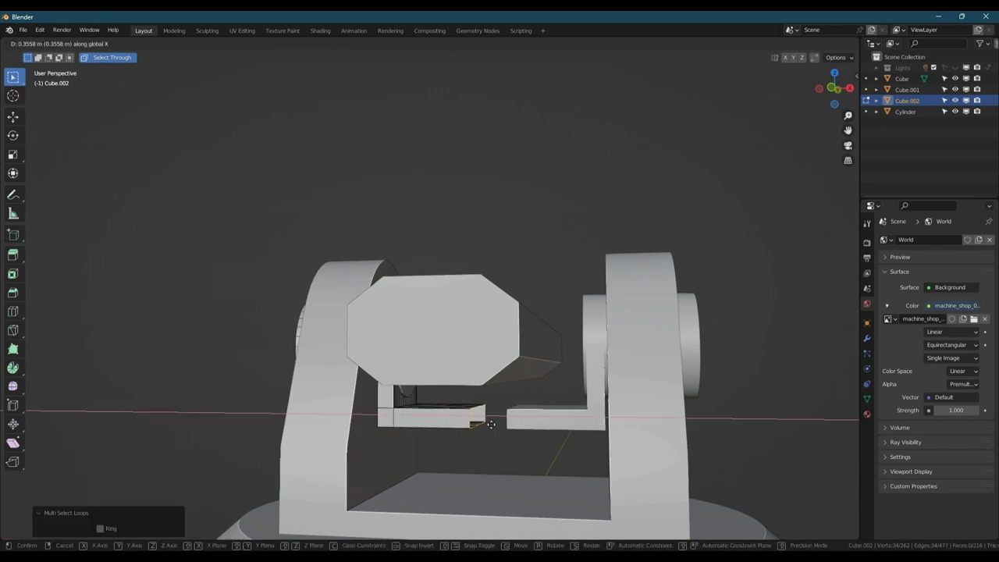
click(511, 426)
Move the inner end face of the pivot pin about 0.036 m along global X toward the bar
key(Tab)
middle_drag(477, 410, 454, 431)
scroll(411, 321, up, 3)
key(Tab)
key(g)
key(x)
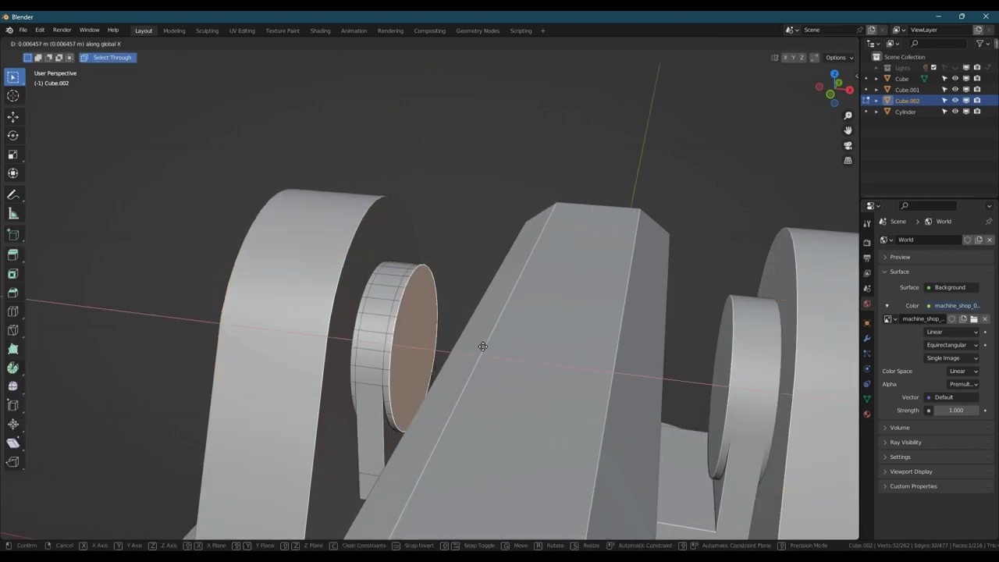
click(488, 346)
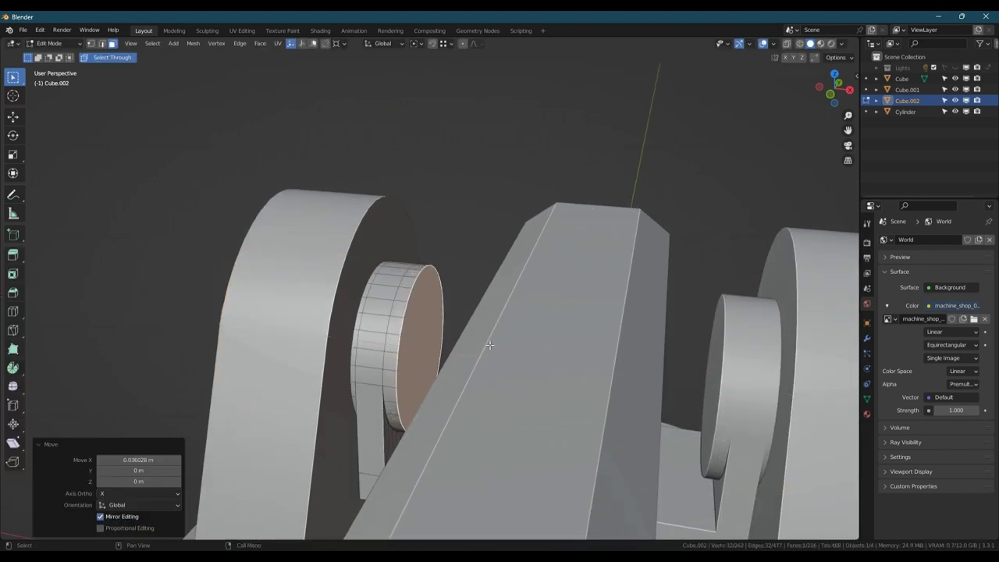
Apply the pin object's scale and bevel the rim of its inner end face by about 0.03 m with one segment
key(q)
click(492, 345)
key(ctrl+b)
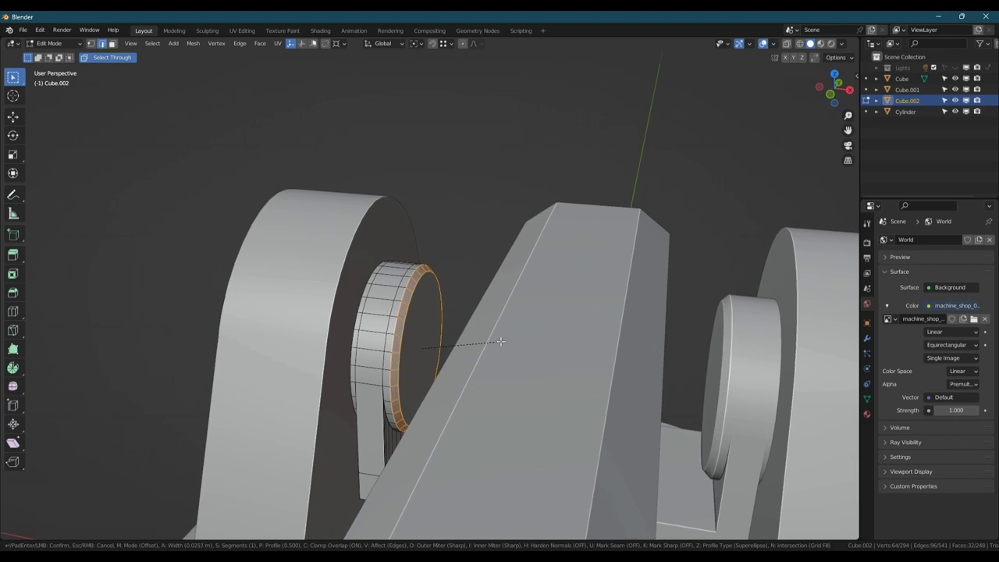
right_click(502, 341)
key(Tab)
key(ctrl+a)
click(565, 342)
key(Tab)
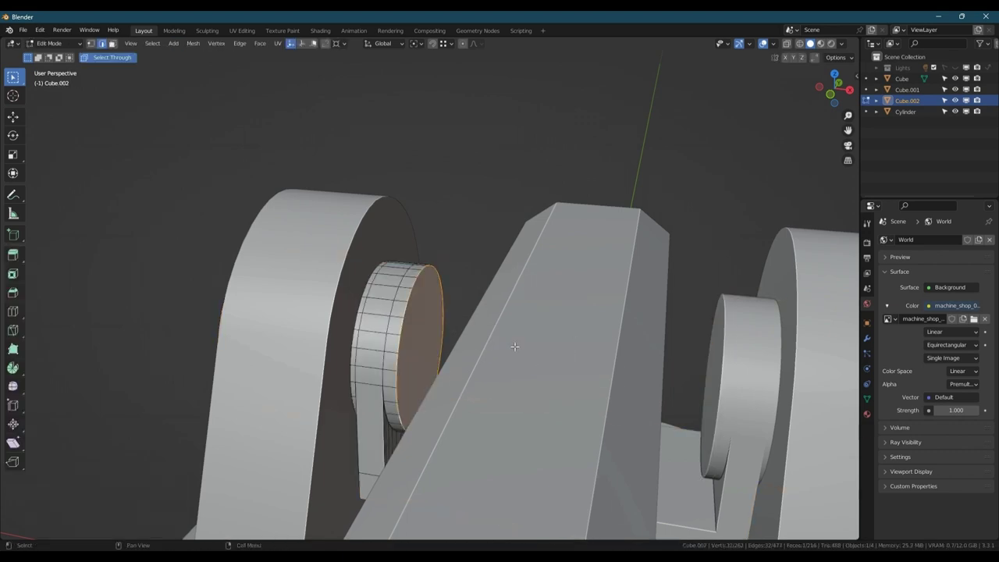
key(ctrl+b)
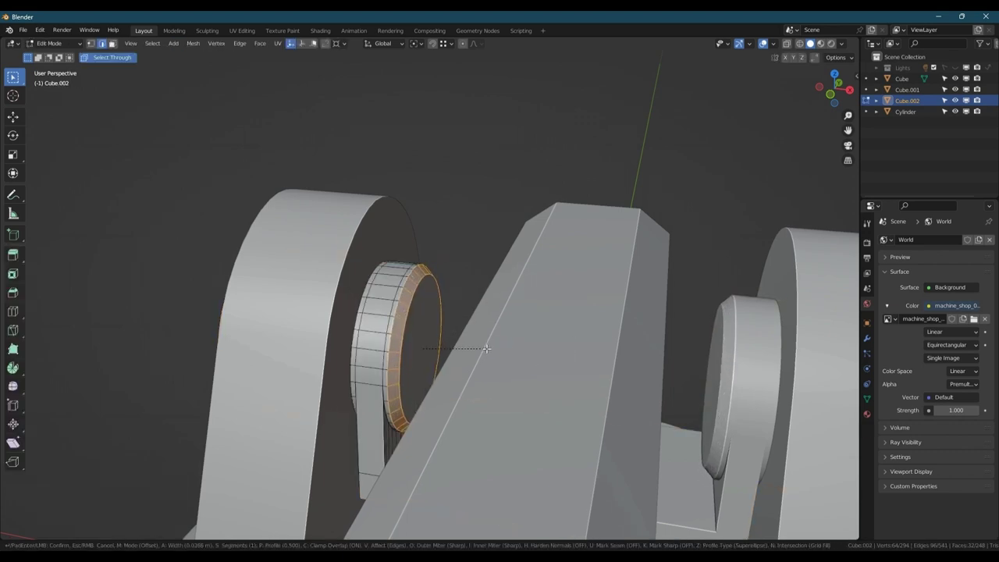
click(485, 348)
Inset the pin's inner end face by 0.04778 m and extrude it slightly inward to form a shallow recess
key(i)
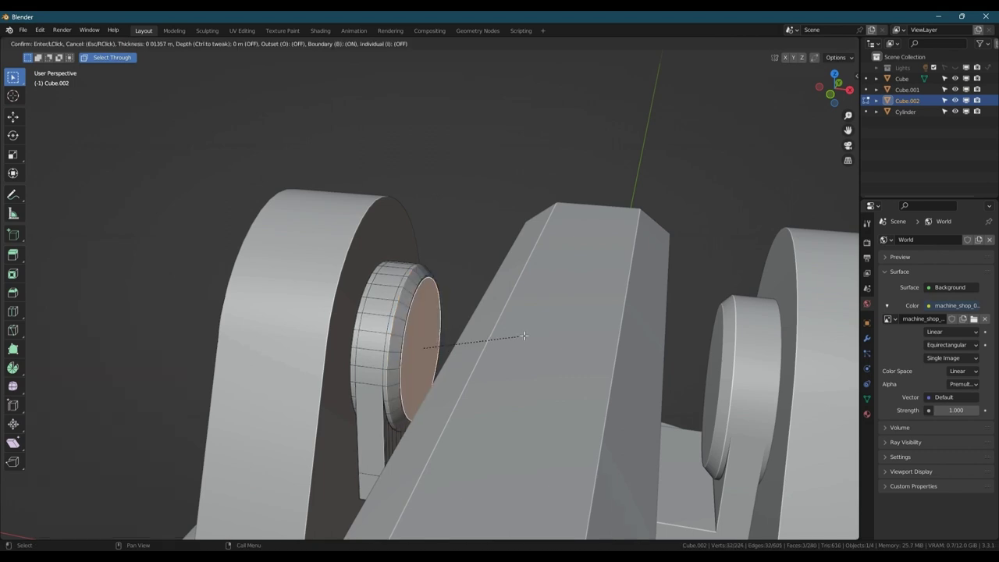
click(518, 336)
key(e)
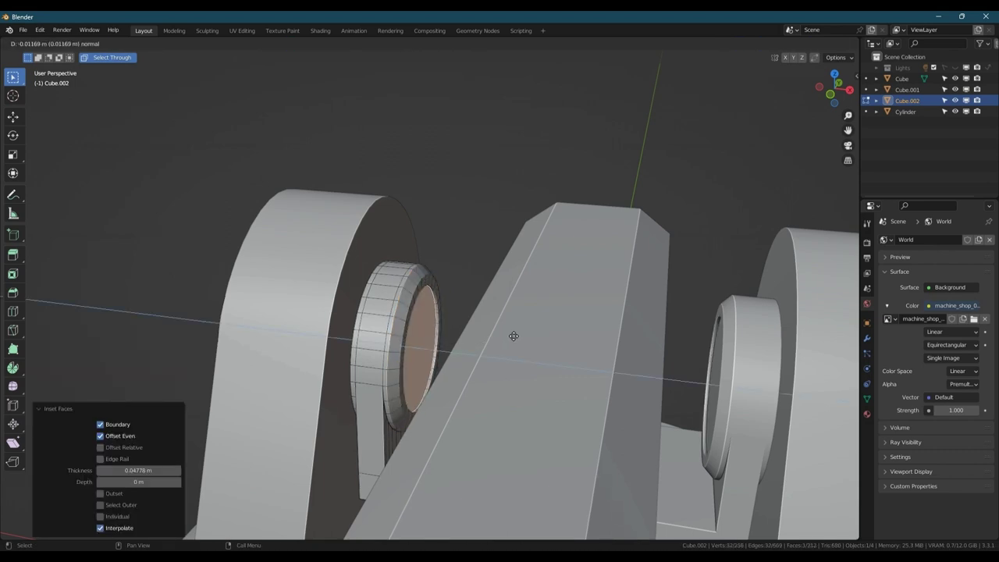
click(509, 336)
key(Tab)
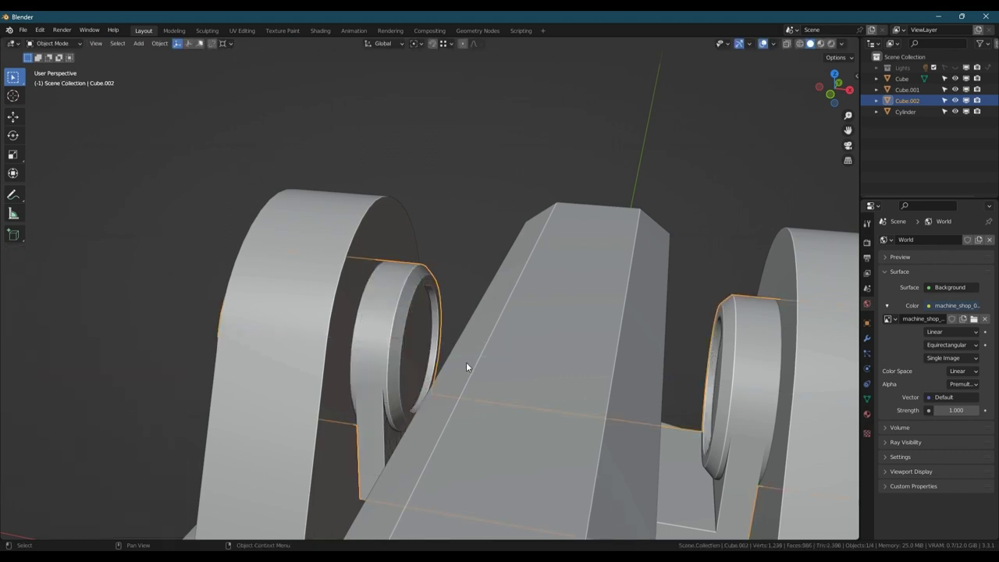
Bevel the rim of the pin's outer end face by about 0.04 m with one segment
middle_drag(466, 362, 548, 371)
key(Tab)
click(401, 427)
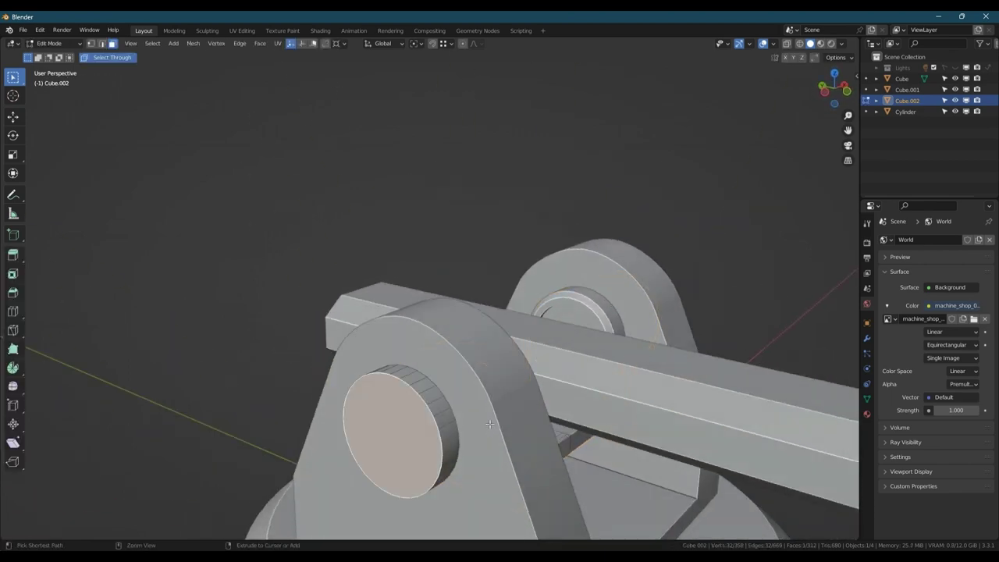
key(2)
key(ctrl+b)
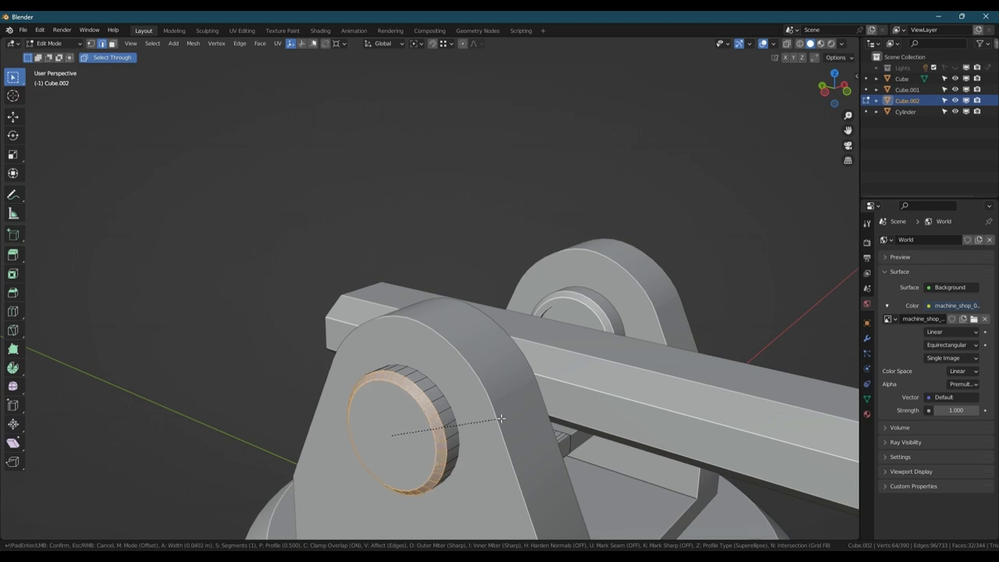
click(500, 418)
Inset the pin's outer end face by 0.04283 m and extrude it about 0.058 m inward
key(3)
click(418, 429)
key(i)
click(546, 404)
key(e)
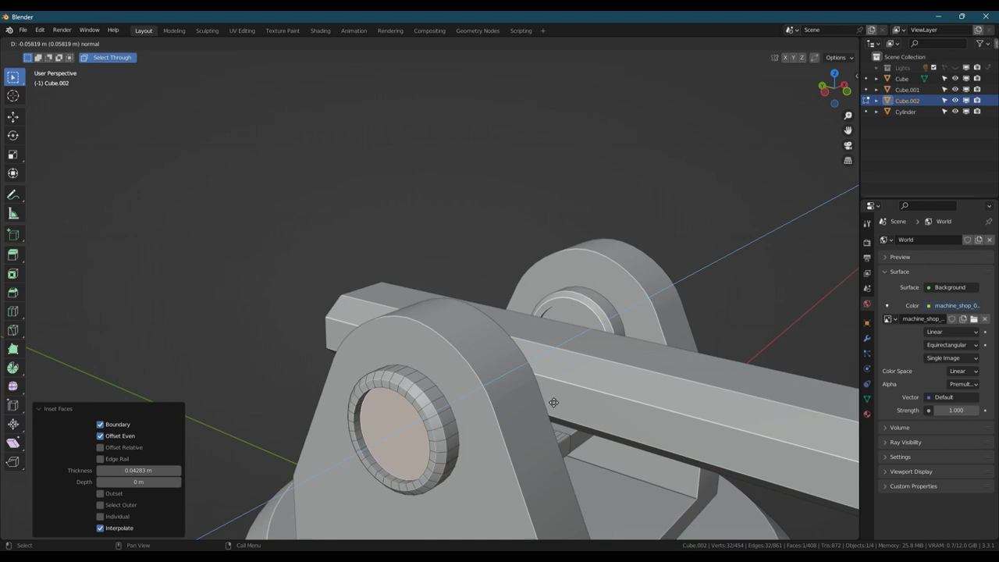
click(553, 403)
Inset the recess floor by 0.1487 m and extrude the small centre face 0.0318 m outward
key(i)
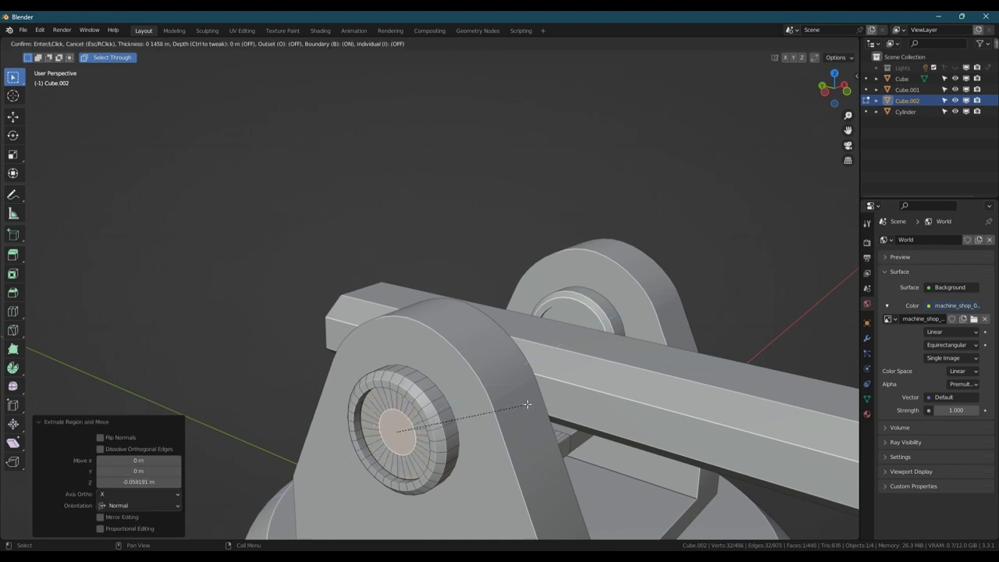
click(527, 404)
key(e)
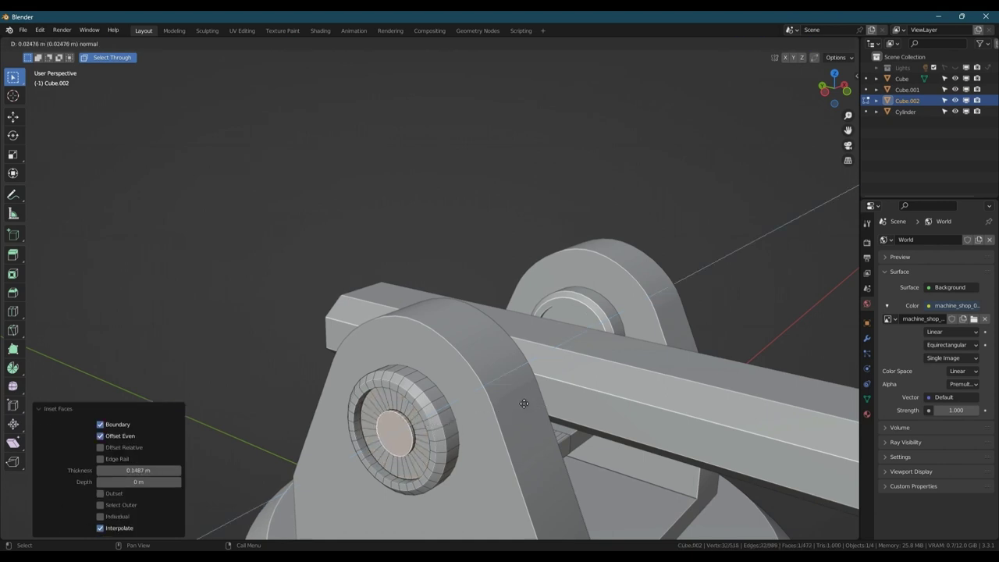
click(523, 403)
Bevel the rim of the small raised disc in the pin's outer recess with one segment
scroll(406, 433, up, 4)
key(i)
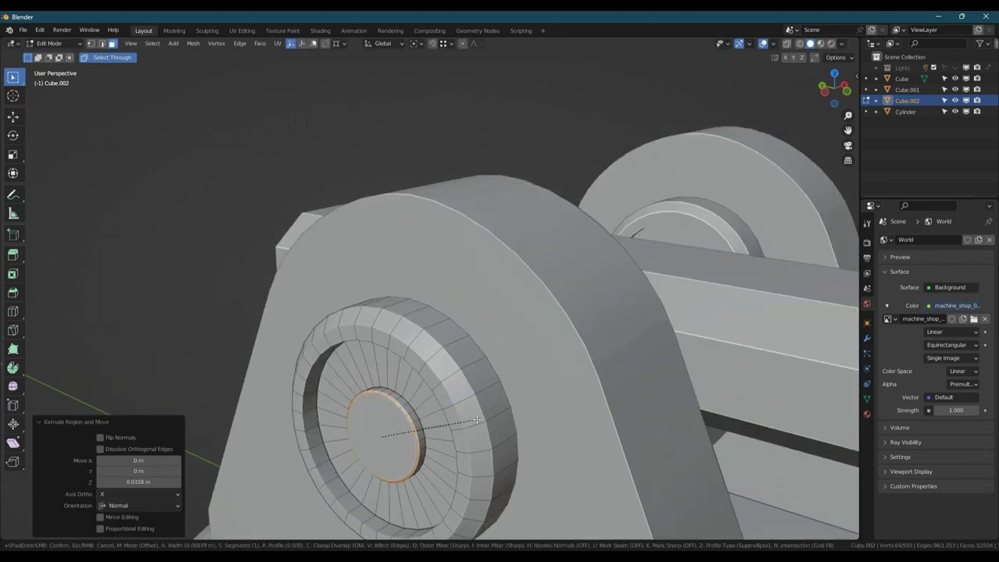
click(476, 418)
key(Tab)
Move the bar's lower vertices down along global Z toward the top of the cradle
scroll(466, 423, down, 5)
middle_drag(531, 412, 497, 408)
click(534, 375)
key(Tab)
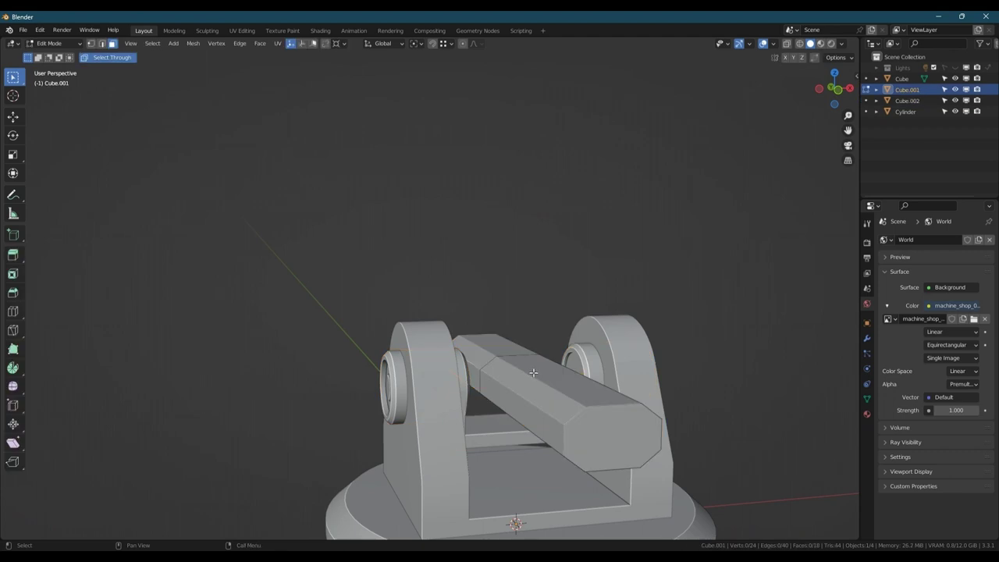
middle_drag(730, 297, 693, 271)
click(832, 89)
key(1)
drag(490, 431, 638, 389)
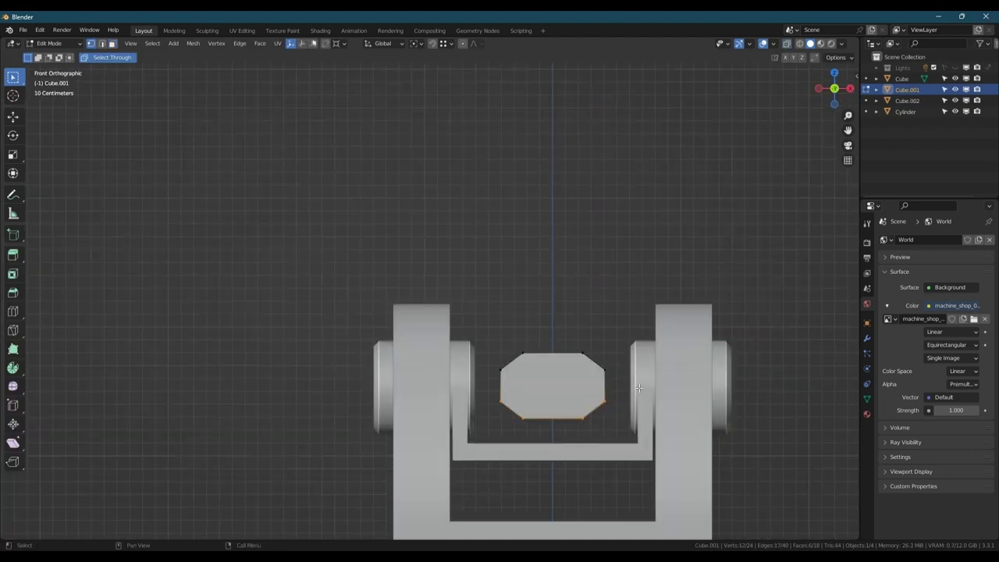
key(g)
key(z)
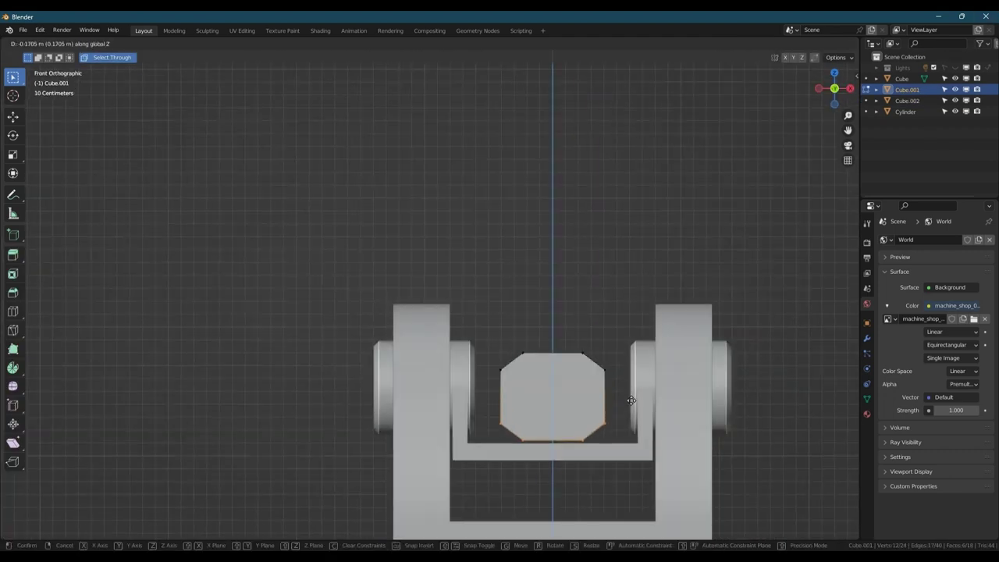
click(630, 388)
shift+click(590, 424)
shift+click(591, 424)
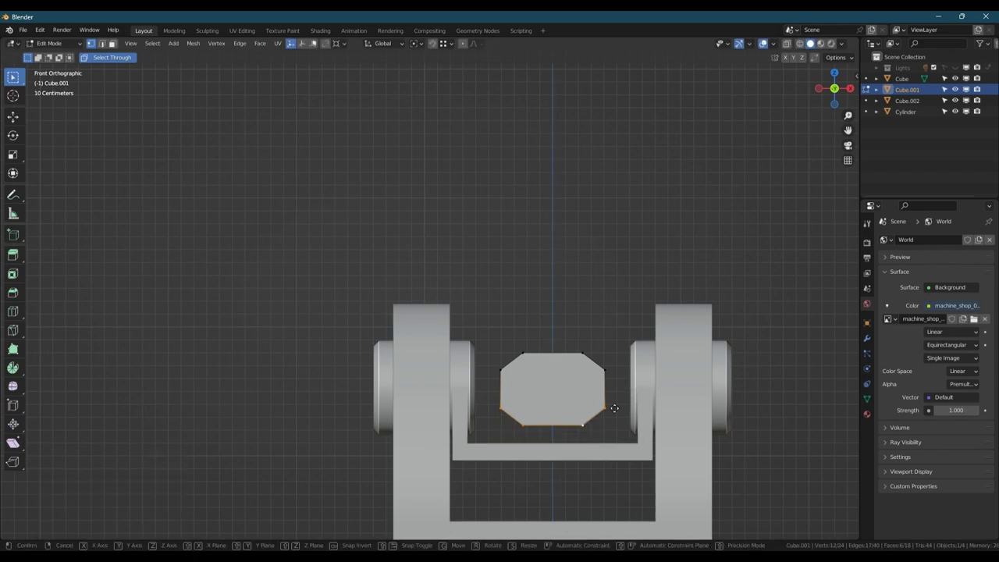
key(g)
key(z)
click(633, 442)
middle_drag(499, 310, 541, 376)
key(2)
double_click(438, 334)
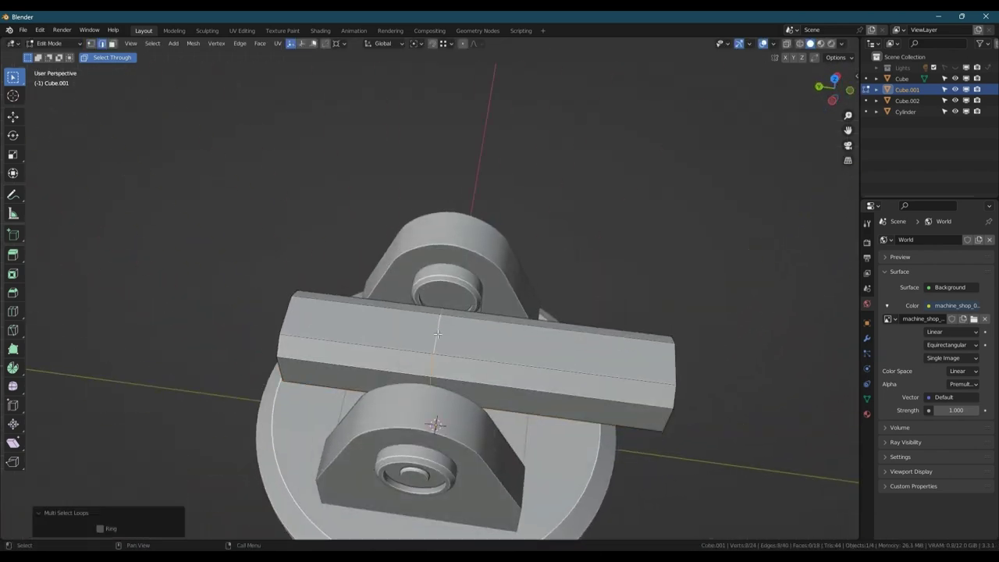
key(ctrl+b)
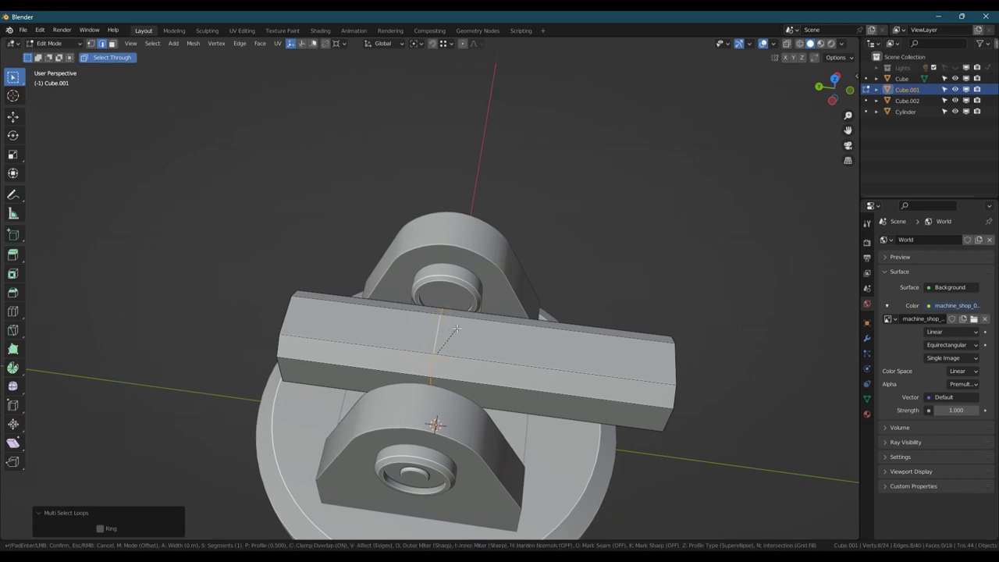
right_click(454, 320)
Recalculate the normals of all the bar's faces to the outside
key(Tab)
key(Tab)
key(3)
key(a)
key(alt+n)
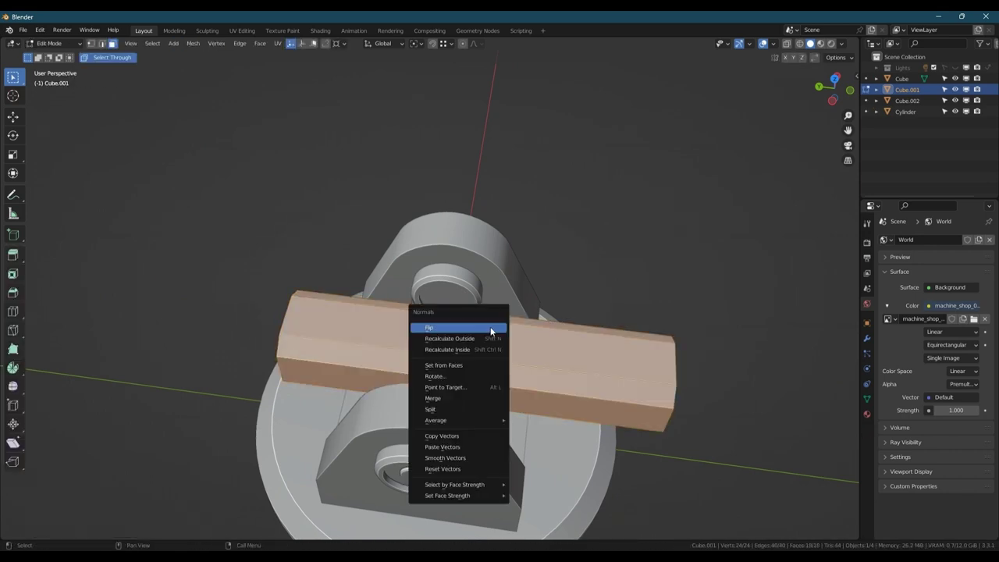
click(441, 338)
Bevel the edge loop around the middle of the bar with two segments
key(2)
alt+click(437, 334)
key(ctrl+b)
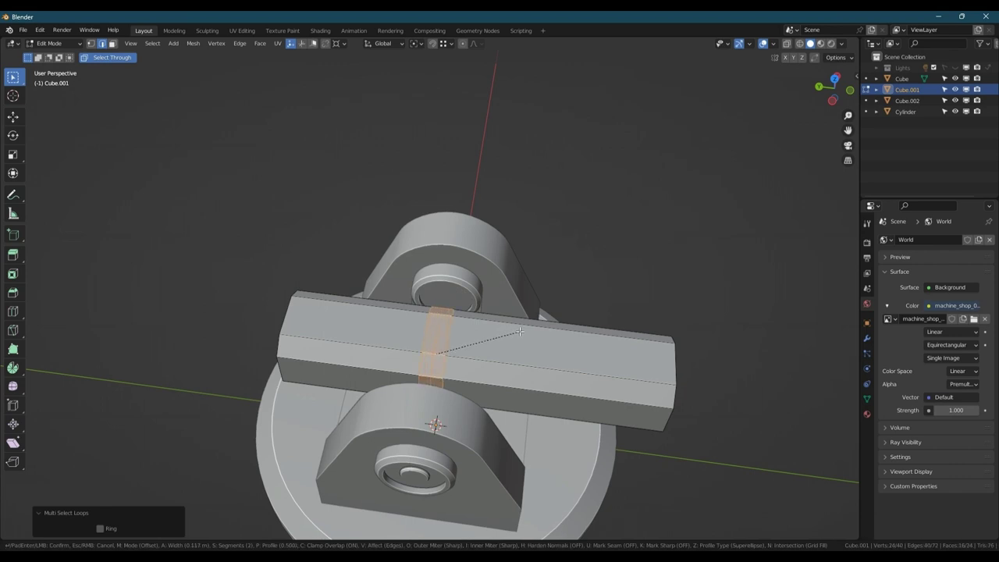
click(492, 340)
Raise the top face and its two chamfer faces on the bar's rear half 0.18094 m along global Z
key(3)
click(354, 352)
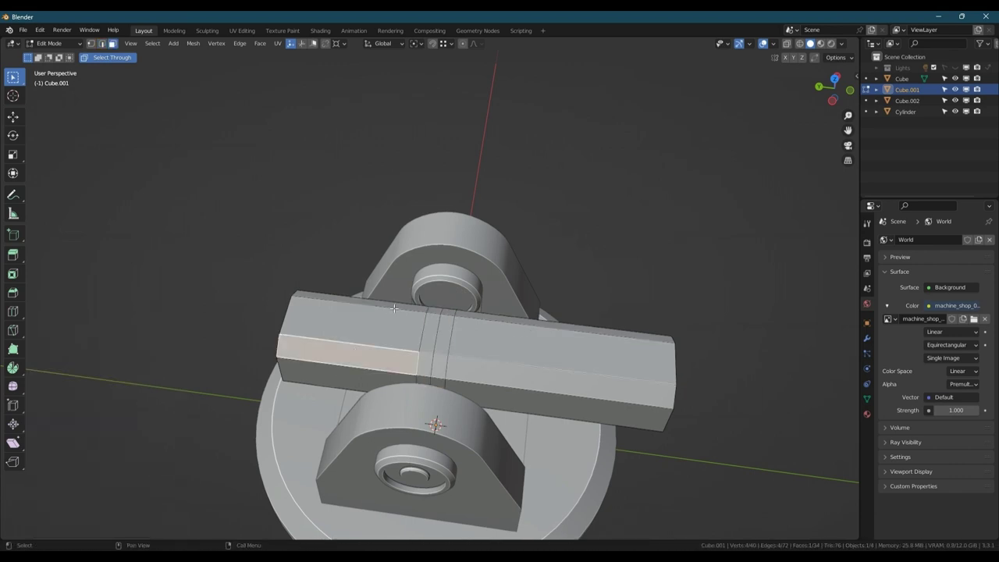
ctrl+click(395, 308)
key(g)
key(z)
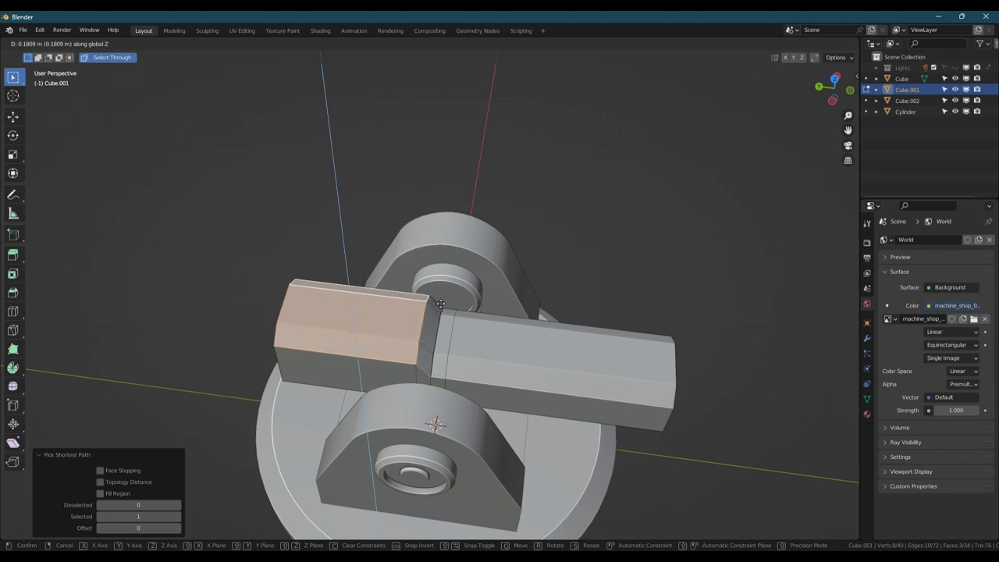
click(438, 303)
Connect the opposite upper and lower corner vertices straight across both end caps of the bar
middle_drag(437, 310, 208, 292)
middle_drag(425, 341, 405, 340)
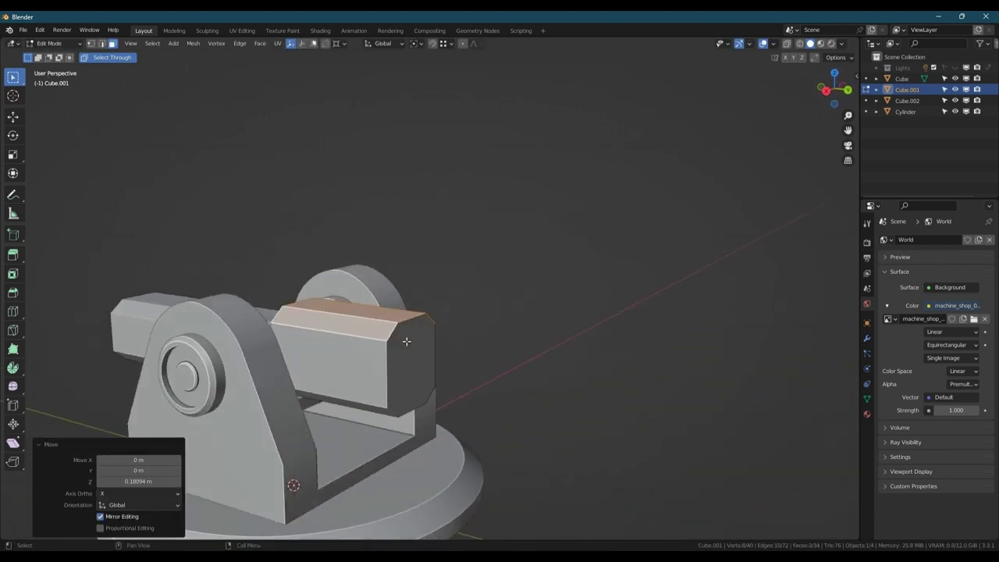
key(1)
click(389, 341)
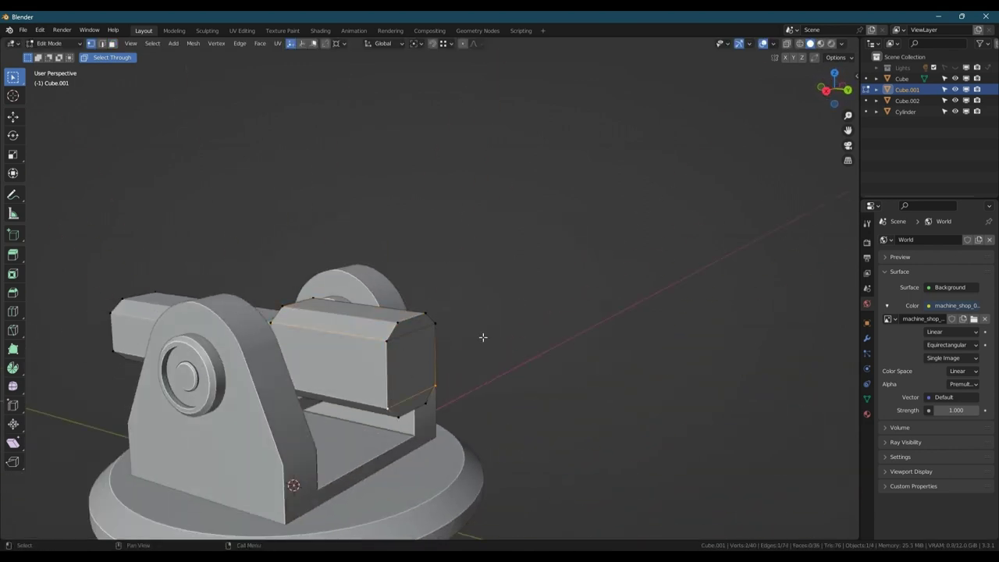
middle_drag(482, 337, 392, 288)
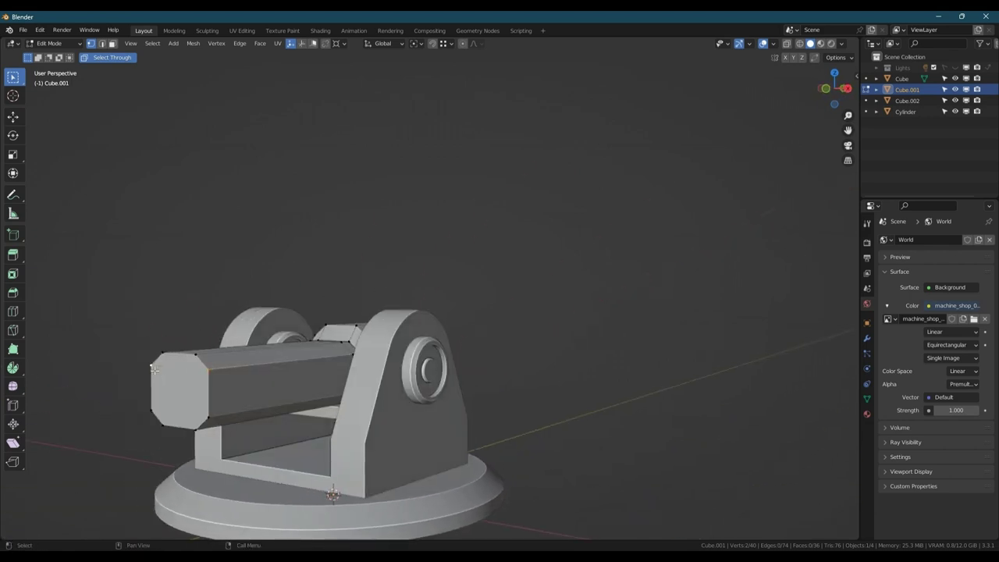
Add a centred horizontal loop cut along the bar's sides and across its end caps
key(ctrl+r)
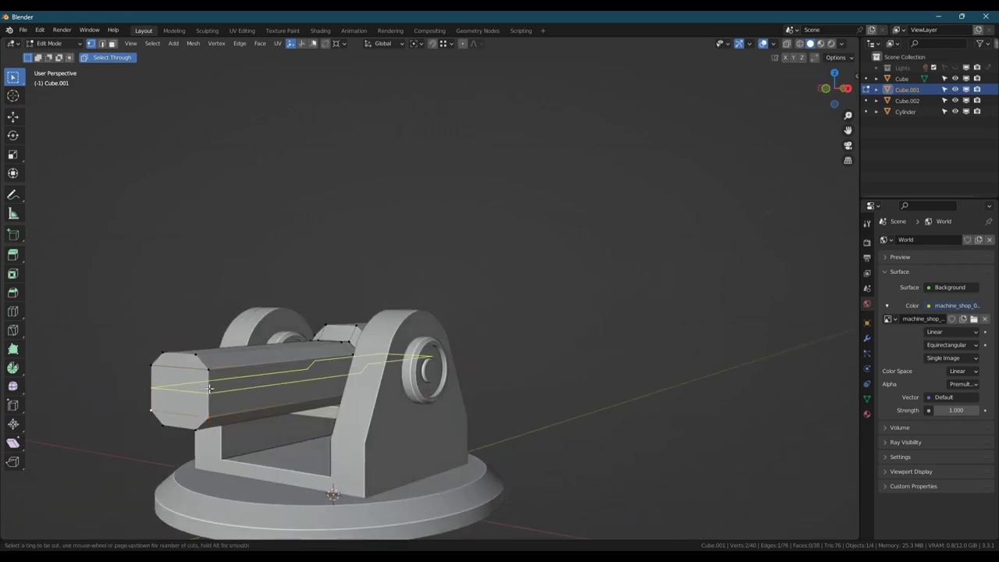
click(209, 388)
right_click(210, 388)
Move the two upper faces of the bar's rear end cap about 0.3 m outward along global Y
middle_drag(209, 388, 78, 389)
middle_drag(391, 394, 351, 385)
key(3)
click(416, 363)
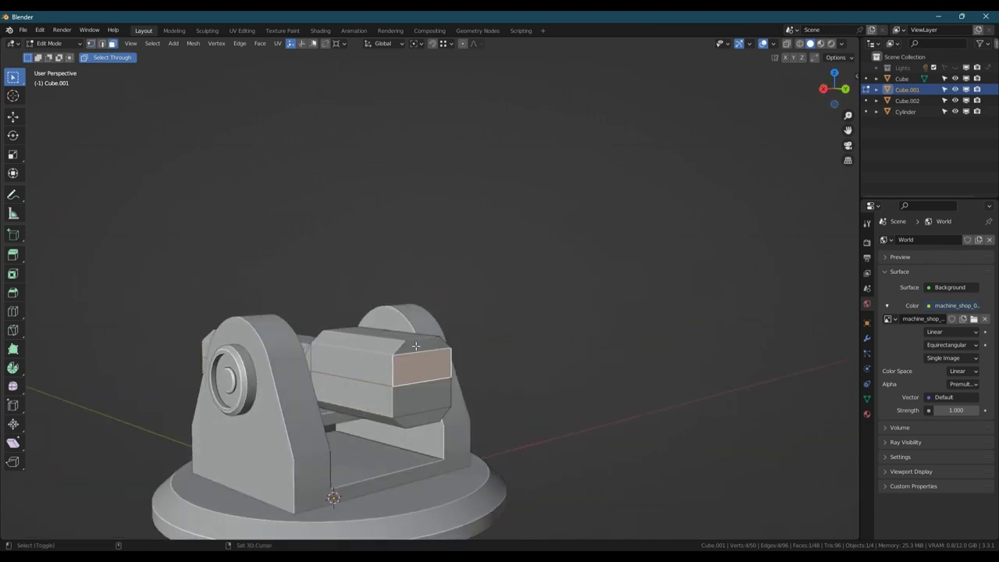
shift+click(416, 346)
middle_drag(416, 347, 449, 363)
key(g)
key(y)
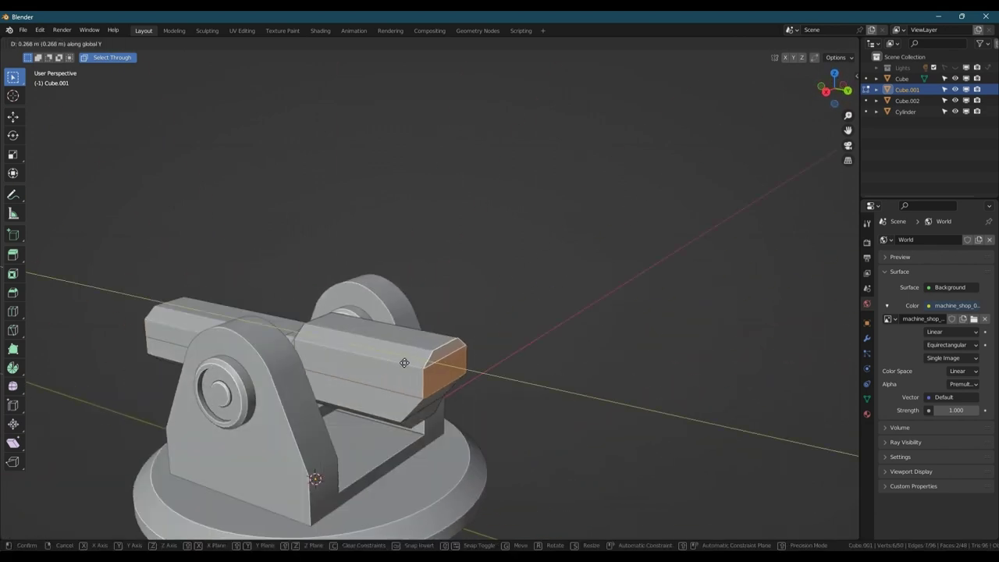
click(411, 364)
Add a centred loop cut to the front section of the bar
middle_drag(421, 402, 602, 391)
key(Tab)
alt+scroll(402, 438, down, 1)
middle_drag(402, 439, 417, 246)
scroll(456, 410, up, 3)
key(Tab)
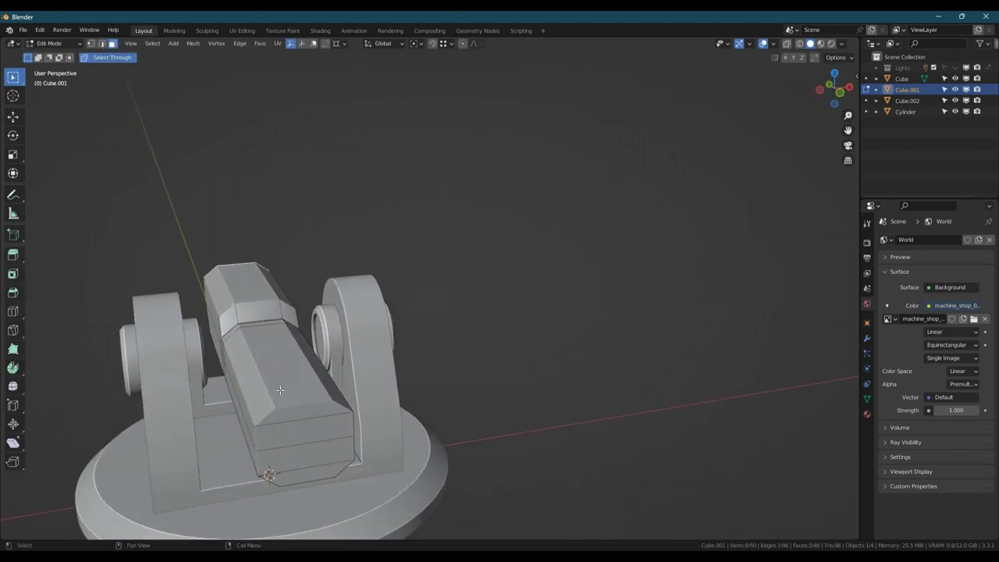
key(ctrl+r)
click(298, 399)
right_click(298, 399)
middle_drag(336, 342, 260, 373)
key(Tab)
scroll(268, 349, up, 5)
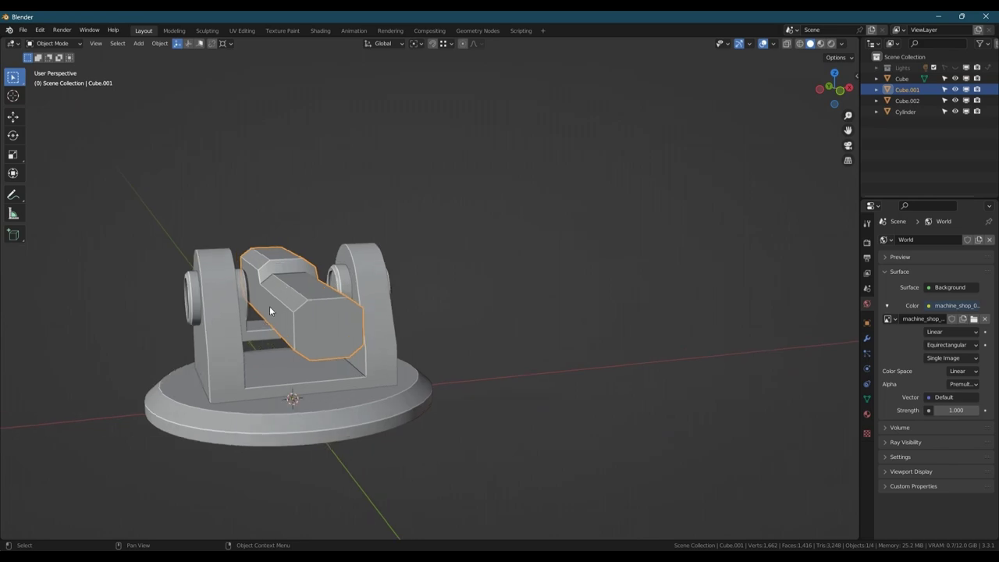
middle_drag(268, 250, 340, 294)
scroll(334, 310, down, 3)
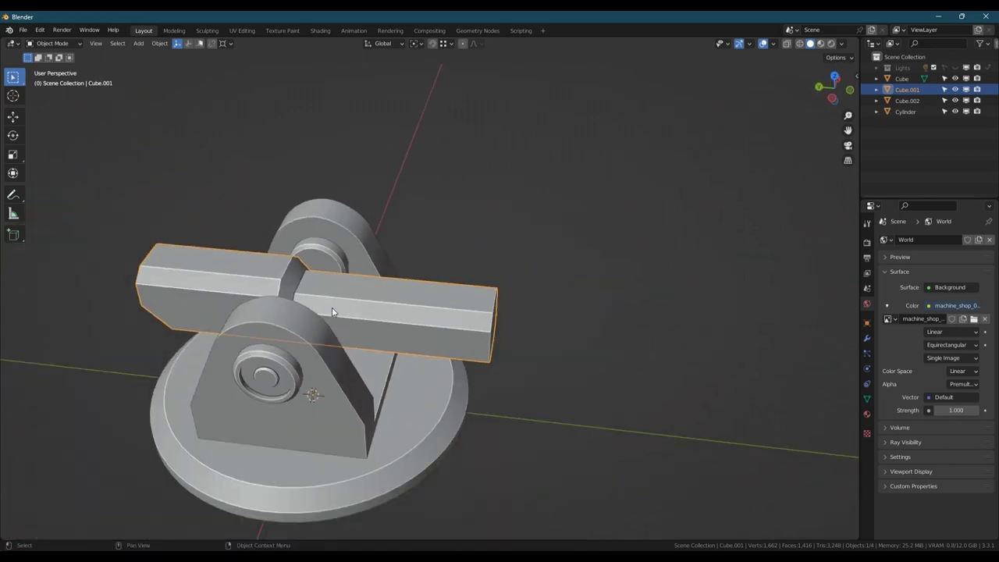
Move the chamfered bar about -0.54 m along global Y through the bracket
key(g)
key(y)
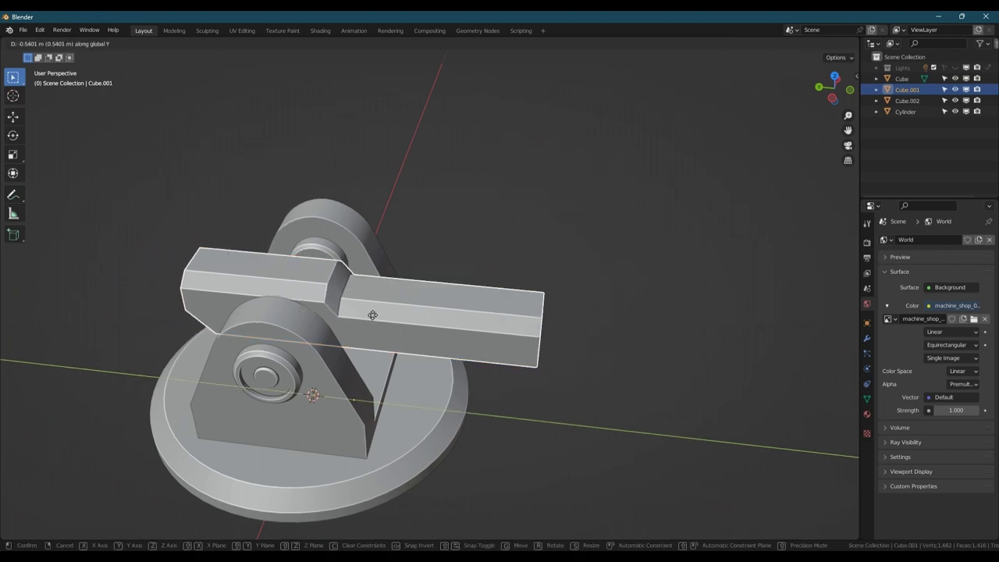
click(372, 314)
middle_drag(364, 315, 313, 343)
Add a centred loop cut running over the thickness of one of the bracket's upright arms
key(Tab)
key(alt+q)
scroll(310, 340, down, 3)
middle_drag(361, 373, 300, 381)
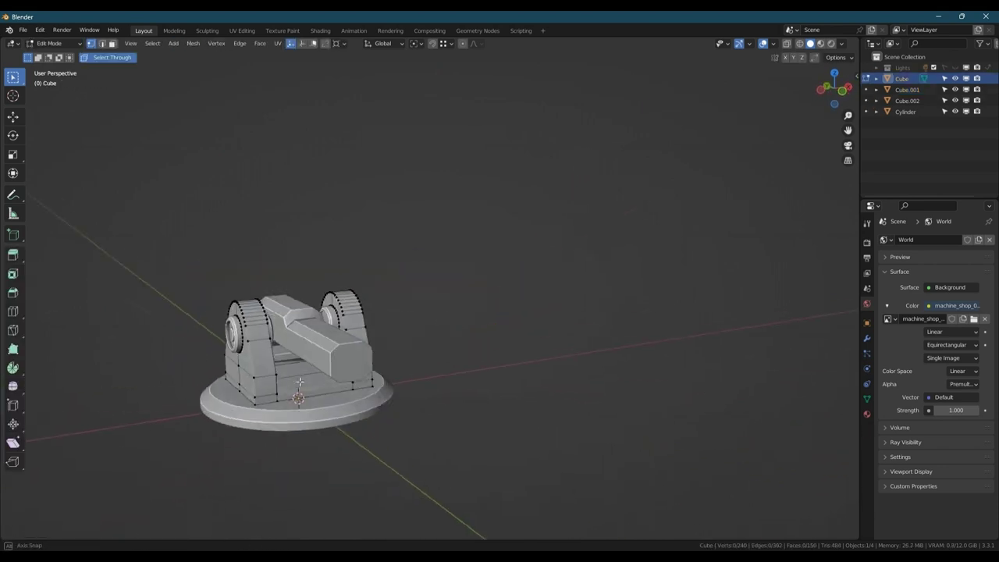
drag(300, 381, 282, 377)
scroll(257, 355, up, 2)
middle_drag(284, 358, 261, 351)
key(ctrl+r)
click(269, 315)
right_click(268, 315)
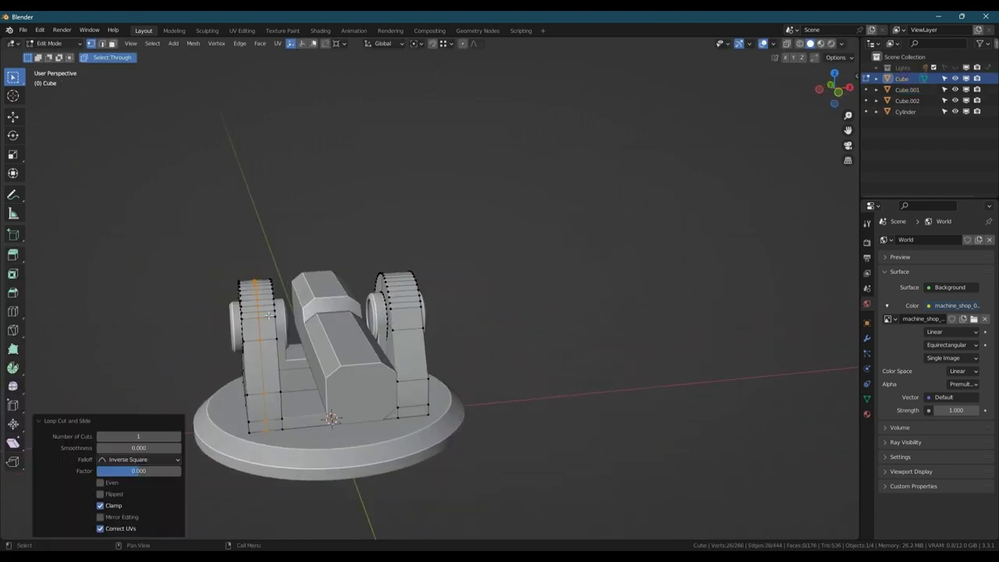
Add a centred loop cut across the middle of the bracket's base between the arms
key(ctrl+r)
click(341, 425)
right_click(340, 425)
Delete the faces of one half of the bracket and mirror the remaining half across X
middle_drag(341, 425, 300, 390)
key(3)
drag(350, 245, 492, 458)
key(x)
key(f)
key(Tab)
key(alt+m)
middle_drag(263, 345, 301, 344)
Bevel the centre edge loop on the bracket arm to a width of 0.12 m with one segment
key(Tab)
scroll(264, 293, up, 3)
key(2)
double_click(259, 340)
scroll(258, 340, down, 2)
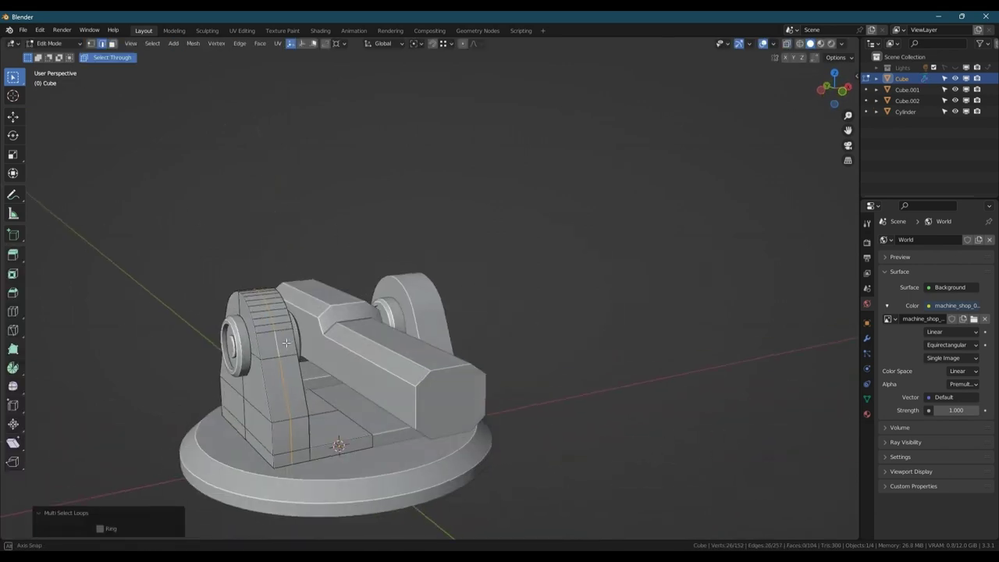
scroll(300, 343, up, 1)
key(ctrl+b)
scroll(356, 344, down, 1)
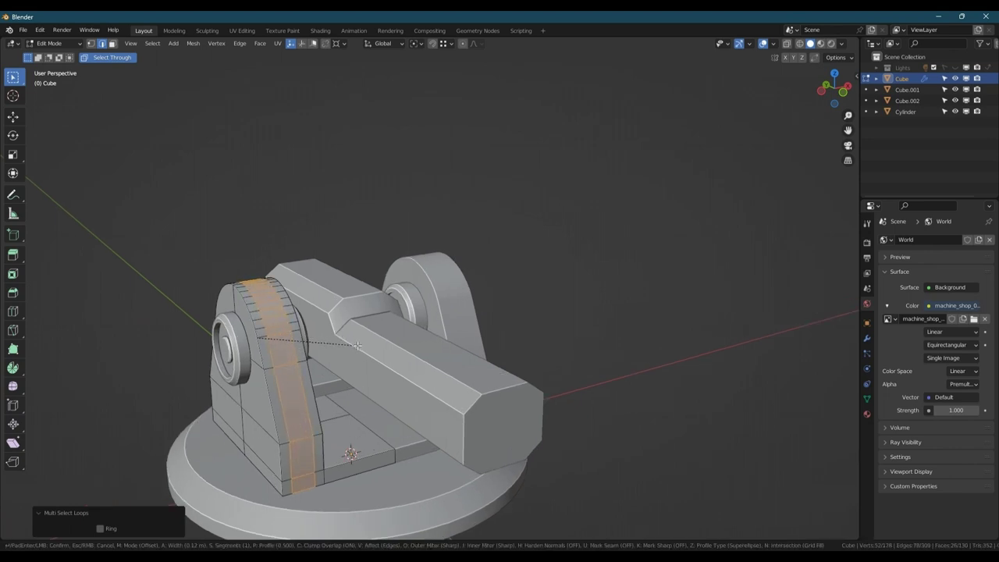
click(357, 345)
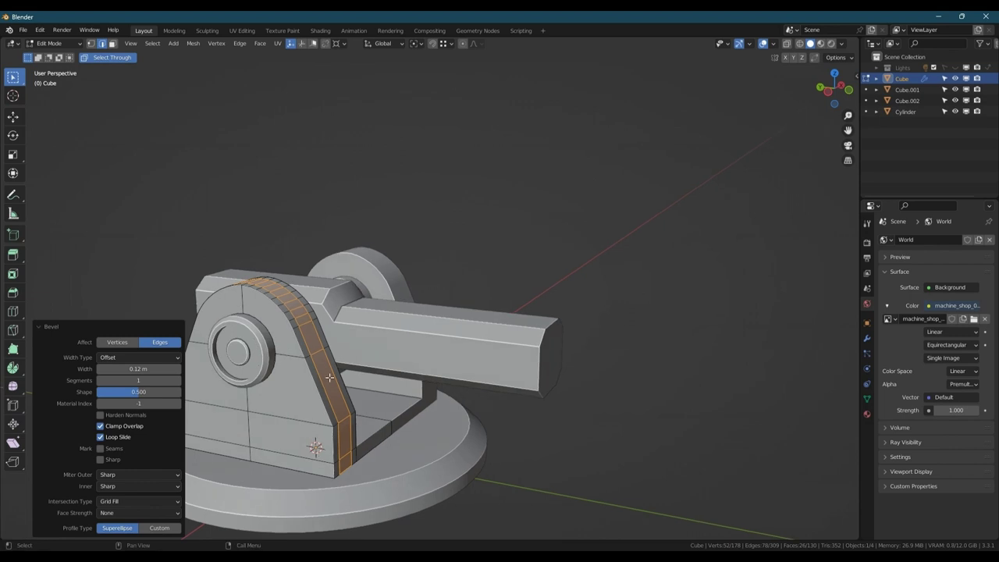
Extrude the two sloped front faces of the arm's central strip outward by about 1 m
key(3)
click(328, 377)
middle_drag(309, 335, 290, 351)
key(e)
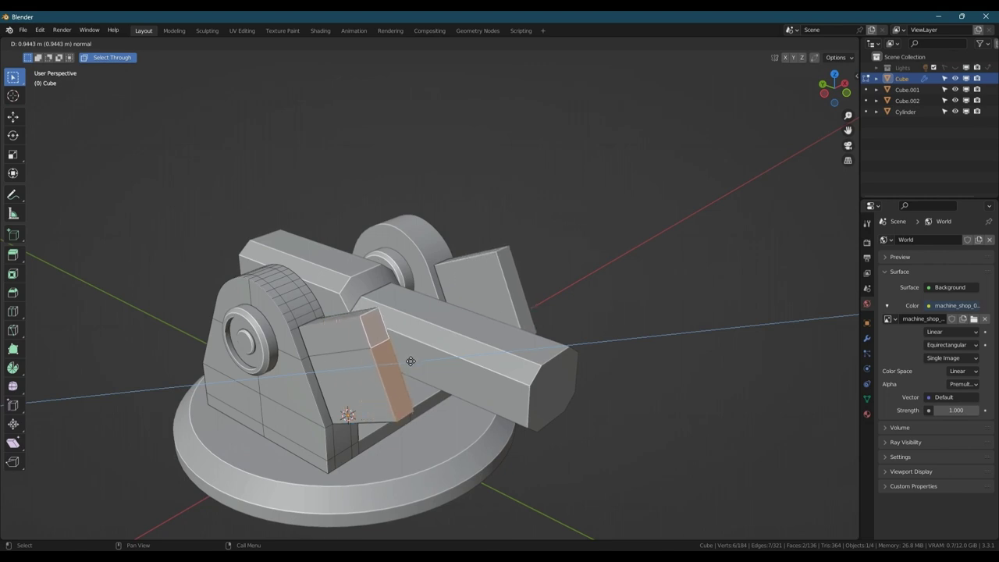
click(424, 367)
middle_drag(424, 367, 410, 312)
Apply the bracket's Mirror modifier in Object Mode
key(Tab)
scroll(424, 310, down, 4)
key(q)
click(867, 339)
key(ctrl+a)
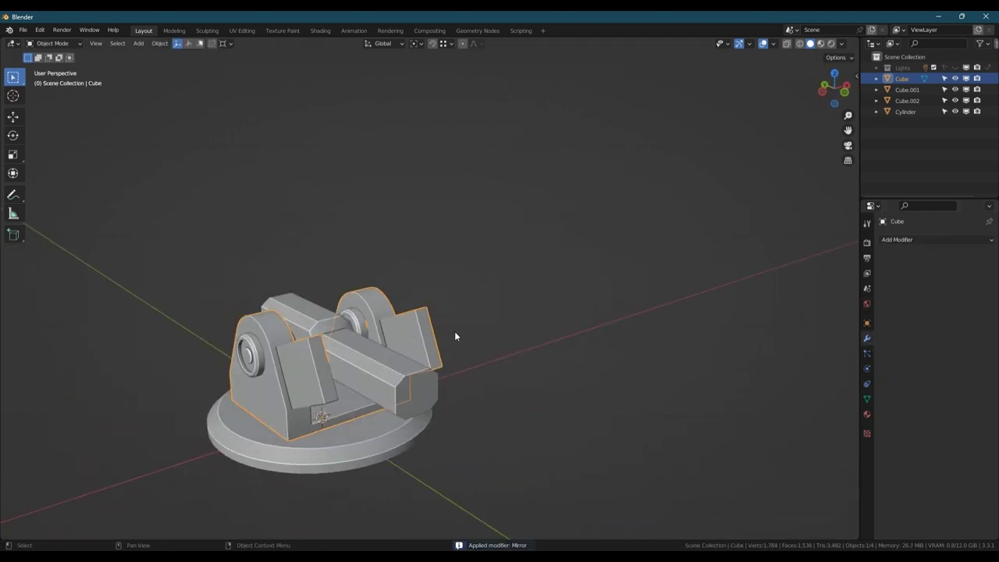
Undo and redo the Mirror application, and check the modifiers on the pivot pins and the bracket
key(ctrl+z)
key(ctrl+z)
key(ctrl+shift+z)
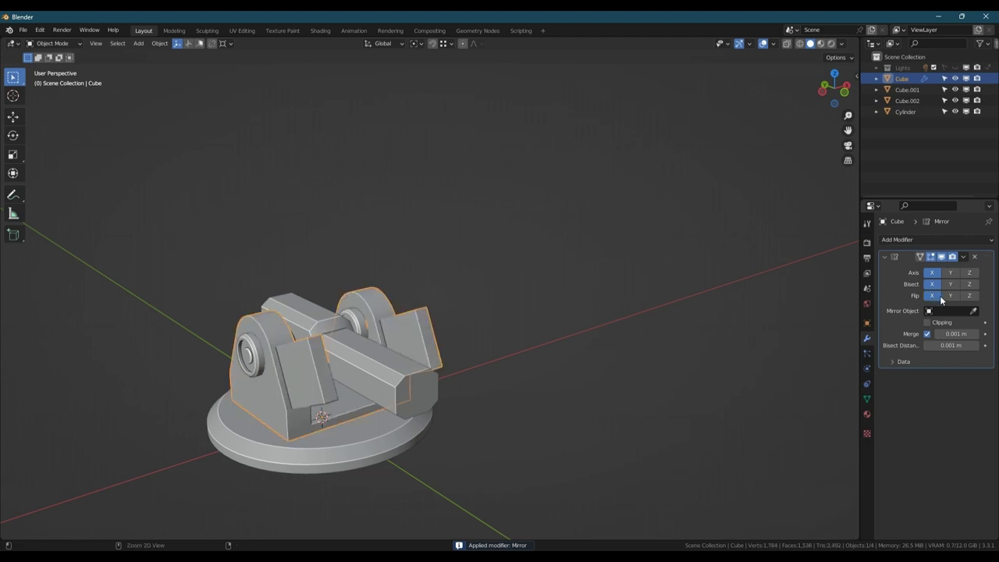
key(ctrl+shift+z)
click(249, 348)
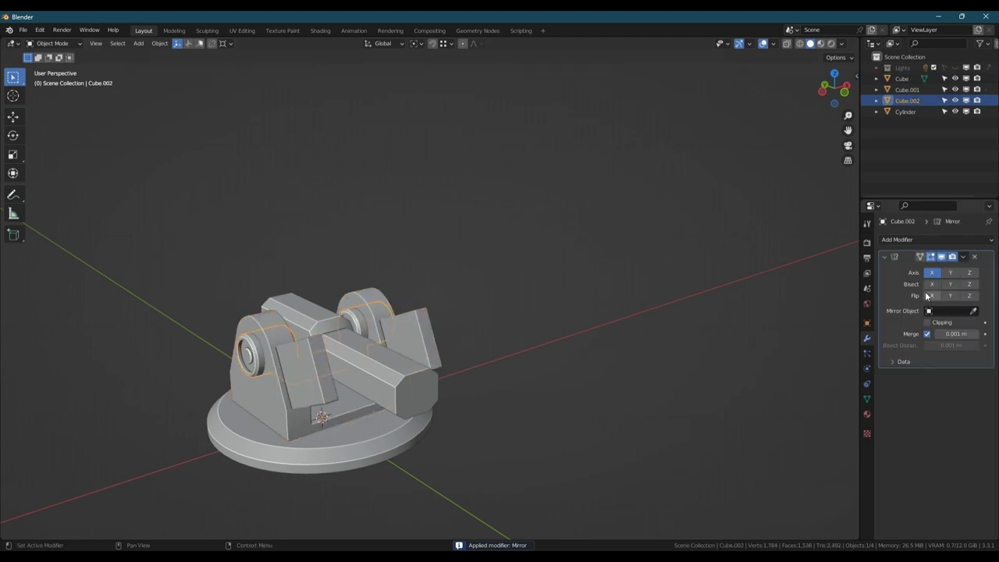
click(418, 339)
Add a cube sized 3.54 m and move it about 4 m along global Y to the front of the bracket
scroll(409, 338, up, 3)
scroll(407, 341, down, 3)
middle_drag(407, 343, 437, 340)
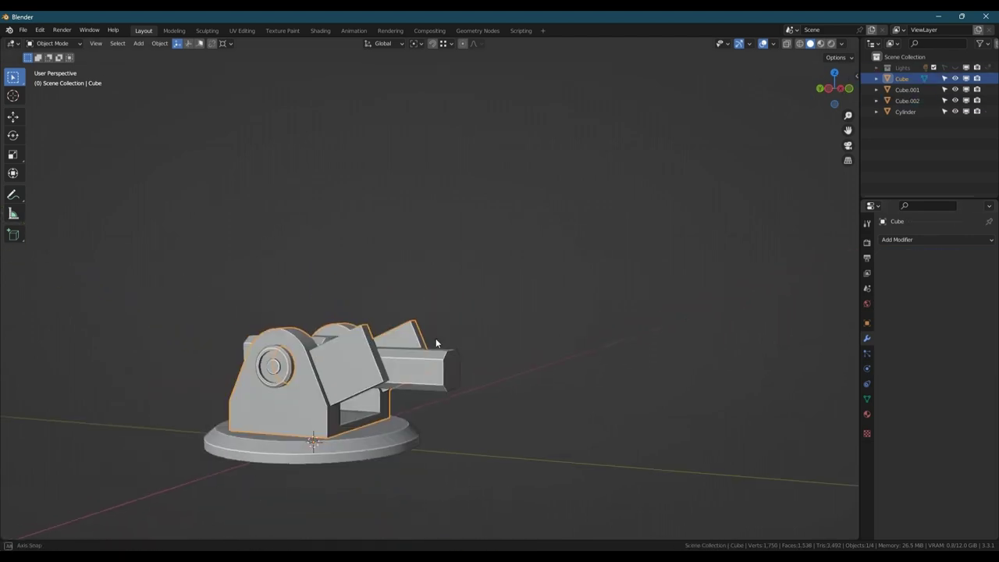
key(shift+a)
mouse_move(425, 318)
click(500, 75)
middle_drag(320, 417, 343, 421)
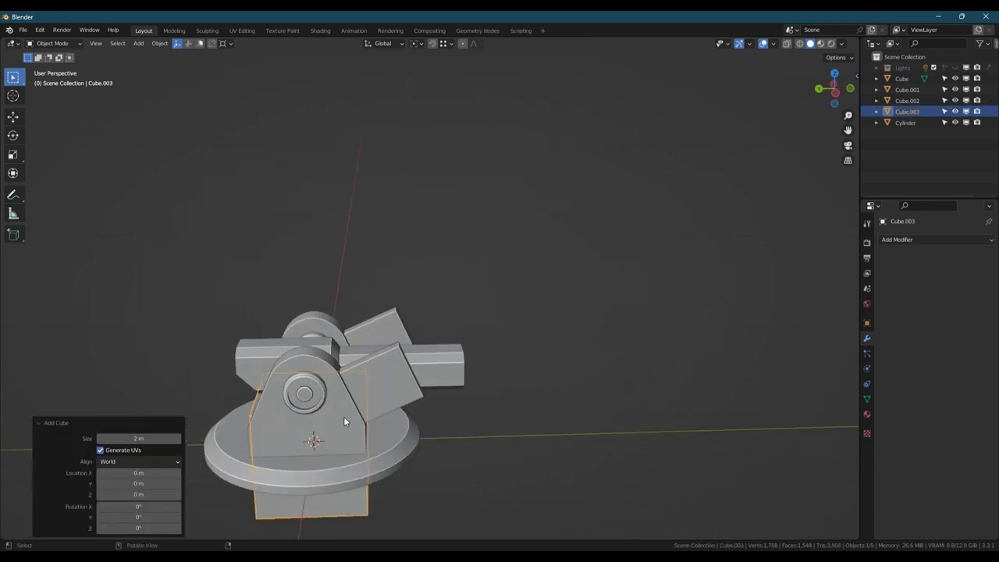
drag(163, 436, 241, 439)
key(g)
key(y)
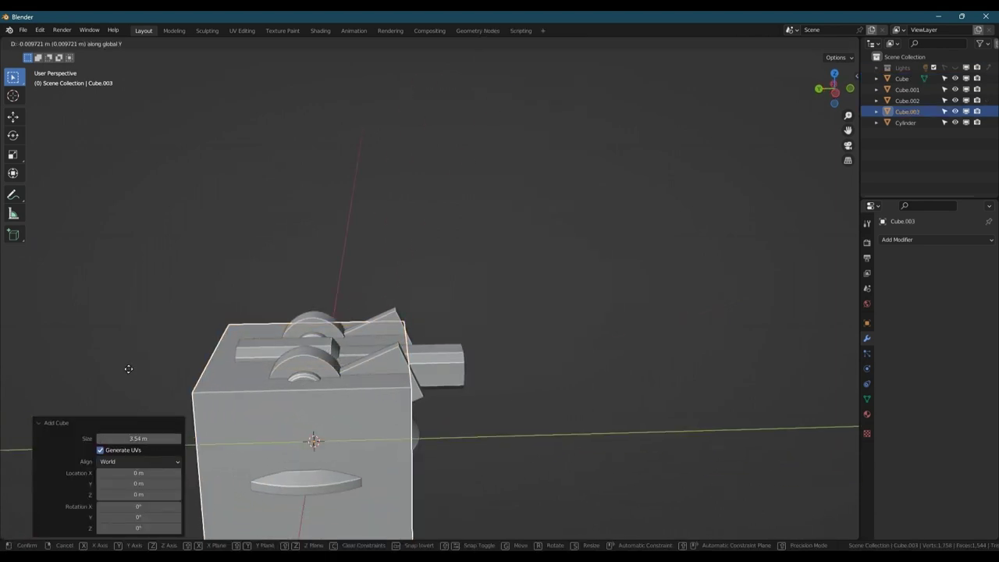
click(352, 389)
Raise the cube 1.5051 m along Z and shift it about 1 m along Y over the tips of the extruded blocks
click(840, 95)
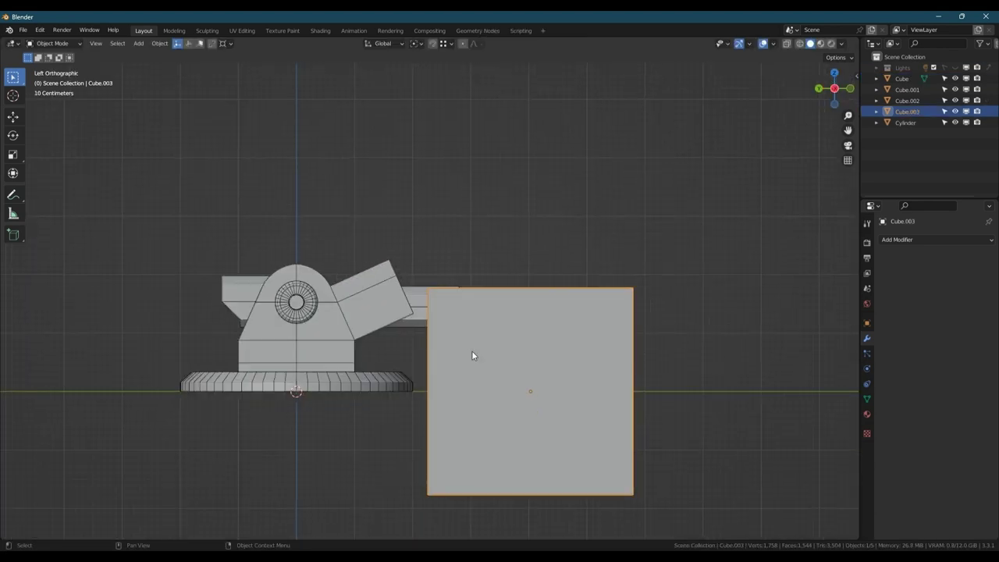
scroll(548, 357, up, 2)
key(g)
click(591, 232)
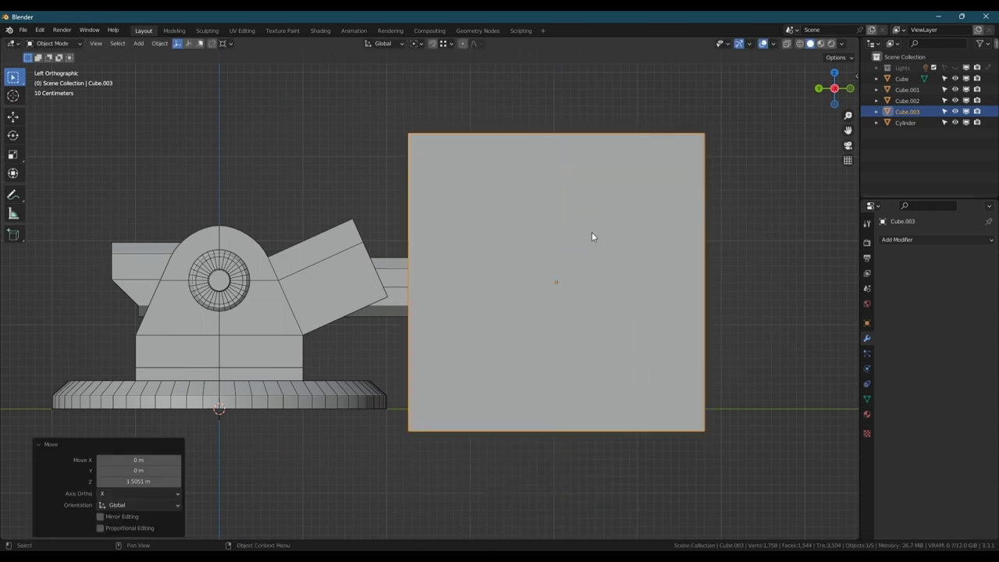
key(alt+z)
key(g)
key(y)
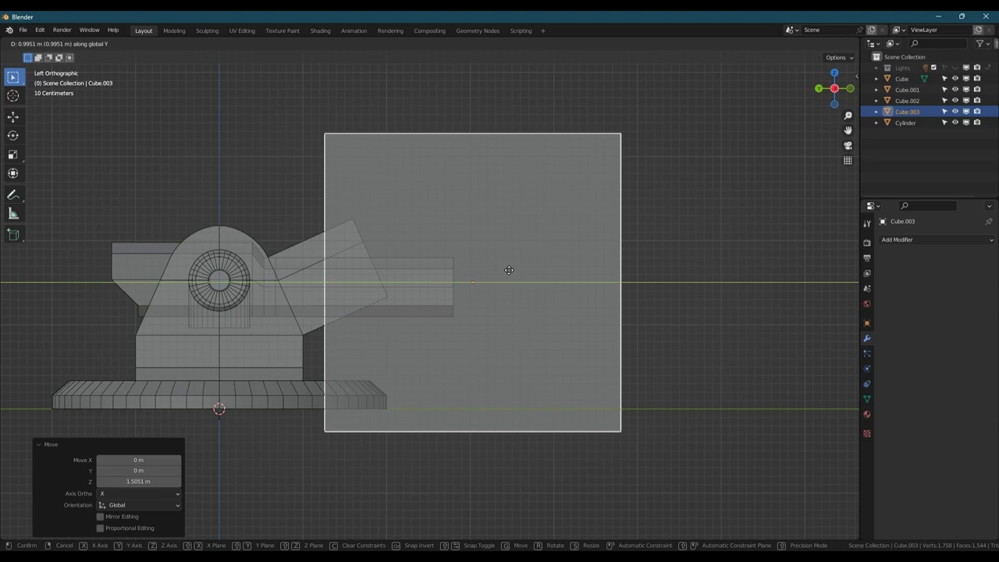
click(508, 270)
Subtract the cube from the bracket with a Boolean to trim the block ends vertically
middle_drag(488, 265, 375, 322)
shift+click(309, 334)
key(shift+ctrl+b)
click(312, 336)
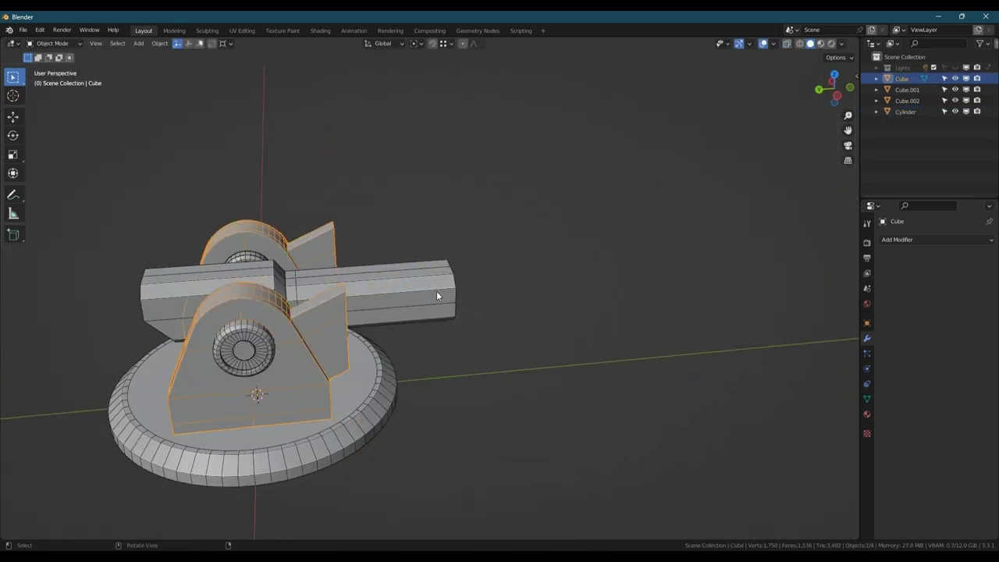
Add another 3.54 m cube and raise it 3.1075 m along global Z
middle_drag(437, 290, 343, 277)
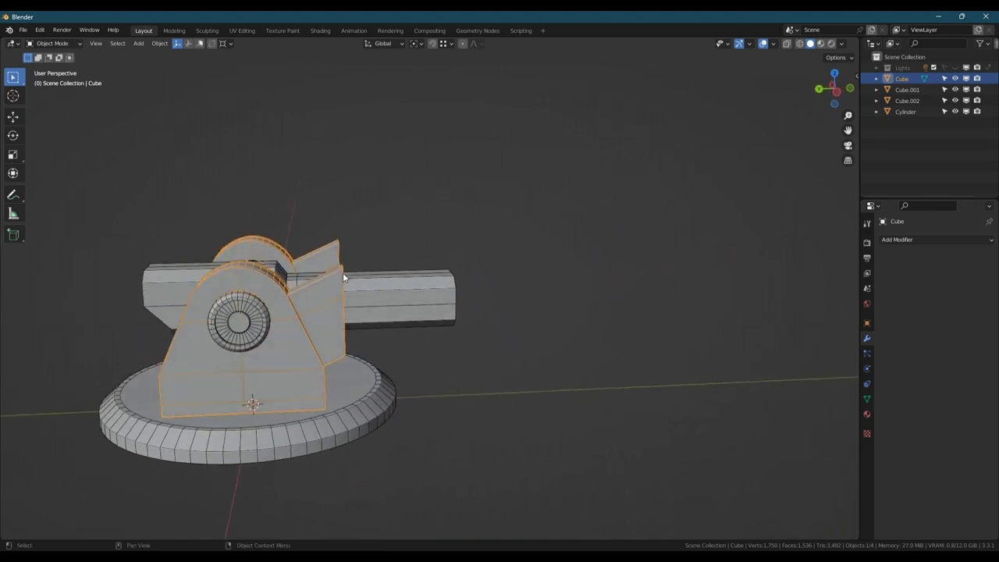
key(shift+a)
mouse_move(415, 268)
click(471, 303)
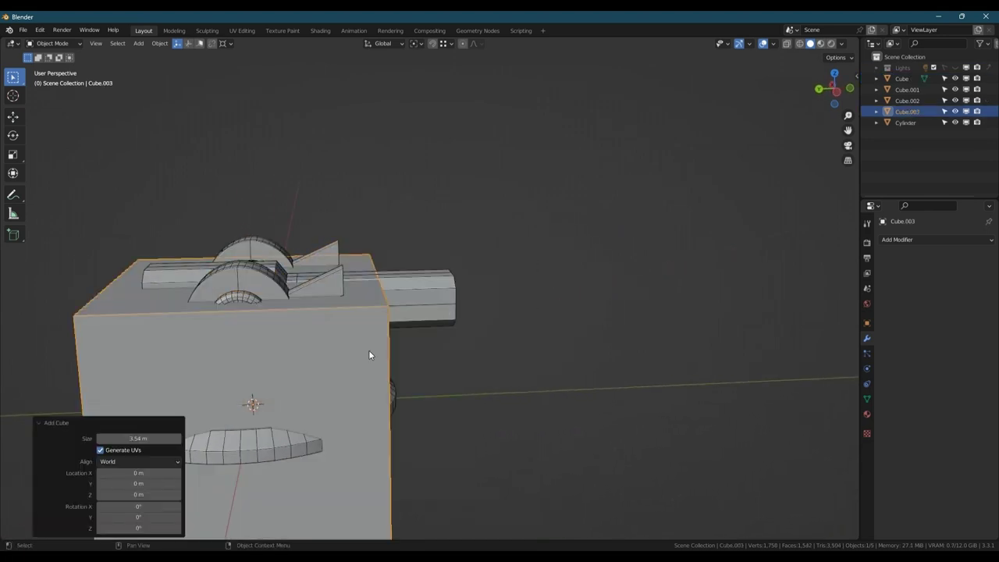
key(g)
key(z)
click(775, 114)
Raise the new cube a further 0.6 m or so along Z, with its underside just below the block tips
click(836, 91)
scroll(351, 273, up, 3)
key(alt+z)
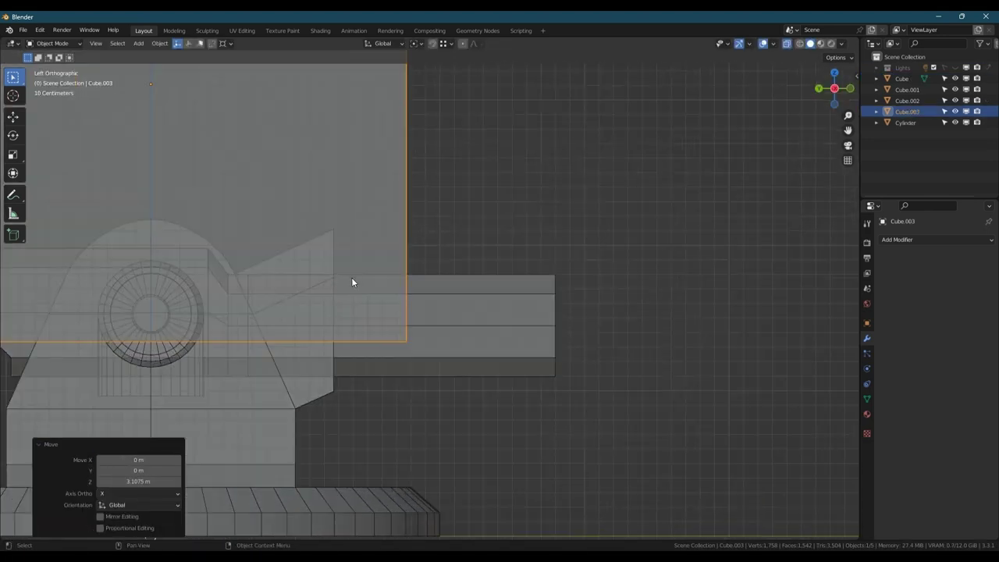
key(g)
key(z)
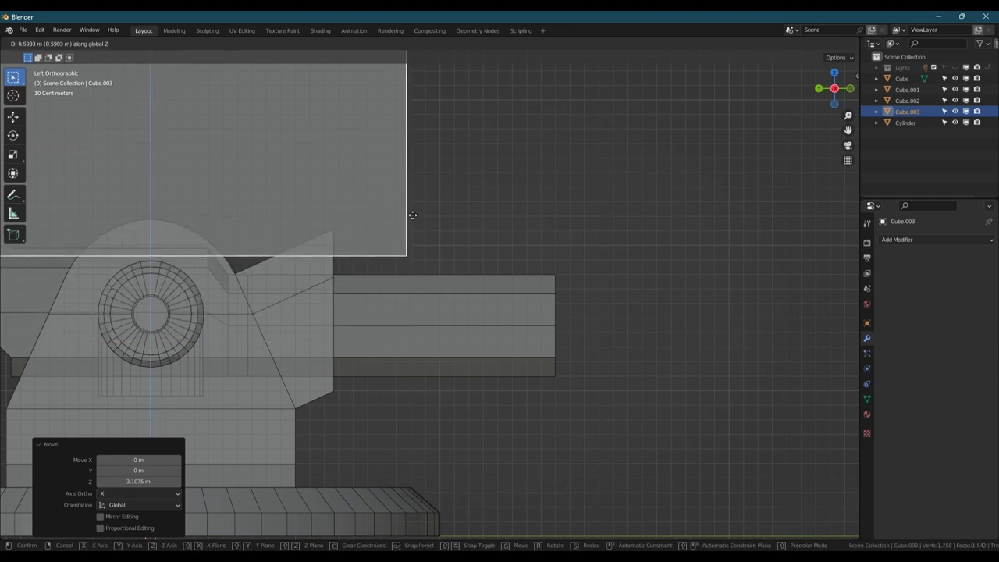
click(414, 213)
Try to subtract the raised cube from the bracket
key(alt+z)
middle_drag(351, 273, 319, 289)
shift+click(255, 356)
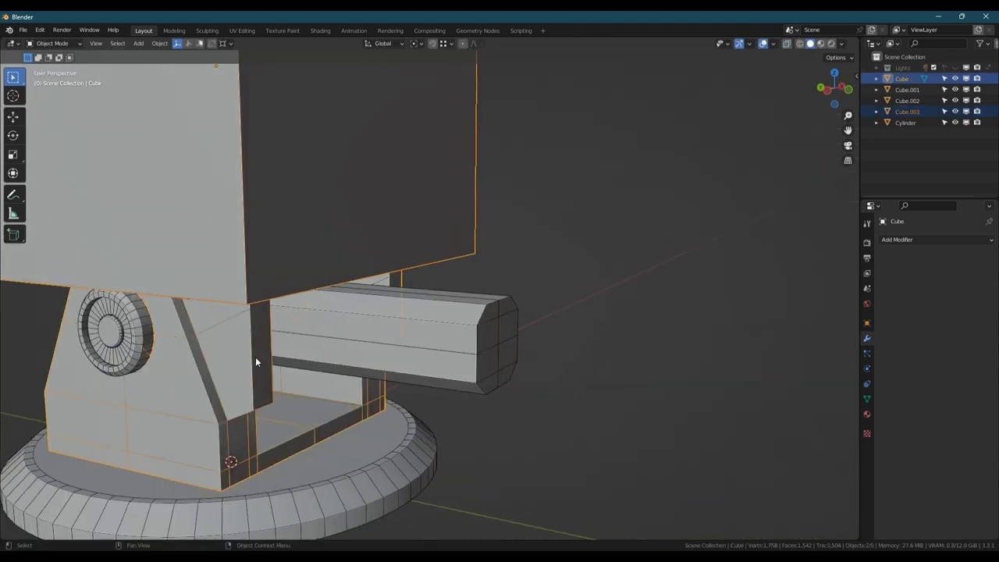
key(ctrl+shift+b)
click(255, 357)
scroll(255, 356, down, 3)
key(ctrl+z)
Move the raised cube -2.3678 m along global Y, clear of the bracket's rounded arms
scroll(150, 271, down, 1)
middle_drag(149, 271, 265, 245)
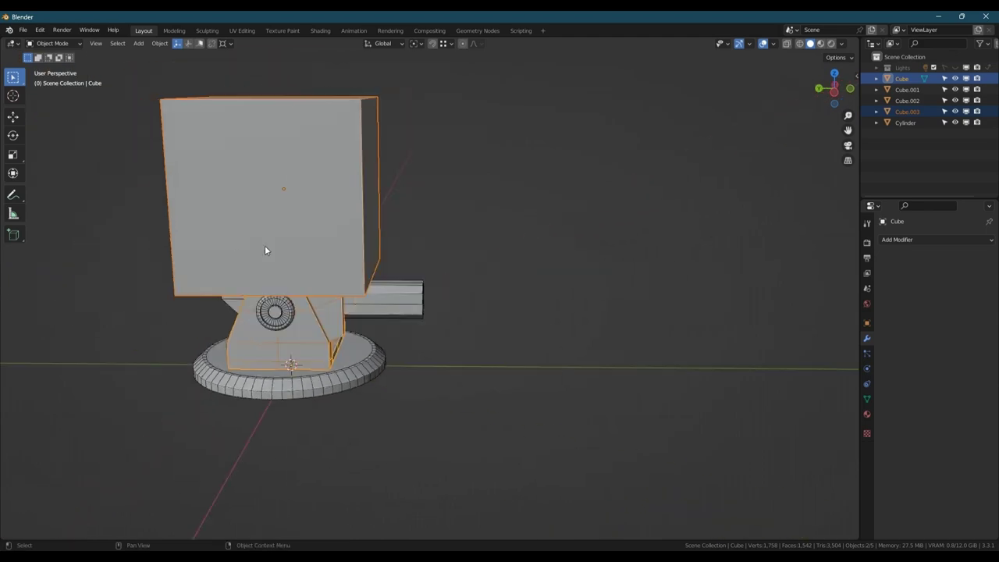
click(308, 208)
key(g)
key(y)
click(426, 243)
Subtract the repositioned cube from the bracket to flatten the tops of the front blocks
middle_drag(271, 329, 296, 316)
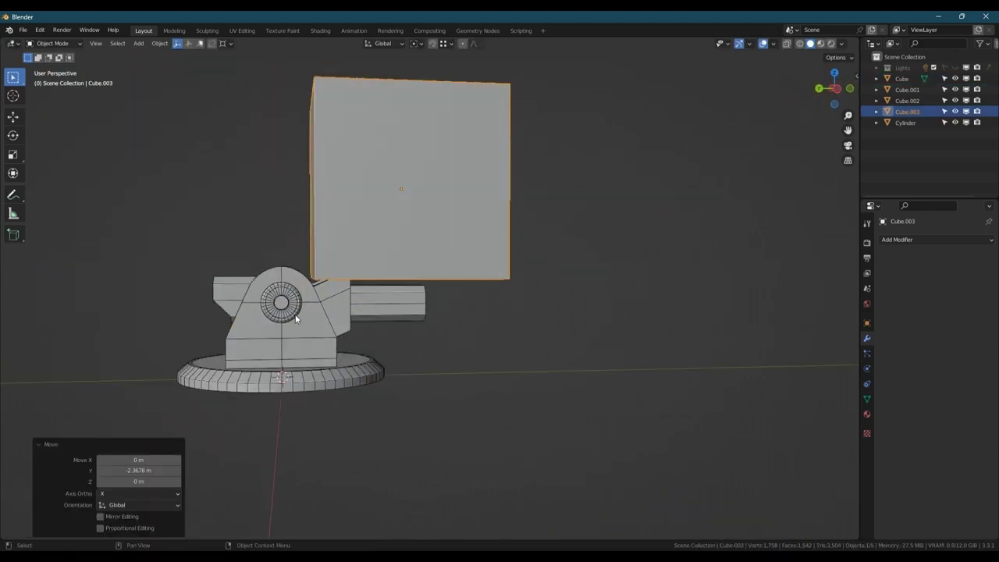
shift+click(327, 320)
key(ctrl+shift+b)
click(331, 321)
Cut a horizontal edge across the front block's end face and connect the adjoining mid-height vertices
scroll(363, 250, up, 3)
middle_drag(382, 248, 273, 275)
key(Tab)
middle_drag(232, 324, 308, 355)
key(Tab)
key(Tab)
key(ctrl+r)
double_click(264, 357)
key(1)
click(214, 346)
key(h)
key(ctrl+z)
key(j)
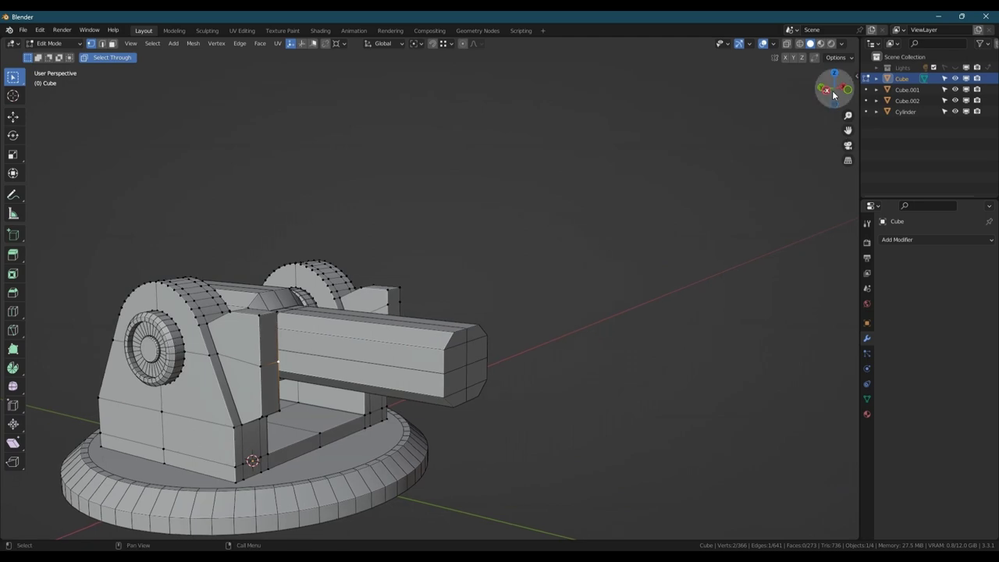
Move the mid-height edge on the block's front face about 0.057 m up along Z
click(273, 363)
scroll(220, 365, up, 2)
key(g)
key(z)
click(234, 344)
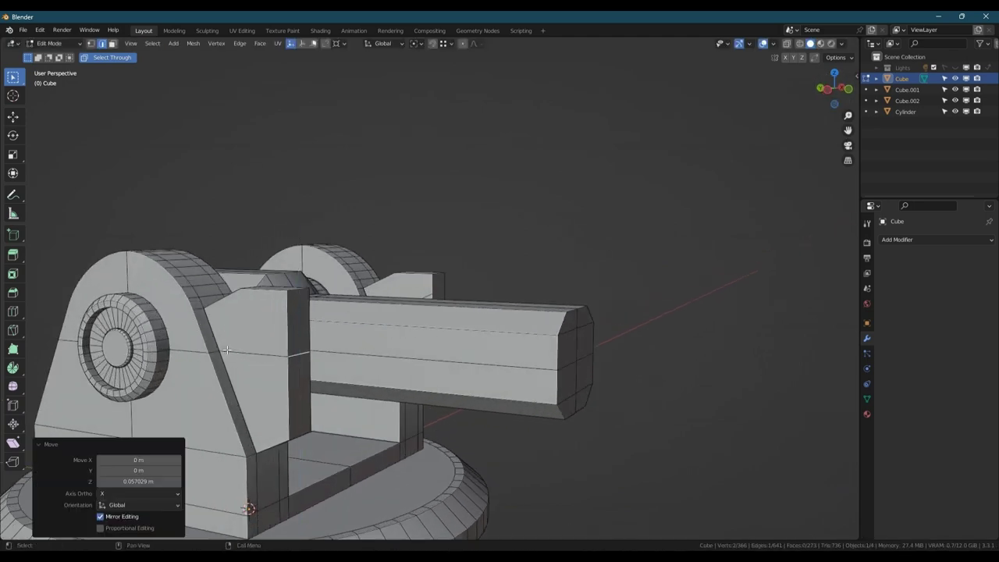
Extrude the flat top faces of both front blocks upward into short lugs
scroll(233, 344, down, 2)
middle_drag(231, 346, 338, 340)
scroll(314, 360, down, 2)
scroll(337, 341, up, 2)
key(3)
click(338, 342)
key(e)
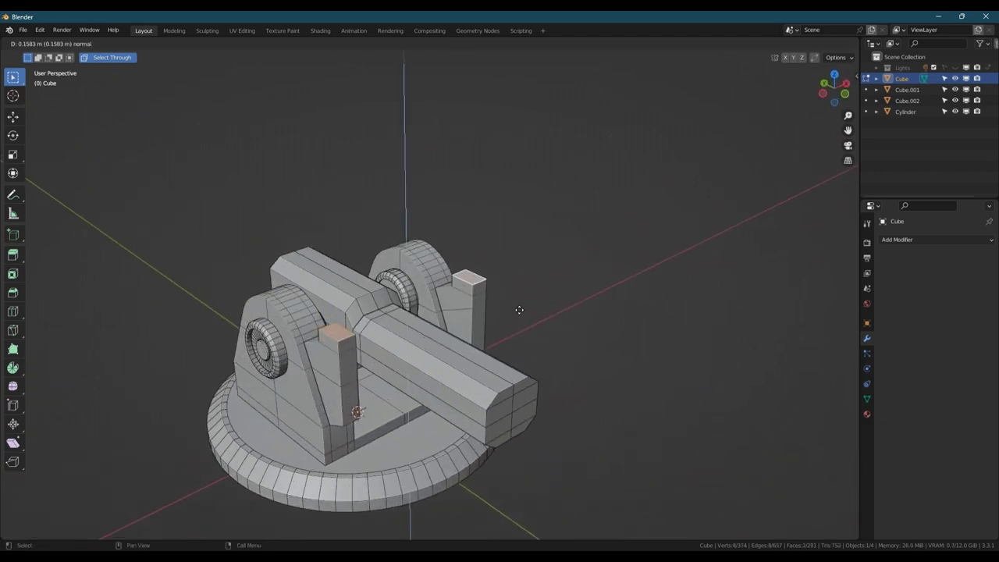
click(528, 300)
Add a centred vertical loop cut to the extruded lug
middle_drag(343, 342, 367, 331)
key(ctrl+r)
click(367, 331)
right_click(367, 331)
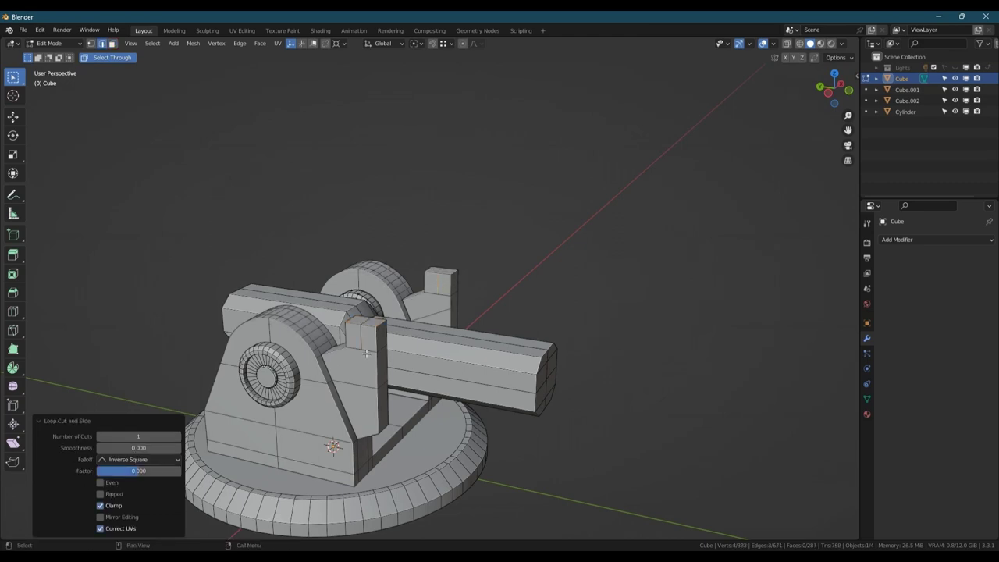
Bevel the lower front edges of both blocks about 0.55 m wide with 6 segments
scroll(361, 435, up, 1)
middle_drag(324, 339, 316, 312)
click(318, 327)
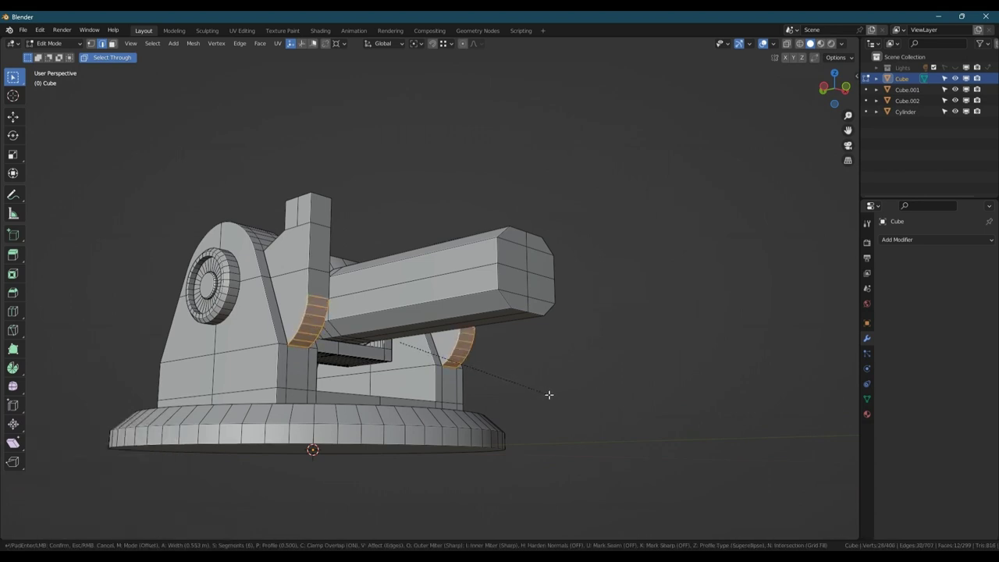
click(549, 395)
Merge all of the bracket's vertices by distance at 0.0001 m
key(1)
key(a)
key(m)
click(549, 395)
middle_drag(317, 259, 361, 275)
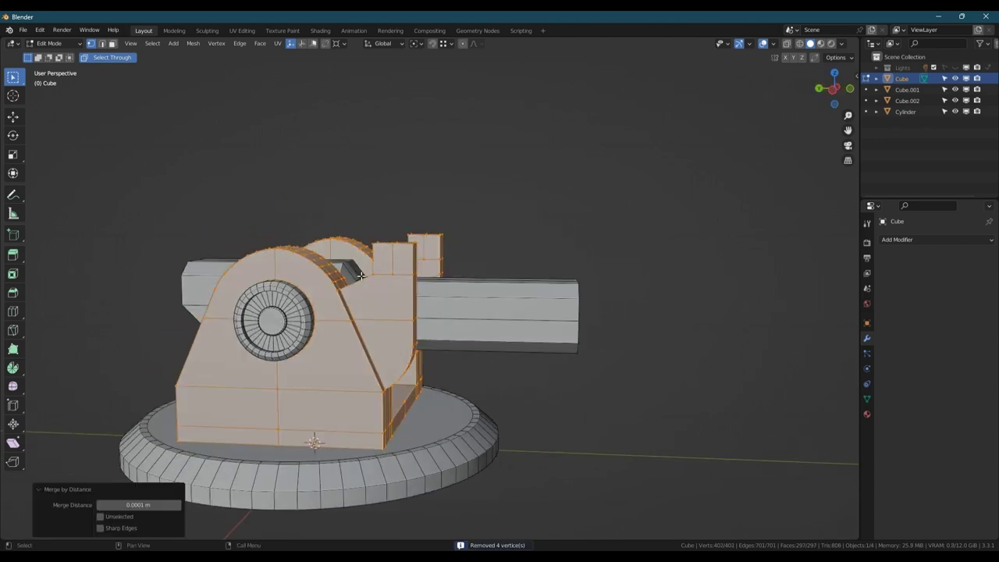
Shade the bracket with Auto Smooth in Object Mode
key(Tab)
mouse_move(455, 319)
middle_down()
mouse_move(383, 305)
mouse_move(454, 305)
middle_up()
right_click(454, 305)
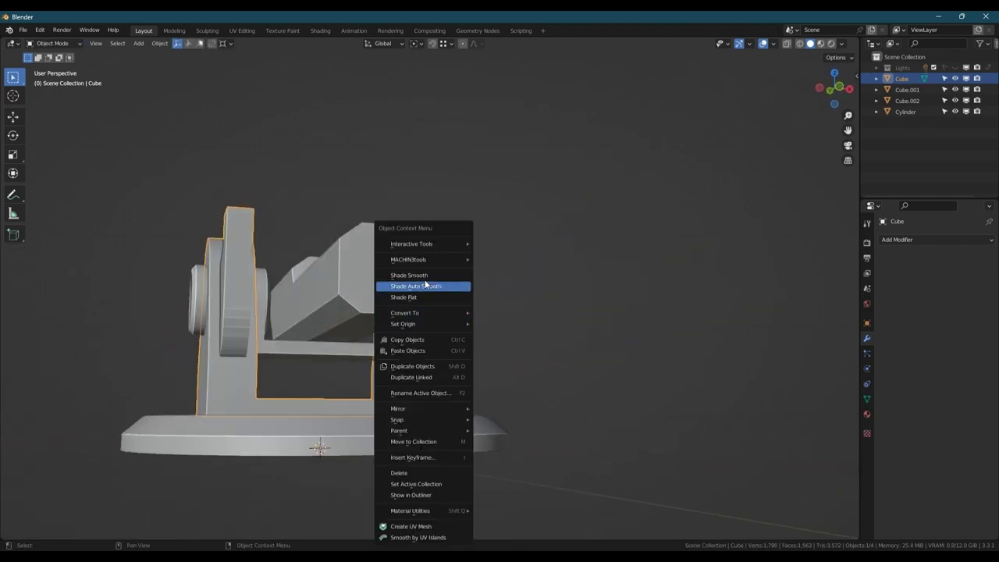
click(425, 285)
Bevel the top edges of both lugs with 6 segments into full round tops
middle_drag(326, 259, 368, 296)
key(Tab)
key(2)
scroll(374, 296, up, 1)
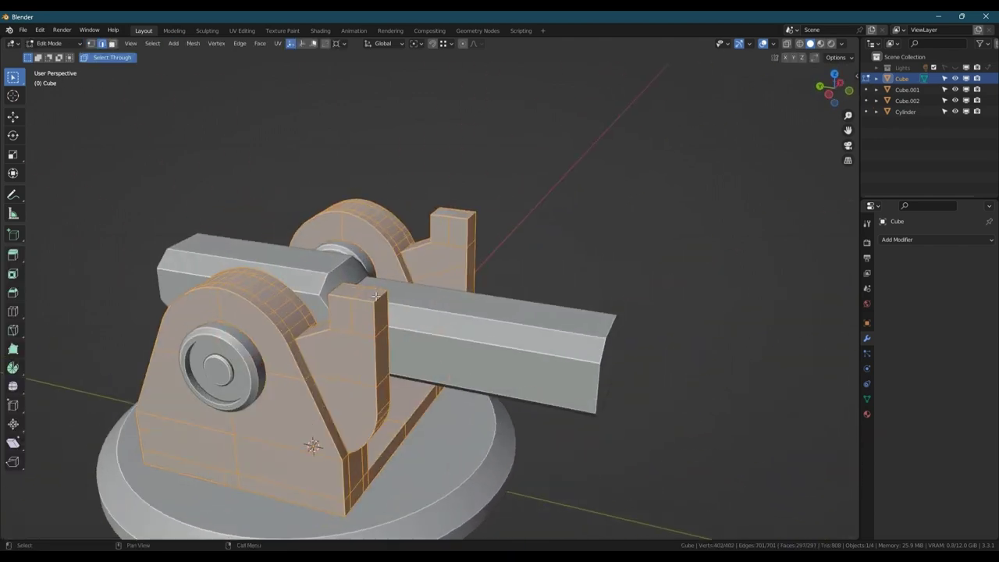
key(alt+a)
key(ctrl+b)
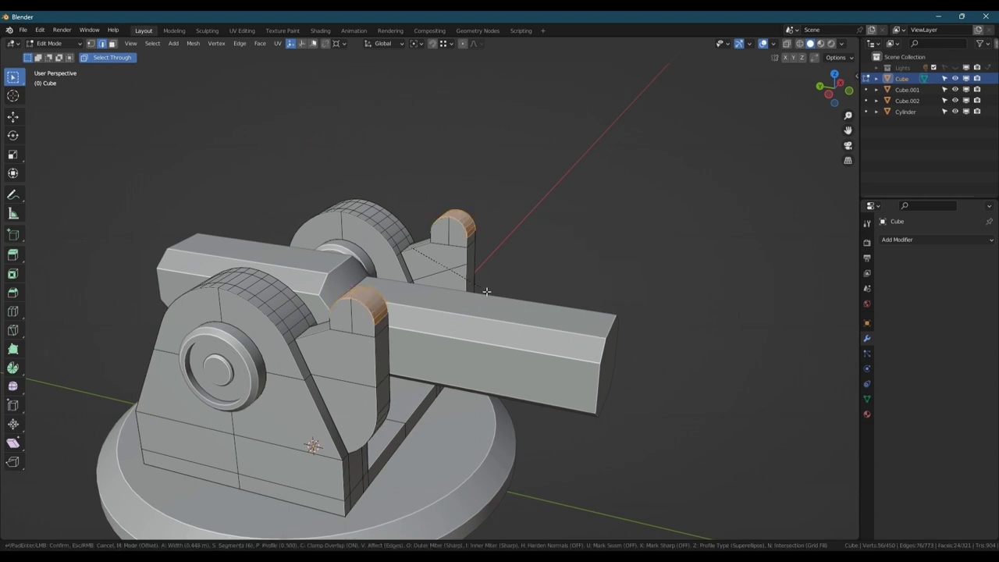
click(530, 319)
Merge the bracket's overlapping vertices by distance at 0.0001 m and view it from the side
key(1)
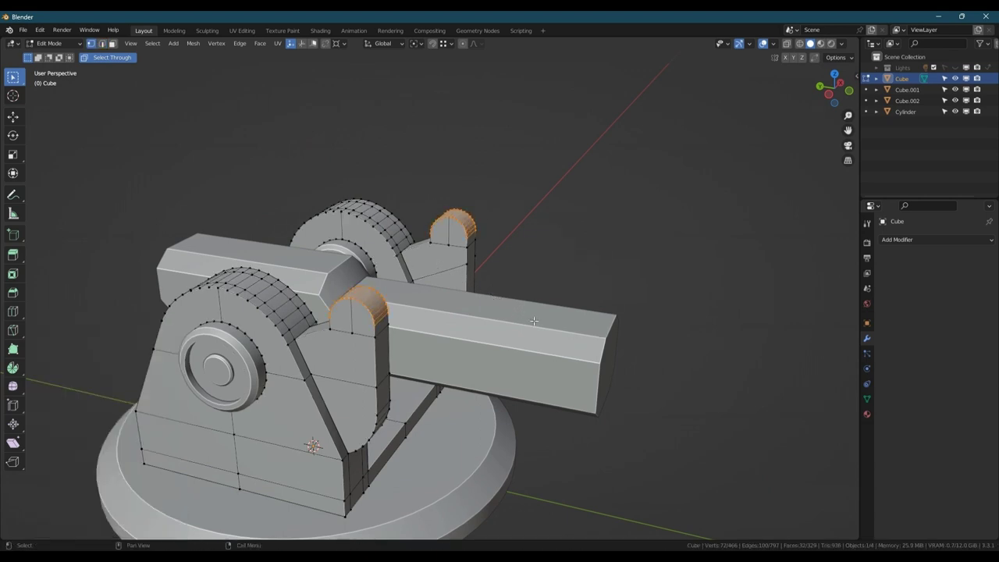
key(a)
key(m)
click(535, 322)
middle_drag(361, 363, 396, 321)
click(835, 90)
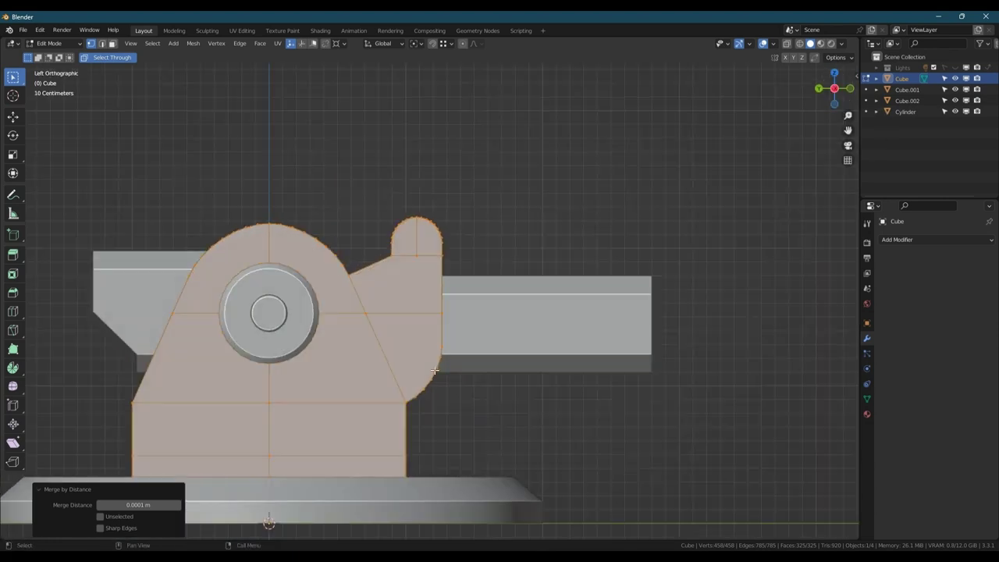
Knife a horizontal edge from the notch corner across the front lug and a vertical edge down its centre, and merge overlapping vertices
scroll(426, 373, up, 3)
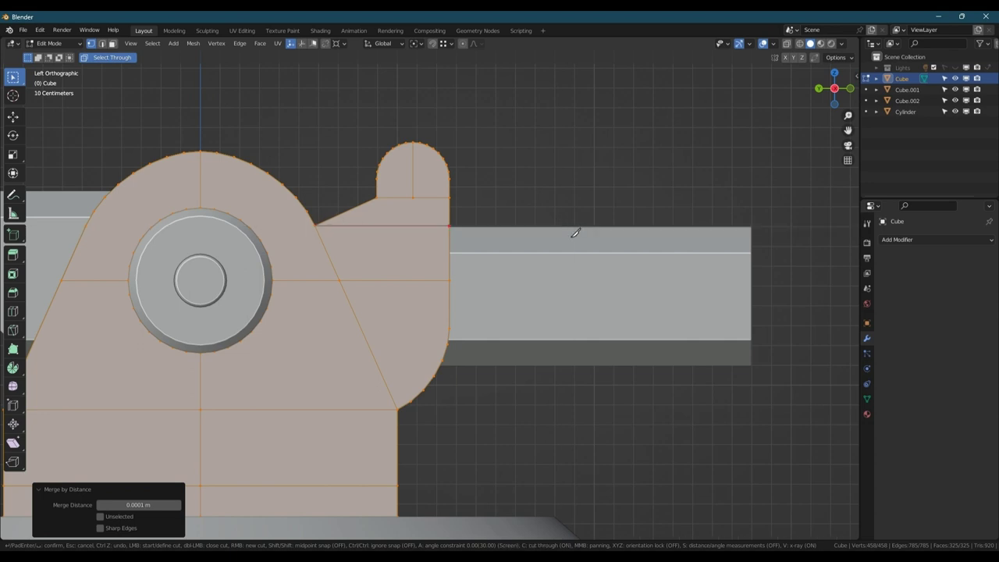
click(419, 270)
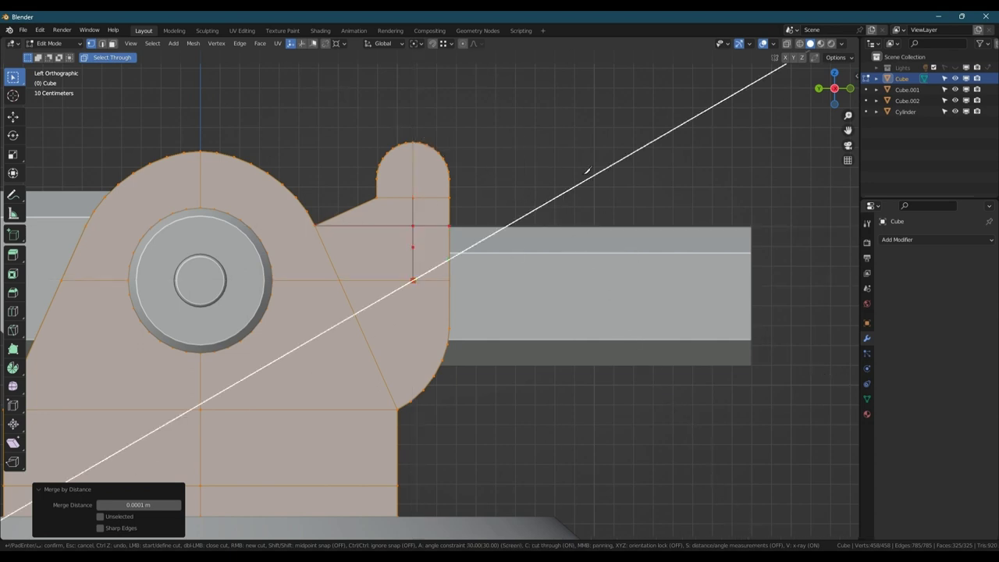
key(Return)
key(m)
click(486, 250)
Delete the faces of the bracket's opposite half, keeping the half whose lug carries the new cuts
middle_drag(437, 241, 280, 240)
scroll(315, 262, down, 4)
key(3)
drag(336, 159, 502, 436)
key(x)
click(502, 401)
key(Tab)
middle_drag(222, 300, 299, 308)
scroll(300, 309, up, 3)
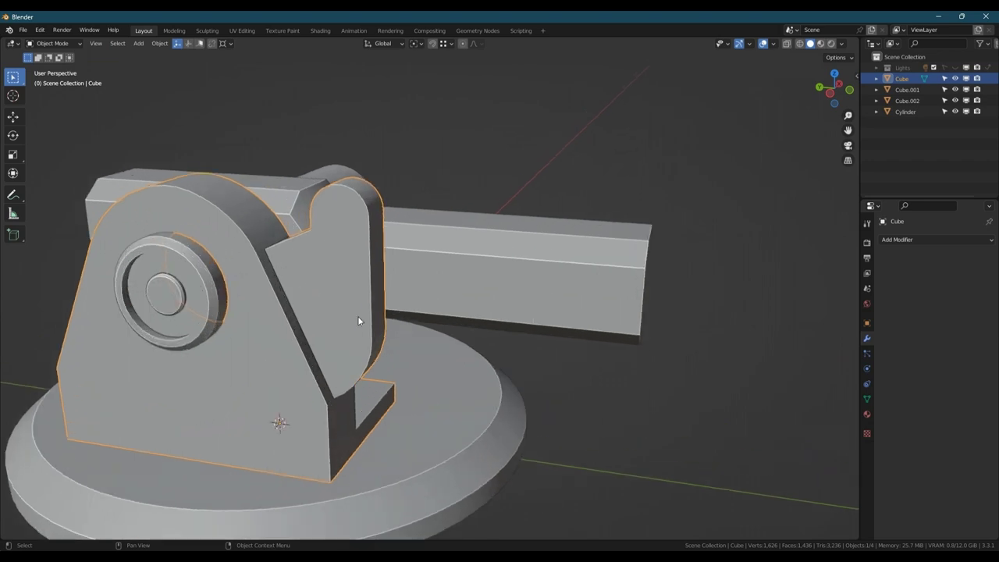
Connect the centre vertex on the lug's inner face to the vertex at its rounded lower end
key(Tab)
scroll(362, 312, up, 1)
key(1)
middle_drag(343, 346, 275, 416)
click(379, 420)
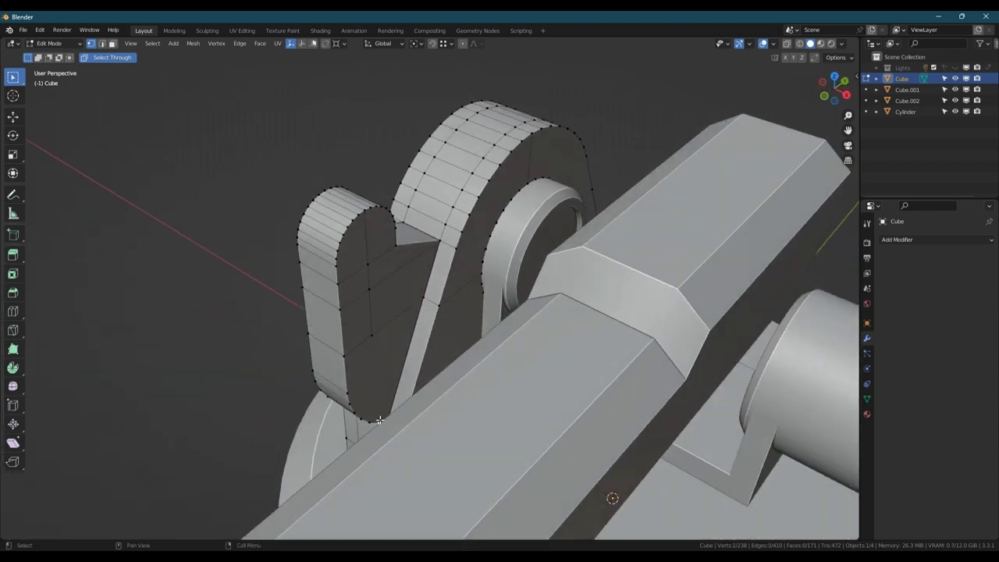
key(j)
scroll(379, 343, down, 2)
middle_drag(373, 362, 353, 357)
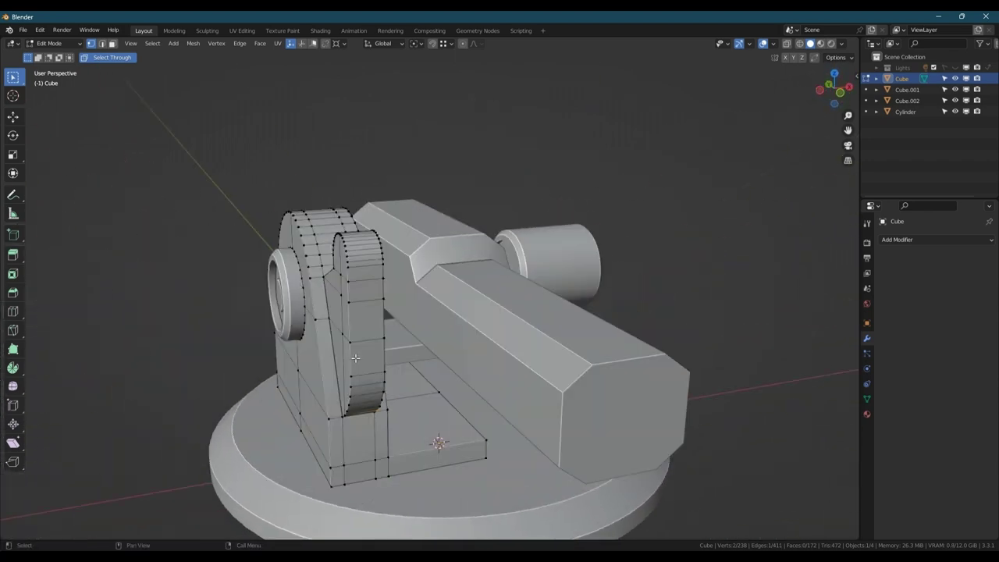
Connect the vertices horizontally across the lug's outer face at the base of its rounded top
key(Tab)
key(Tab)
middle_drag(310, 246, 373, 266)
scroll(373, 266, up, 3)
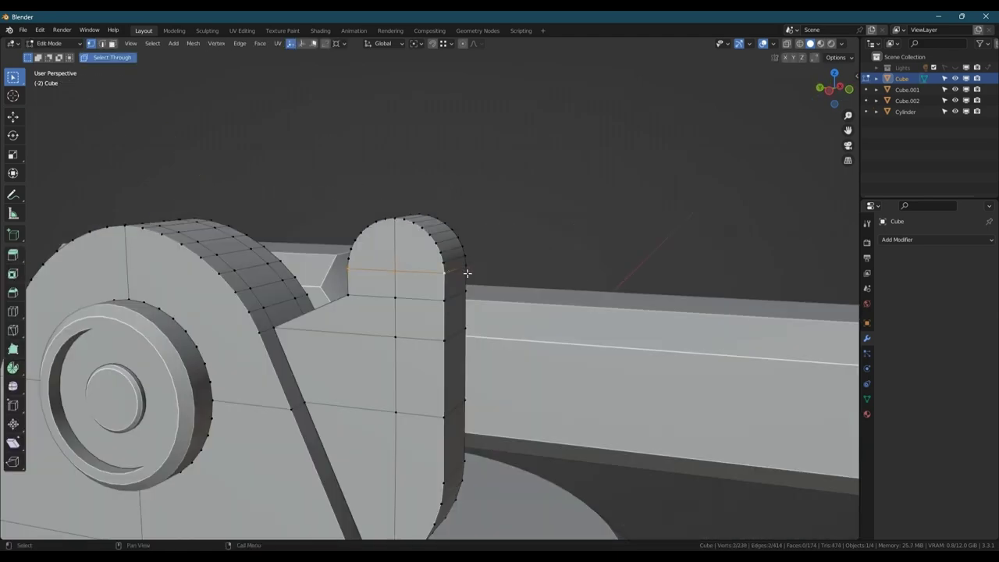
middle_drag(467, 273, 360, 301)
scroll(514, 282, down, 3)
key(Tab)
Add a 32-vertex cylinder with 0.45 m radius and 2 m depth and raise it along Z to above the bracket
scroll(355, 297, down, 3)
key(shift+a)
mouse_move(415, 322)
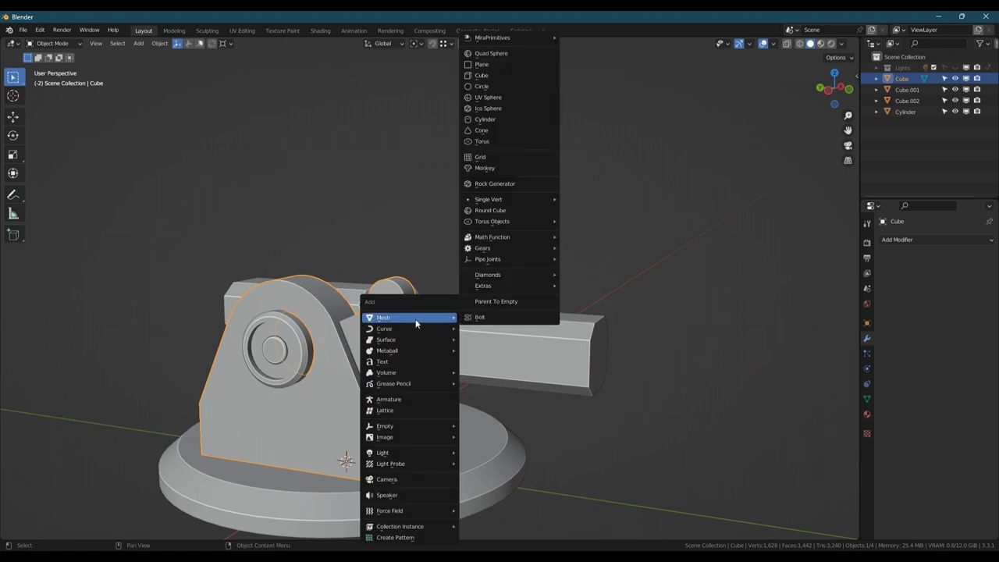
click(488, 119)
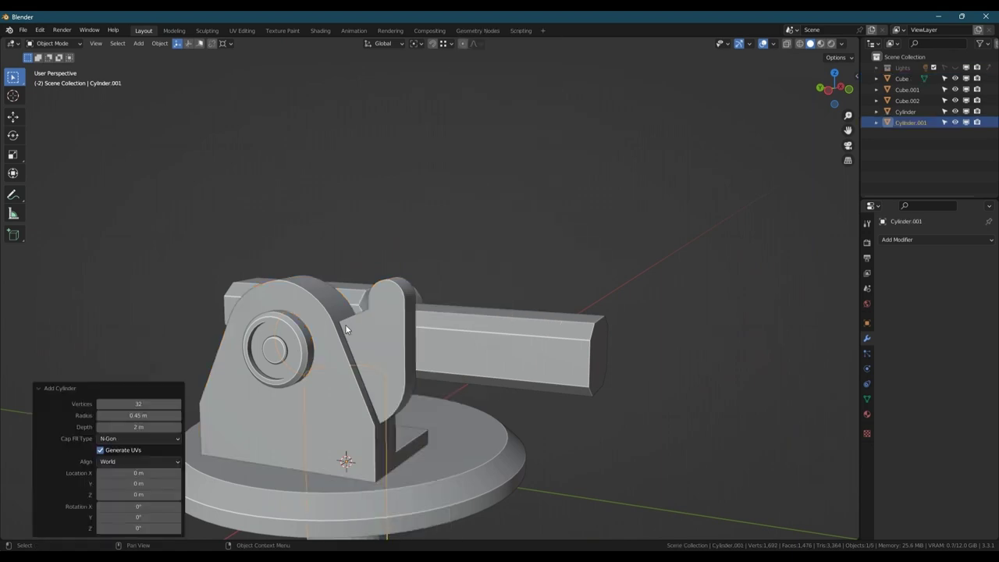
key(g)
key(z)
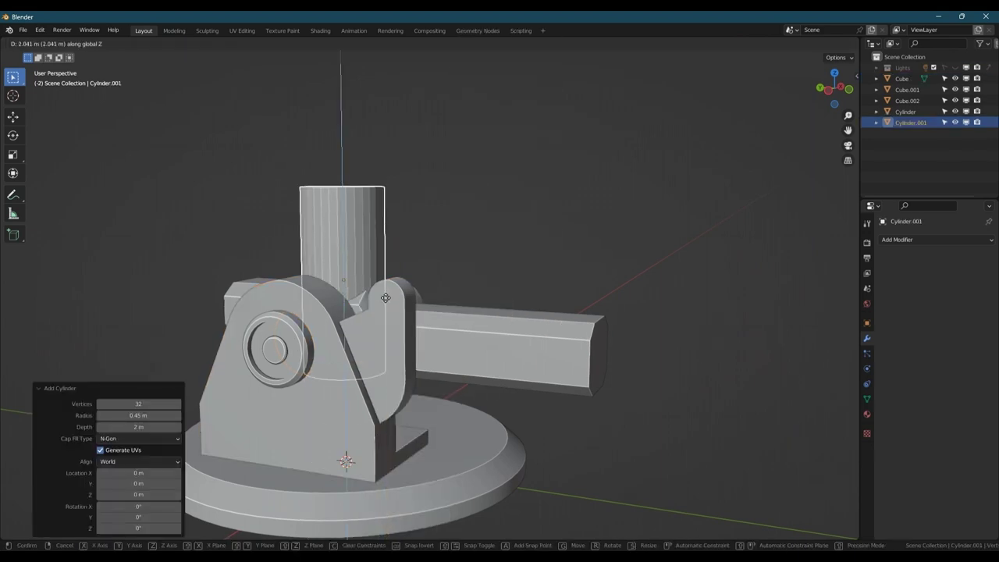
click(386, 297)
Rotate the new cylinder 90° about the Y axis and shade it smooth with Auto Smooth at 30°
text(y90)
key(Return)
right_click(377, 224)
click(363, 233)
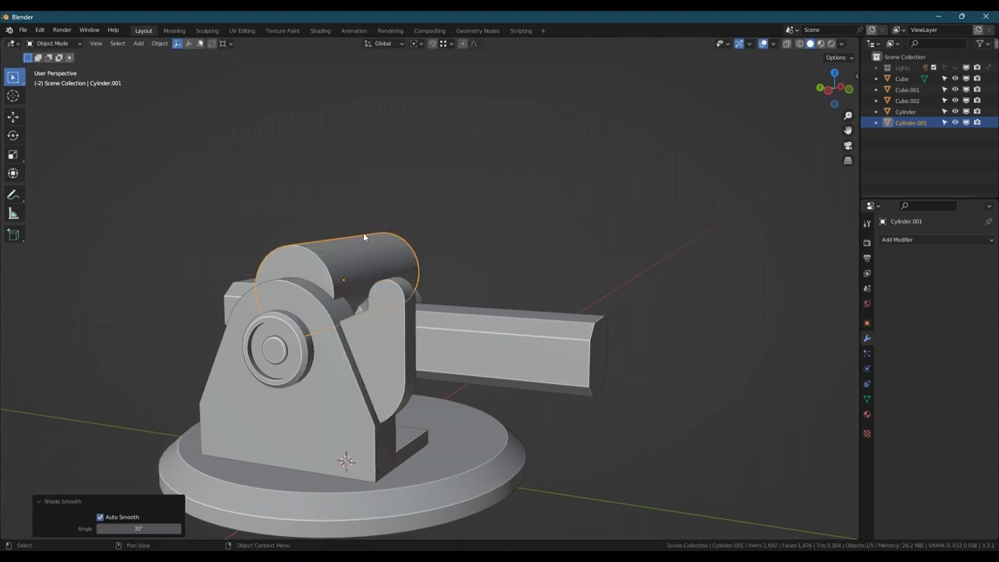
Lengthen the cylinder along X by a factor of about 1.95 and shrink its cross-section into a thin rod
key(s)
key(x)
click(539, 261)
key(s)
key(shift+x)
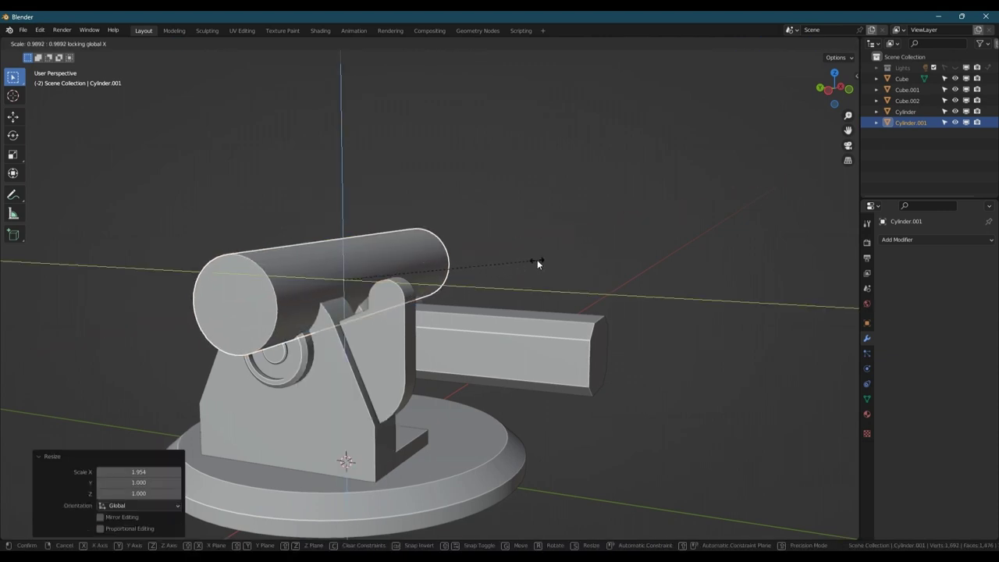
click(379, 274)
Show wireframes on the model and move the rod about -1.08 m along Y to pass through the lug's rounded top
key(shift+z)
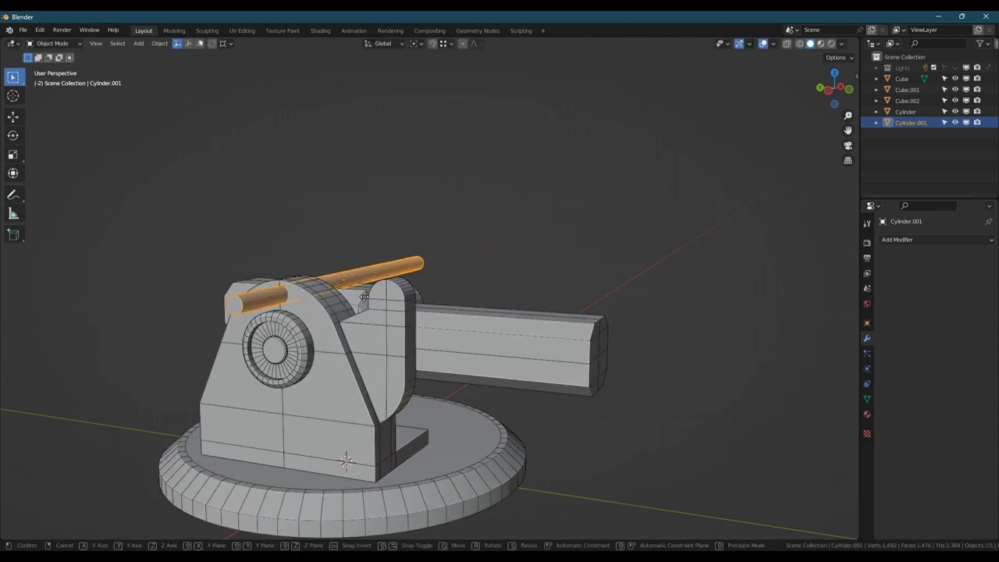
key(y)
click(391, 289)
scroll(391, 289, up, 5)
middle_drag(391, 288, 506, 289)
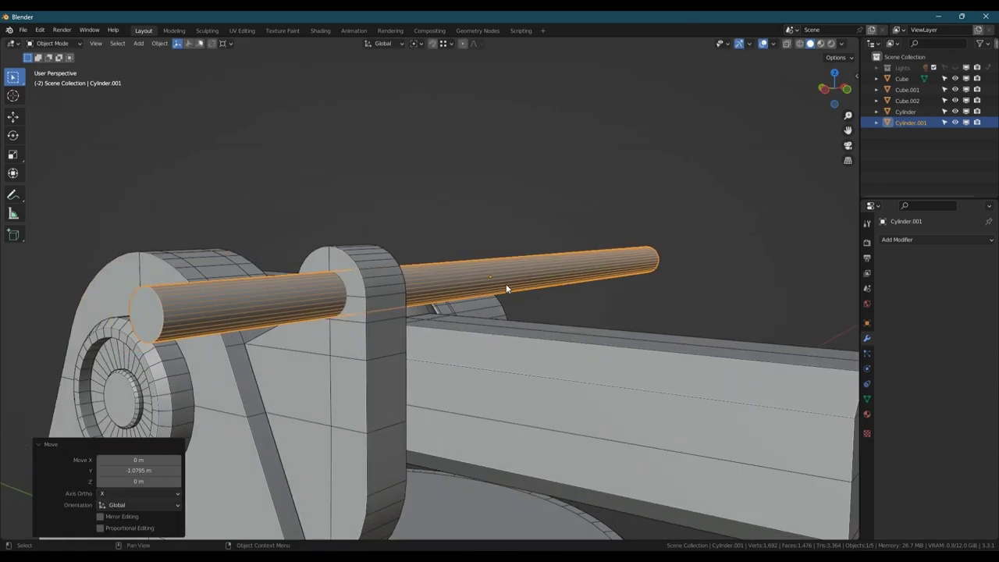
key(s)
key(shift+x)
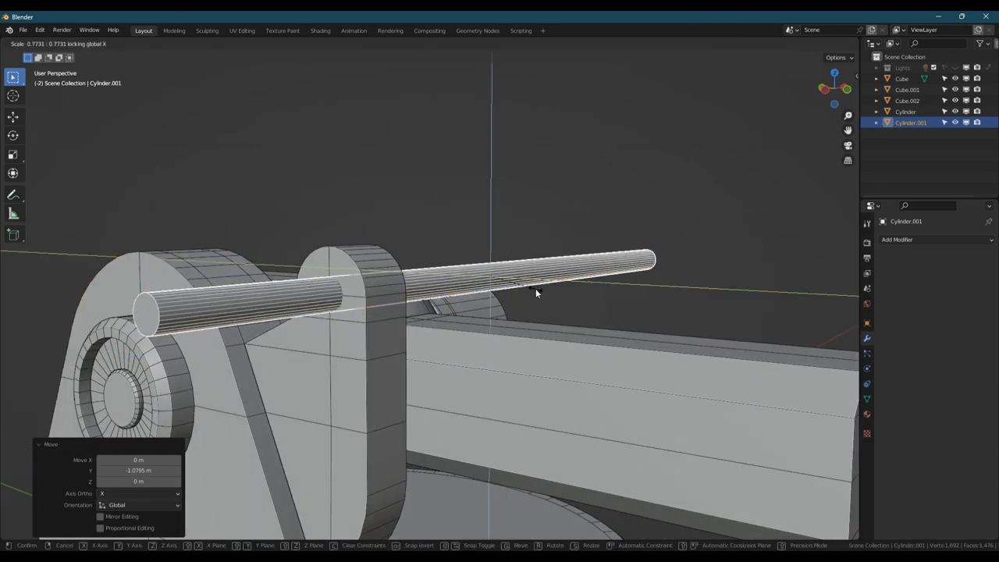
right_click(527, 291)
Scale the rod's cross-section by about 0.85 in the left side view, keeping its X length
middle_drag(522, 292, 496, 300)
click(832, 92)
key(s)
key(shift+x)
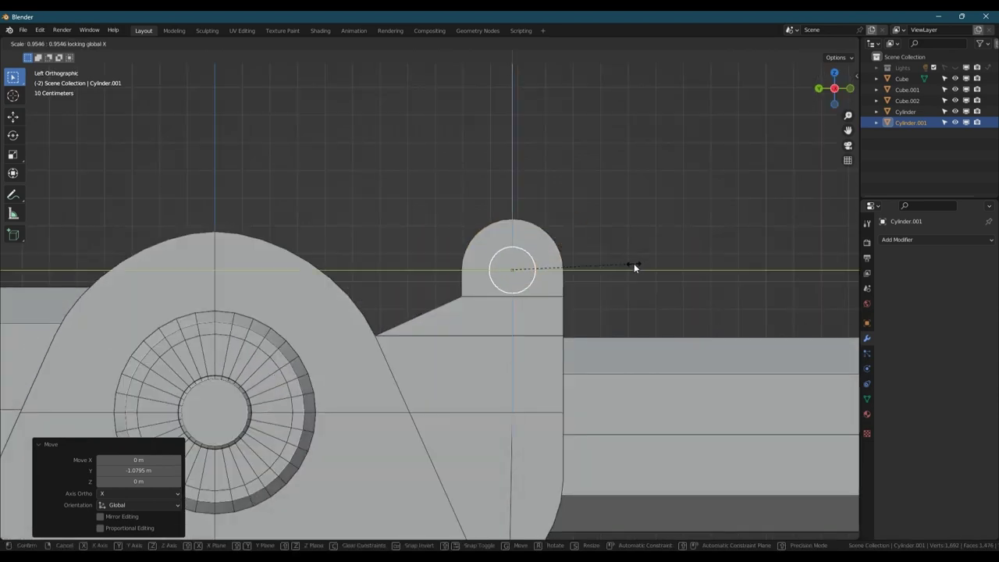
click(620, 266)
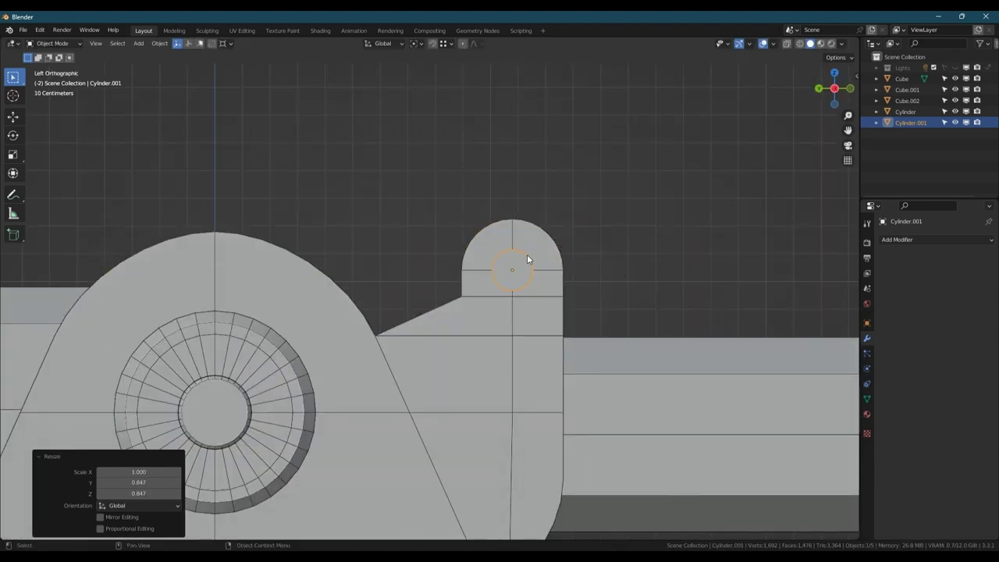
Subtract the rod from the bracket with a Boolean difference to cut a round hole through the lug
middle_drag(527, 253, 479, 282)
scroll(375, 331, up, 2)
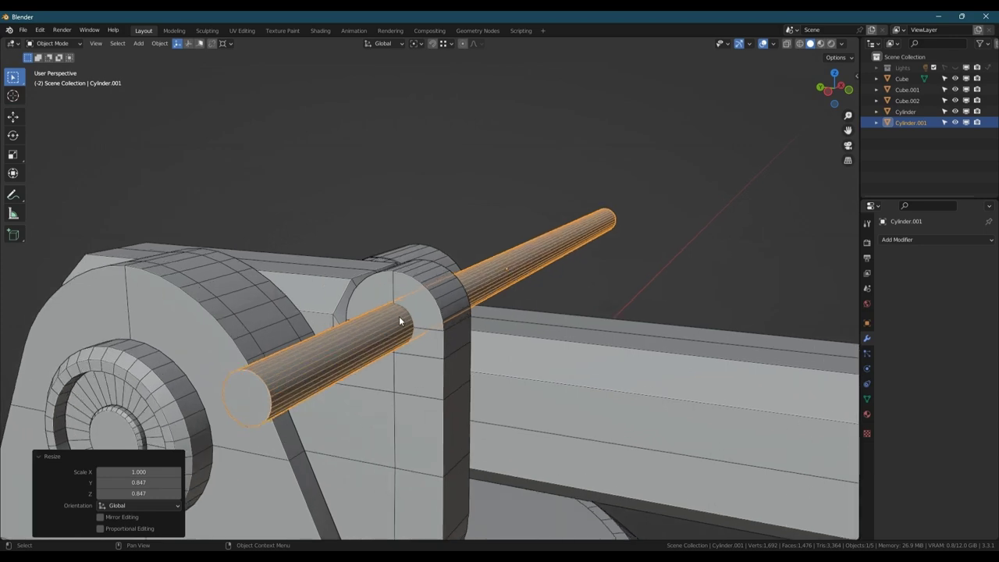
scroll(371, 334, down, 3)
mouse_move(372, 333)
middle_down()
mouse_move(396, 327)
mouse_move(379, 318)
middle_up()
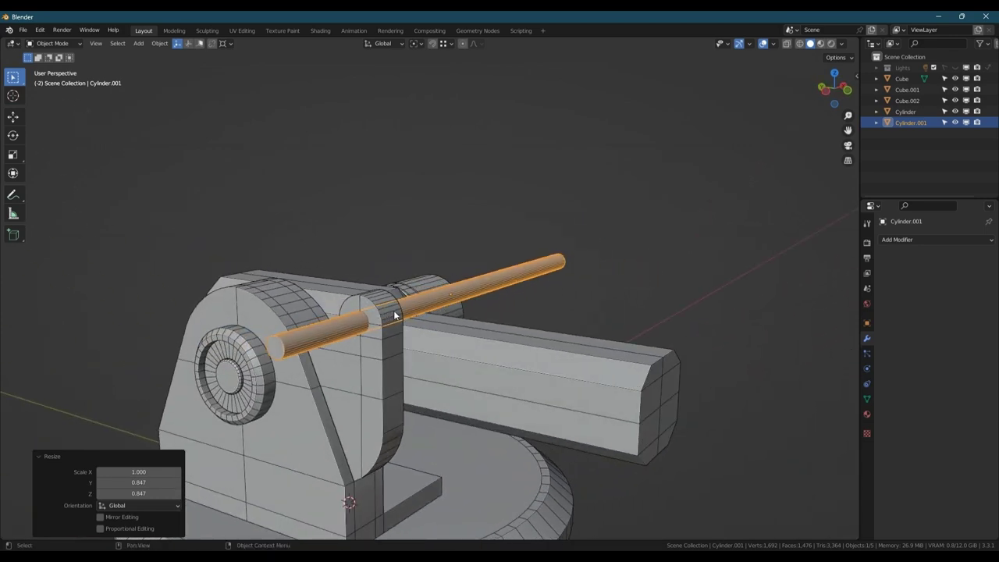
key(Tab)
key(Tab)
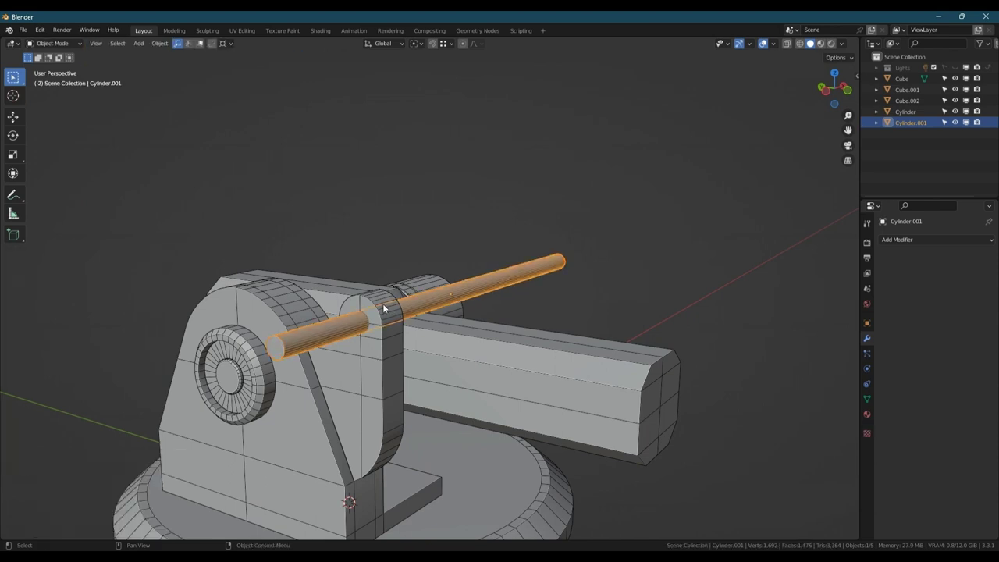
shift+click(382, 304)
key(ctrl+shift+b)
click(380, 300)
scroll(361, 322, up, 4)
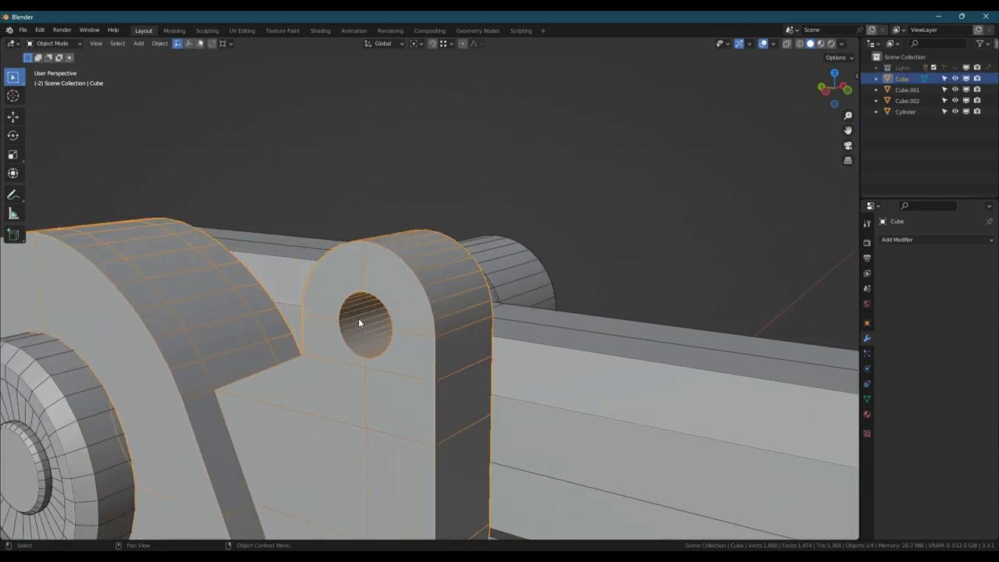
Merge the bracket's vertices by distance at 0.0001 m around the new lug hole
key(Tab)
key(m)
click(358, 320)
scroll(358, 318, up, 3)
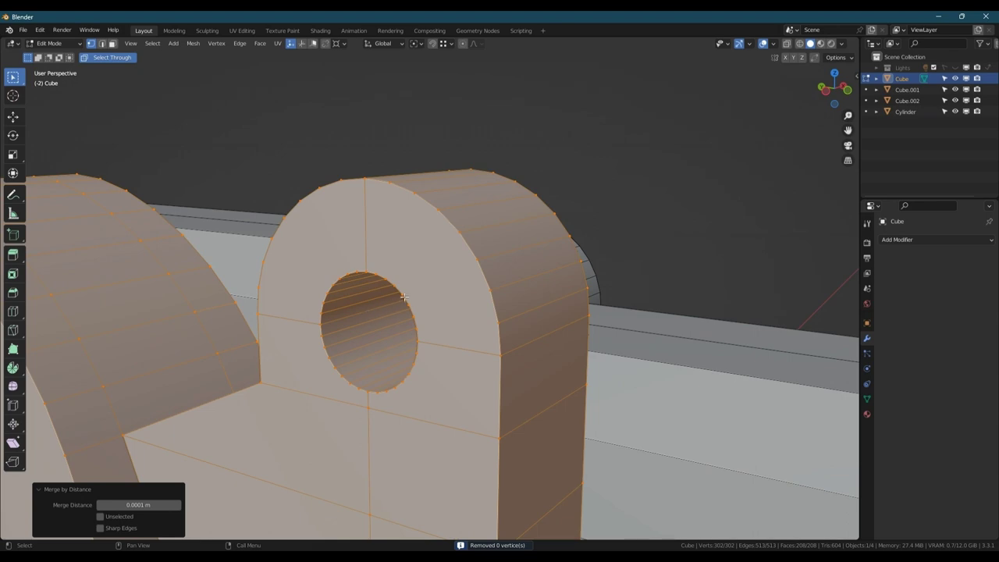
key(Tab)
Isolate the bracket, delete its underside faces and bring the other parts back into view
scroll(403, 297, down, 10)
middle_drag(406, 295, 432, 312)
key(shift+h)
middle_drag(370, 458, 367, 397)
key(Tab)
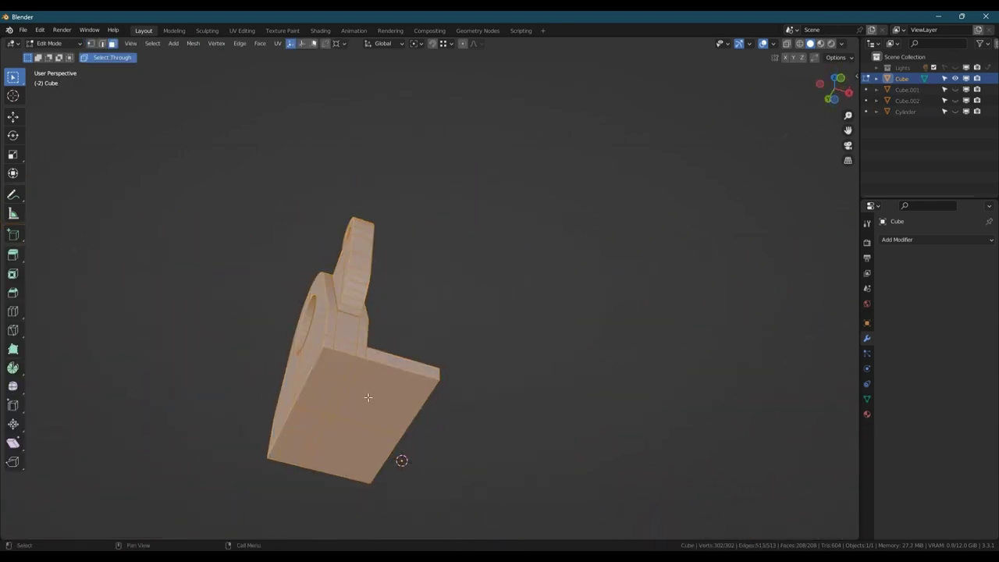
click(367, 397)
ctrl+click(290, 444)
key(x)
key(Tab)
middle_drag(375, 205, 369, 278)
key(shift+h)
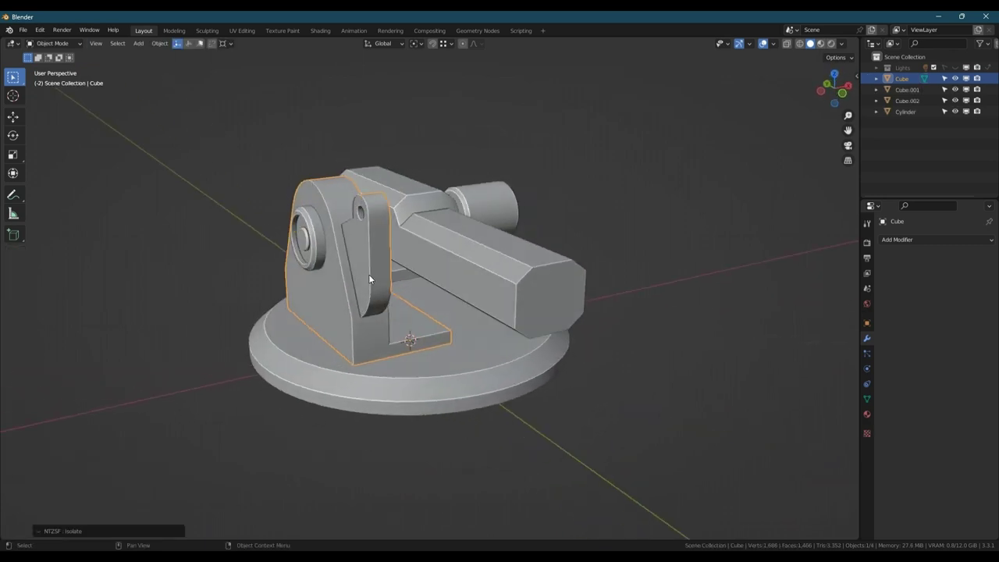
Undo the deletion of the bracket's underside faces, check them in isolation and unhide all parts
shift+middle_drag(359, 231, 334, 297)
key(shift+h)
key(Tab)
middle_drag(337, 390, 374, 207)
key(Tab)
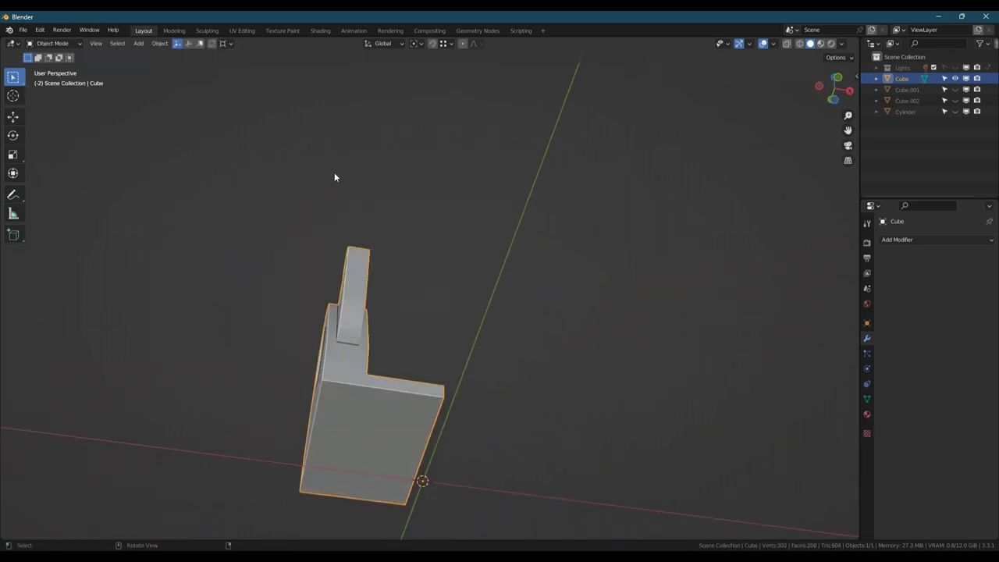
middle_drag(334, 178, 405, 354)
key(Tab)
key(Tab)
key(alt+h)
Add a Mirror modifier to the bracket on the X axis with Bisect X and Flip X enabled
key(ctrl+m)
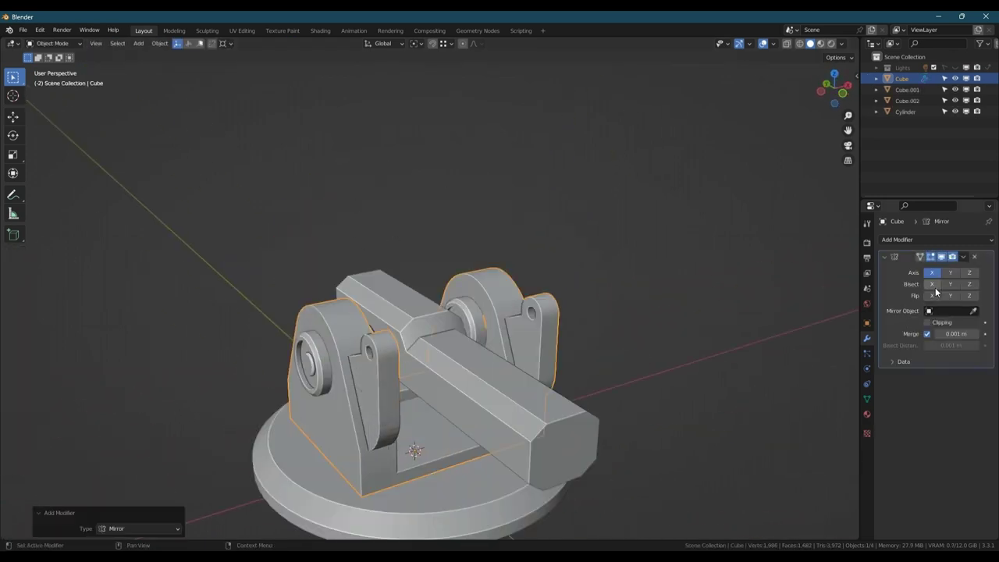
click(933, 285)
click(931, 295)
shift+middle_drag(511, 365, 507, 286)
middle_drag(452, 269, 352, 244)
scroll(342, 241, up, 3)
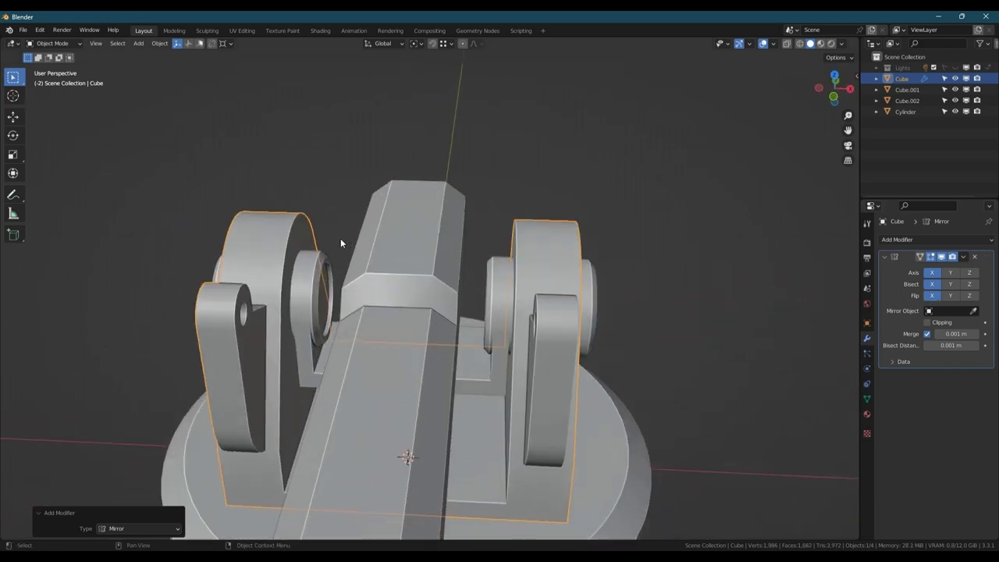
Extrude four adjacent top faces of the pivot pin's inner collar outward by about 0.21 m
click(323, 275)
key(Tab)
scroll(322, 276, up, 3)
middle_drag(322, 277, 196, 325)
click(269, 300)
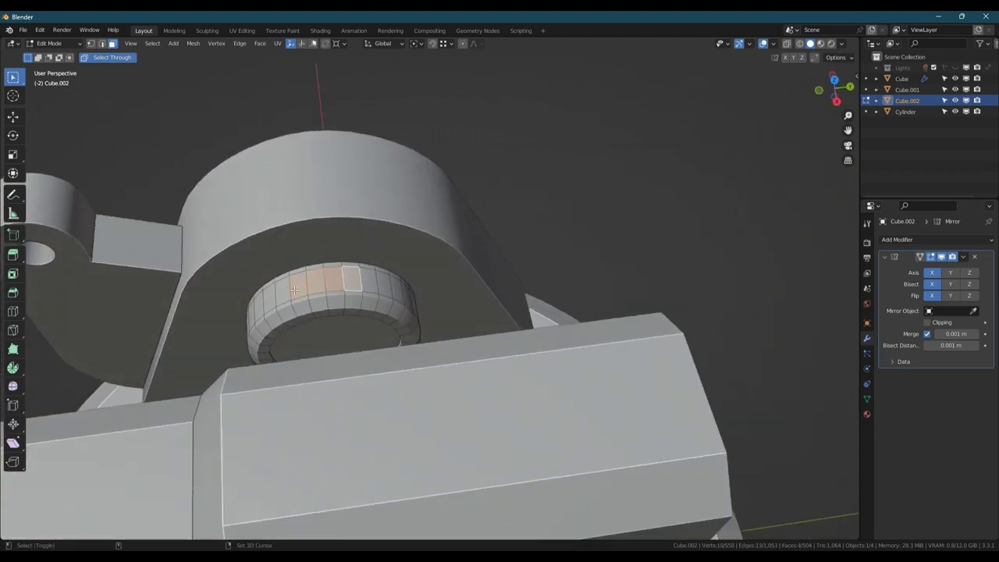
middle_drag(285, 287, 340, 297)
click(351, 246)
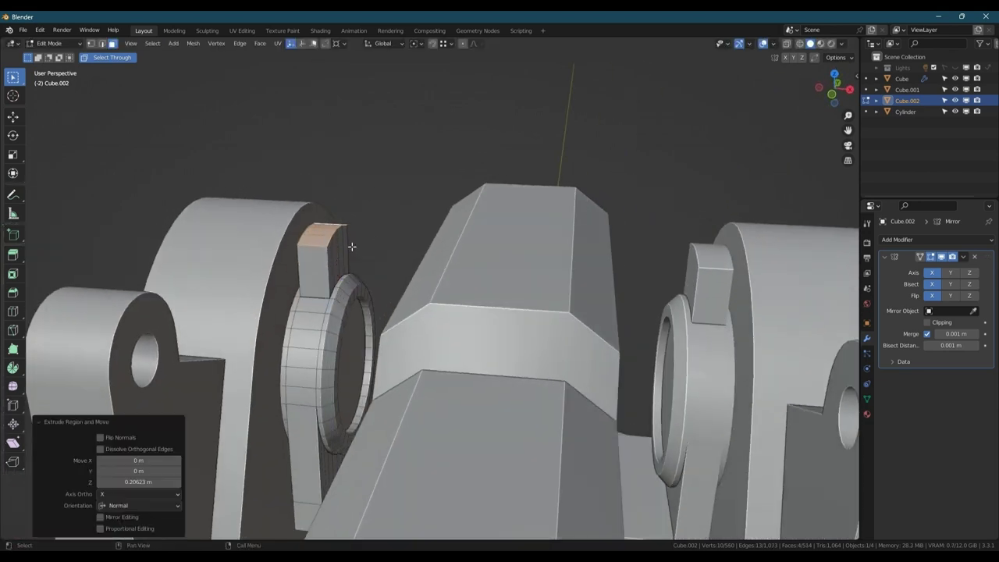
Flatten the extruded faces by scaling Z to 0 and lower them about 0.107 m along Z
key(s)
key(z)
key(0)
key(Return)
key(g)
key(z)
click(491, 184)
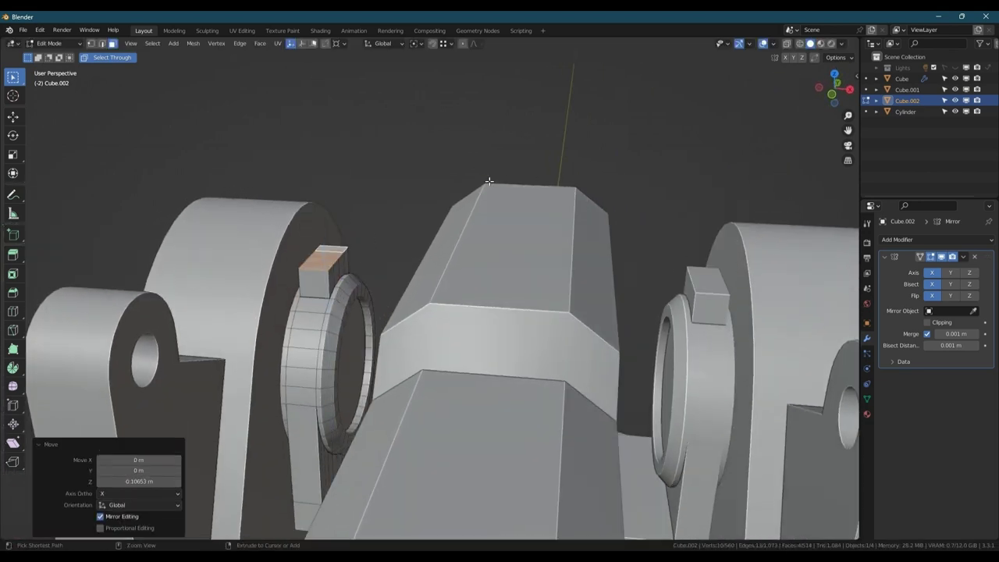
Extrude the flattened faces upward about 0.346 m along Z into a tall tab on the collar
mouse_move(427, 226)
middle_down()
mouse_move(454, 211)
mouse_move(403, 227)
mouse_move(414, 227)
middle_up()
key(z)
key(z)
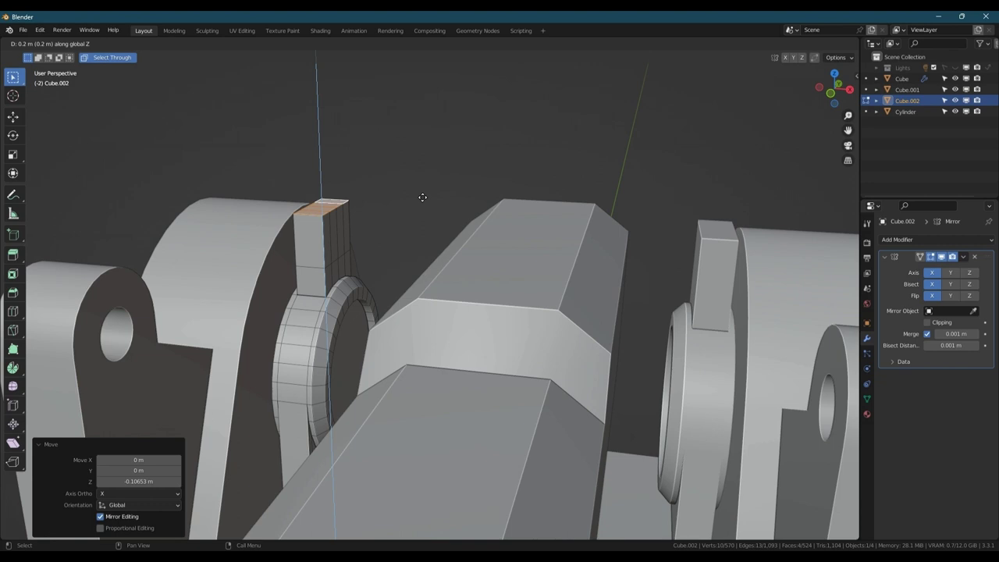
click(432, 159)
scroll(383, 238, down, 5)
mouse_move(383, 237)
middle_down()
mouse_move(579, 273)
mouse_move(388, 256)
middle_up()
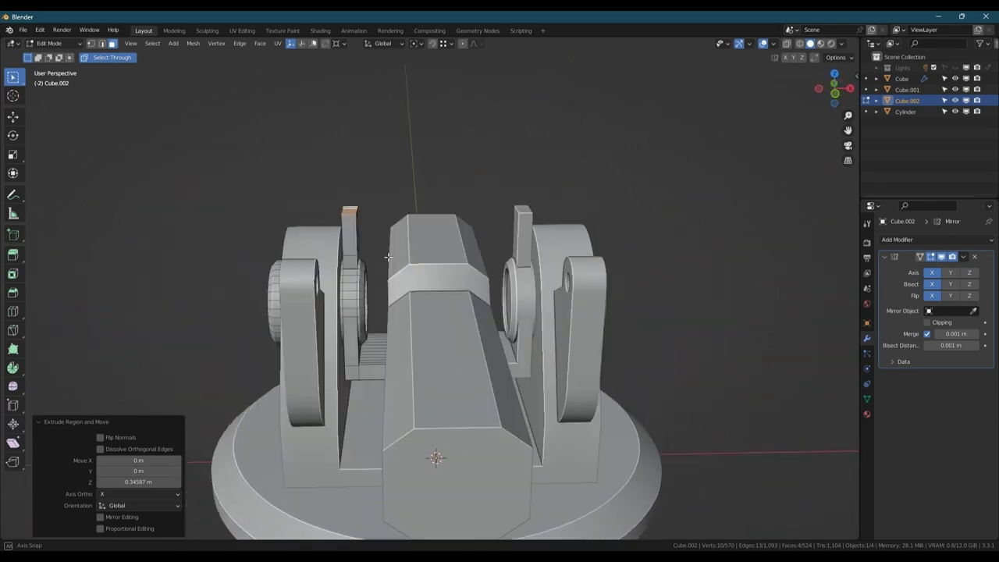
Bevel the front and rear top edges of the upright tab into rounded corners
scroll(377, 216, up, 4)
middle_drag(376, 216, 340, 222)
scroll(344, 202, down, 3)
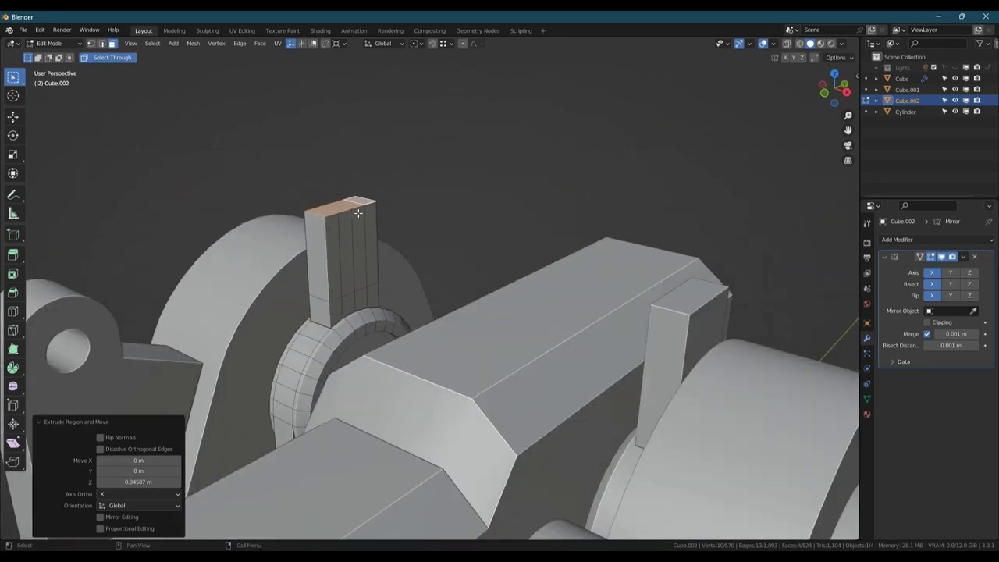
key(2)
key(ctrl+b)
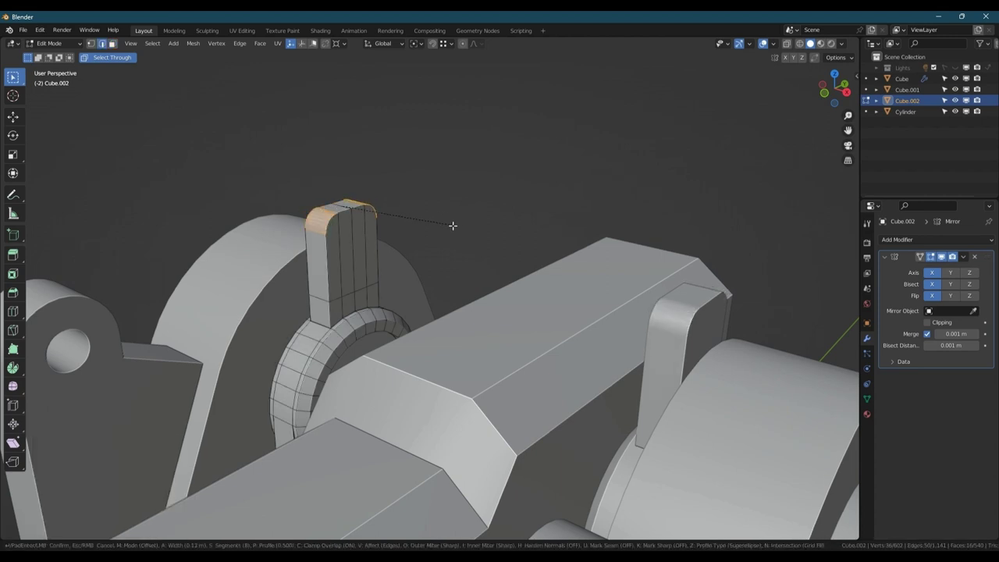
click(479, 237)
Merge all vertices of the pivot pin mesh by distance at 0.0001 m
key(1)
key(a)
key(m)
click(481, 236)
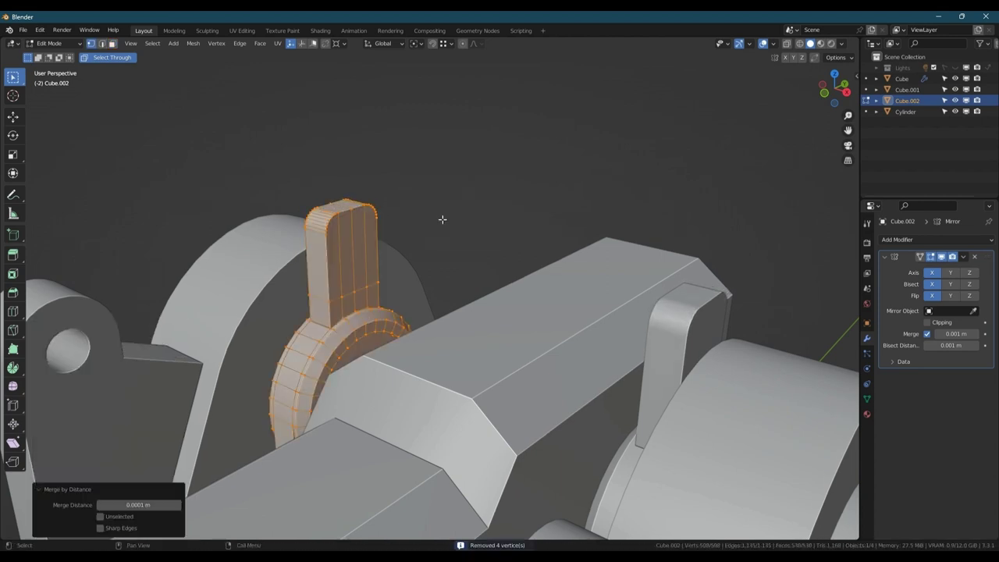
Connect the vertices at the base of the rounded corners with edges across both broad sides of the upright tab
scroll(345, 211, up, 2)
scroll(344, 209, up, 1)
mouse_move(345, 206)
middle_down()
mouse_move(307, 207)
mouse_move(341, 207)
middle_up()
key(3)
click(310, 290)
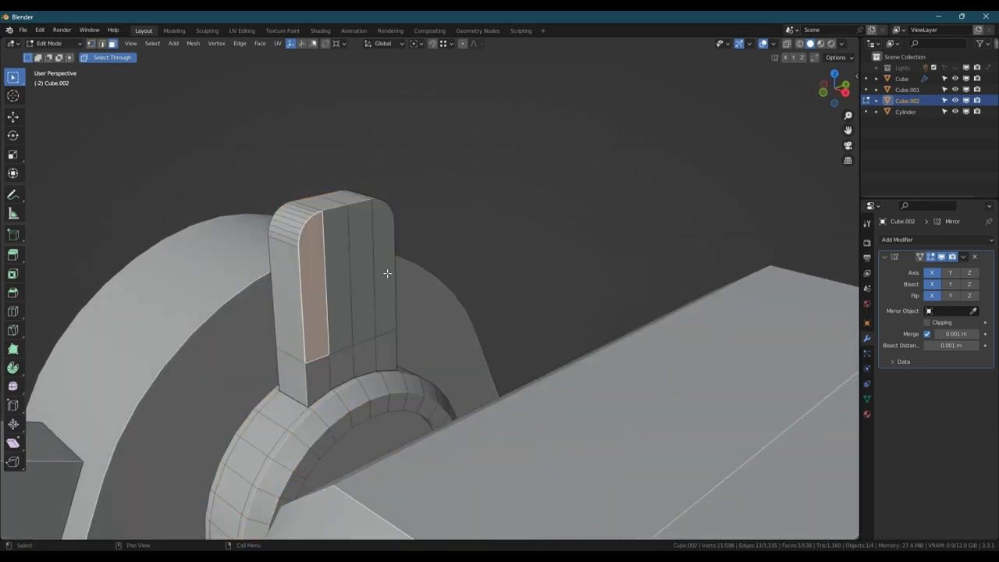
ctrl+click(385, 273)
middle_drag(385, 273, 425, 259)
key(1)
click(310, 254)
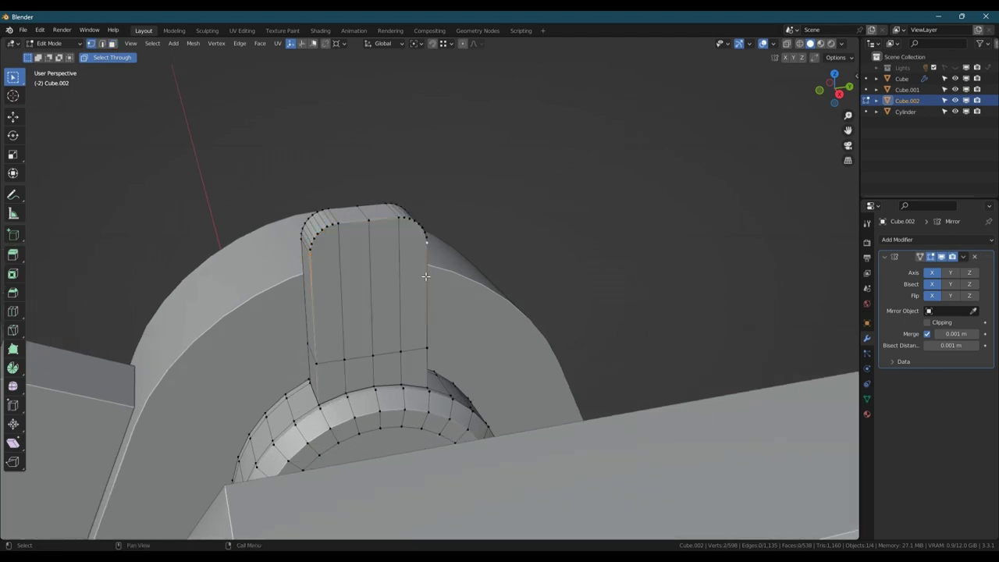
middle_drag(280, 240, 378, 279)
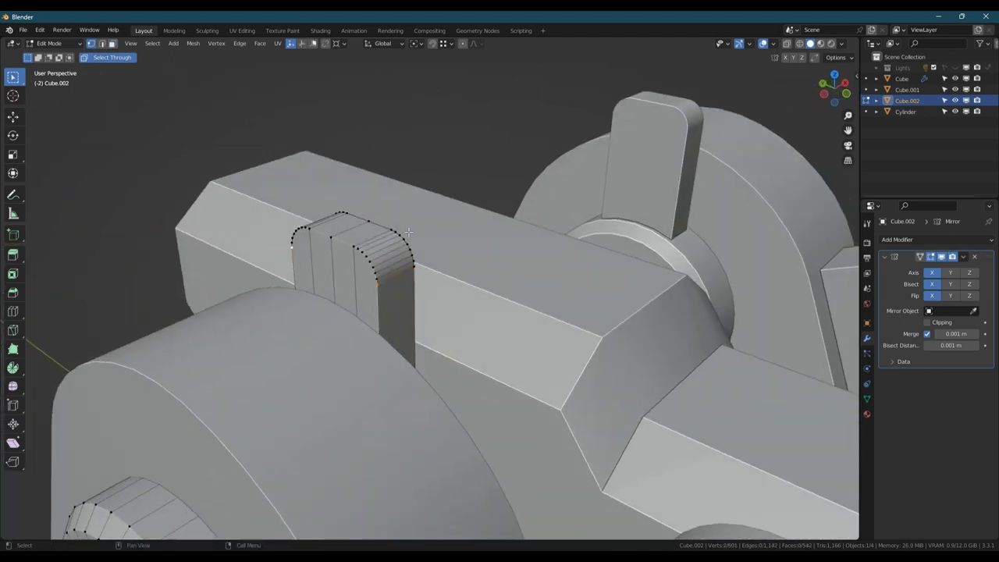
key(j)
Select the faces above the base row on the tab's inner broad side and try insetting them
middle_drag(408, 232, 334, 284)
key(3)
click(334, 289)
ctrl+shift+click(400, 275)
click(403, 258)
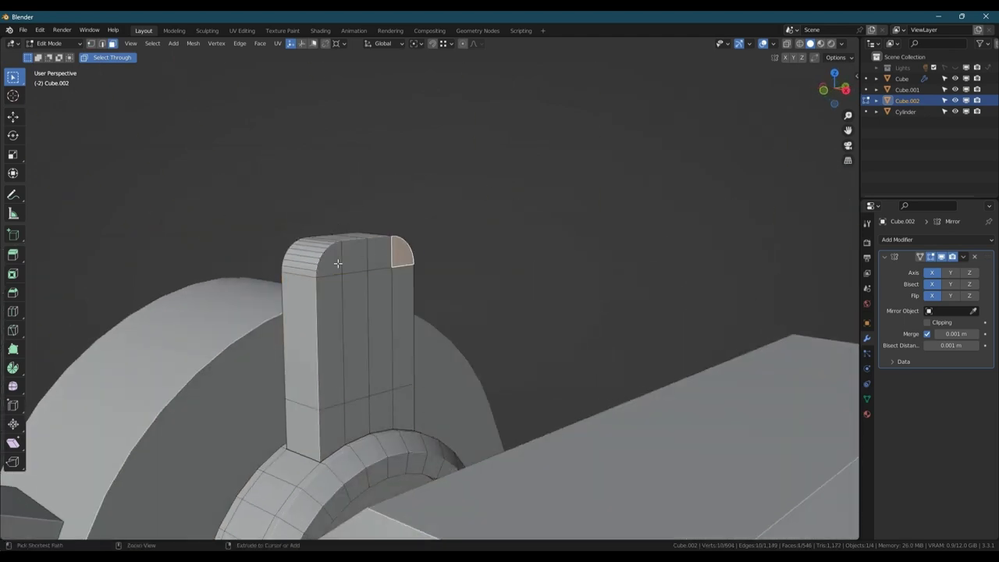
ctrl+click(337, 263)
ctrl+click(333, 303)
ctrl+click(402, 302)
key(i)
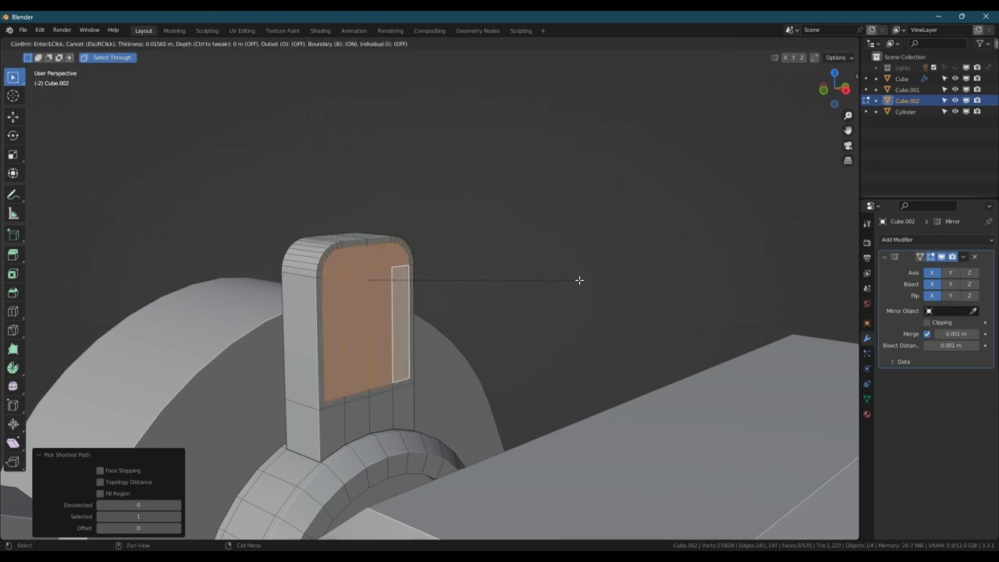
right_click(578, 280)
Add the matching faces on the tab's opposite side to the selection and inset both sides about 0.031 m
middle_drag(275, 273, 412, 324)
shift+click(356, 307)
ctrl+click(293, 278)
ctrl+click(294, 285)
ctrl+click(358, 334)
middle_drag(466, 301, 344, 254)
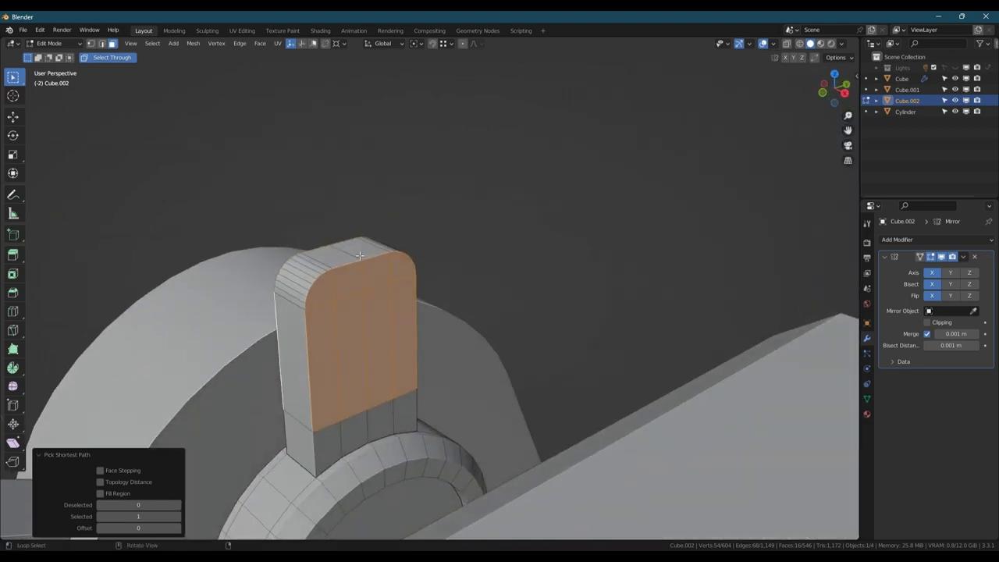
key(i)
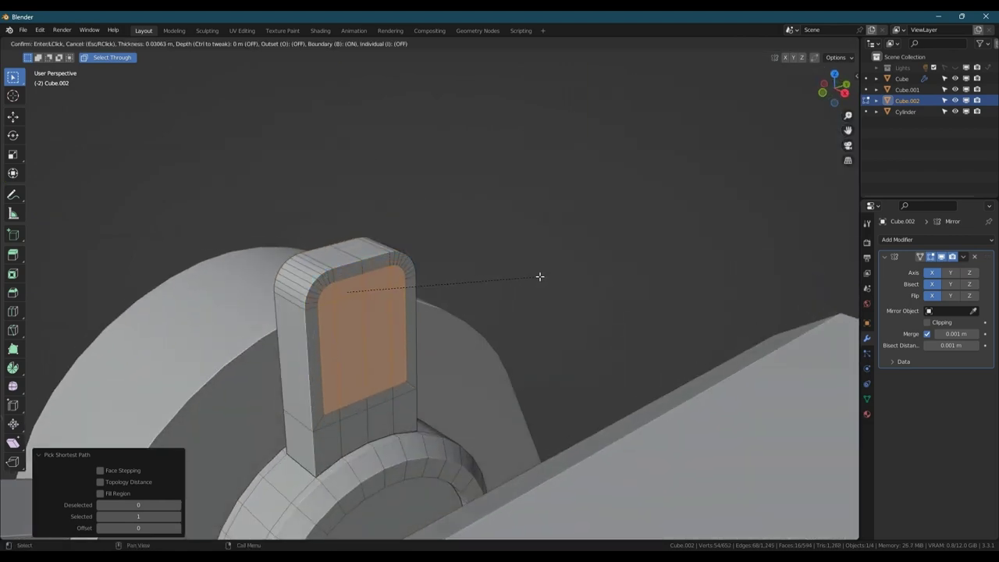
click(540, 276)
Bridge the two inset face groups to cut a window through the upright tab
scroll(413, 316, down, 3)
mouse_move(406, 315)
middle_down()
mouse_move(491, 294)
mouse_move(396, 307)
middle_up()
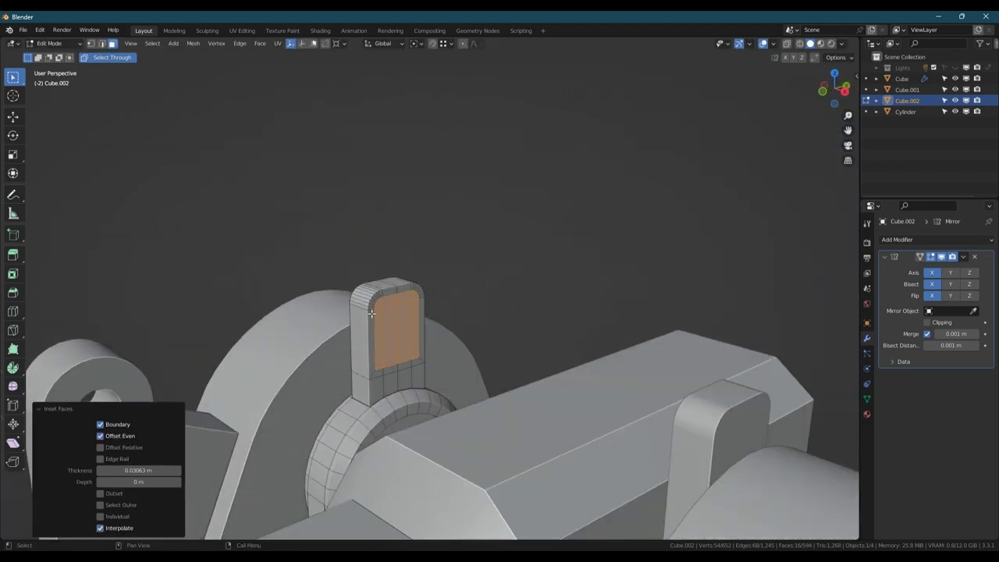
scroll(397, 307, up, 3)
right_click(400, 304)
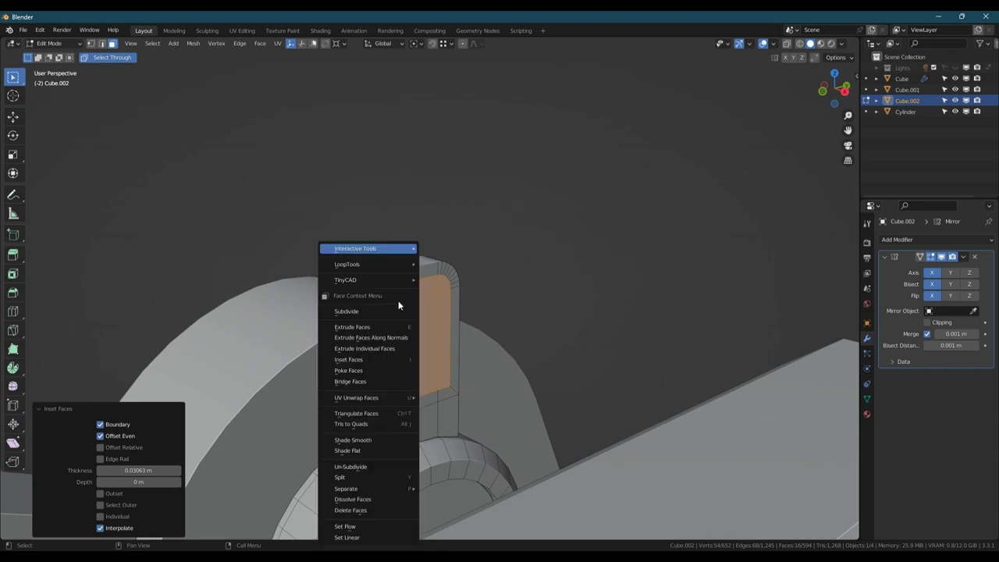
click(360, 382)
middle_drag(360, 379, 337, 331)
scroll(374, 339, down, 5)
scroll(404, 330, up, 2)
scroll(381, 346, up, 3)
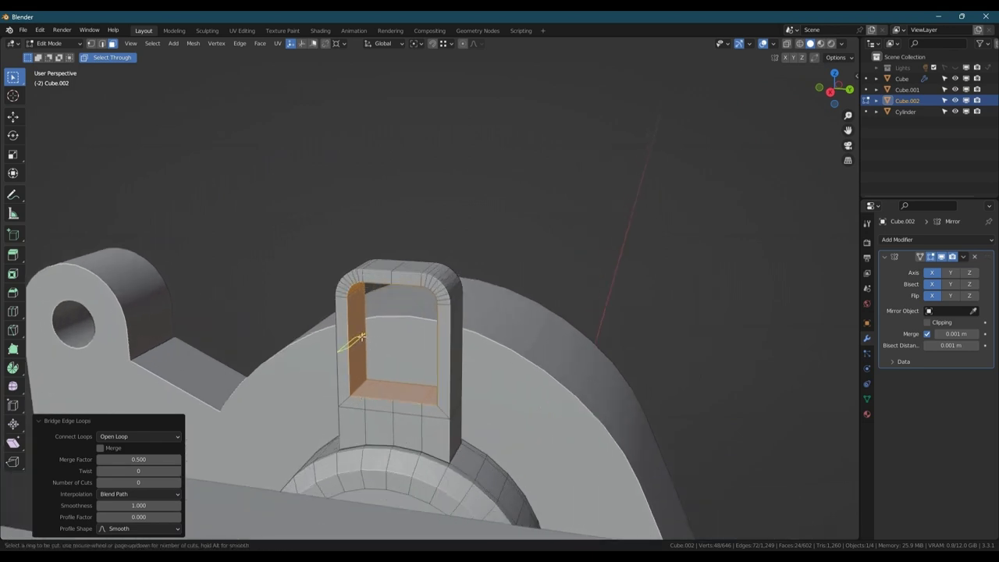
Add edge cuts across both uprights of the tab's window and flatten them by scaling Z to 0
click(362, 337)
right_click(363, 336)
alt+shift+click(356, 343)
key(s)
key(z)
key(0)
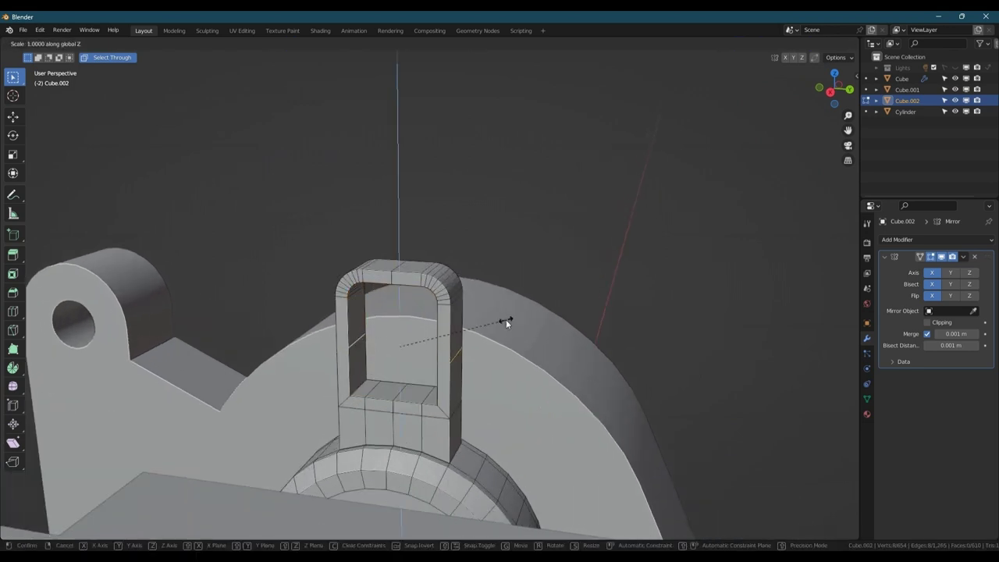
key(Return)
Extrude the two inner faces above the tab's window along X toward the middle of the stand
scroll(451, 340, down, 3)
middle_drag(409, 343, 343, 300)
key(Tab)
scroll(372, 266, up, 2)
key(Tab)
key(3)
click(368, 267)
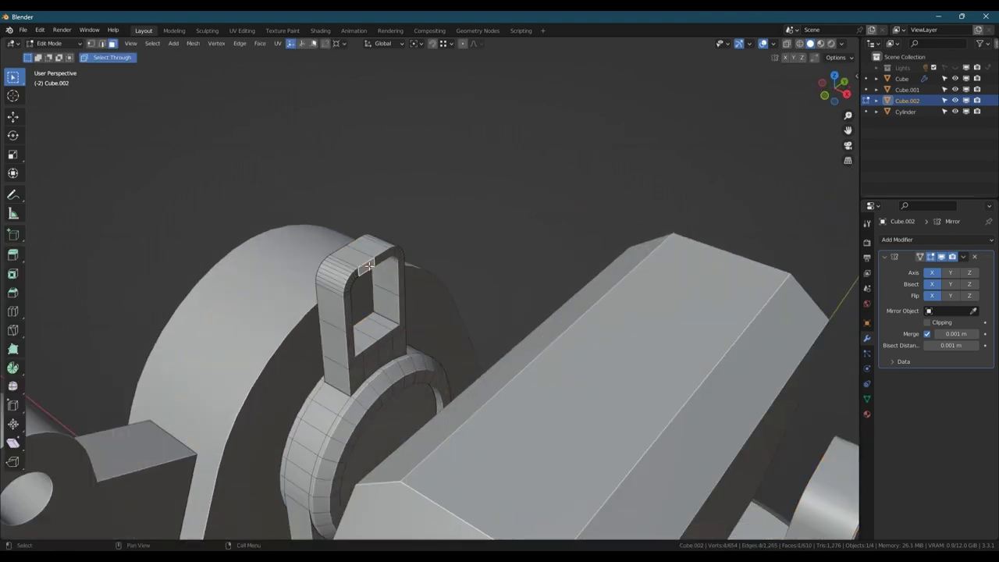
shift+click(374, 265)
scroll(398, 268, down, 2)
middle_drag(401, 268, 408, 278)
key(e)
key(x)
click(455, 288)
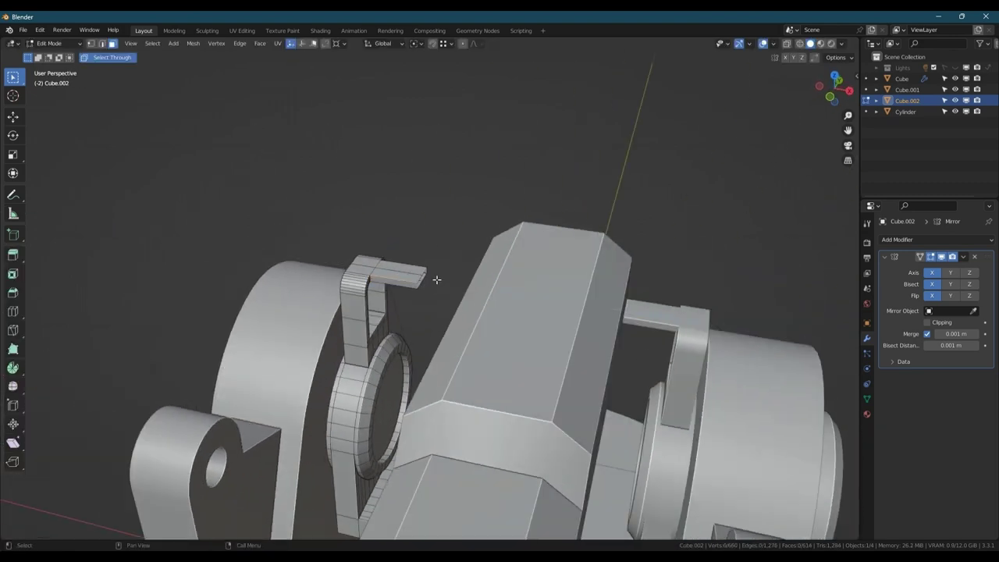
Move the extruded arm's end edges along X to the centre so that both mirrored halves meet as a crossbar
key(2)
double_click(427, 278)
key(g)
key(x)
click(520, 303)
key(Tab)
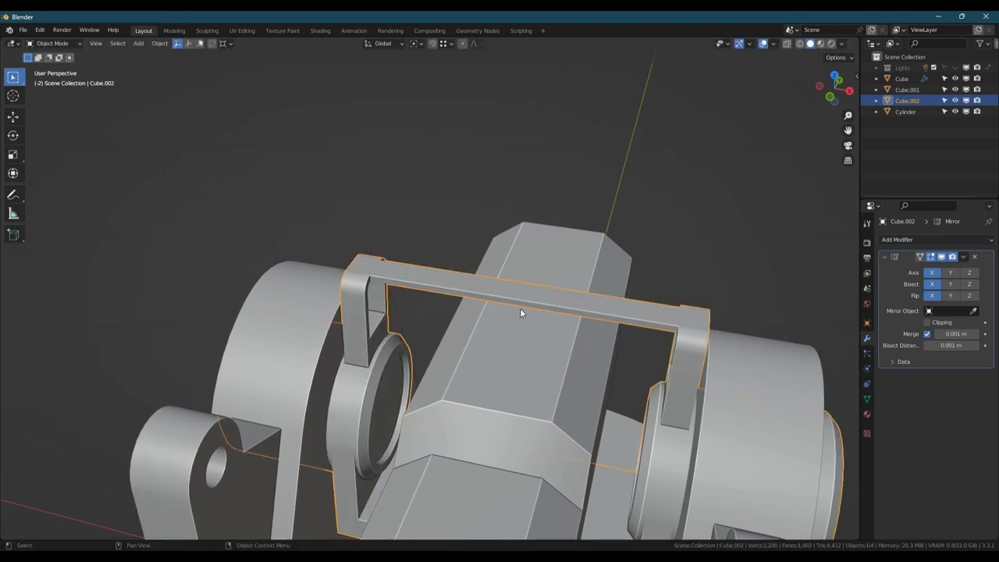
Apply the Mirror modifier on the pivot pin and crossbar object
scroll(520, 309, down, 2)
middle_drag(521, 309, 338, 310)
scroll(447, 296, up, 2)
scroll(534, 309, up, 2)
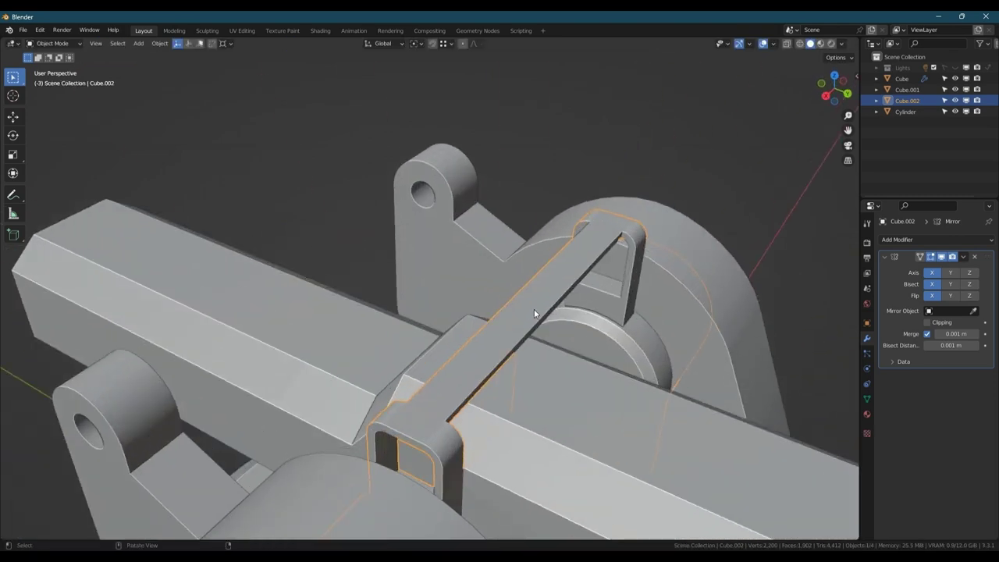
middle_drag(533, 310, 633, 355)
key(Tab)
key(3)
key(Tab)
key(ctrl+a)
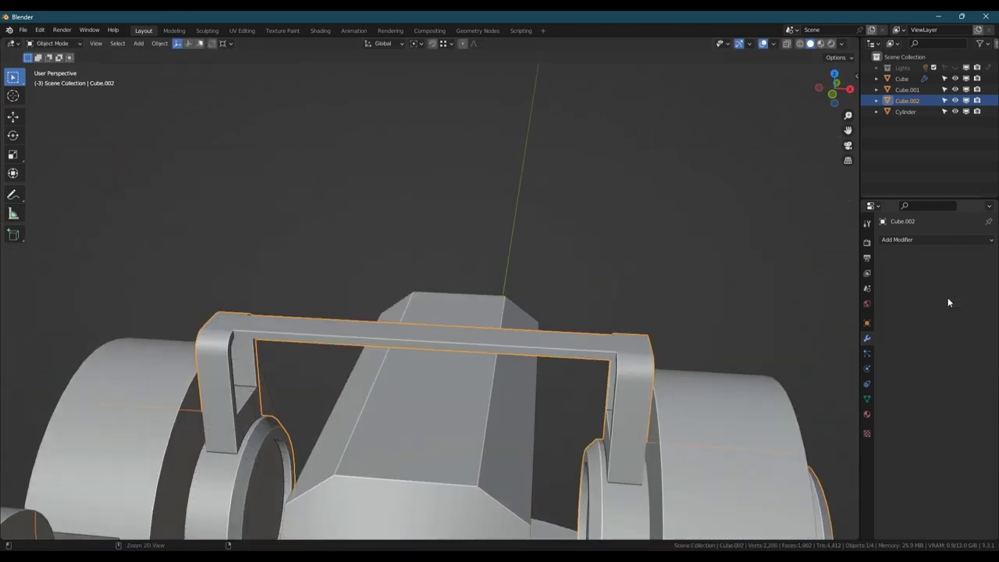
Bevel the crossbar's centre edge loop into a wide middle section and inset that section about 0.042 m
key(Tab)
key(2)
double_click(420, 336)
middle_drag(420, 337, 406, 360)
key(ctrl+b)
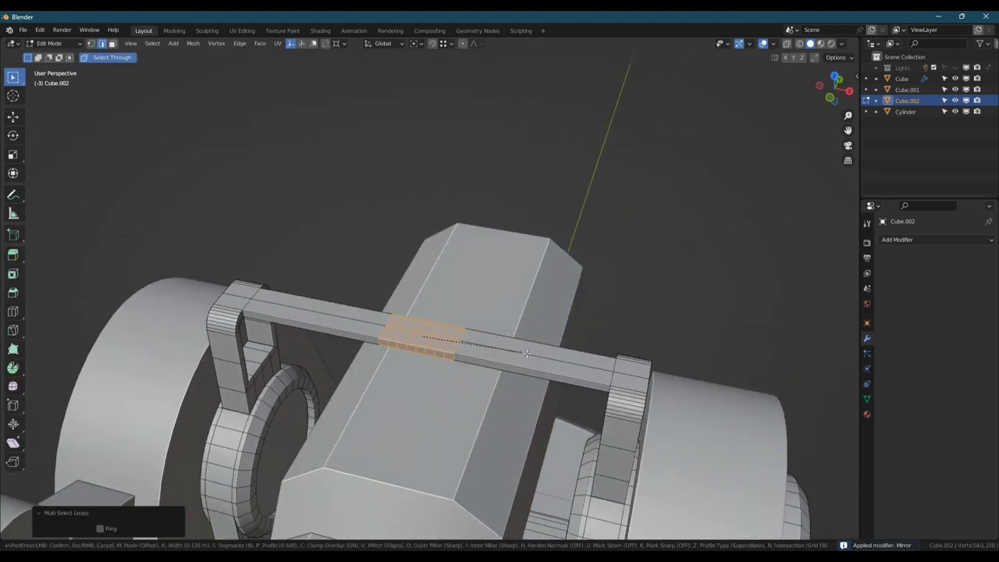
click(599, 368)
key(i)
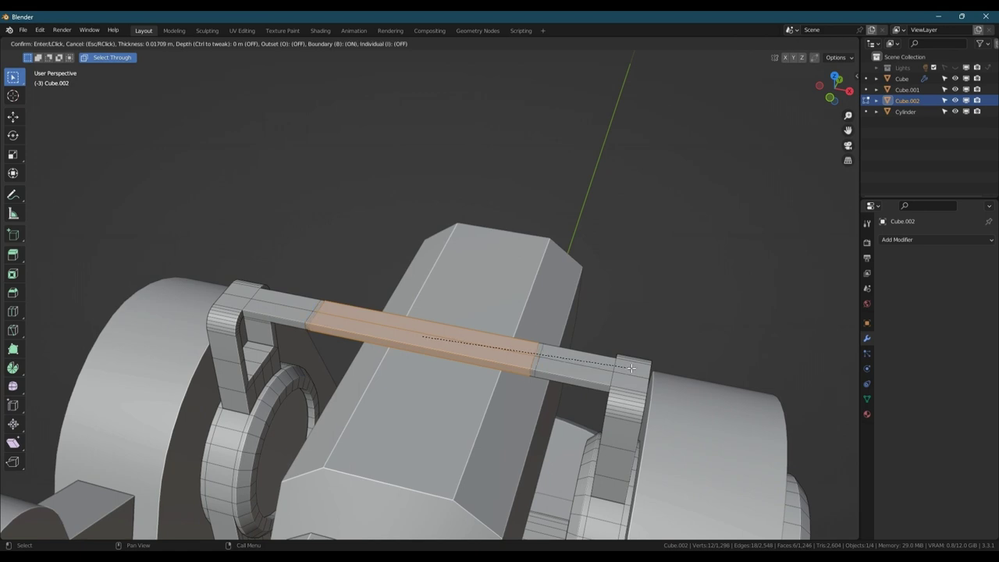
click(624, 365)
Scale the crossbar's inset middle section to 0.74 along Y and adjust it slightly along X
key(s)
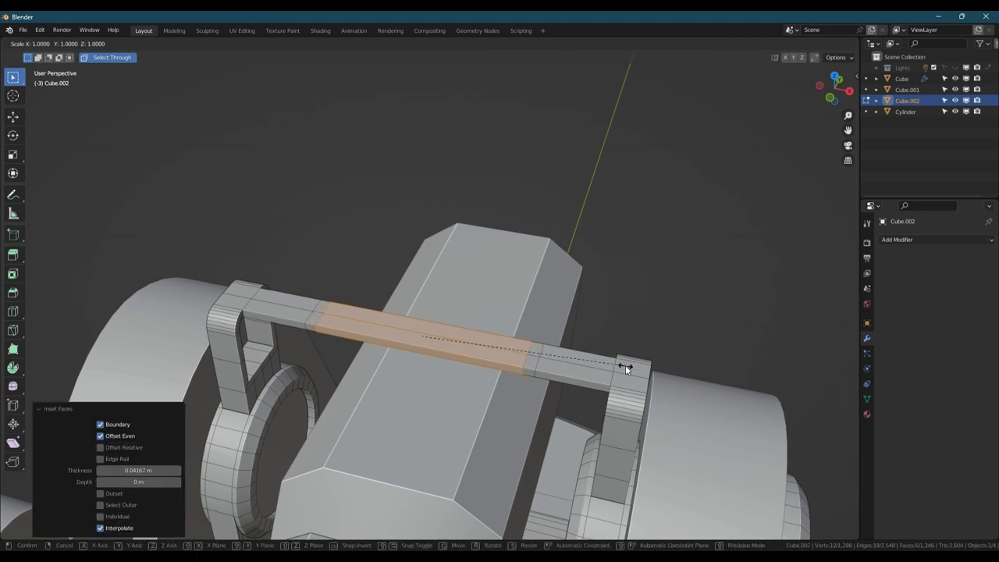
key(y)
click(575, 349)
key(s)
key(x)
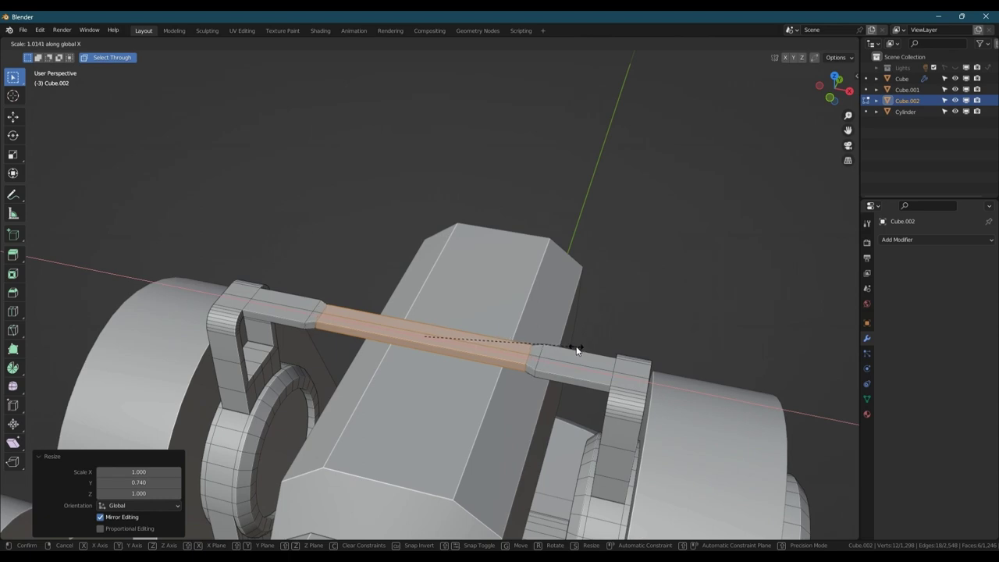
click(578, 350)
key(Tab)
scroll(538, 353, down, 4)
middle_drag(517, 356, 515, 336)
scroll(456, 342, up, 4)
scroll(457, 343, up, 2)
Add a centred loop cut to the crossbar and bevel it about 0.048 m wide with 2 segments
key(Tab)
key(ctrl+r)
click(511, 338)
right_click(511, 338)
key(ctrl+b)
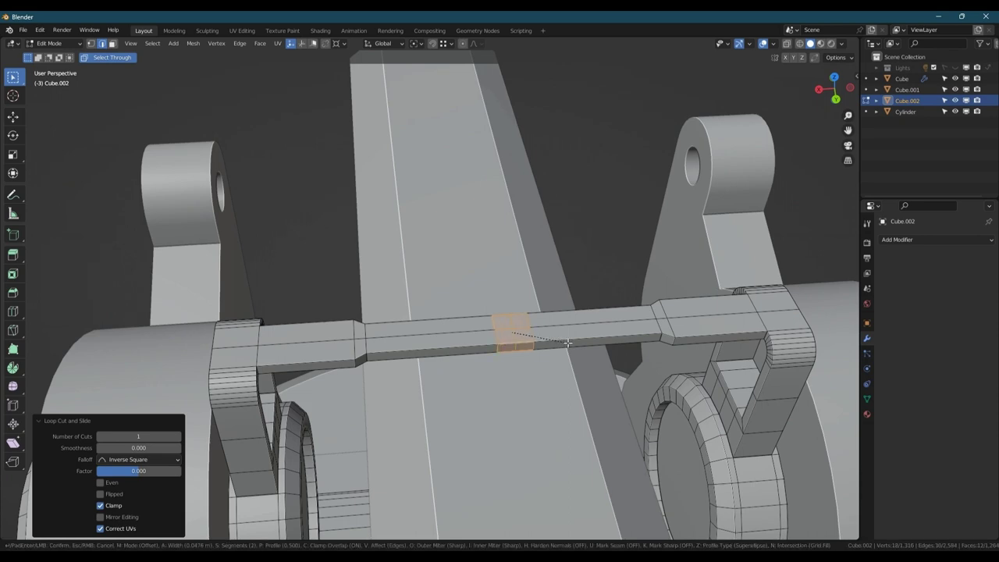
click(567, 344)
scroll(468, 342, down, 4)
middle_drag(437, 342, 554, 311)
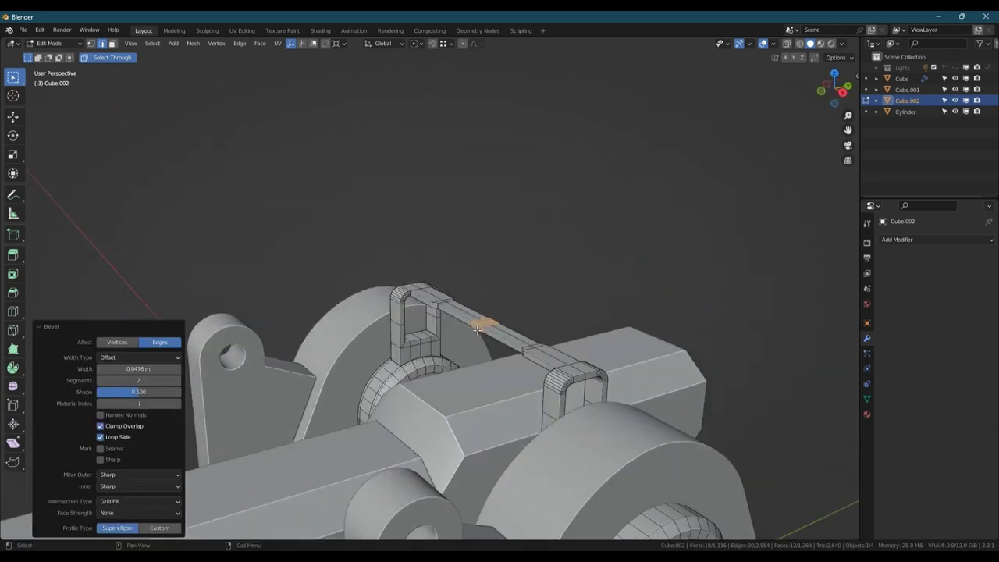
Lower the crossbar and the rounded tab tops about 0.08 m along Z in the front view
key(Tab)
middle_drag(478, 331, 545, 302)
key(Tab)
key(Tab)
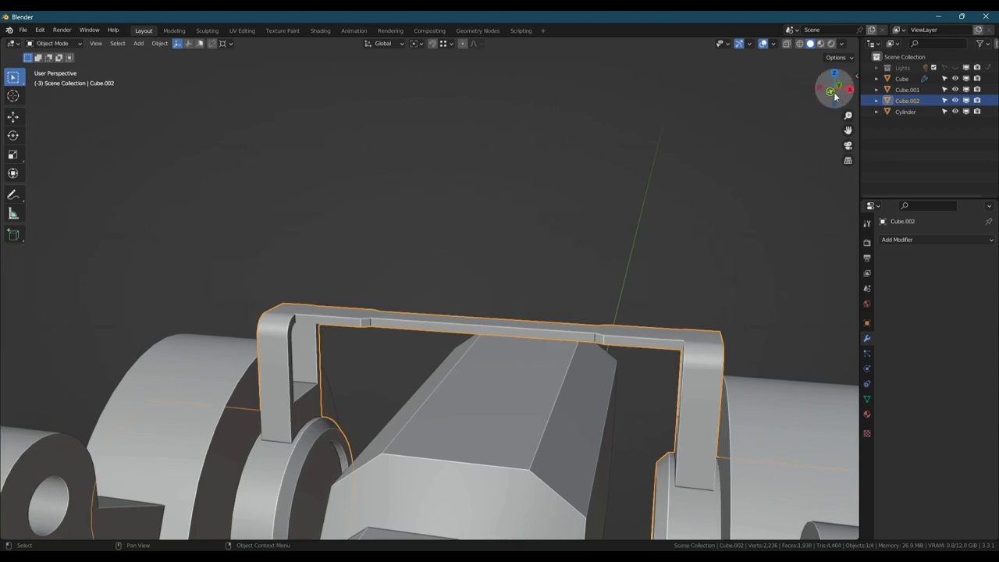
click(834, 94)
key(Tab)
drag(196, 194, 736, 340)
key(g)
key(z)
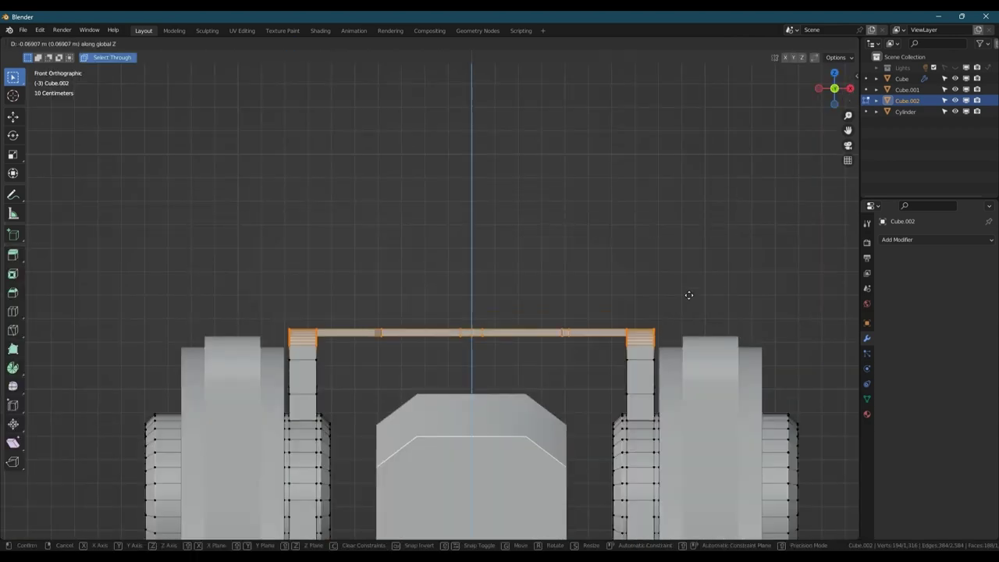
click(689, 298)
Raise the crossbar's narrowed middle section about 0.017 m along Z
middle_drag(671, 309, 605, 361)
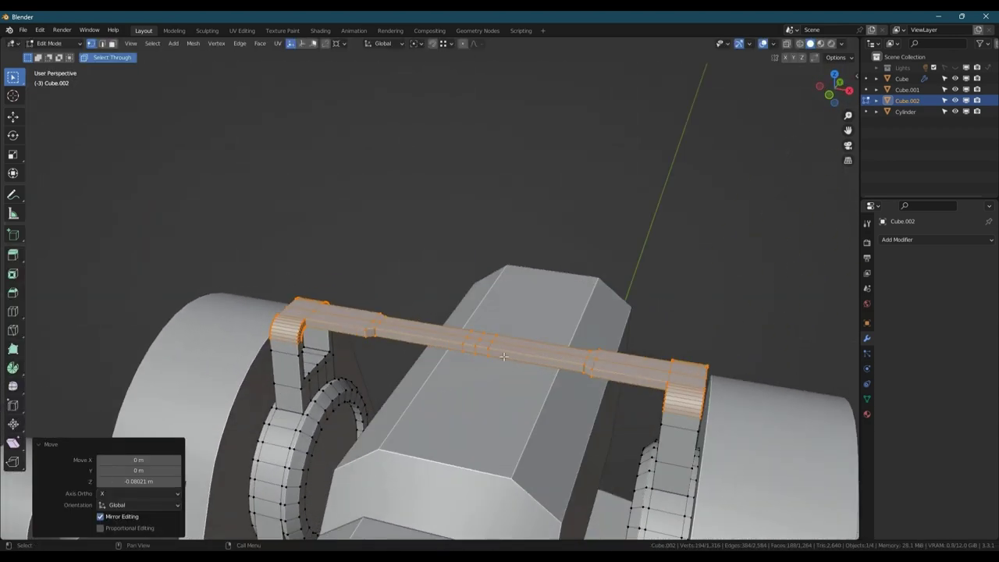
middle_drag(432, 355, 472, 340)
key(3)
middle_drag(413, 297, 377, 295)
drag(396, 269, 558, 397)
scroll(506, 306, up, 2)
key(g)
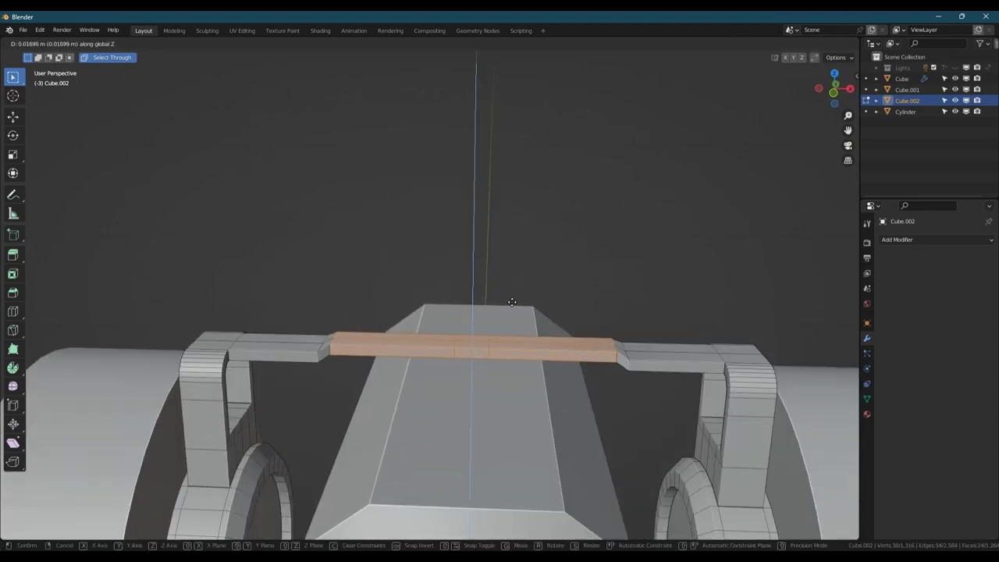
click(514, 301)
Examine the stepped crossbar and the whole stand from different distances and angles
key(Tab)
middle_drag(511, 309, 492, 290)
key(Tab)
scroll(317, 401, down, 3)
key(Tab)
scroll(439, 298, up, 3)
scroll(481, 355, down, 5)
scroll(492, 290, up, 3)
click(333, 373)
key(Tab)
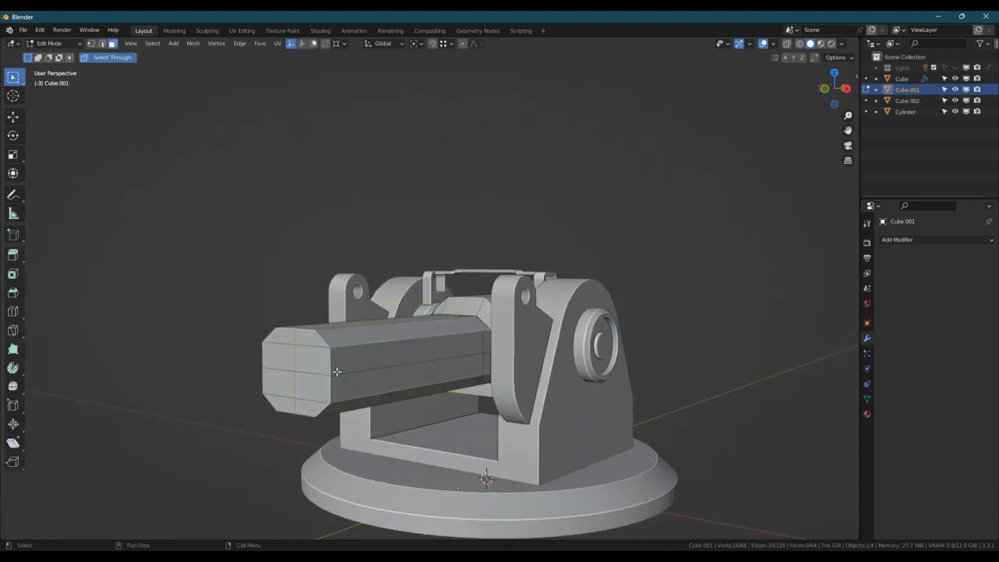
key(2)
double_click(353, 373)
key(ctrl+b)
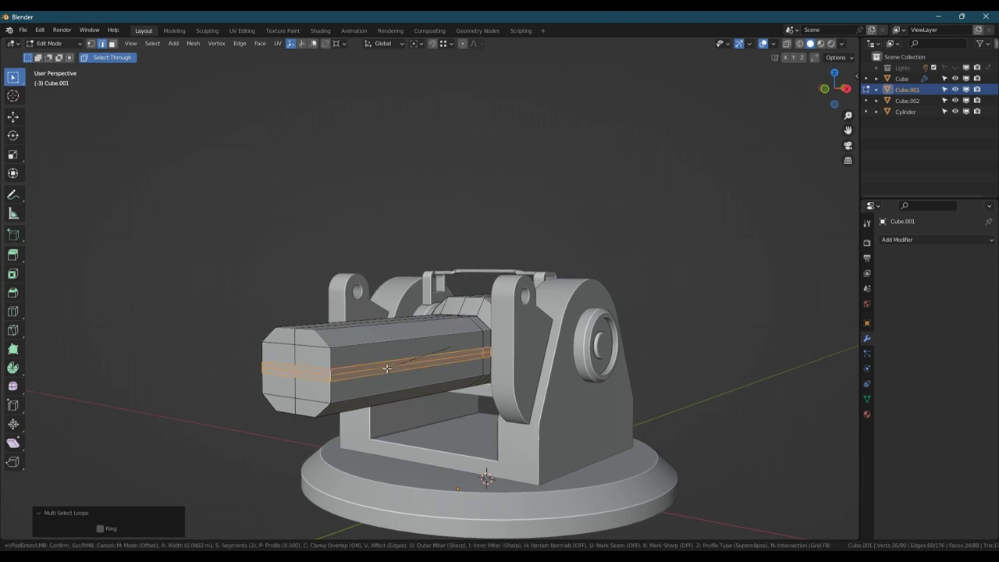
key(c)
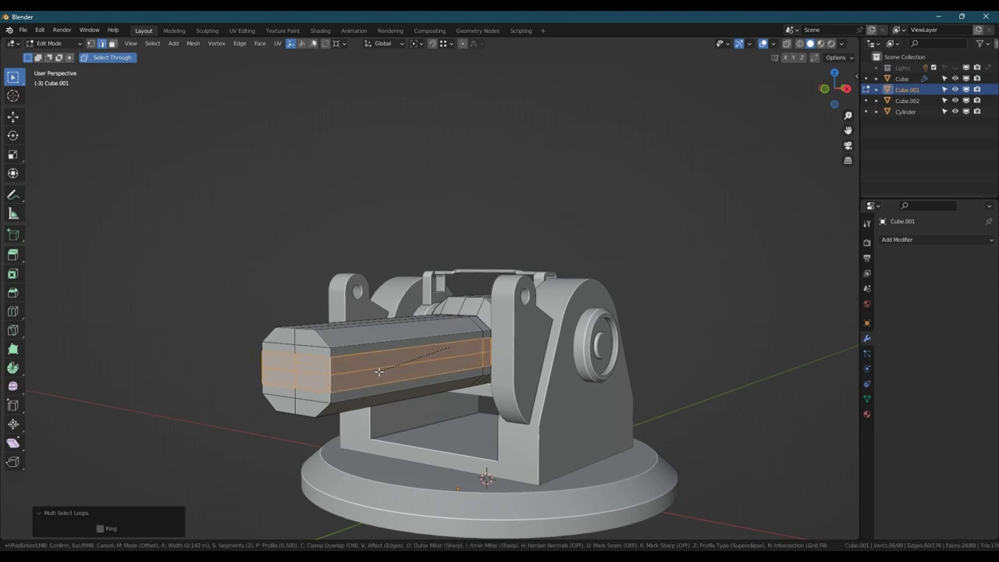
right_click(379, 372)
scroll(378, 372, down, 2)
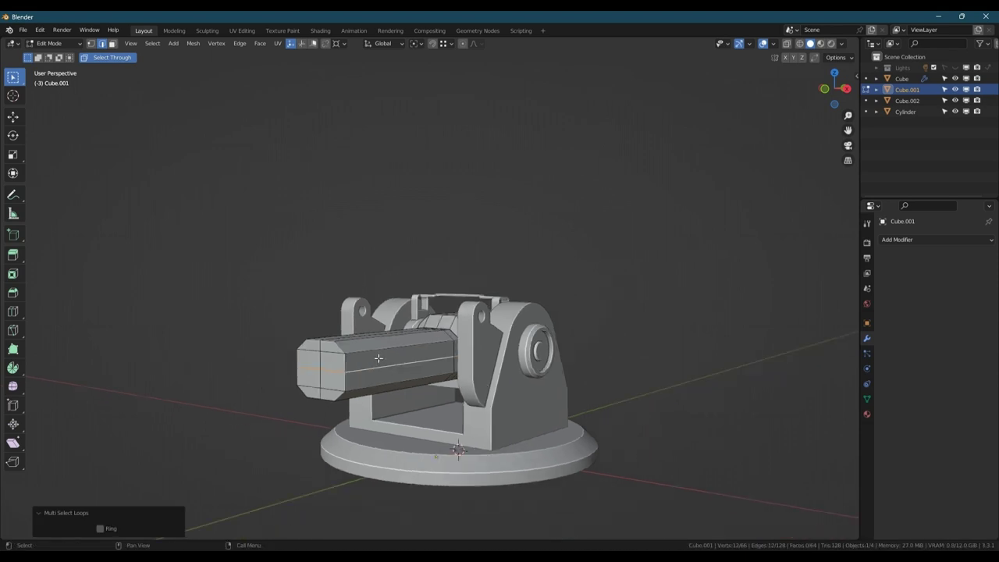
Add a cube and, with wireframes displayed, snap it to the middle vertex of the bar's front side edge
key(Tab)
key(shift+a)
mouse_move(357, 318)
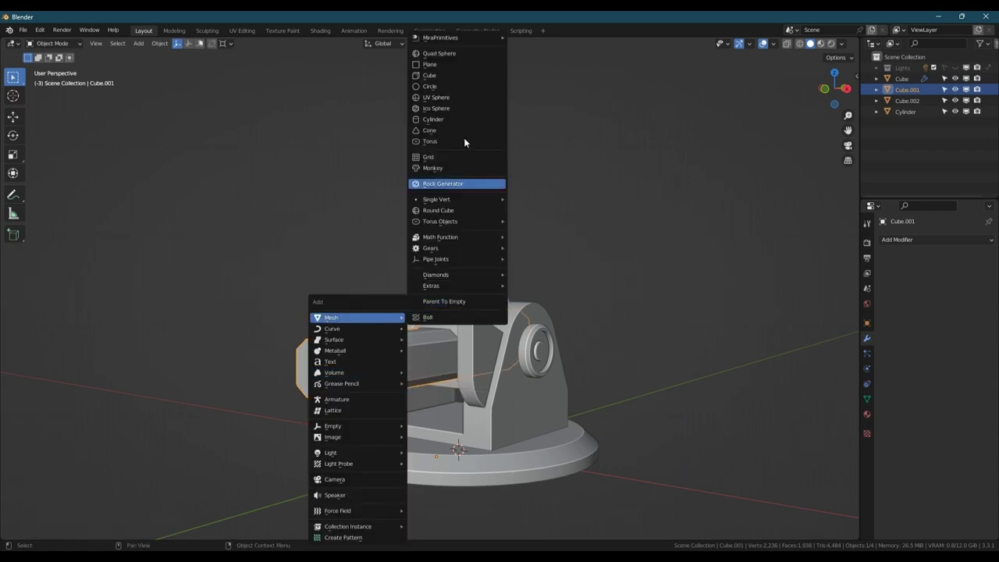
click(439, 77)
scroll(337, 376, up, 2)
key(shift+w)
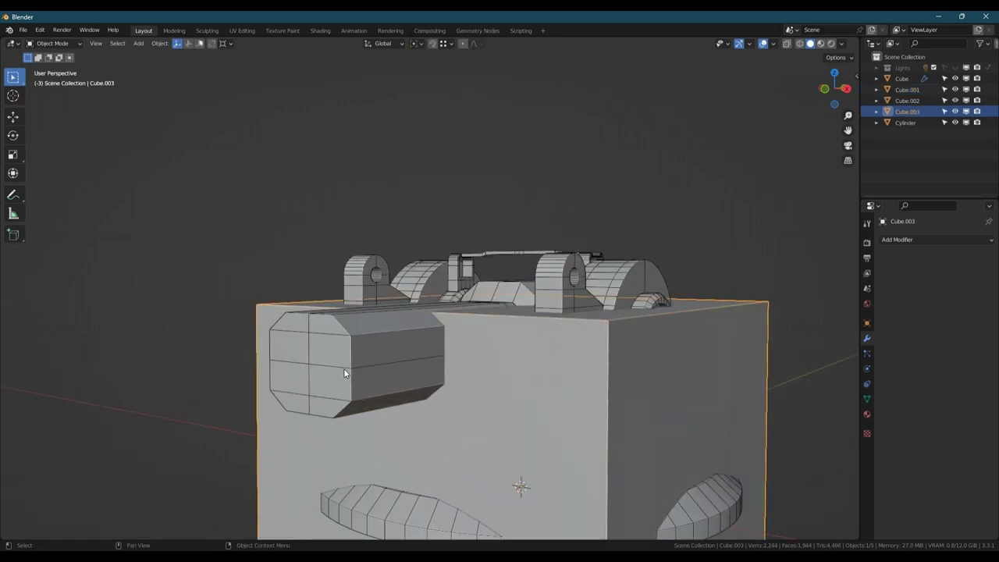
key(g)
ctrl+click(349, 367)
Scale the cube's mesh to 0.082 and shift it about 0.078 m along X out of the bar's side
scroll(348, 371, down, 5)
key(Tab)
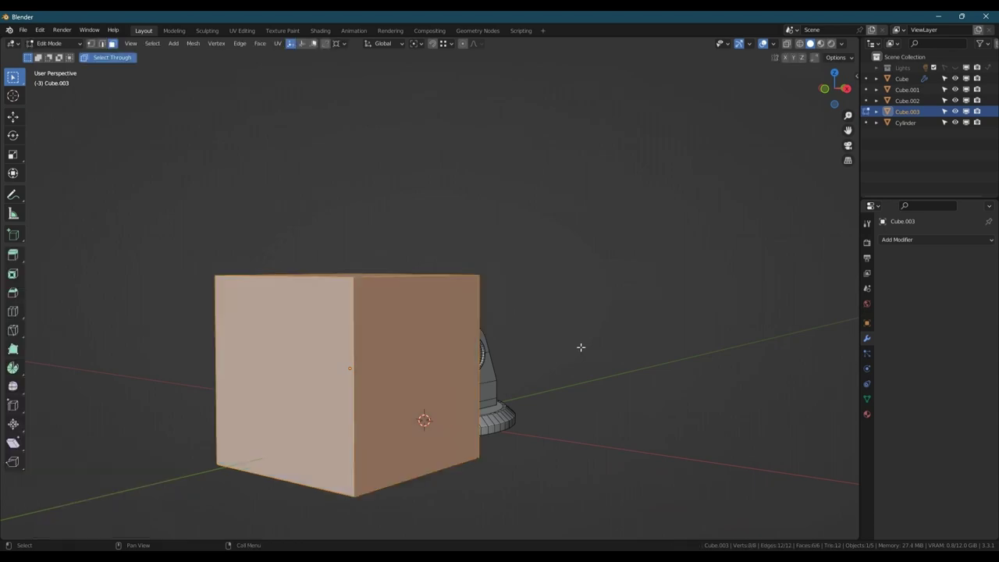
key(s)
click(360, 355)
scroll(361, 353, up, 6)
middle_drag(378, 337, 411, 355)
key(g)
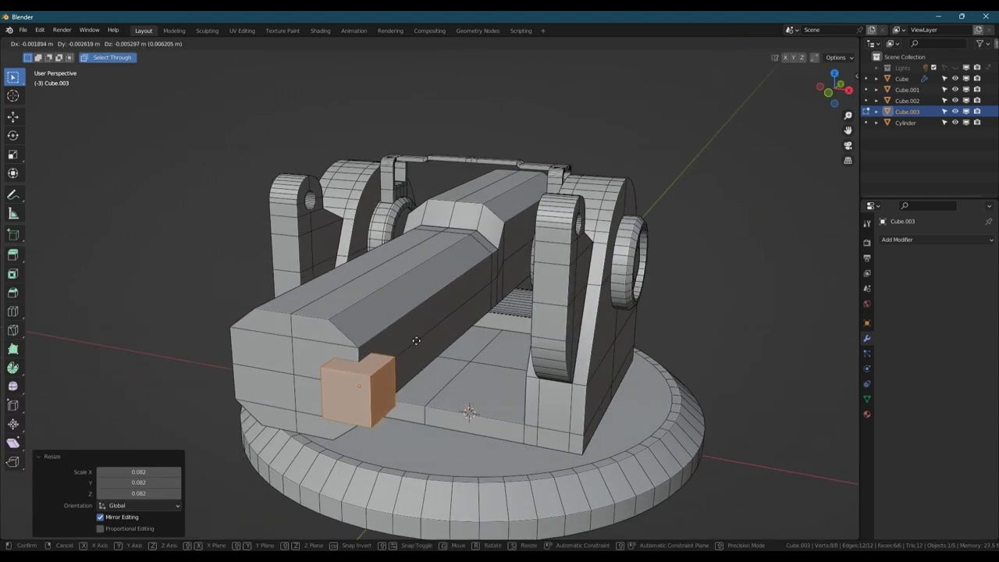
key(x)
click(429, 349)
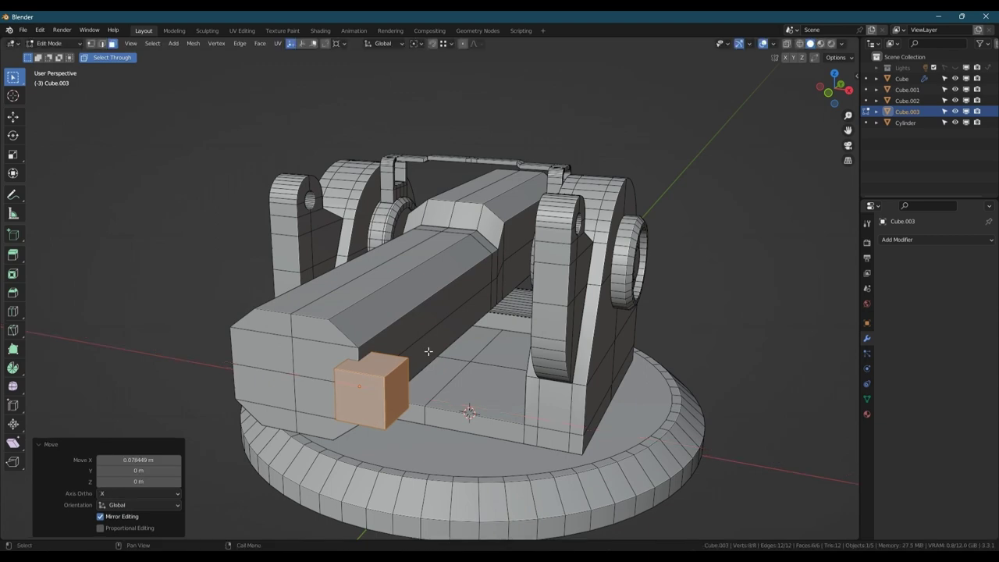
Stretch the block along the bar by moving its rear face about 1.59 m along Y
middle_drag(429, 350, 359, 370)
scroll(419, 365, up, 1)
middle_drag(419, 366, 367, 355)
click(396, 398)
scroll(395, 397, down, 4)
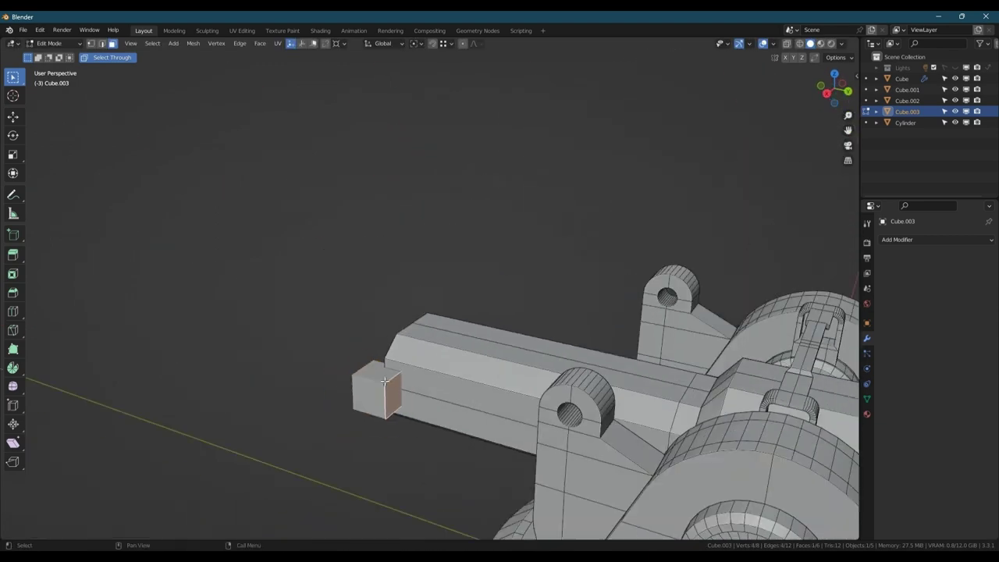
middle_drag(394, 396, 476, 406)
key(g)
key(y)
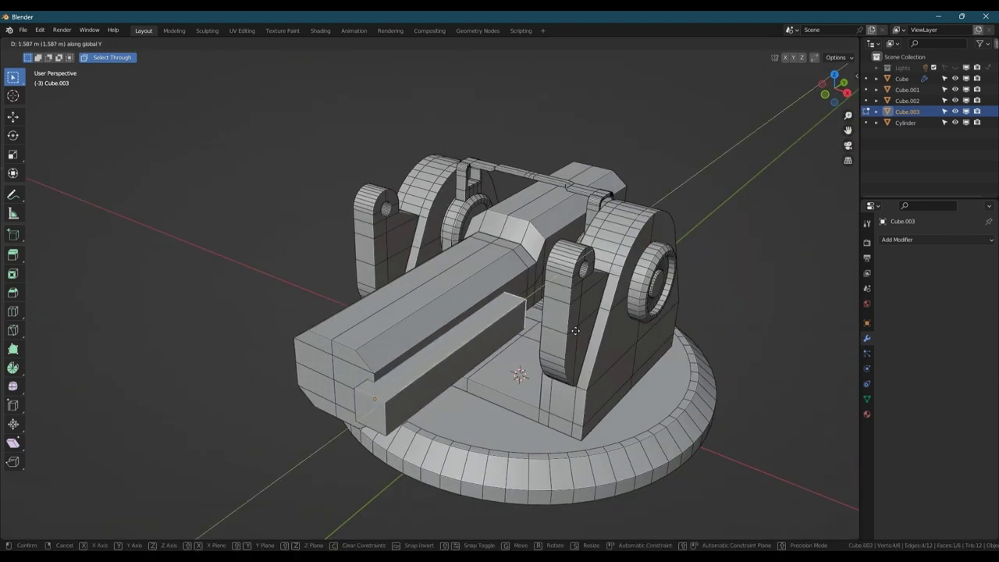
click(574, 331)
Shift the block's long outer side face slightly inward along X
key(2)
key(3)
click(501, 329)
key(g)
key(x)
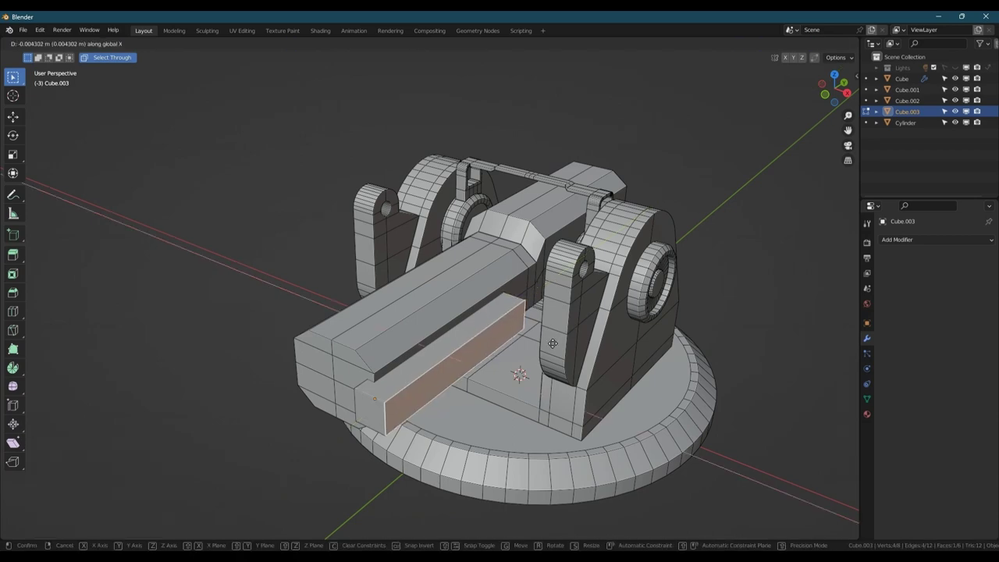
click(537, 343)
Move the block's outer rear vertical edge 0.11257 m along Y to slant that end
key(2)
click(511, 315)
middle_drag(512, 315, 484, 296)
scroll(499, 327, up, 5)
key(g)
key(y)
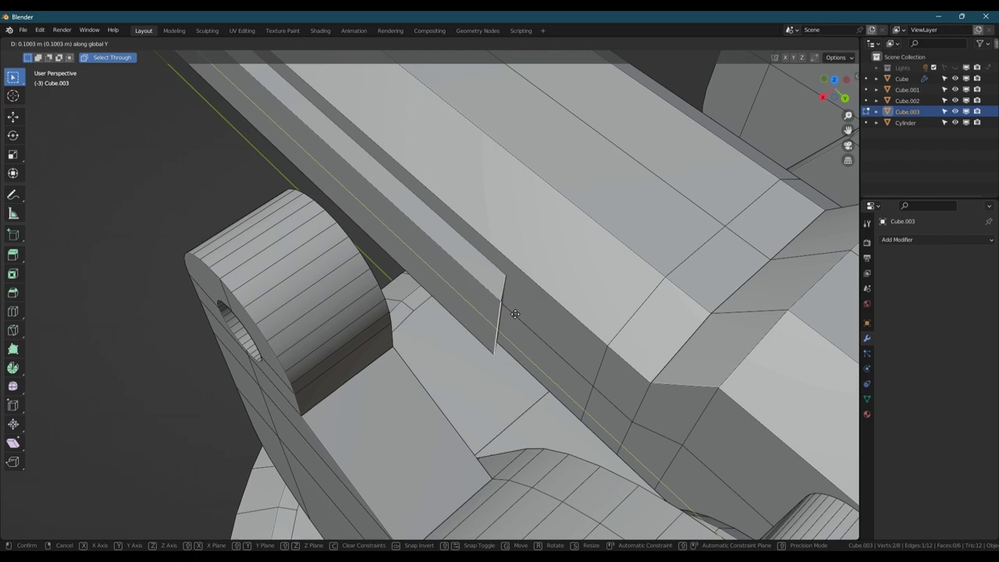
click(520, 315)
scroll(515, 315, down, 6)
middle_drag(484, 316, 581, 281)
scroll(468, 289, down, 3)
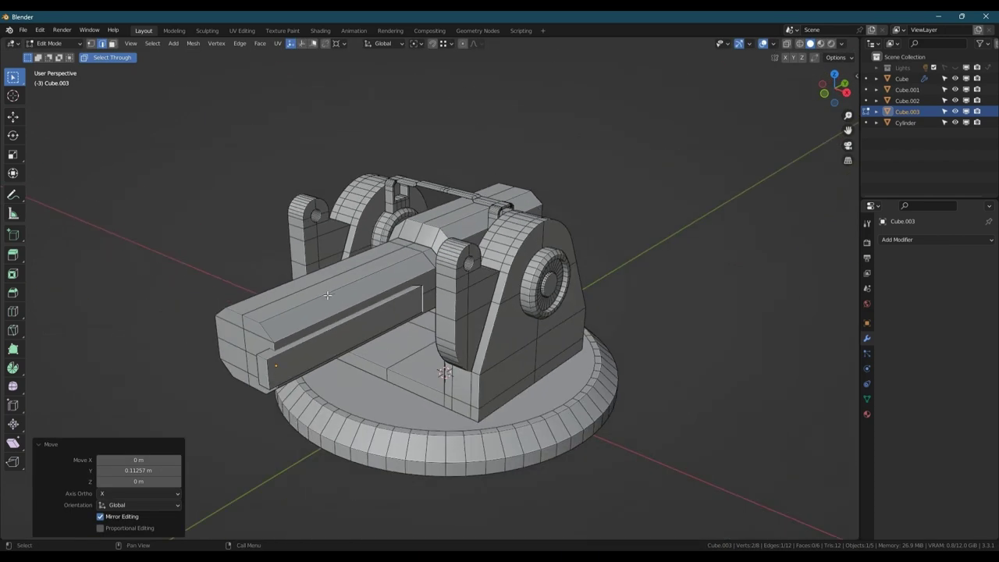
Subtract the long block from the stepped bar with a Bool Tool brush difference and turn off the wireframe display
middle_drag(314, 301, 340, 337)
key(Tab)
shift+click(329, 322)
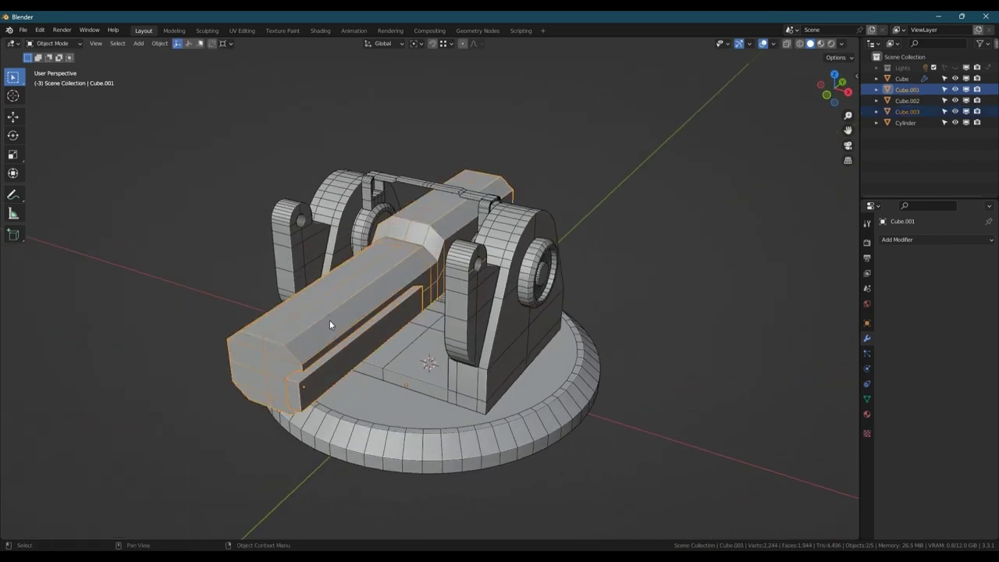
key(ctrl+shift+b)
click(294, 380)
key(Tab)
key(shift+z)
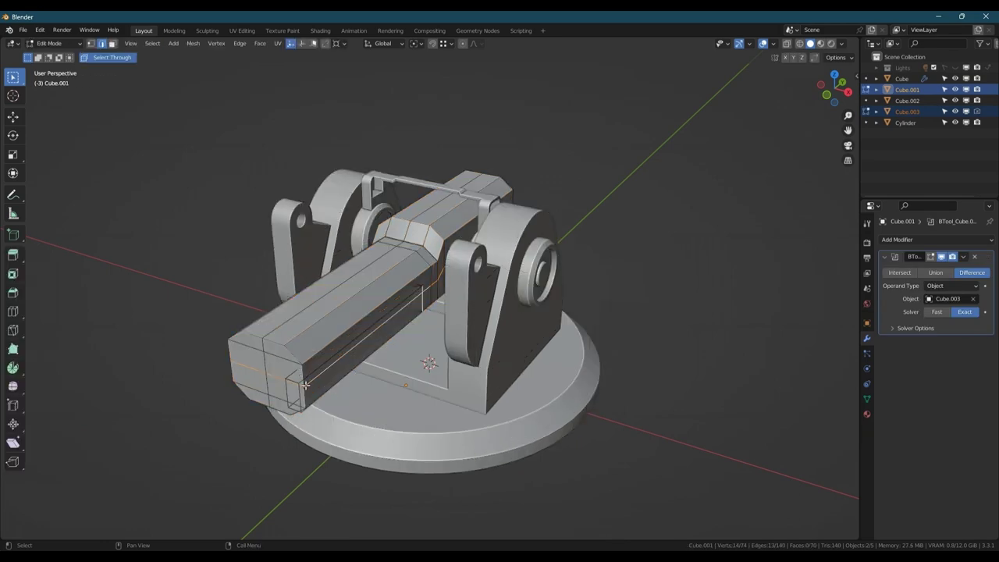
key(Tab)
click(330, 378)
scroll(331, 379, up, 3)
middle_drag(336, 380, 344, 343)
key(Tab)
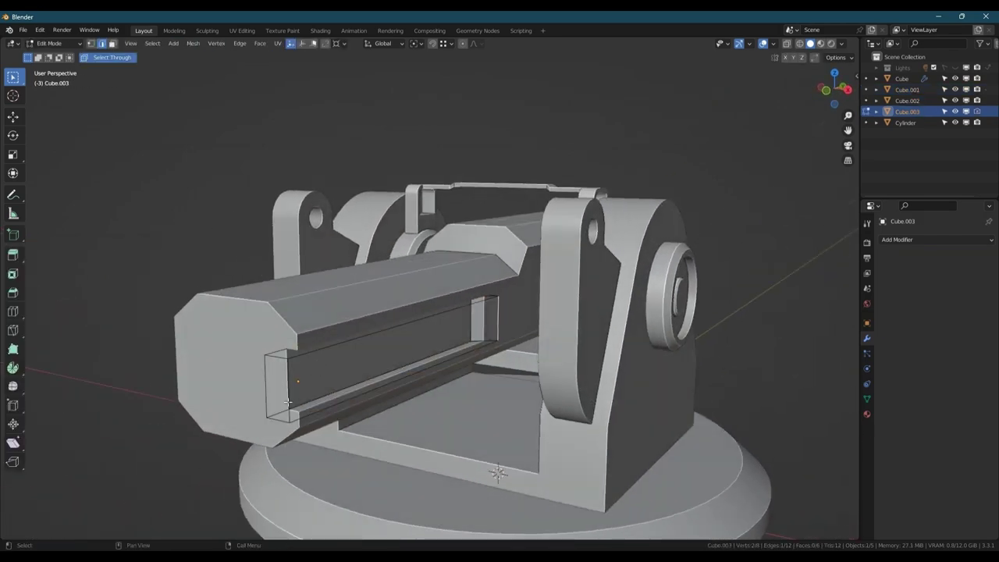
key(a)
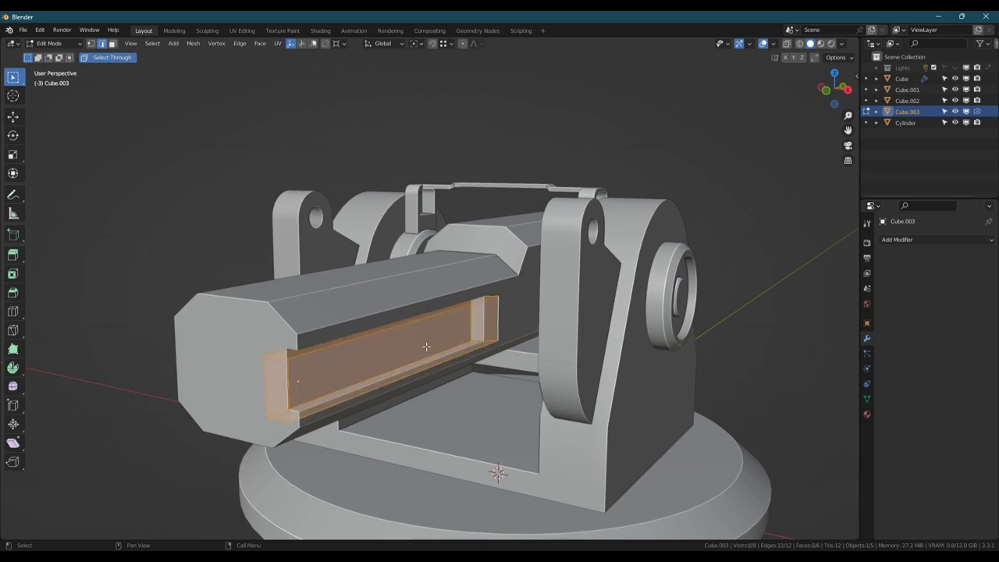
scroll(426, 346, up, 2)
key(ctrl+b)
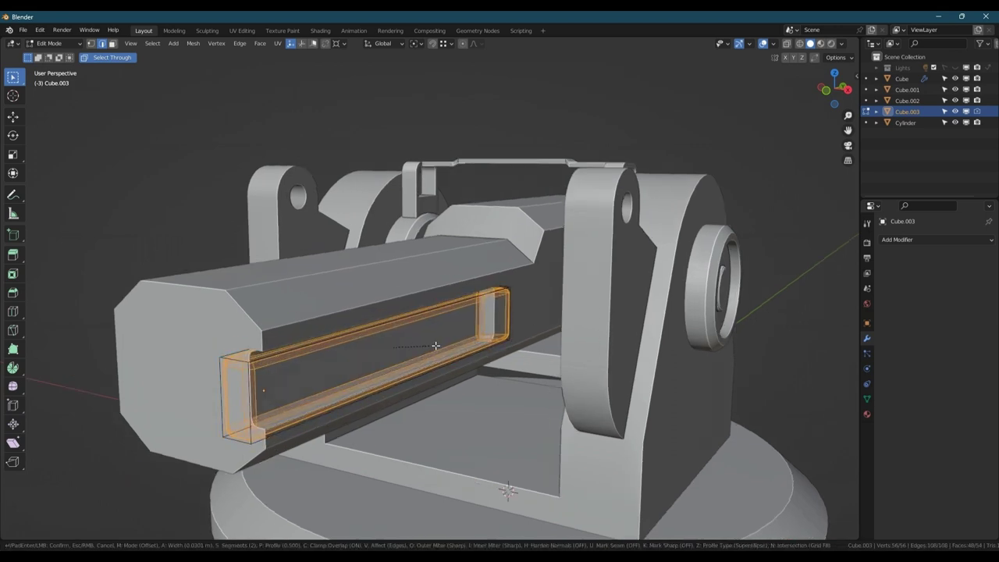
right_click(439, 346)
key(Tab)
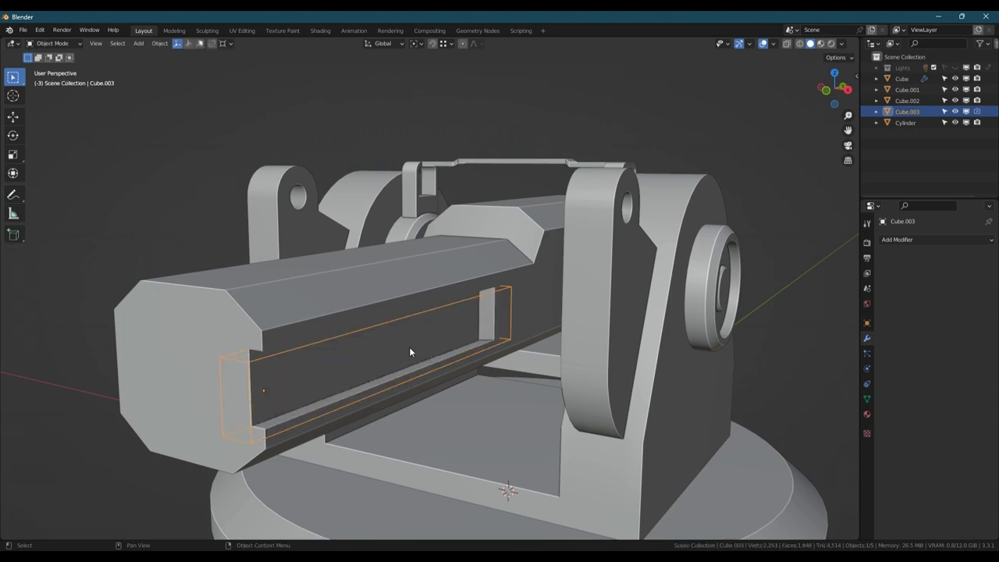
Apply the Boolean cut to the stepped bar using Bool Tool's apply-all-brushes option
scroll(408, 348, down, 3)
click(356, 326)
key(ctrl+shift+b)
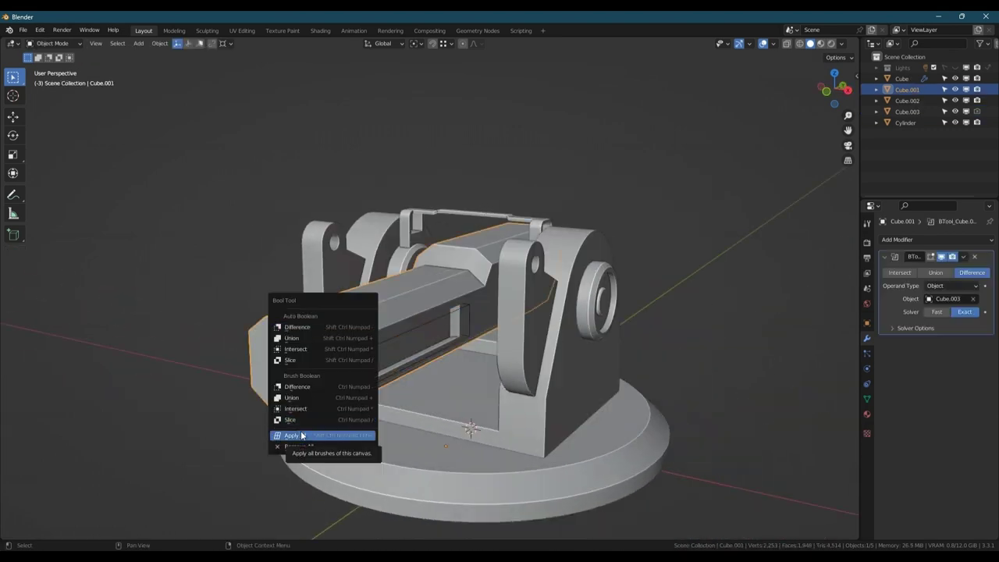
click(301, 436)
Mirror the grooved bar across X with bisect enabled, and apply the modifier so both sides carry the groove
mouse_move(434, 345)
middle_down()
mouse_move(420, 329)
mouse_move(429, 342)
middle_up()
click(409, 337)
key(q)
click(408, 337)
click(932, 284)
click(931, 296)
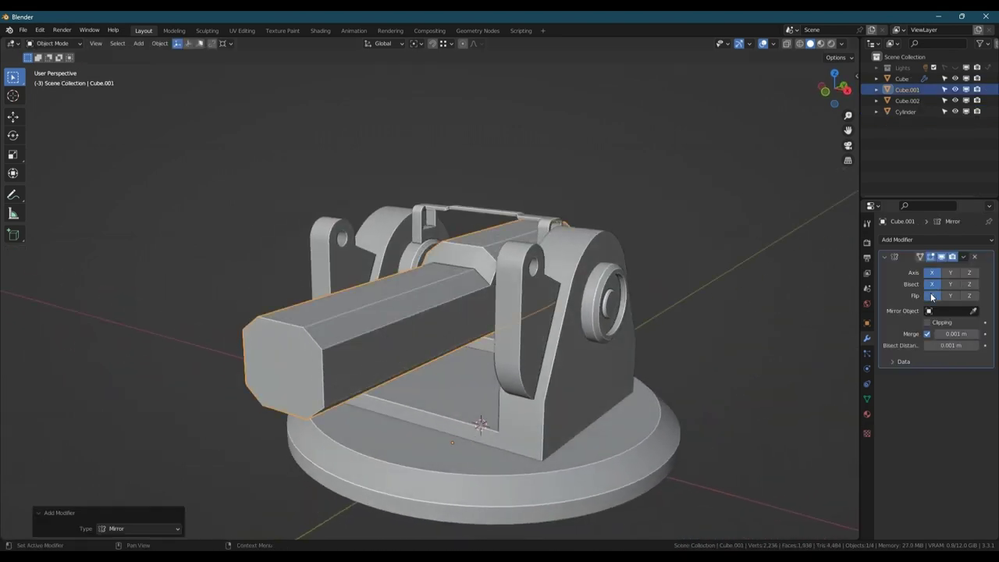
key(ctrl+a)
Try a centred lengthwise loop cut along one side of the bar's top face and undo it
middle_drag(334, 315, 462, 326)
scroll(374, 321, up, 2)
key(Tab)
key(ctrl+r)
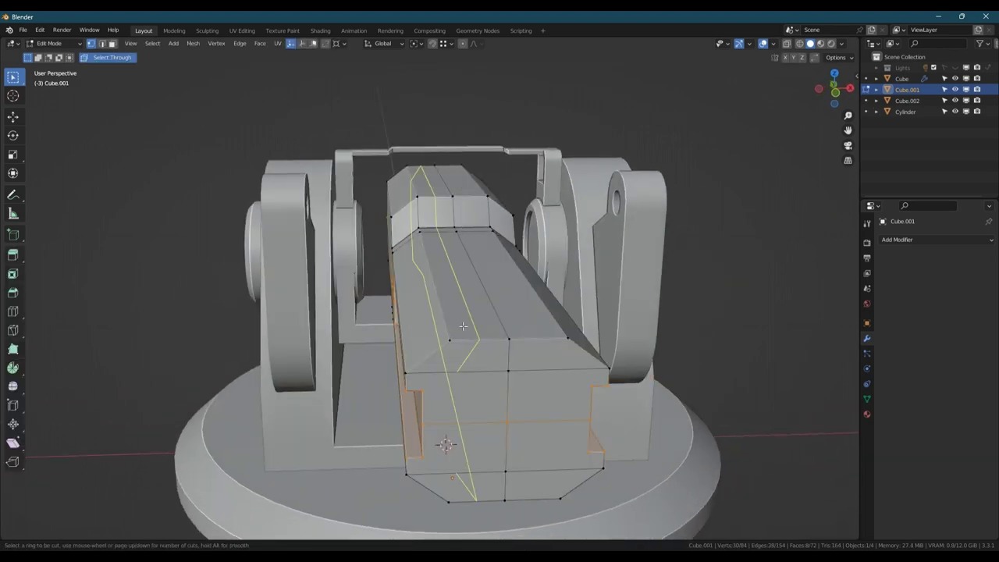
click(463, 326)
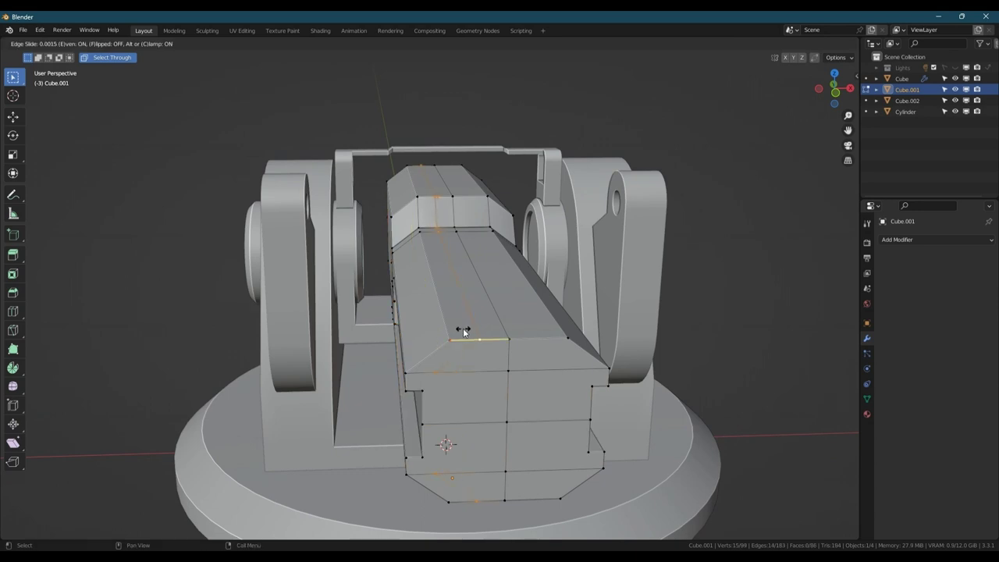
right_click(464, 331)
key(g)
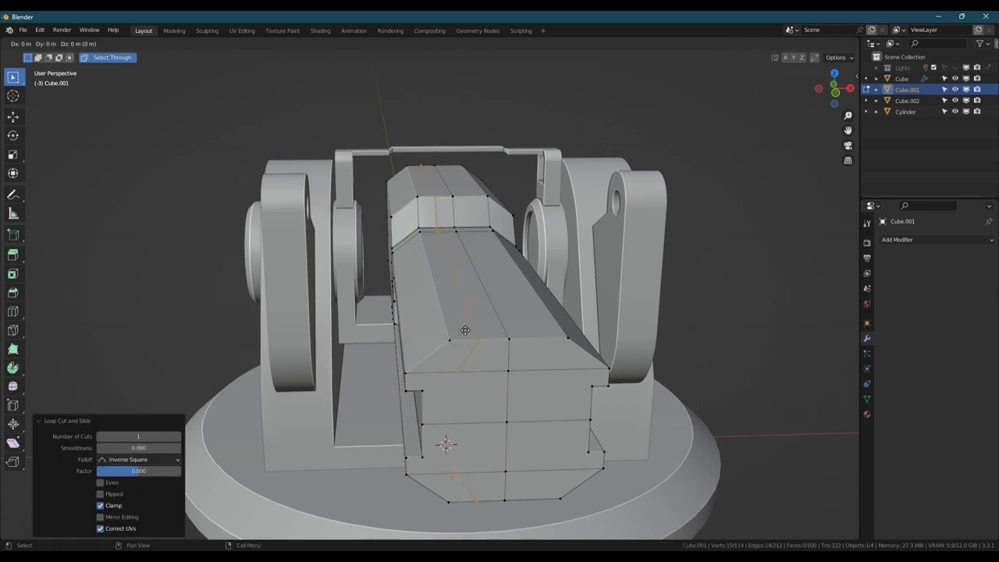
right_click(444, 329)
key(ctrl+z)
key(ctrl+z)
key(ctrl+z)
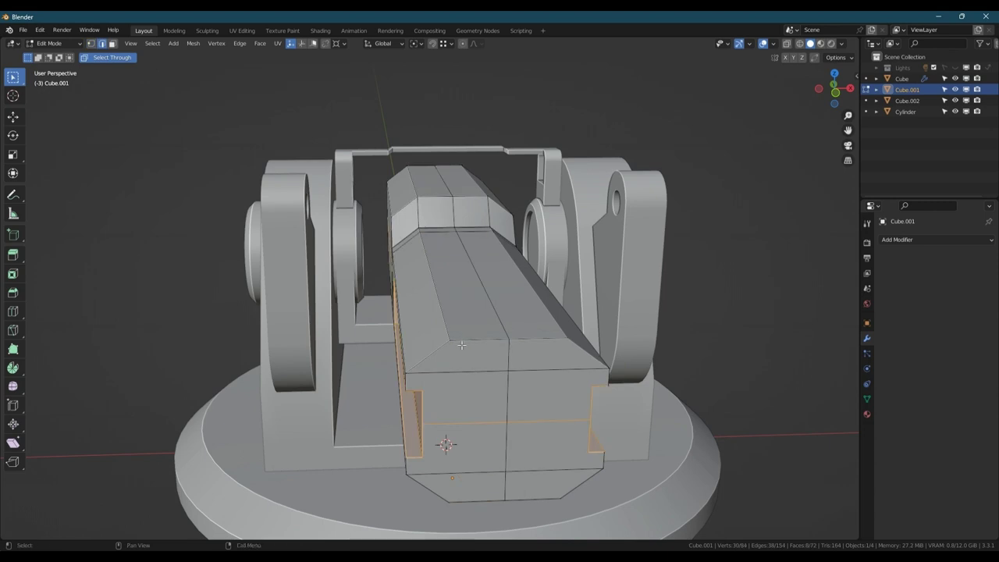
Add one lengthwise loop cut beside the bar's centre line with a slide factor of 0.035
key(ctrl+r)
click(475, 336)
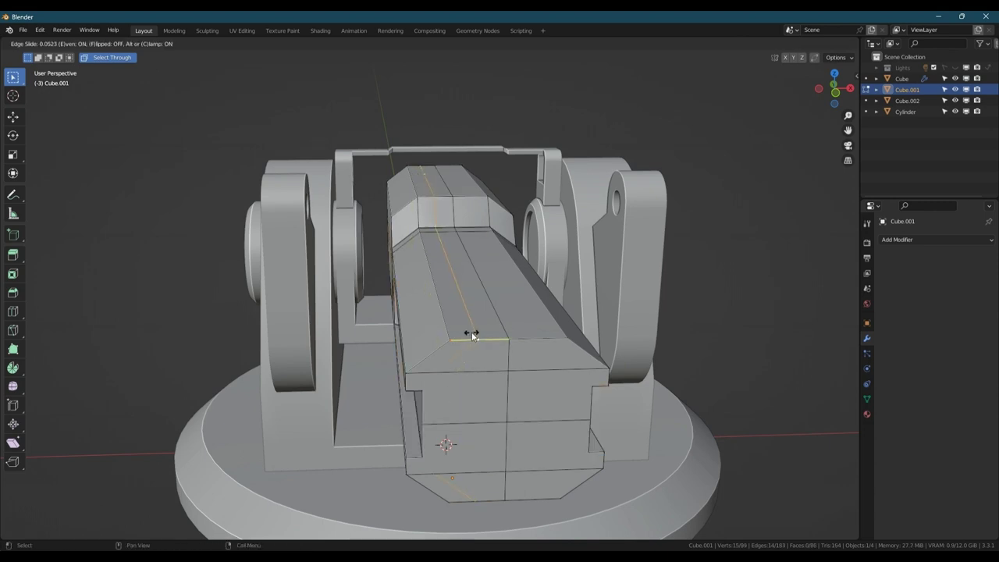
right_click(472, 335)
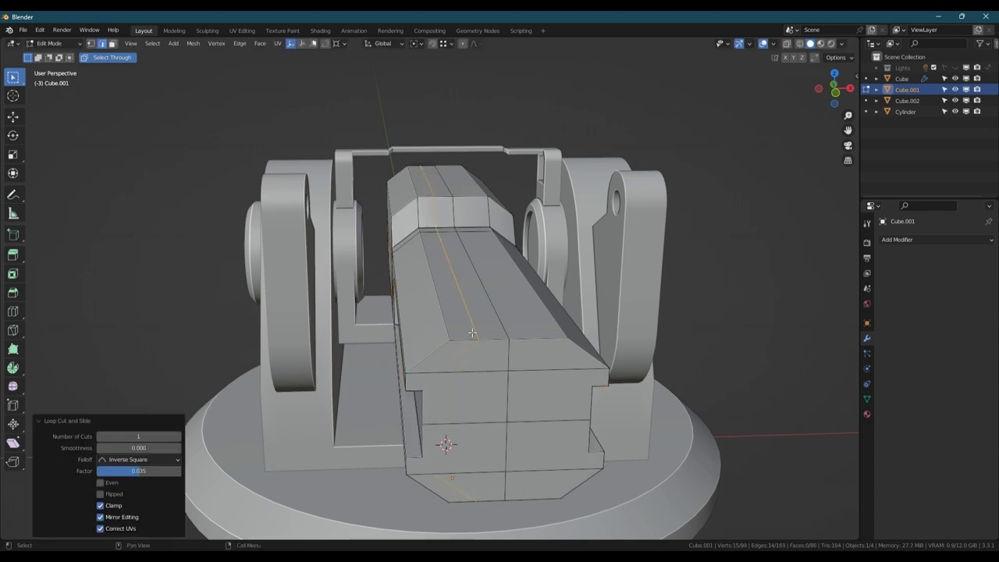
Join the groove corner vertices to the new loop and across the bar's front face with connecting edges
key(1)
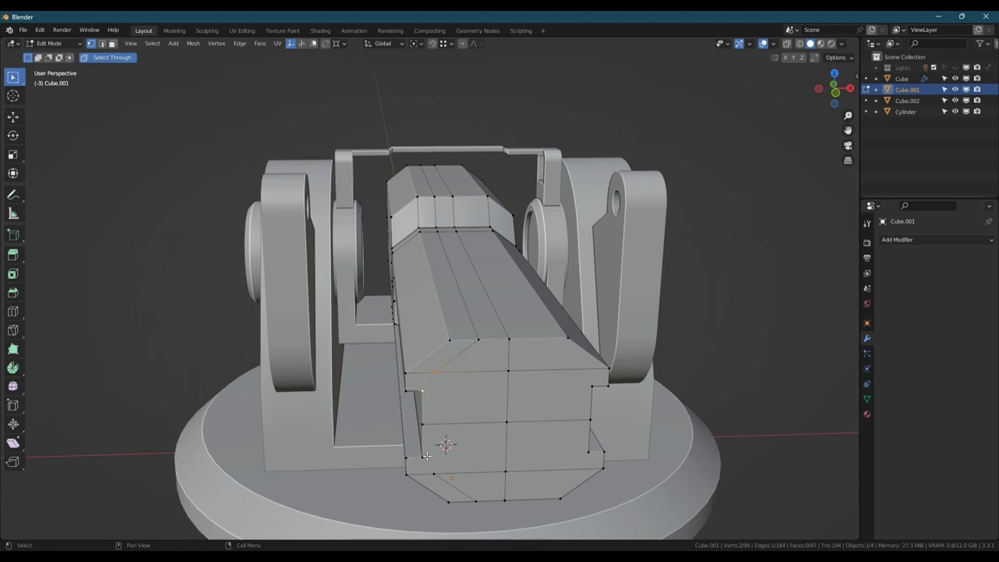
middle_drag(464, 394, 297, 387)
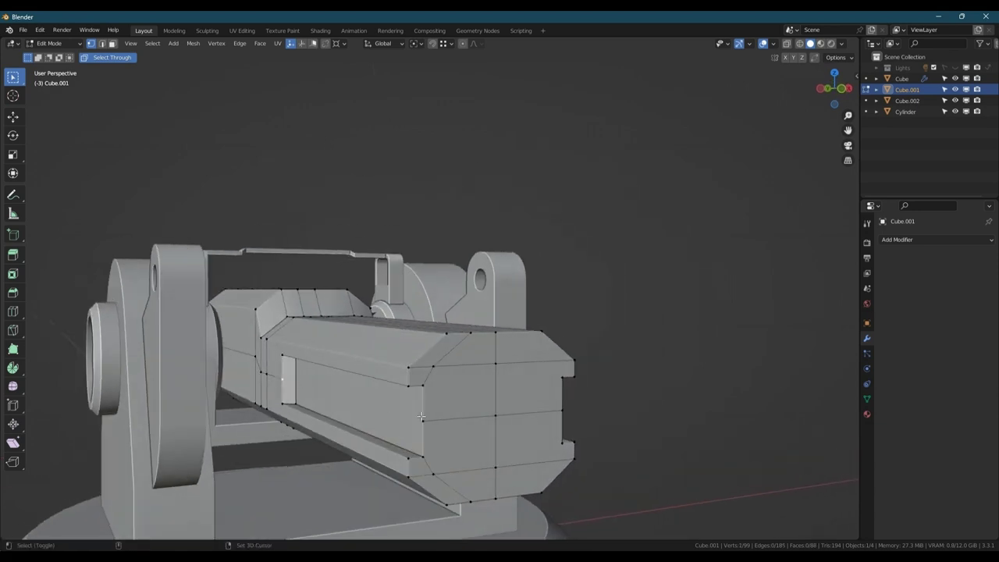
middle_drag(425, 417, 355, 384)
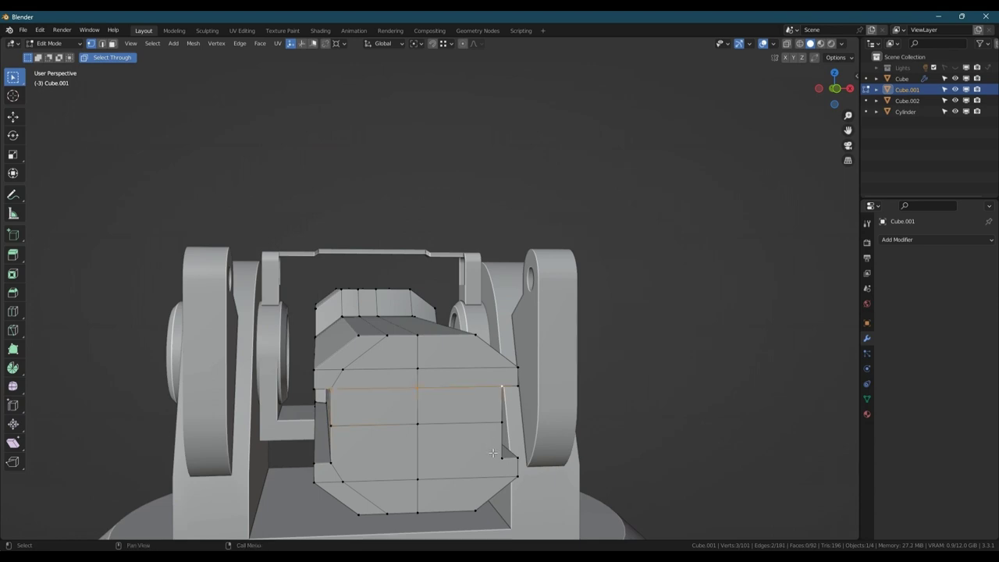
shift+click(341, 459)
middle_drag(338, 423, 264, 284)
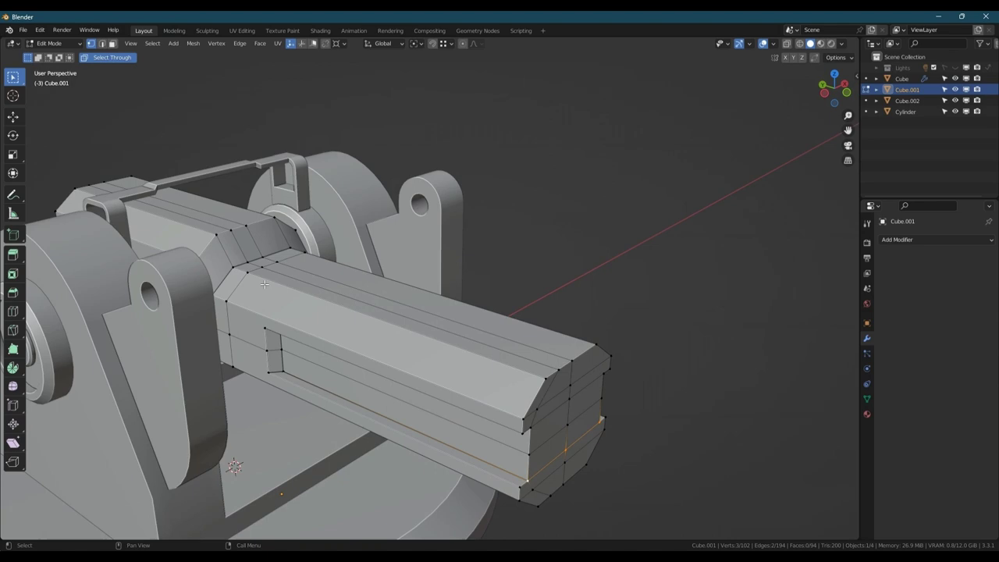
Knife a straight cut across the bar in top view, just in front of its step
click(834, 75)
key(k)
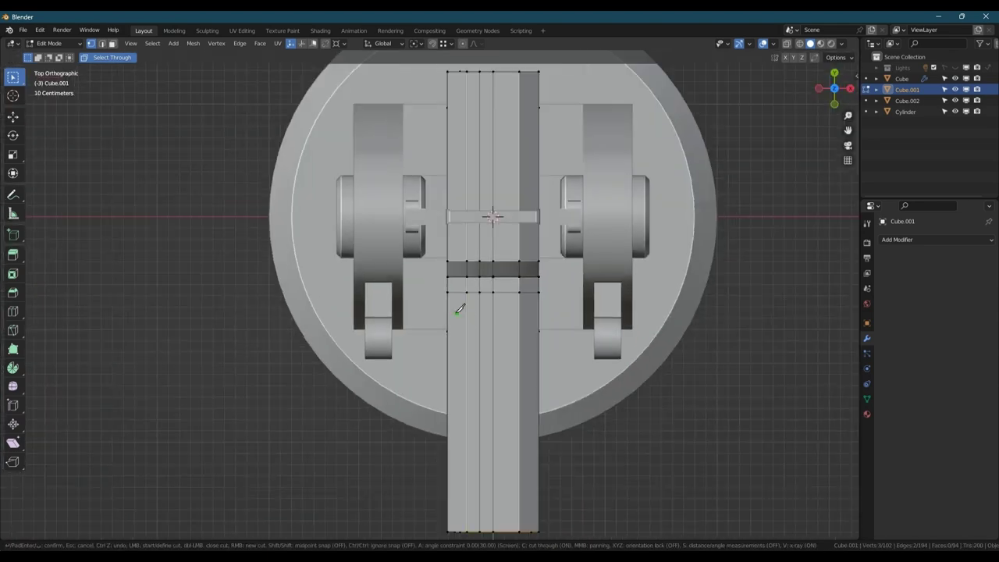
click(439, 318)
click(599, 318)
key(Return)
Add a crosswise loop cut around the bar's front section and flatten it by scaling Y to 0
mouse_move(391, 437)
middle_down()
mouse_move(465, 343)
mouse_move(441, 383)
middle_up()
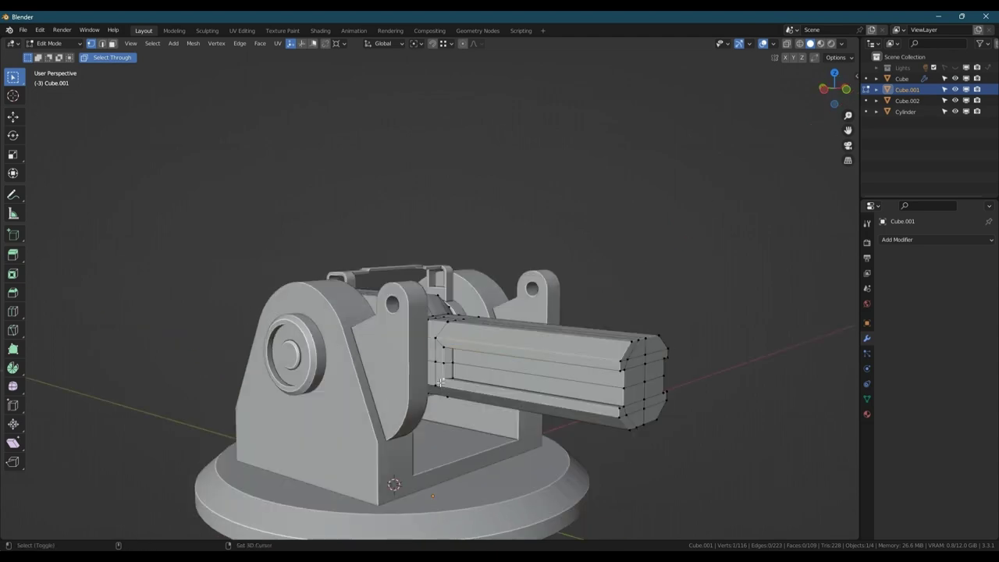
middle_drag(502, 359, 554, 351)
scroll(471, 348, up, 2)
key(ctrl+r)
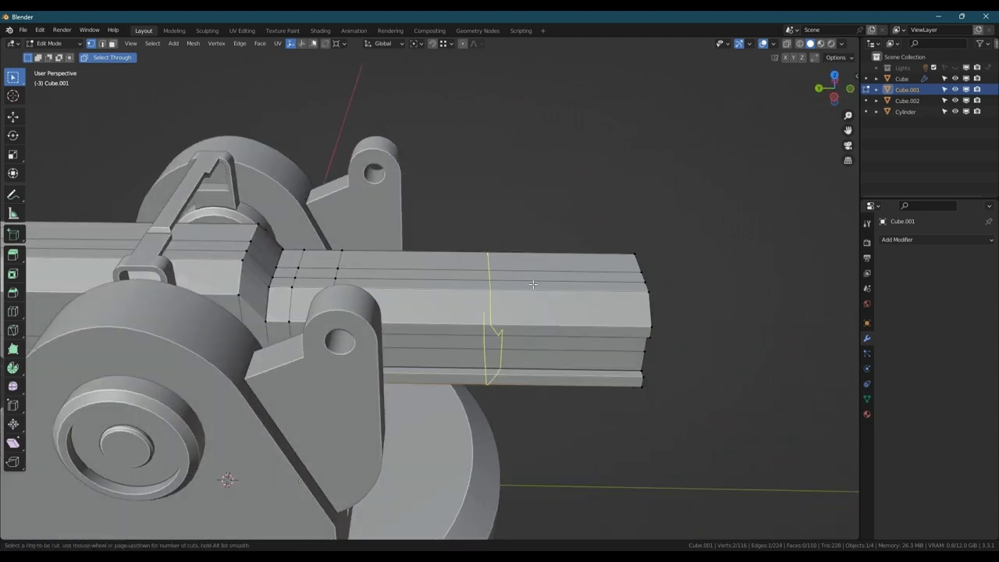
click(535, 284)
right_click(536, 285)
key(s)
key(y)
key(0)
key(Return)
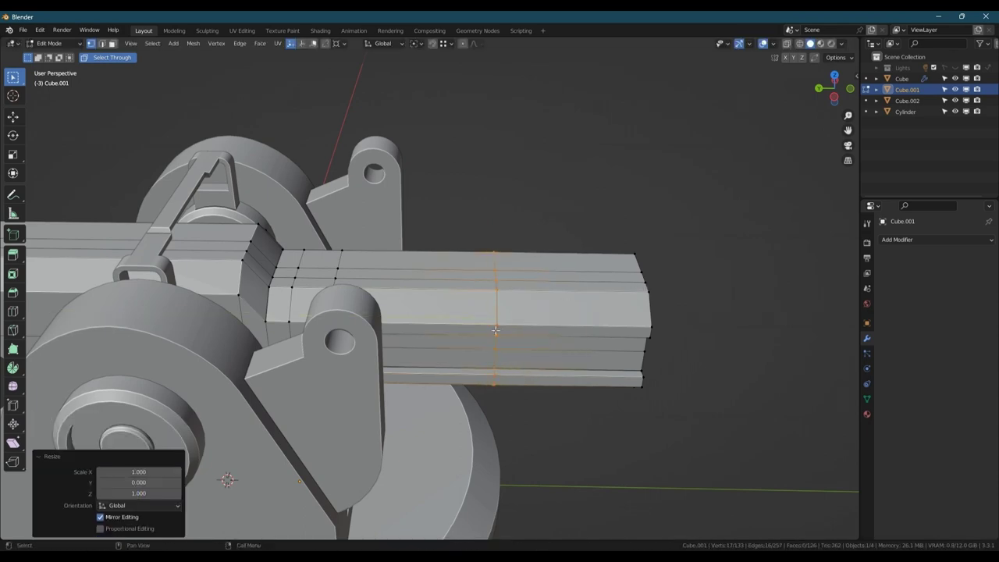
Move the crosswise loop -0.80096 m along Y, close to the bar's front end
key(g)
key(y)
click(620, 344)
middle_drag(620, 343, 638, 302)
scroll(550, 280, up, 1)
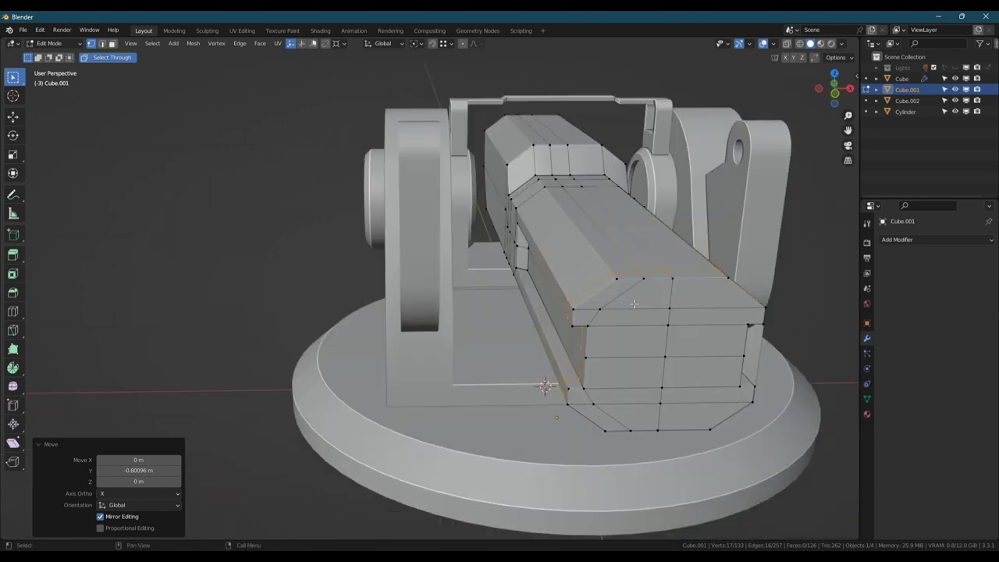
Mirror the bar's new edges across X with bisect enabled, apply the modifier and resume editing the mesh
key(Tab)
key(shift+z)
key(q)
click(637, 290)
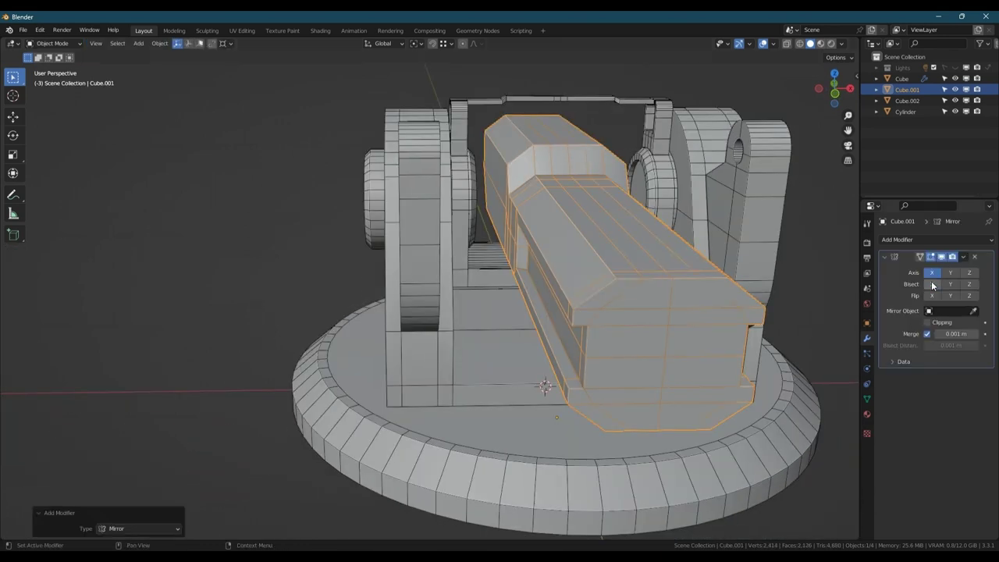
click(931, 282)
key(ctrl+a)
middle_drag(614, 281, 440, 258)
key(shift+z)
key(Tab)
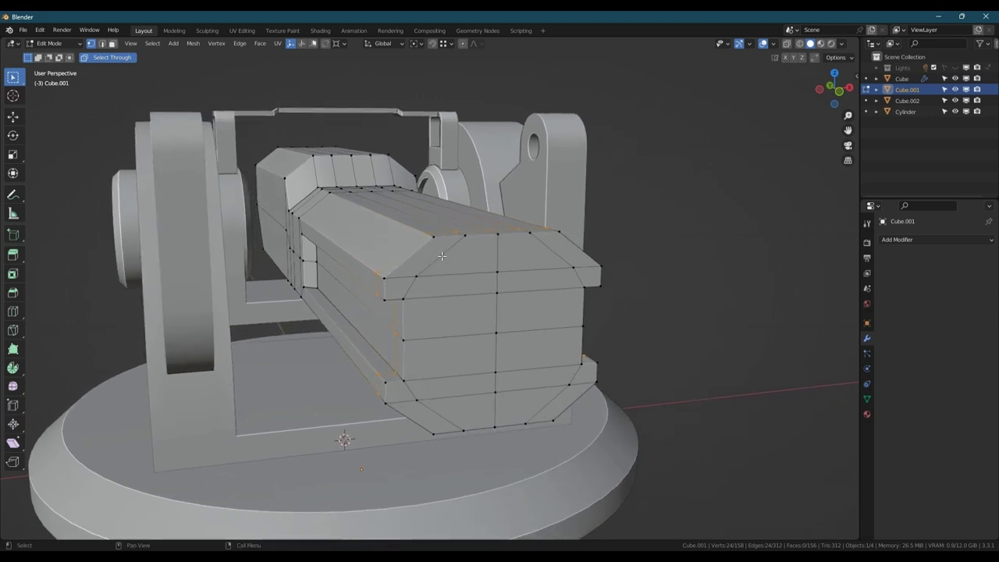
Inset the inner region of the bar's front end faces about 0.034 m and select the inset's outline edges
key(k)
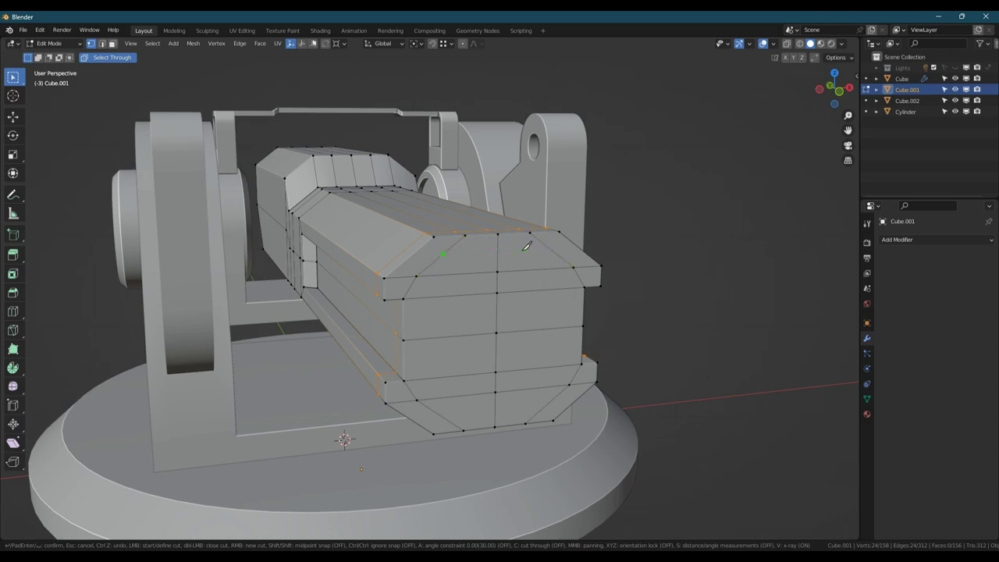
key(Escape)
middle_drag(484, 291, 447, 281)
click(834, 89)
scroll(494, 301, up, 3)
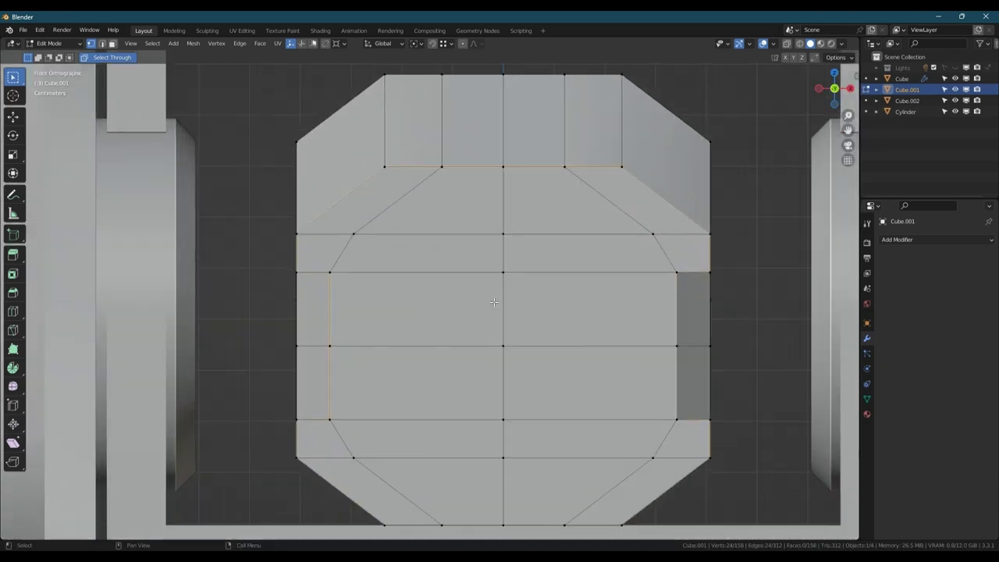
scroll(446, 284, down, 2)
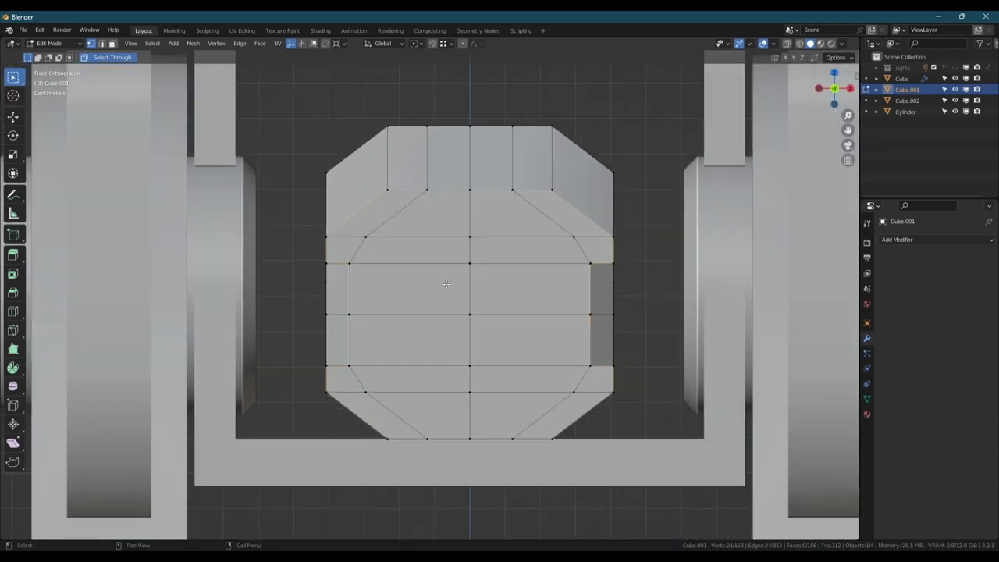
click(420, 217)
ctrl+shift+click(509, 403)
key(i)
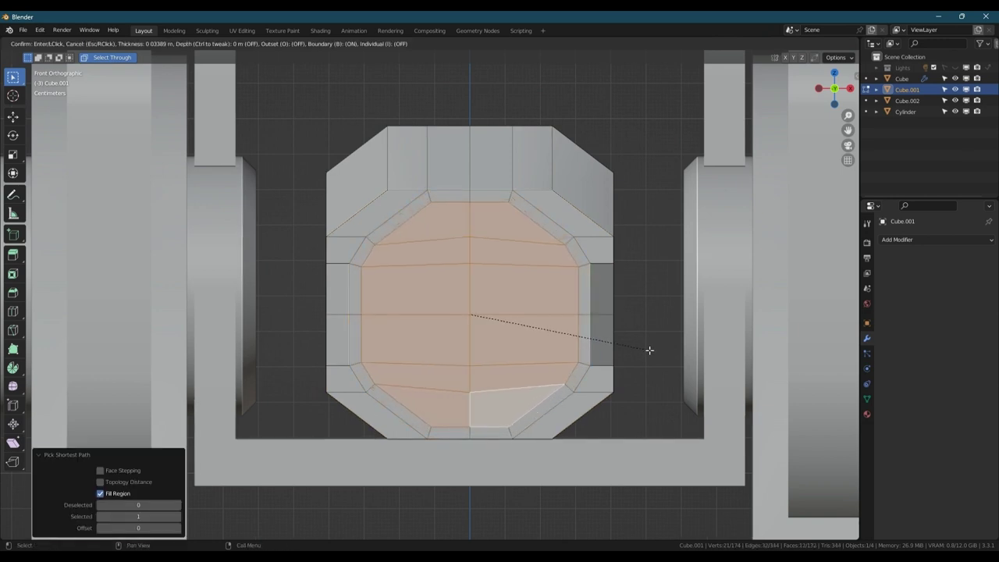
click(648, 350)
key(2)
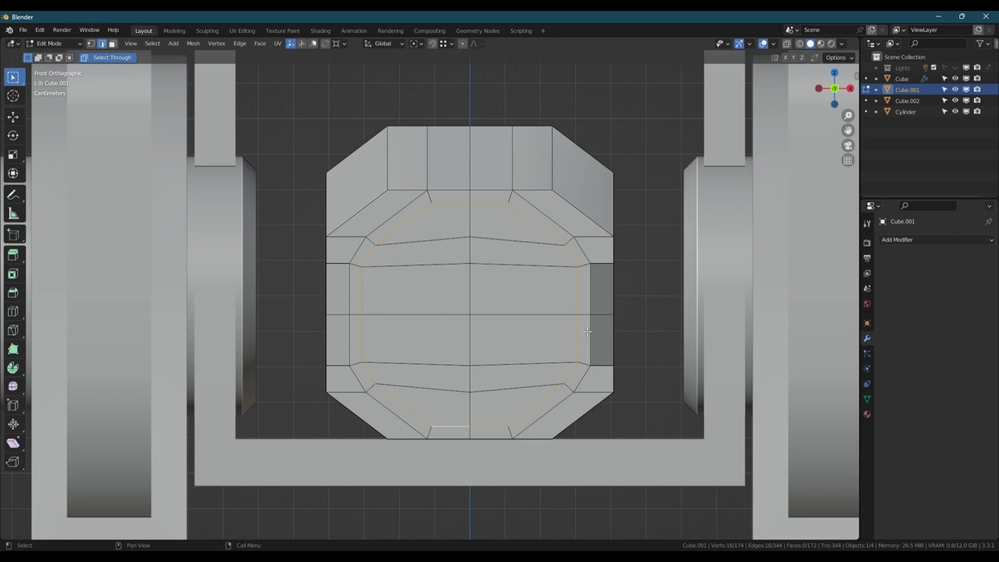
Reshape the inset outline on the bar's front end into a best-fit circle and scale it down to about 0.94
scroll(494, 337, down, 2)
alt+middle_drag(485, 309, 516, 320)
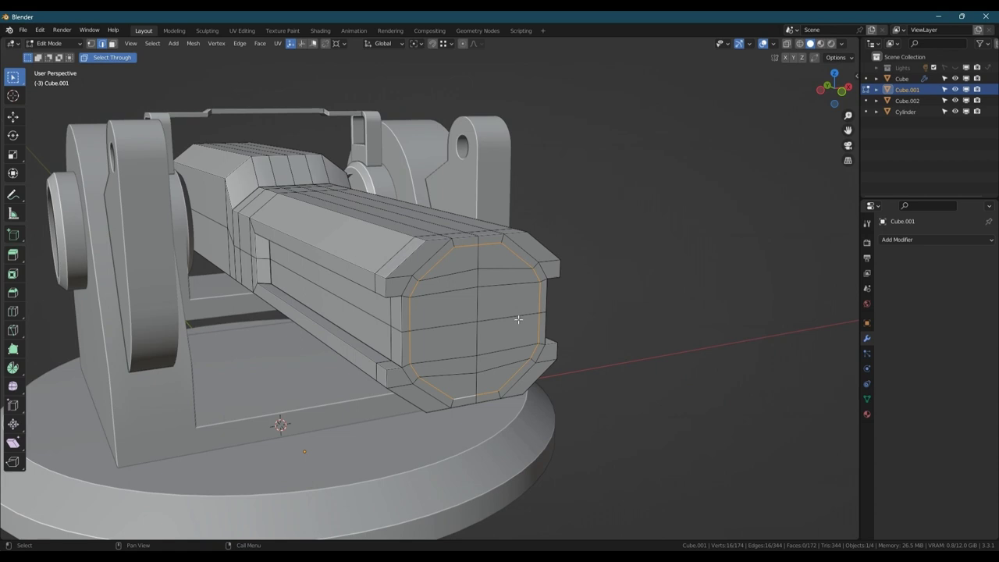
key(n)
click(853, 144)
click(804, 99)
key(n)
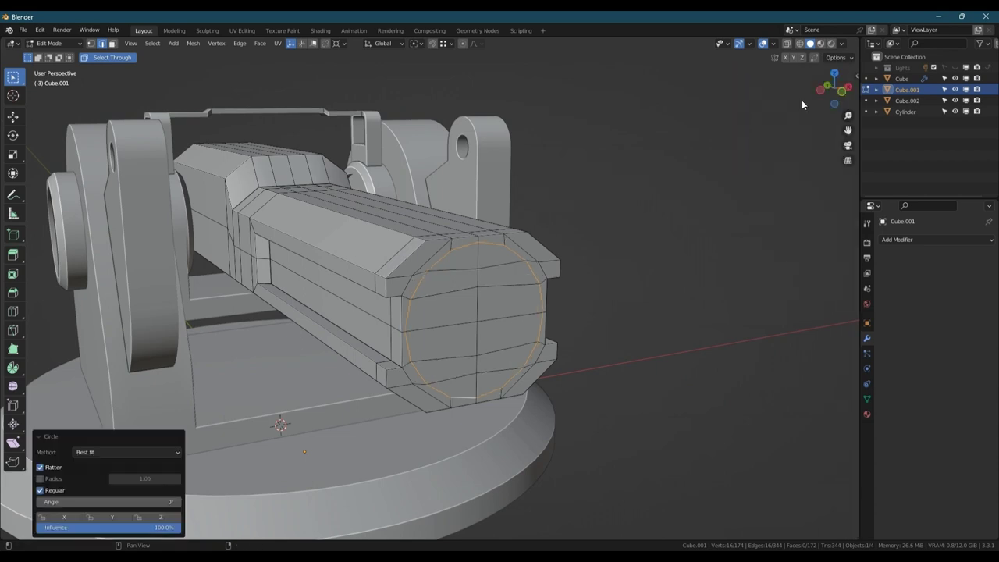
scroll(527, 260, up, 1)
key(s)
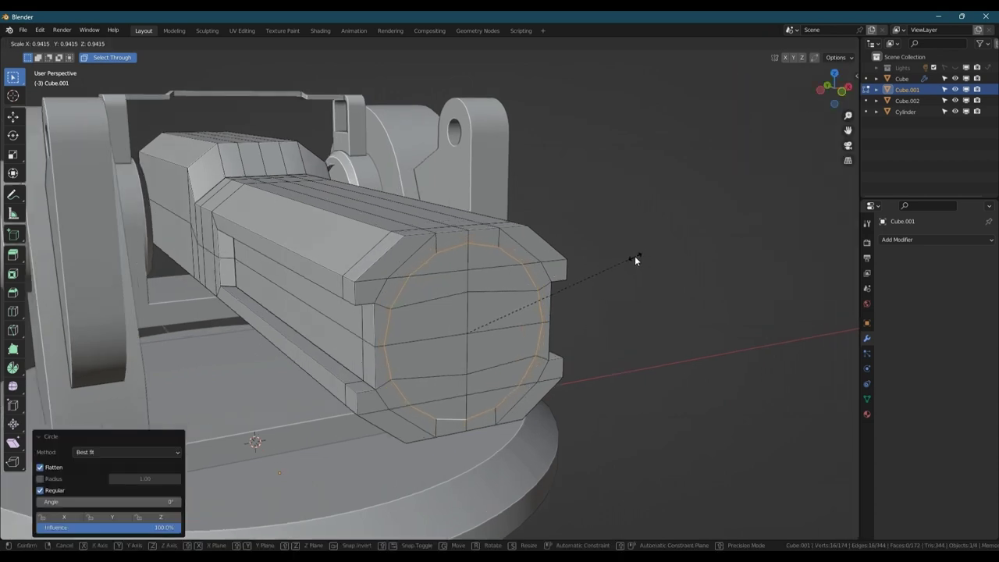
click(634, 260)
Undo the circle scaling, the circle shaping and the inset on the bar's front end, and leave mesh editing
middle_drag(542, 270, 371, 277)
key(ctrl+z)
key(ctrl+z)
key(ctrl+z)
key(ctrl+z)
key(ctrl+z)
key(Tab)
scroll(472, 276, down, 2)
scroll(489, 298, down, 2)
key(Tab)
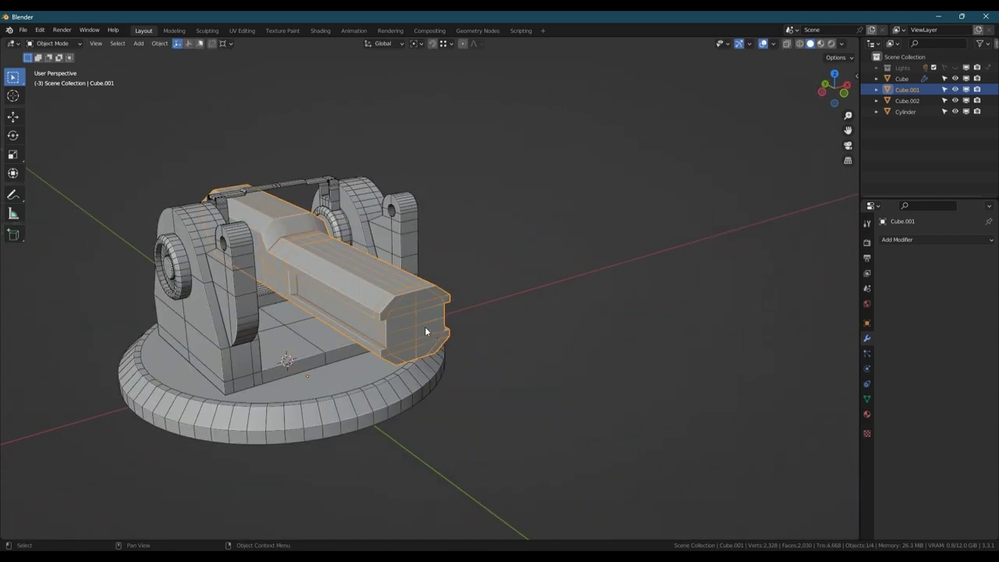
scroll(419, 318, up, 2)
key(Tab)
Add a 32-vertex cylinder with 0.45 m radius and 2 m depth, and raise it 1.4474 m along Z
key(shift+a)
mouse_move(415, 316)
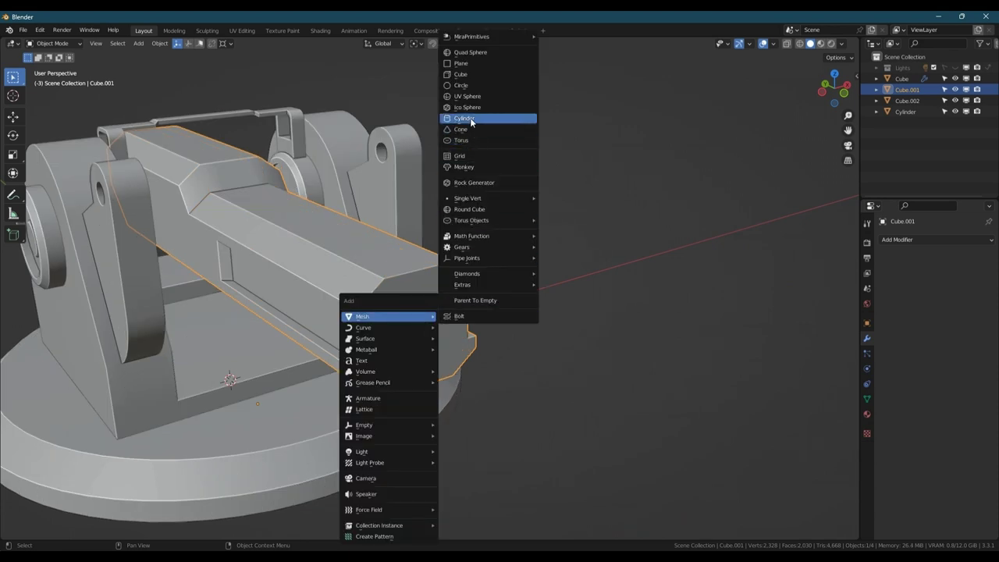
click(470, 118)
scroll(263, 318, down, 2)
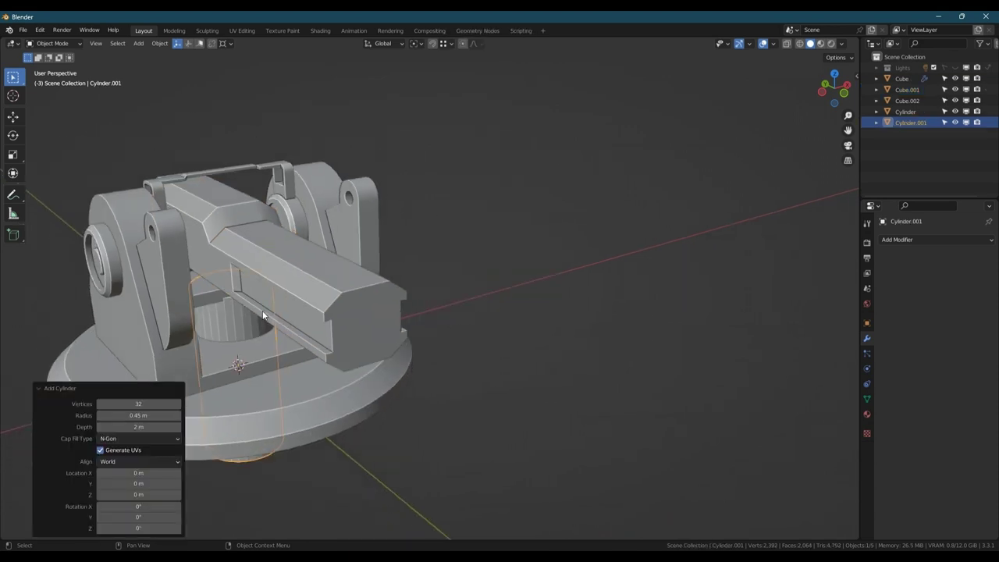
key(g)
key(z)
click(262, 195)
Rotate the cylinder 90° about X and move it -3.4128 m along Y to the bar's front end
text(r)
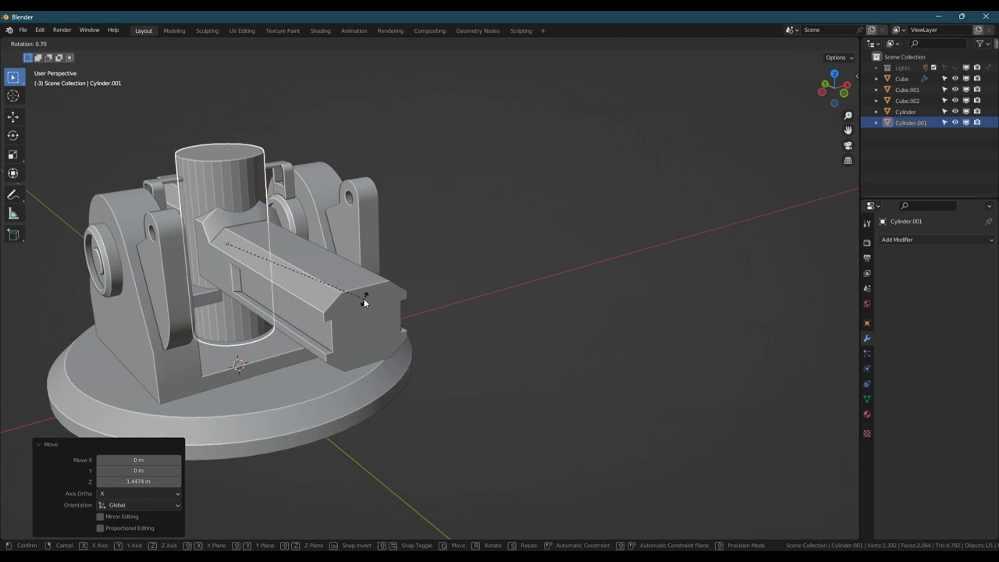
text(x90)
key(Return)
key(g)
key(y)
click(586, 331)
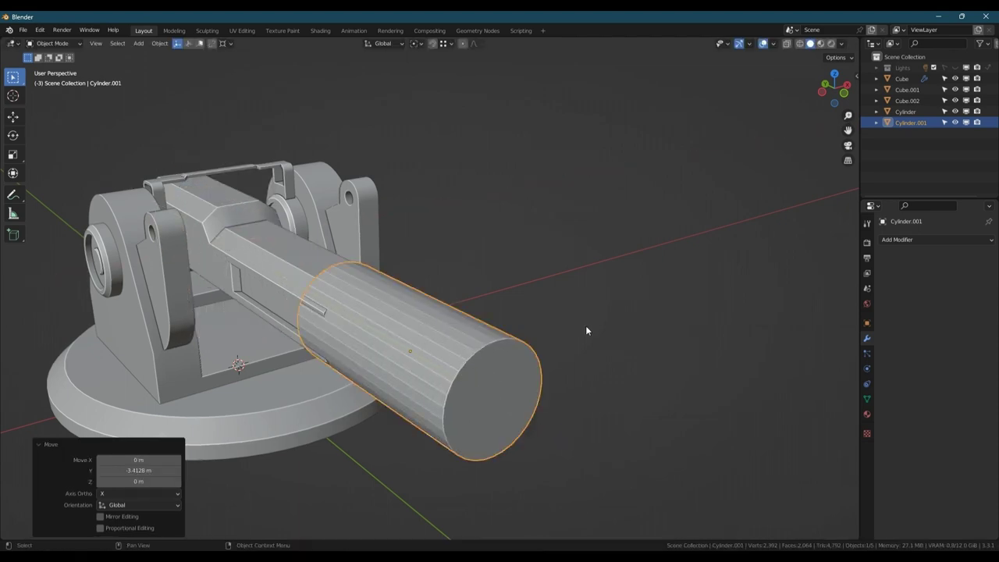
Scale the cylinder down overall, and scale its mesh cross-section to 0.610 on X and Z, leaving Y unchanged
key(s)
click(499, 329)
scroll(437, 327, up, 2)
right_click(417, 306)
middle_drag(373, 327, 464, 346)
click(414, 288)
key(Tab)
key(s)
key(shift+y)
click(540, 330)
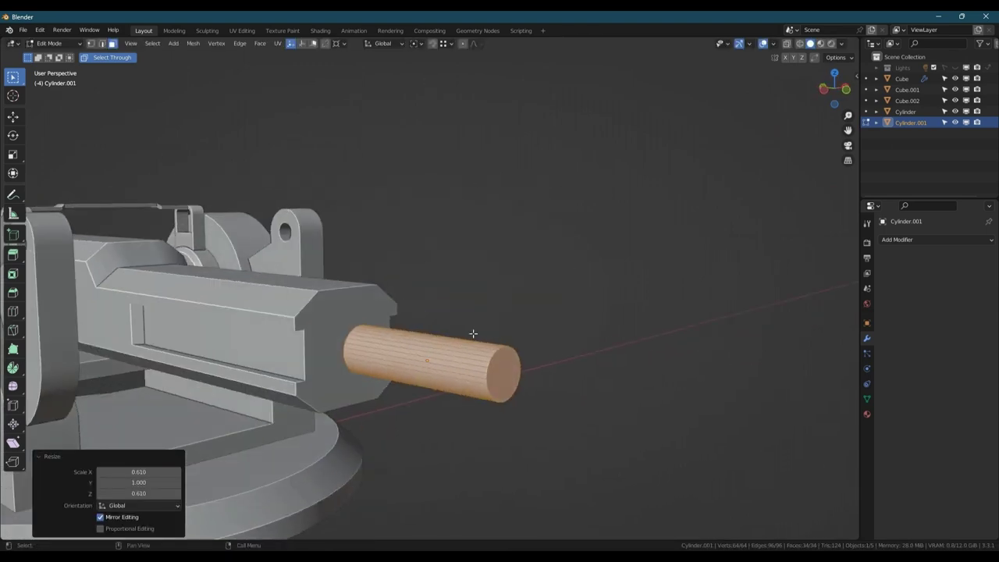
Turn on the wireframe overlay and move the cylinder 0.68479 m along Y into the bar's front end
key(F4)
scroll(379, 342, up, 2)
alt+middle_drag(324, 340, 373, 336)
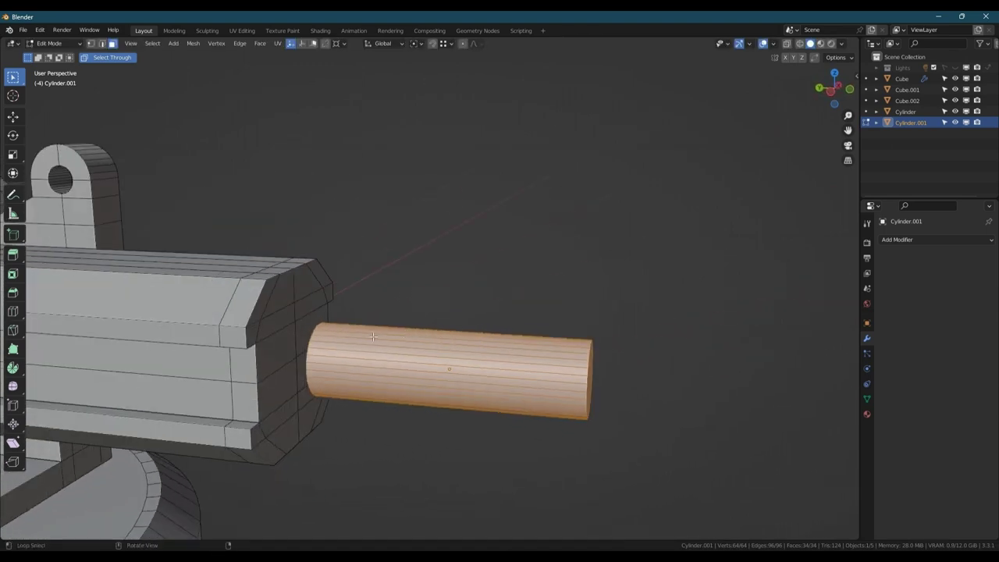
scroll(362, 344, up, 3)
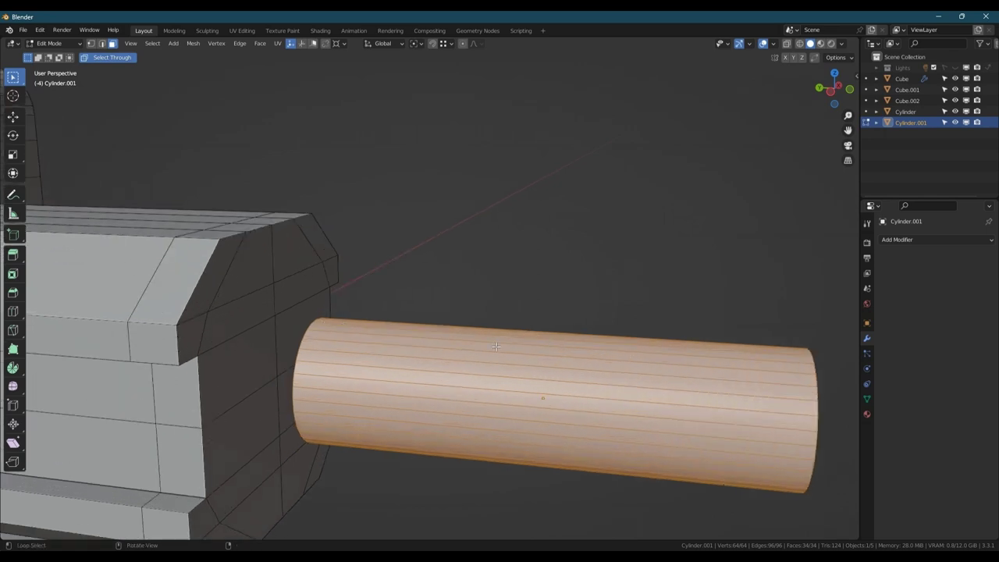
middle_drag(495, 346, 468, 345)
key(Tab)
key(g)
key(y)
click(314, 314)
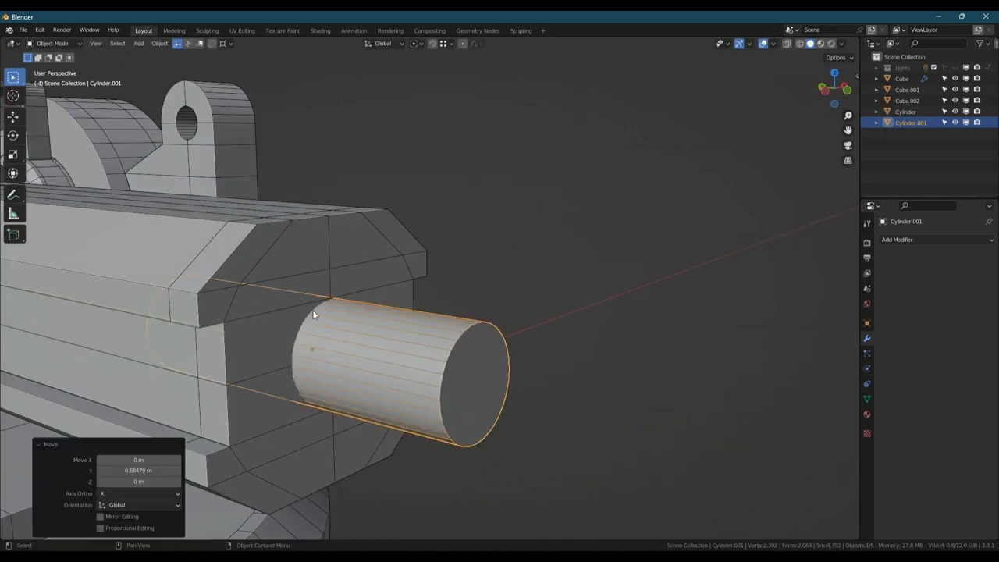
Scale the cylinder's mesh cross-section to about 0.754, excluding the Y axis
key(Tab)
key(s)
key(shift+y)
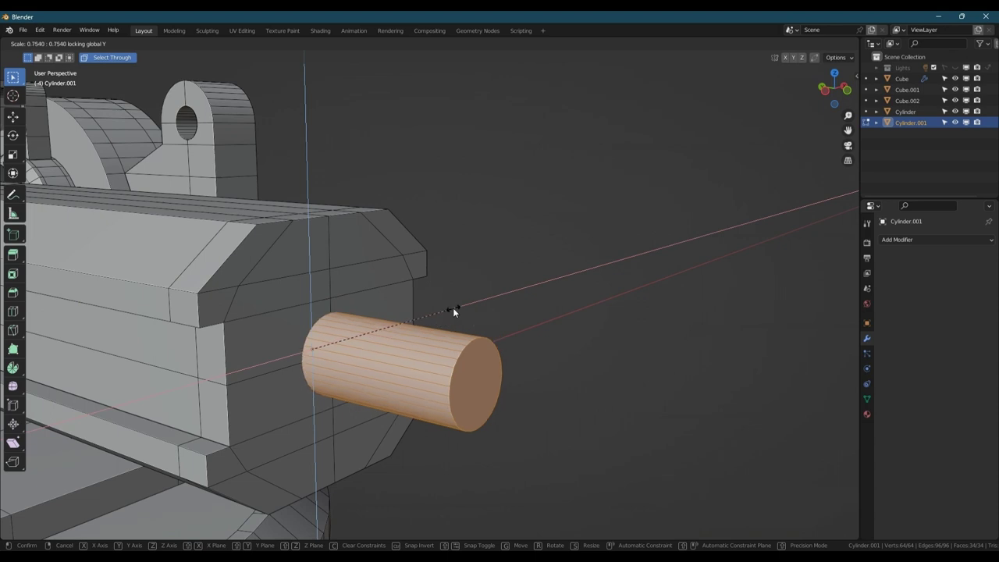
click(453, 310)
middle_drag(453, 309, 406, 304)
Duplicate the cylinder's mesh 0.21926 m upward along Z and shrink the copy's cross-section, excluding Y
key(shift+d)
key(z)
click(325, 279)
key(s)
key(shift+y)
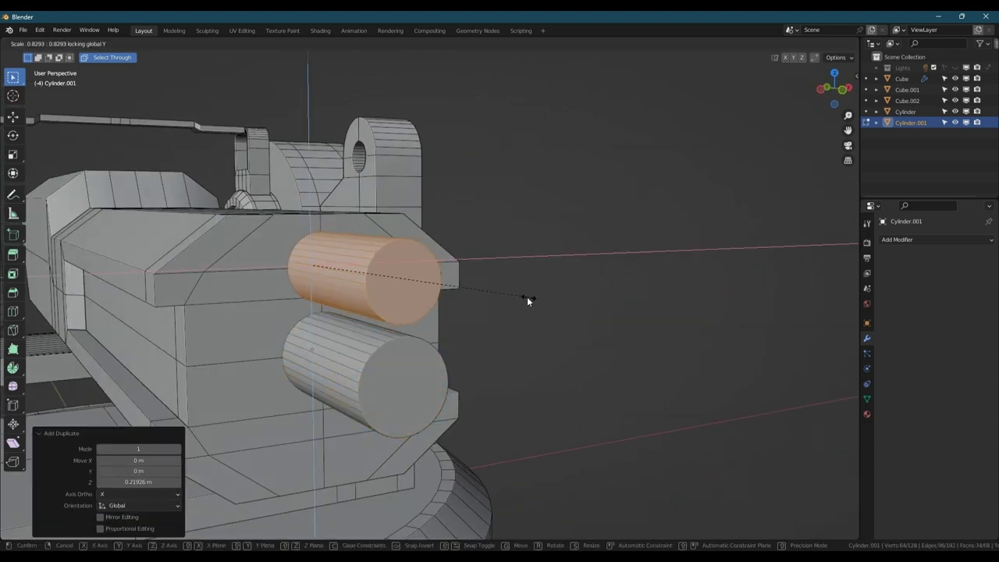
click(453, 293)
Subtract the two cylinders from the bar's front end with a Bool Tool brush difference and hide the wireframe overlay
scroll(453, 293, down, 4)
middle_drag(375, 284, 432, 316)
key(Tab)
scroll(372, 302, up, 4)
shift+click(378, 292)
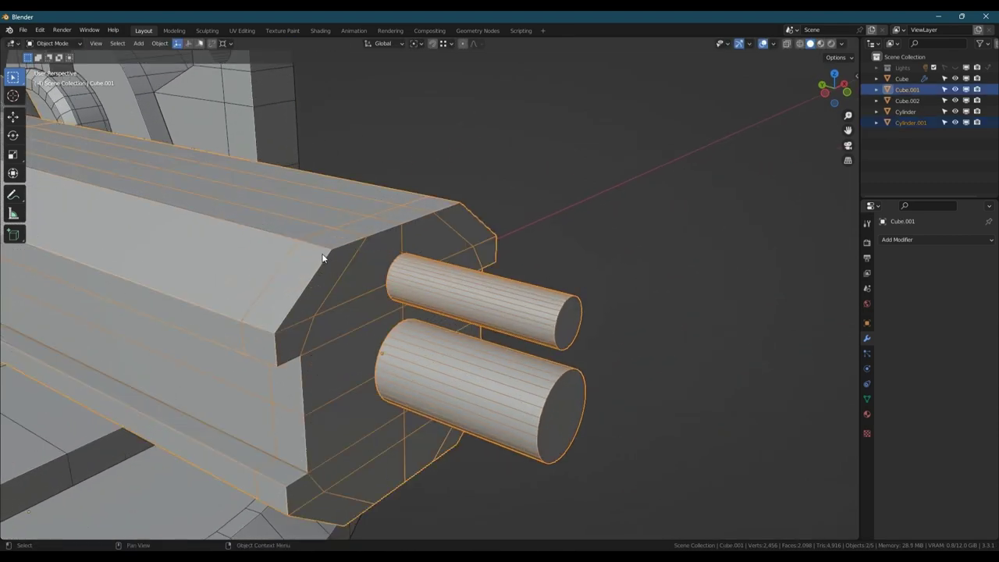
key(ctrl+shift+b)
click(274, 324)
key(shift+z)
click(617, 369)
scroll(562, 370, down, 4)
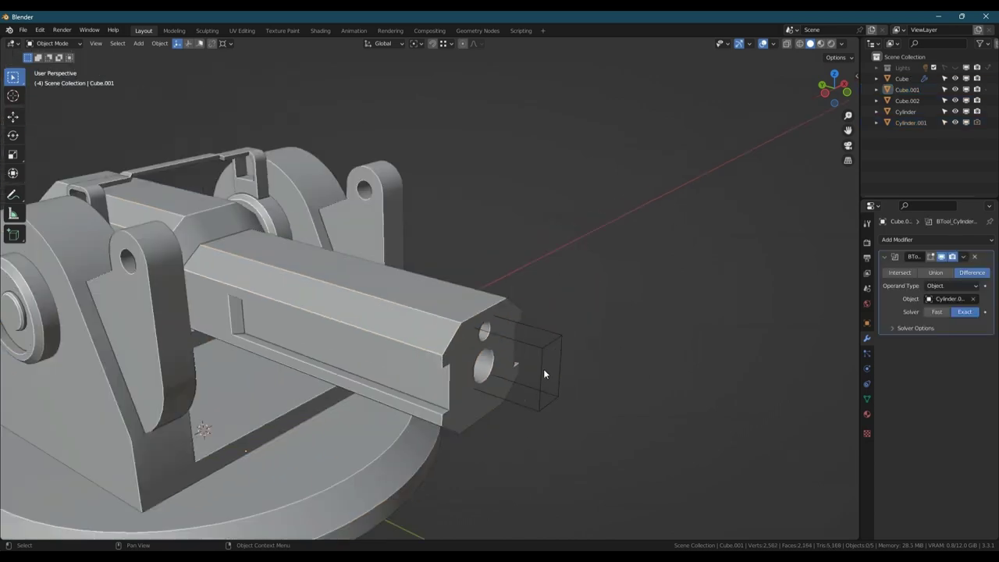
middle_drag(543, 369, 515, 349)
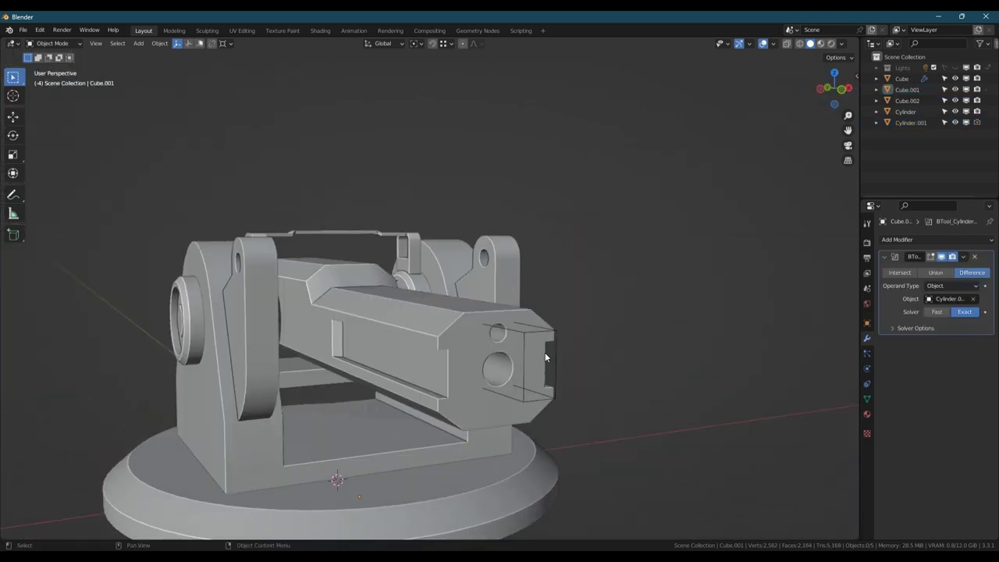
Try a Z-axis mirror with bisect on the cylinder cutter and remove the modifier
click(536, 335)
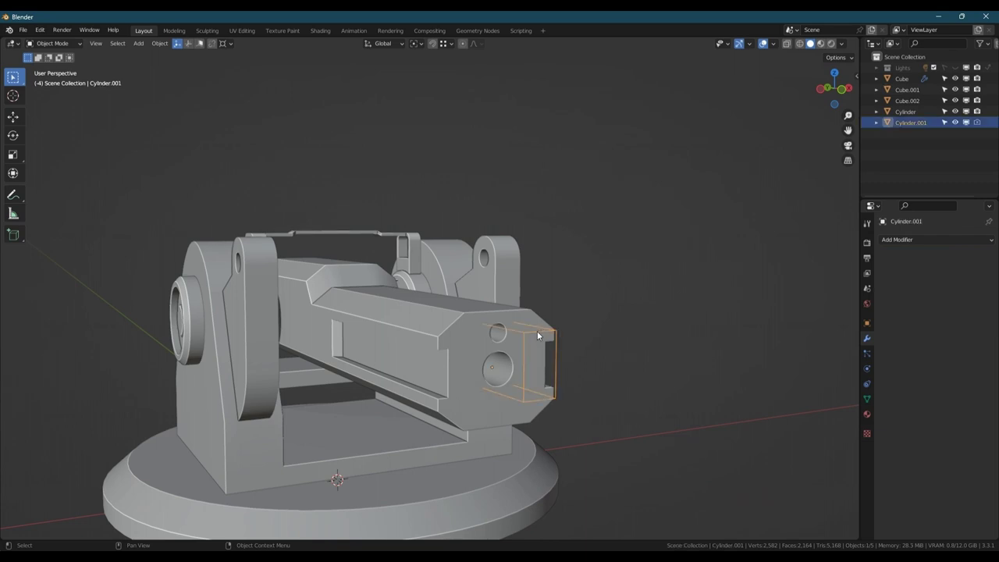
click(537, 335)
click(932, 273)
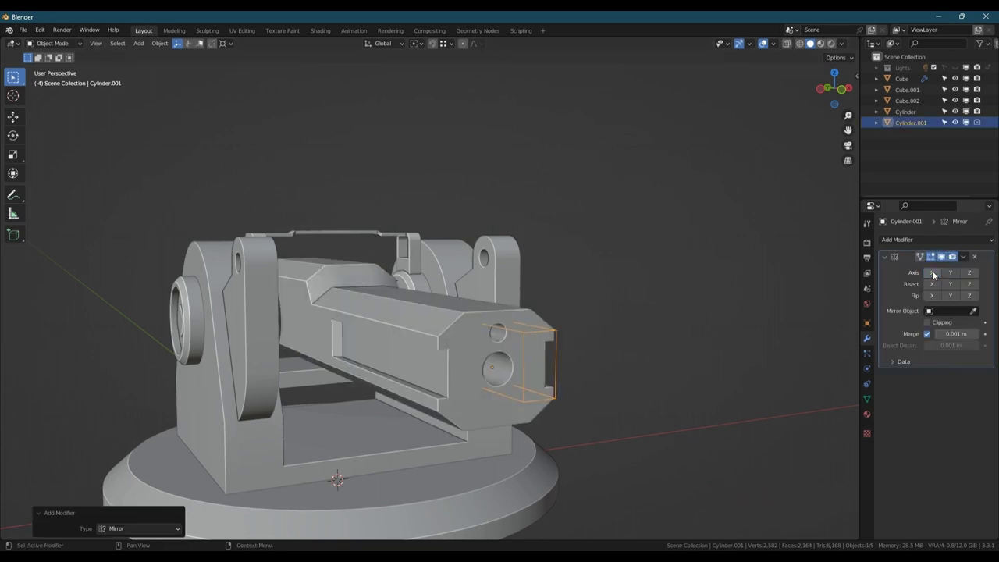
click(972, 273)
click(970, 285)
click(974, 256)
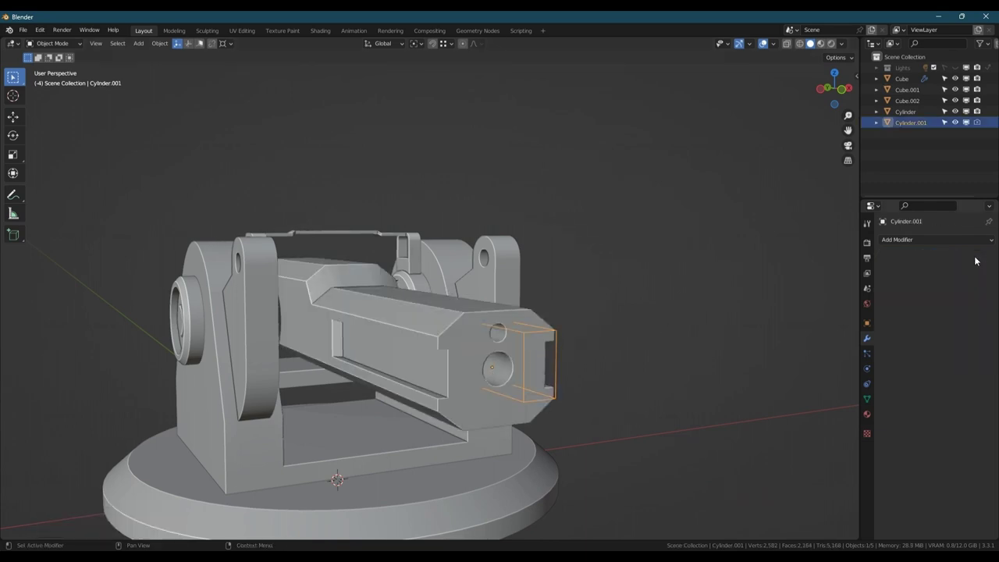
Mirror the cylinder cutter across Y only, with Y bisect enabled, and apply the modifier
middle_drag(519, 326, 493, 323)
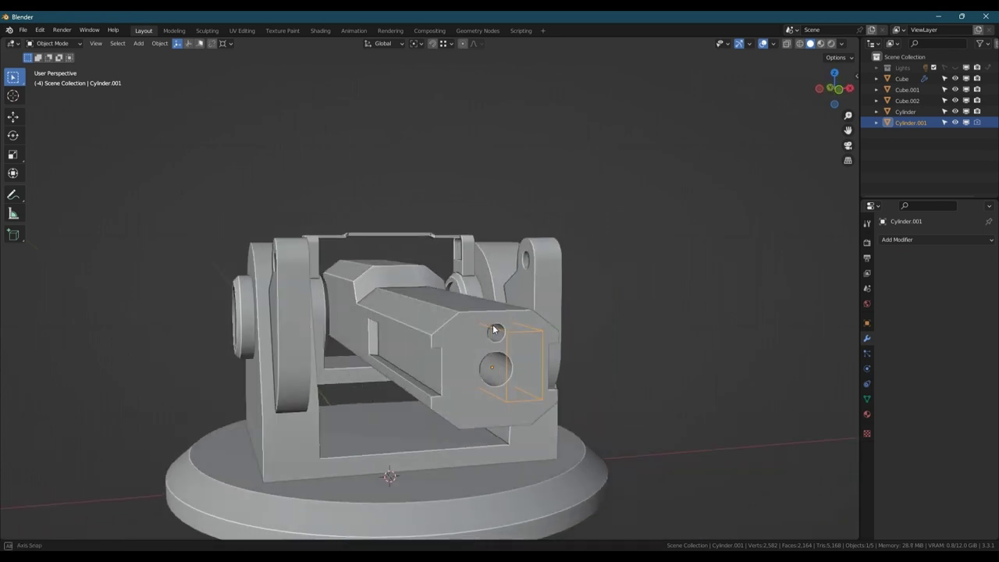
key(q)
click(628, 335)
click(933, 273)
click(950, 273)
click(951, 285)
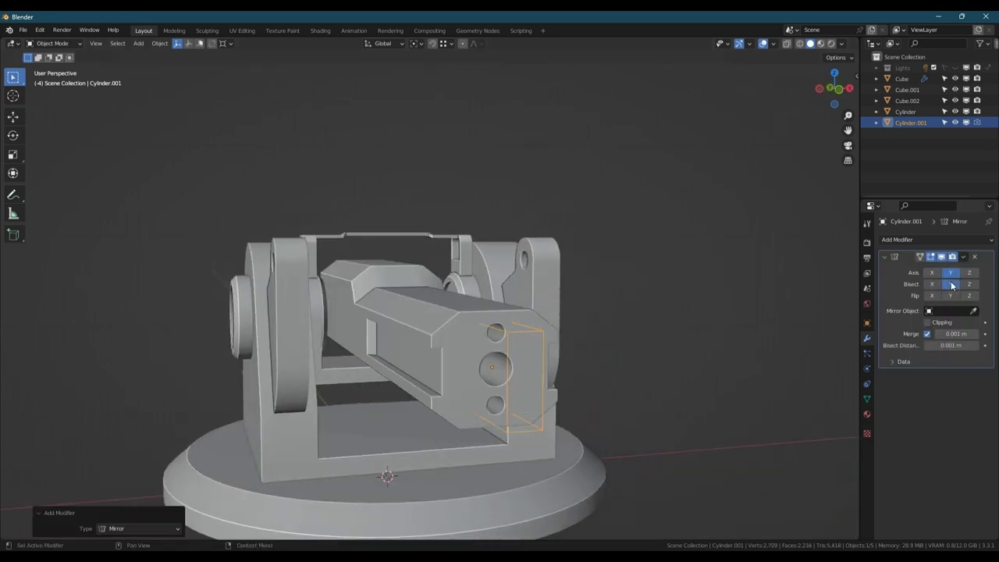
key(ctrl+a)
Apply the bar's boolean difference and remove the cylinder cutter, making the three front holes permanent
key(w)
middle_drag(479, 357, 515, 349)
scroll(490, 370, up, 4)
key(w)
scroll(499, 350, down, 6)
click(493, 315)
key(ctrl+shift+b)
click(437, 424)
scroll(342, 271, up, 7)
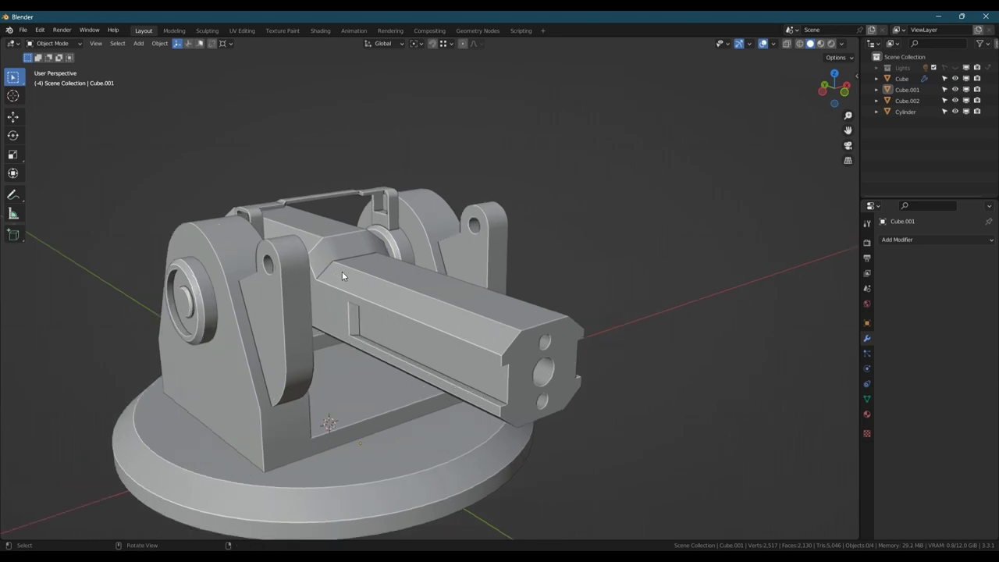
middle_drag(359, 251, 350, 248)
key(Tab)
scroll(369, 296, down, 5)
middle_drag(370, 295, 383, 259)
key(Tab)
Select the upper vertices of the bar's raised rear section from the front view and scale them along X
key(Tab)
middle_drag(575, 214, 624, 139)
scroll(624, 139, down, 4)
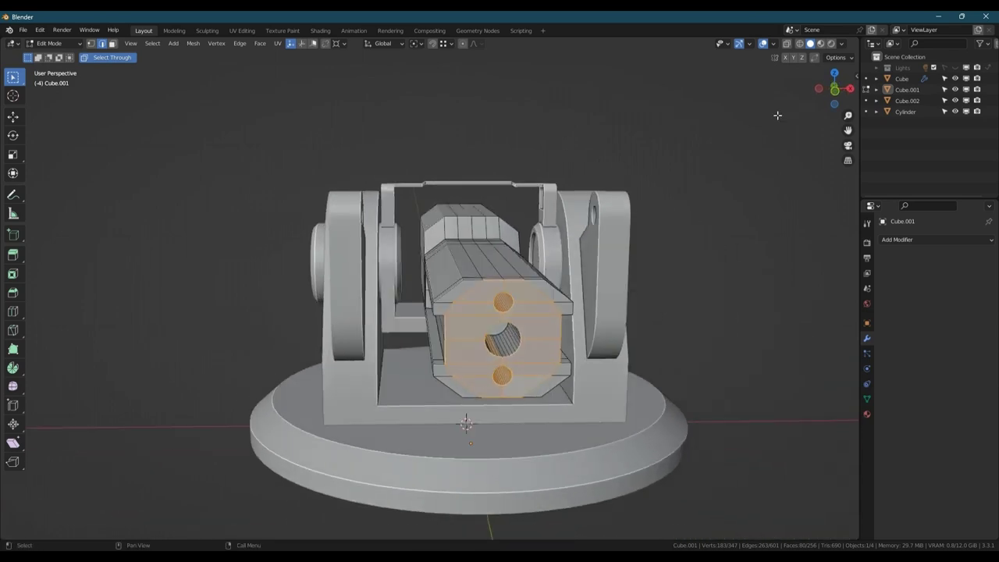
click(834, 89)
key(1)
drag(380, 195, 619, 240)
drag(630, 274, 630, 276)
middle_drag(440, 212, 465, 234)
scroll(503, 281, up, 2)
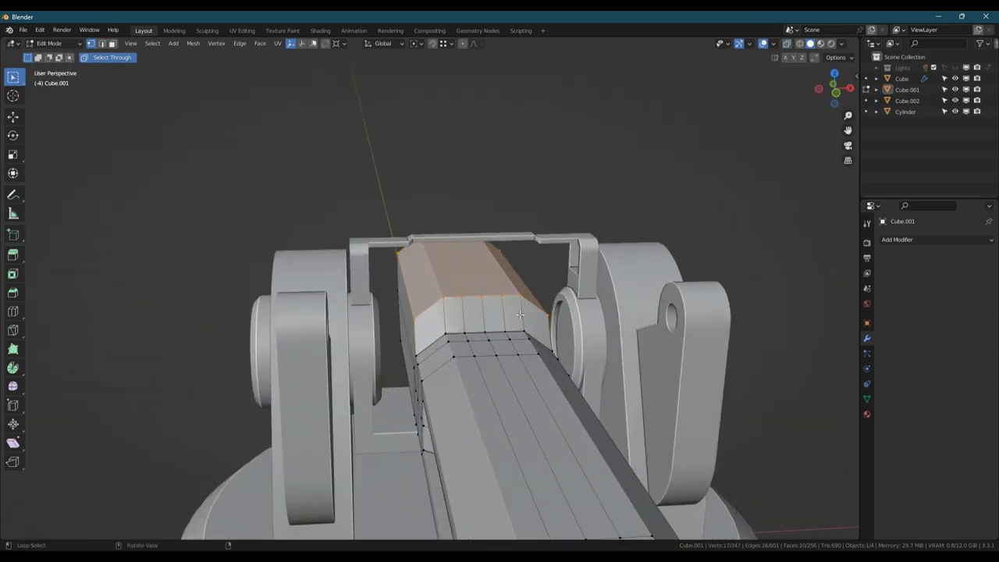
key(s)
middle_drag(520, 314, 228, 275)
key(x)
click(575, 303)
key(Tab)
Add a cube, scale it to 0.198 and place it at the bar's rear end
scroll(508, 316, down, 4)
key(Tab)
key(Tab)
scroll(429, 288, up, 3)
shift+middle_drag(479, 300, 437, 284)
key(shift+a)
mouse_move(437, 284)
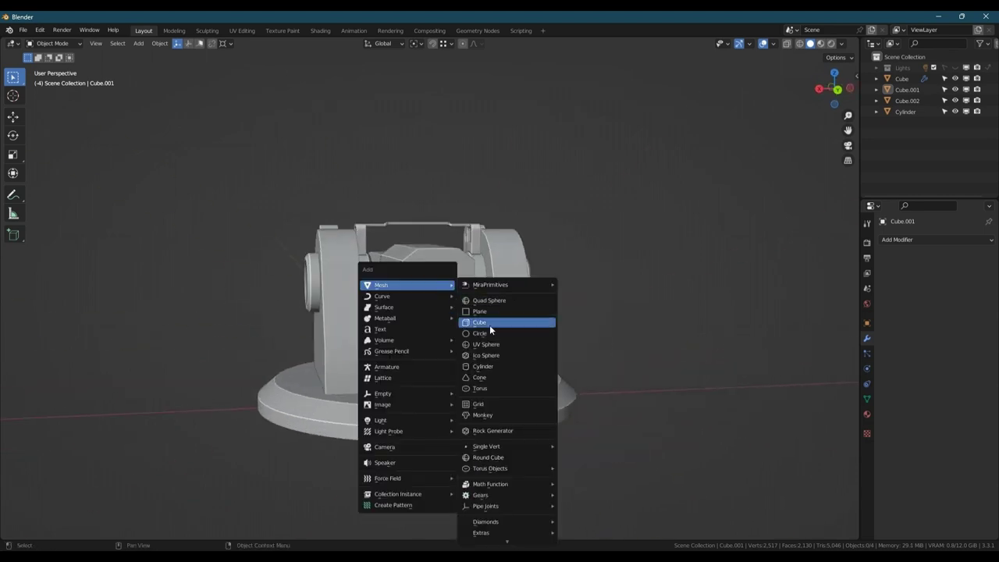
click(491, 326)
key(s)
click(434, 347)
key(g)
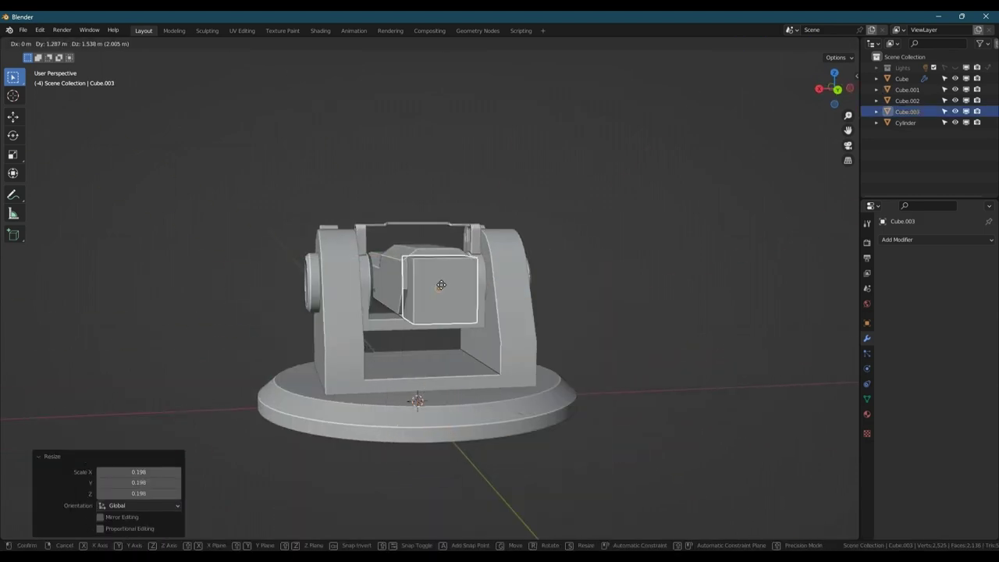
click(440, 286)
Resize the cube and adjust its height along Z against the bar's rear end
key(s)
click(559, 285)
scroll(435, 273, up, 4)
middle_drag(435, 274, 458, 286)
key(g)
key(z)
click(472, 273)
Move the cube's bottom face down along Z so the block extends below the bar
key(Tab)
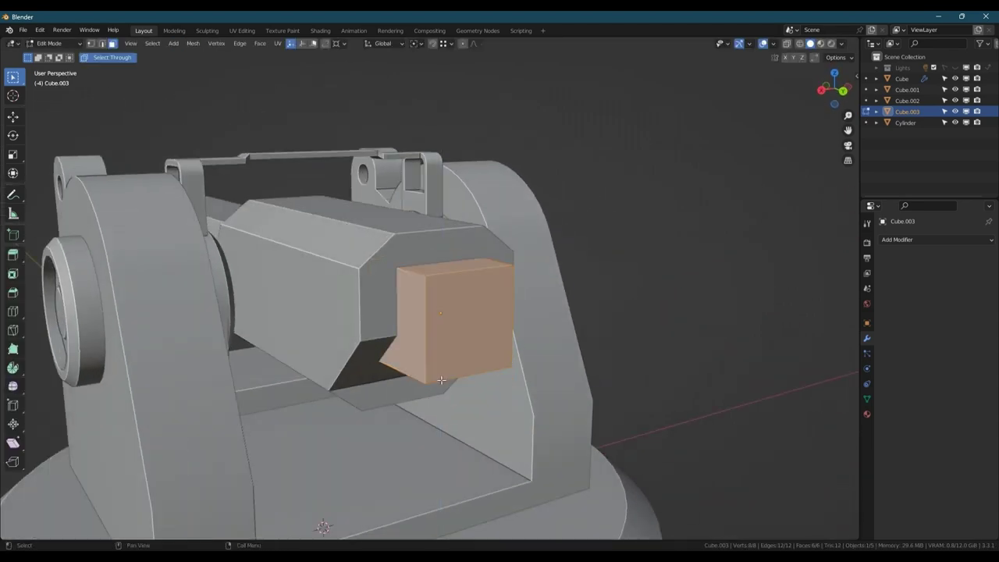
middle_drag(441, 380, 447, 339)
click(454, 351)
key(g)
key(z)
click(461, 437)
key(Tab)
Subtract the block from the bar's rear end with a Bool Tool brush difference
middle_drag(438, 291, 456, 274)
scroll(429, 329, down, 2)
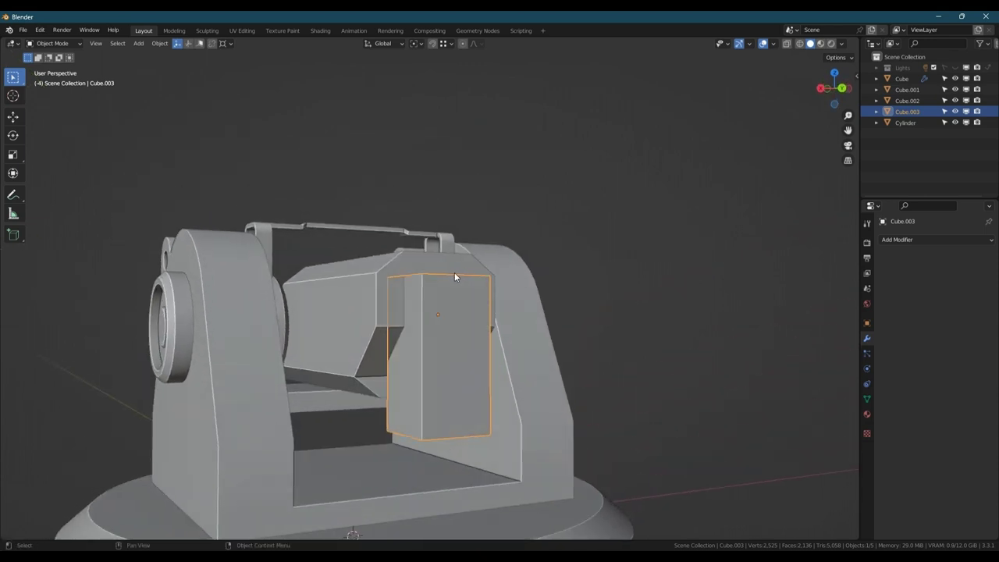
shift+click(405, 260)
key(ctrl+shift+b)
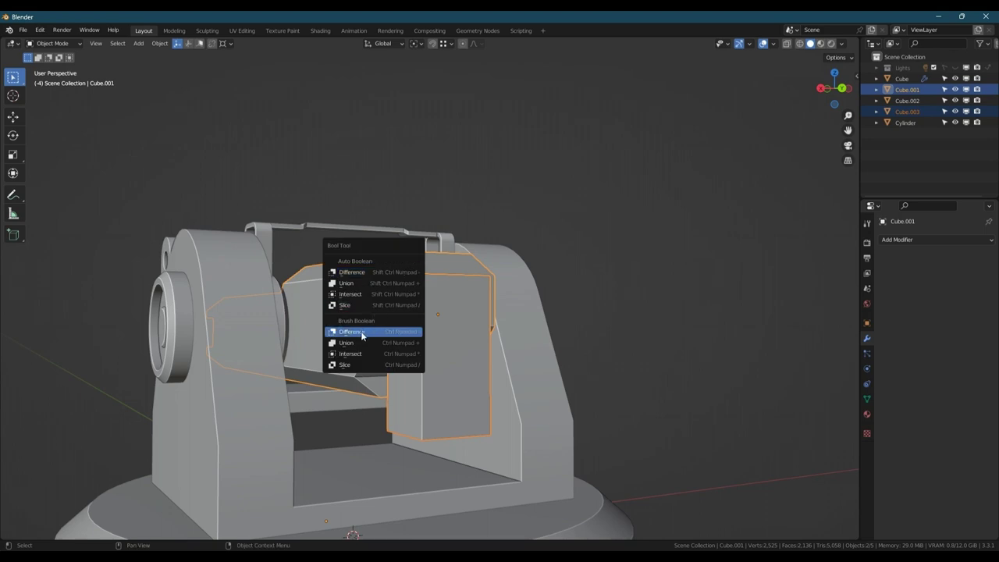
click(361, 335)
mouse_move(362, 334)
middle_down()
mouse_move(414, 317)
mouse_move(494, 429)
middle_up()
Shift the block cutter outward along Y to make the bar's rear recess shallower
click(494, 429)
shift+middle_drag(500, 326, 380, 311)
middle_drag(380, 312, 370, 338)
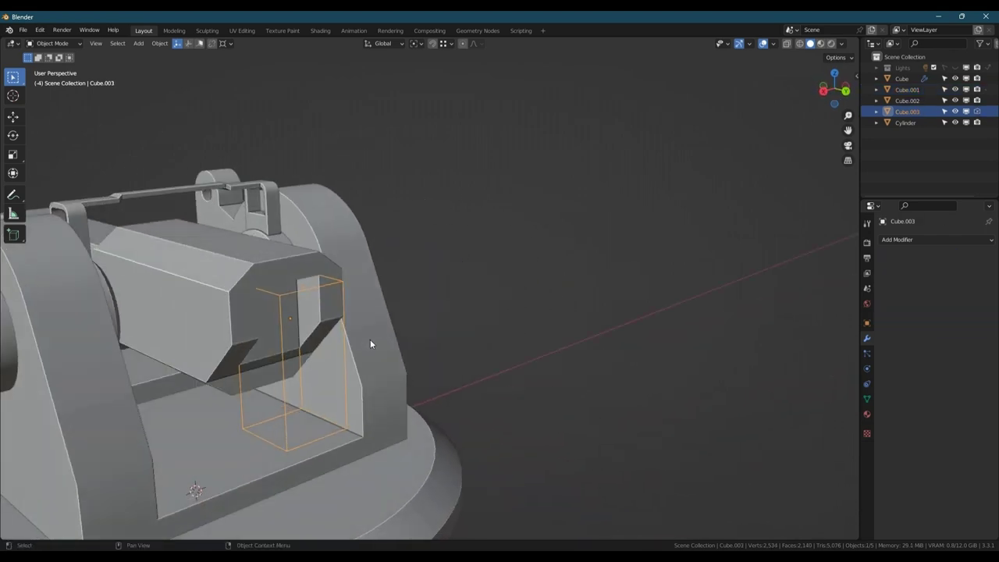
key(g)
key(y)
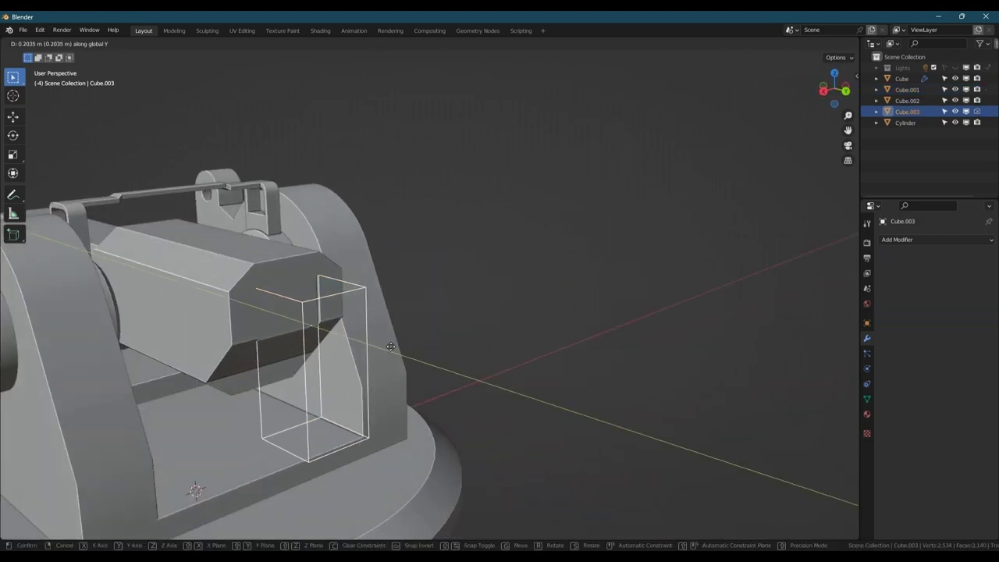
click(381, 343)
Bevel all edges of the block cutter with four segments to round the rear recess
scroll(292, 286, up, 2)
middle_drag(291, 286, 252, 258)
key(Tab)
key(2)
key(a)
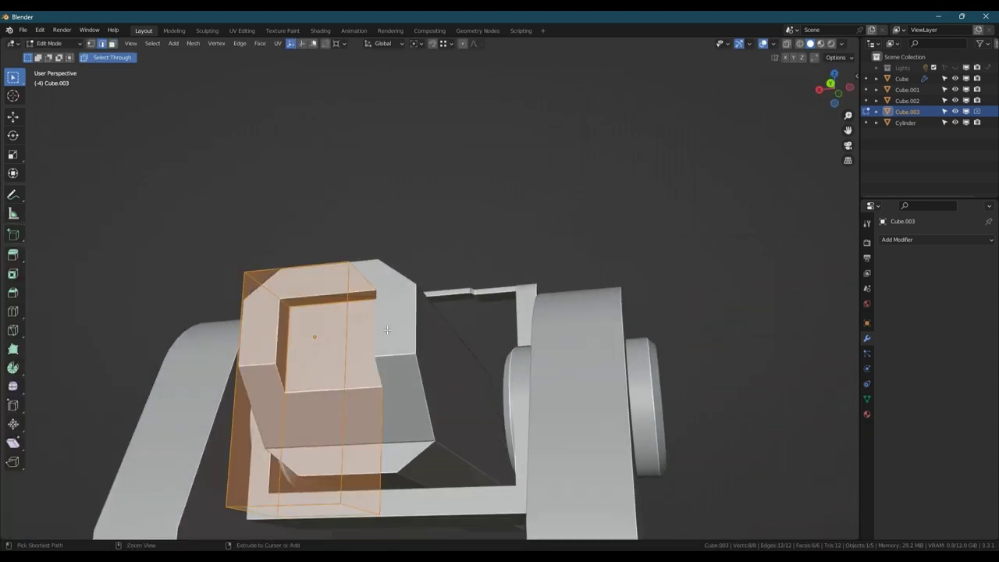
key(ctrl+b)
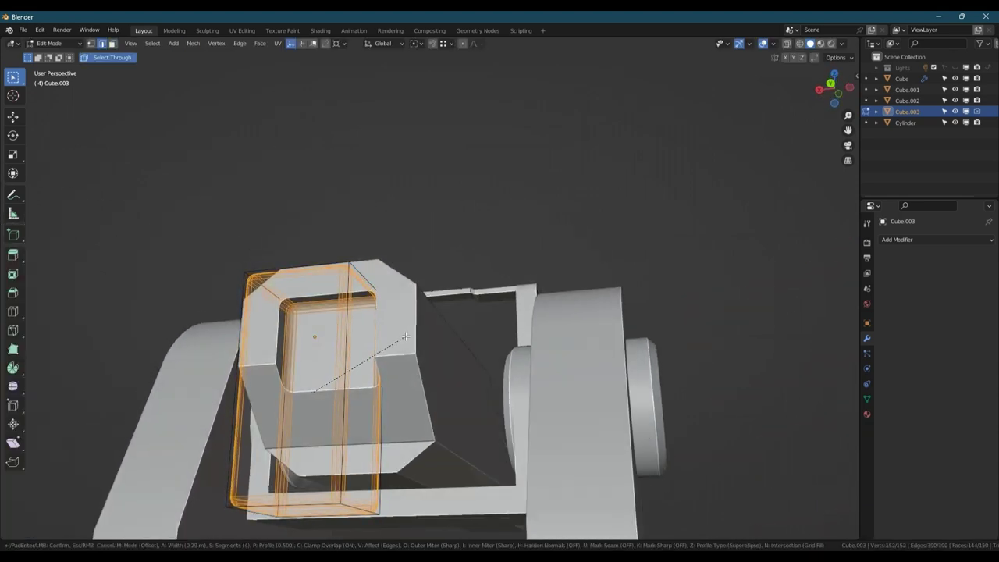
click(407, 337)
key(Tab)
Undo the latest changes to the block cutter and bar, including the rounded edges
middle_drag(318, 323, 394, 343)
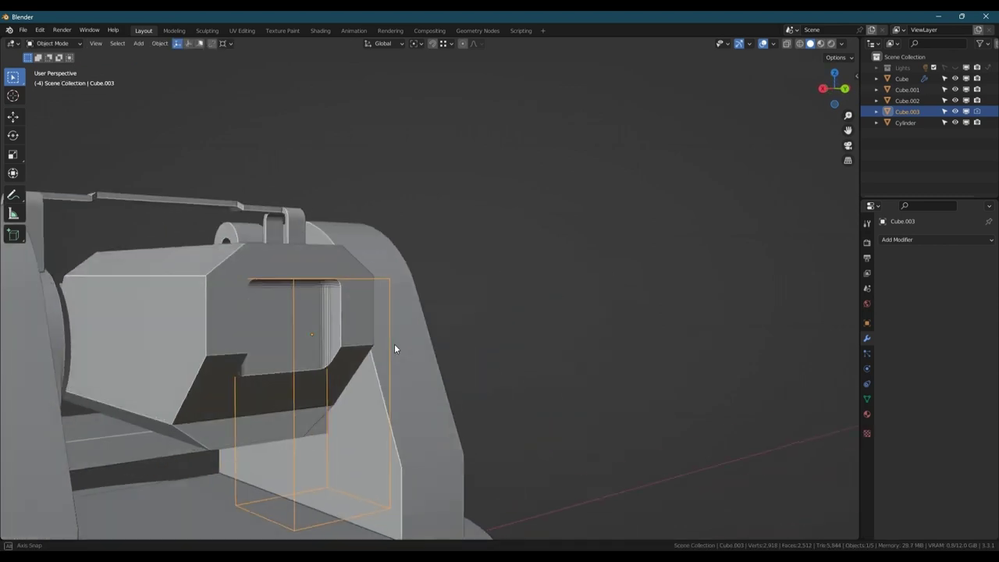
right_click(394, 343)
click(381, 286)
middle_drag(381, 287, 355, 332)
key(ctrl+z)
key(ctrl+z)
key(ctrl+z)
key(ctrl+z)
scroll(284, 312, down, 4)
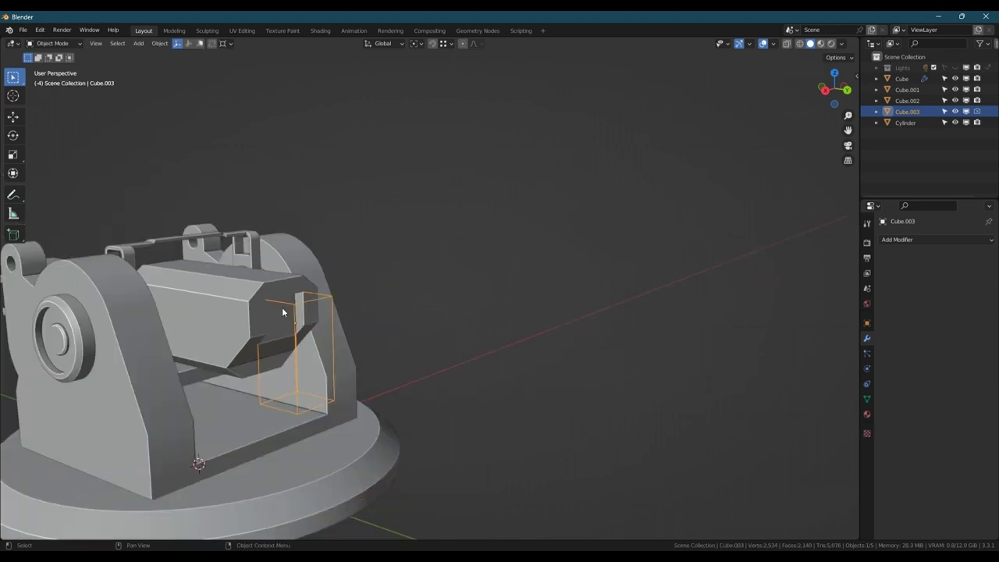
Delete the block cutter and remove the leftover boolean modifier from the bar
key(Delete)
click(308, 297)
click(976, 257)
click(975, 257)
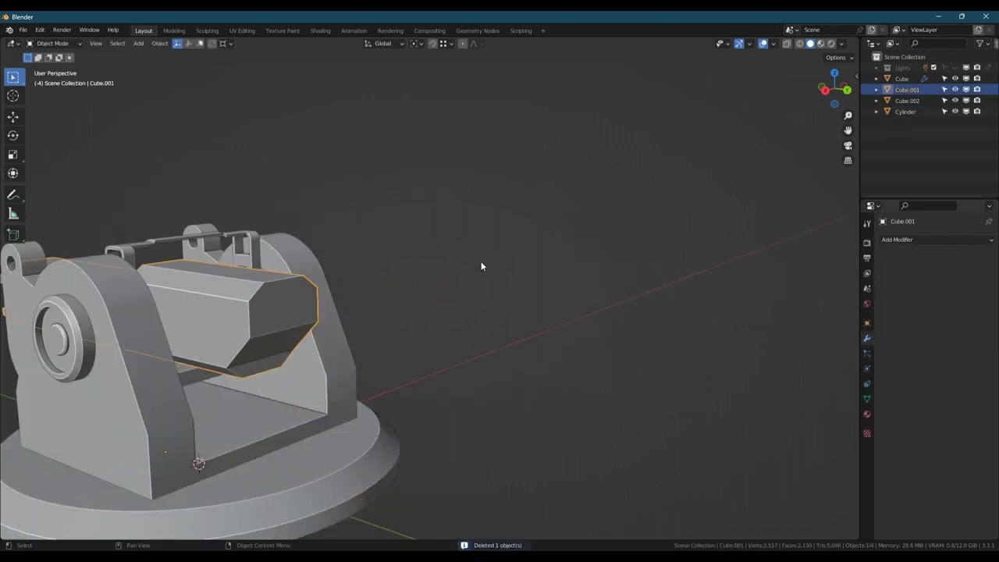
Move the two lower outer side faces of the mirrored bracket outward along X to flare its foot
scroll(328, 273, down, 5)
middle_drag(269, 282, 369, 298)
scroll(263, 354, up, 2)
key(Tab)
key(Tab)
click(258, 350)
key(Tab)
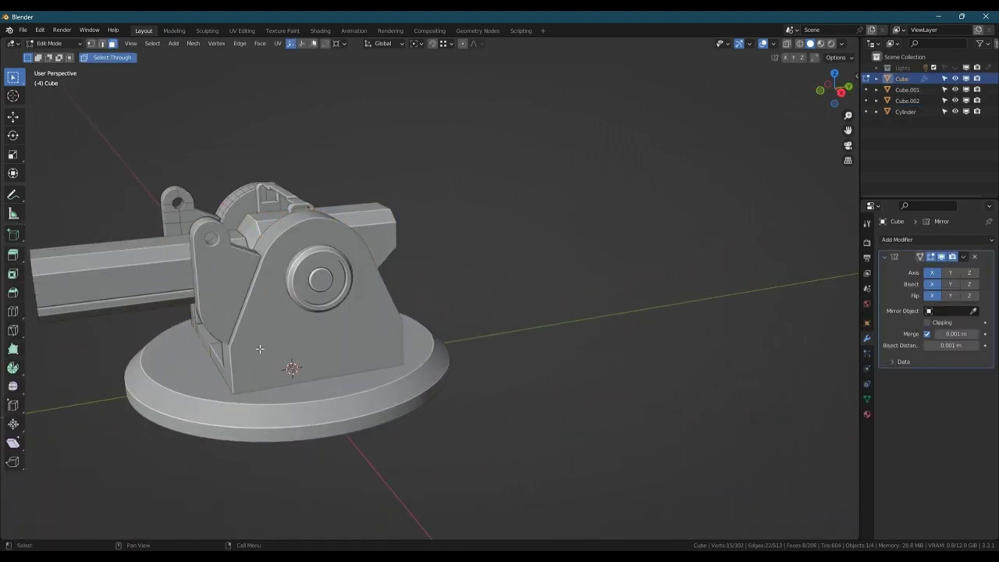
key(Tab)
key(Tab)
middle_drag(262, 353, 330, 285)
scroll(336, 296, up, 3)
click(328, 286)
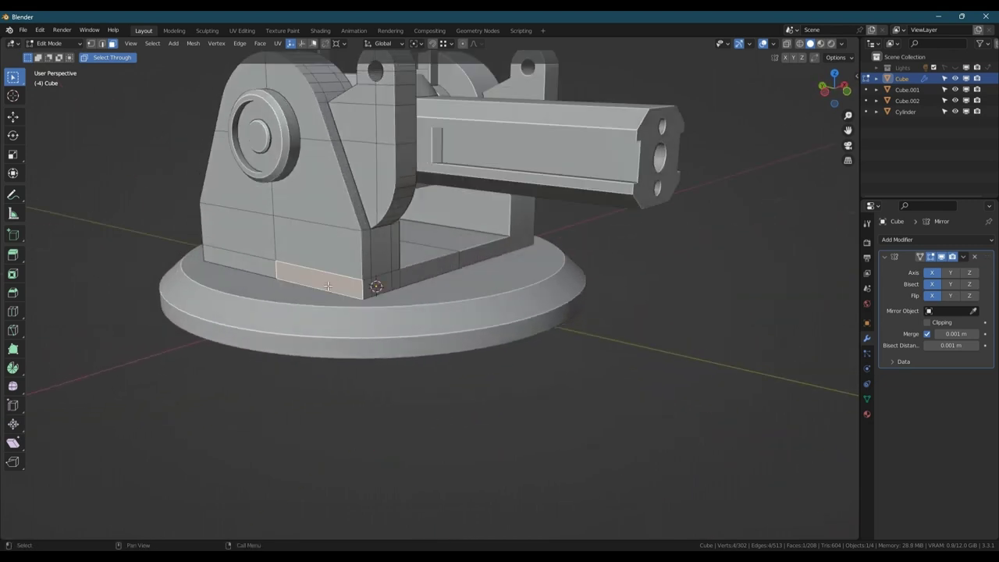
ctrl+click(240, 261)
scroll(300, 254, up, 1)
middle_drag(436, 259, 408, 257)
key(g)
key(x)
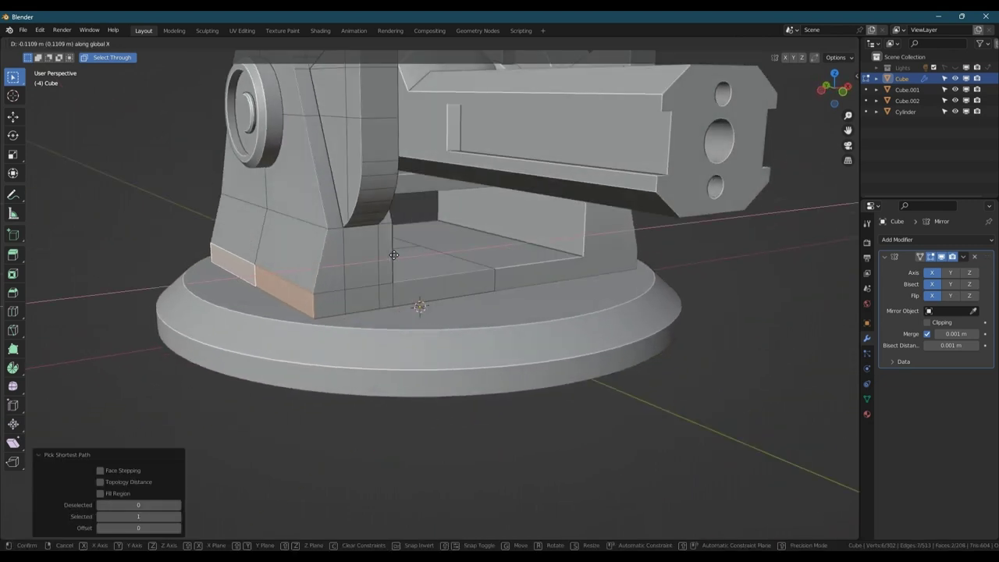
click(373, 252)
Push the same lower side faces further outward along X to widen the bracket's sloped foot
scroll(373, 252, down, 2)
middle_drag(373, 252, 499, 198)
scroll(354, 260, up, 2)
key(g)
key(x)
click(350, 260)
scroll(351, 261, down, 3)
key(Tab)
scroll(521, 273, up, 4)
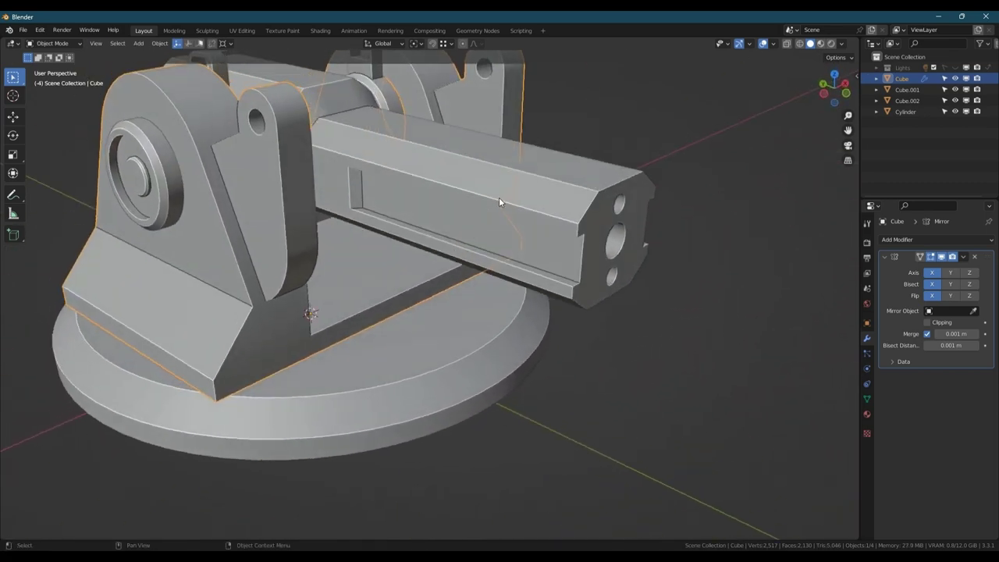
Examine the flared bracket from several sides and with the wireframe displayed
scroll(498, 199, down, 3)
middle_drag(437, 217, 502, 219)
scroll(303, 306, up, 3)
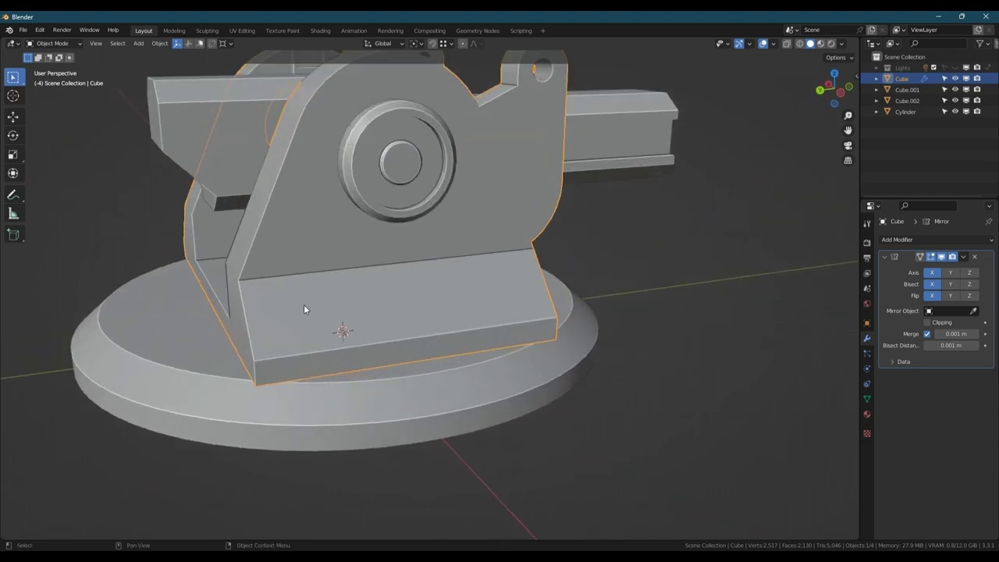
scroll(314, 331, down, 3)
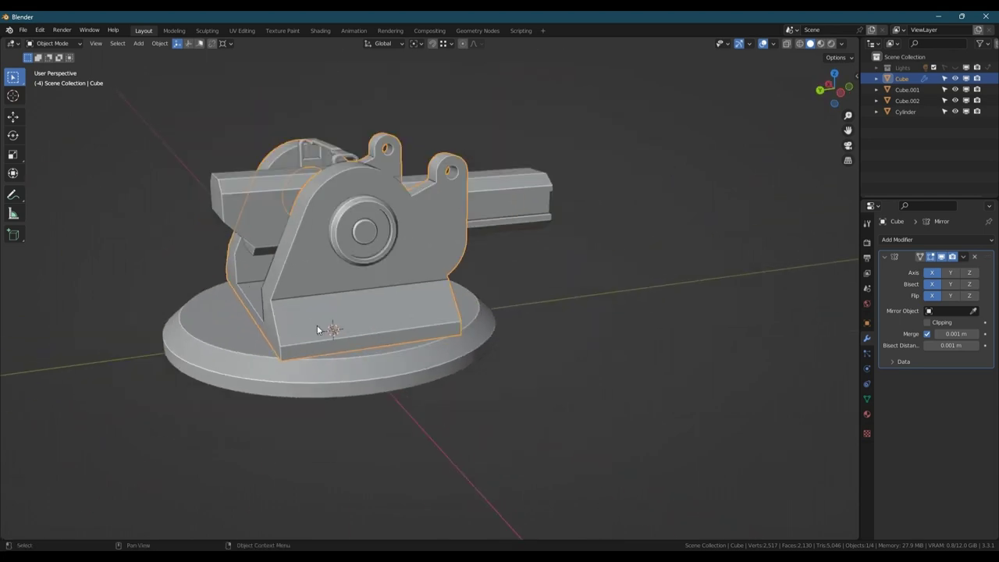
middle_drag(430, 311, 342, 316)
key(shift+z)
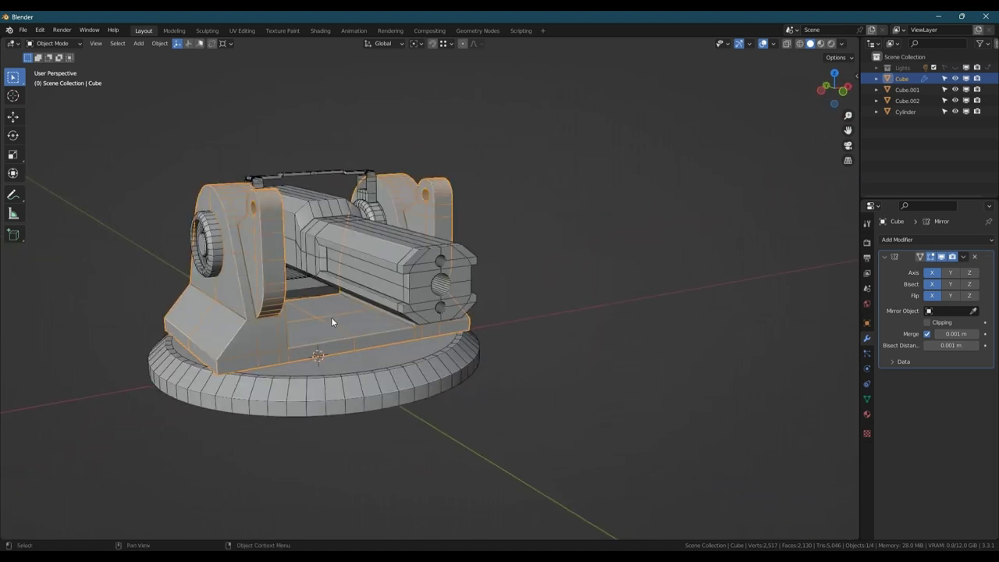
key(shift+z)
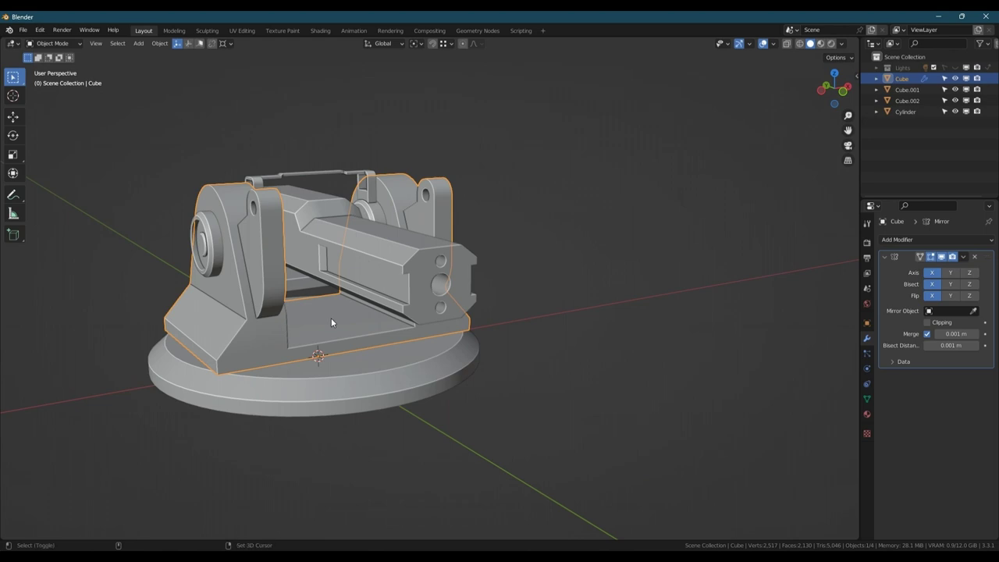
Add a 32-vertex cylinder of 0.45 m radius and 2 m depth, shade it auto smooth, and raise it along Z
key(shift+a)
click(386, 120)
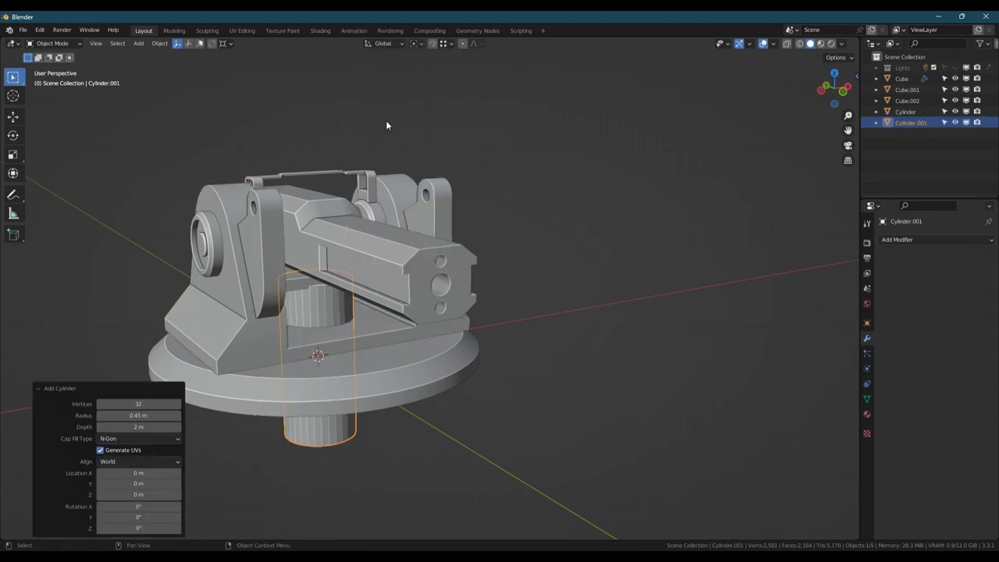
right_click(316, 363)
click(285, 277)
key(g)
key(z)
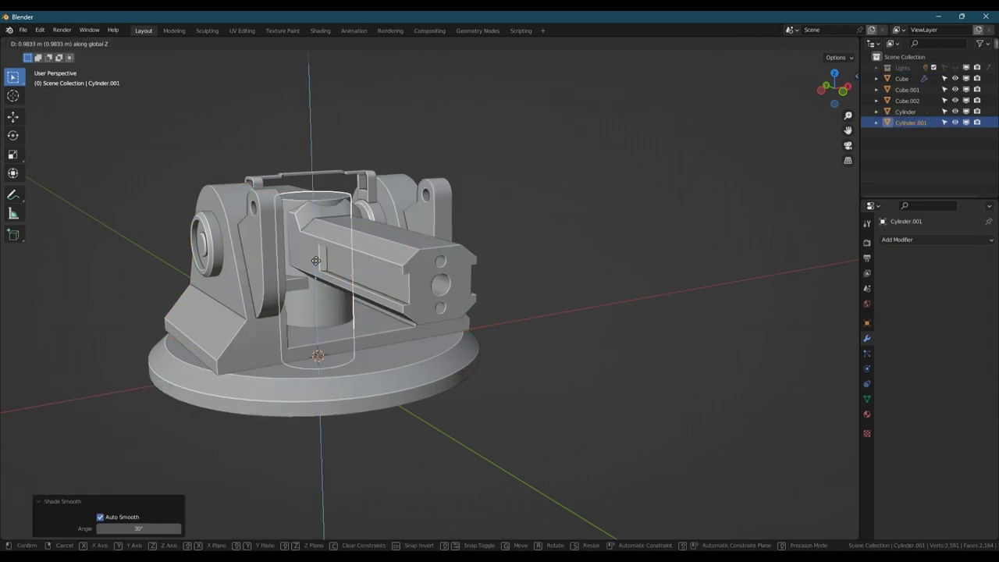
click(330, 201)
scroll(321, 304, up, 6)
key(Tab)
middle_drag(335, 316, 331, 282)
click(331, 283)
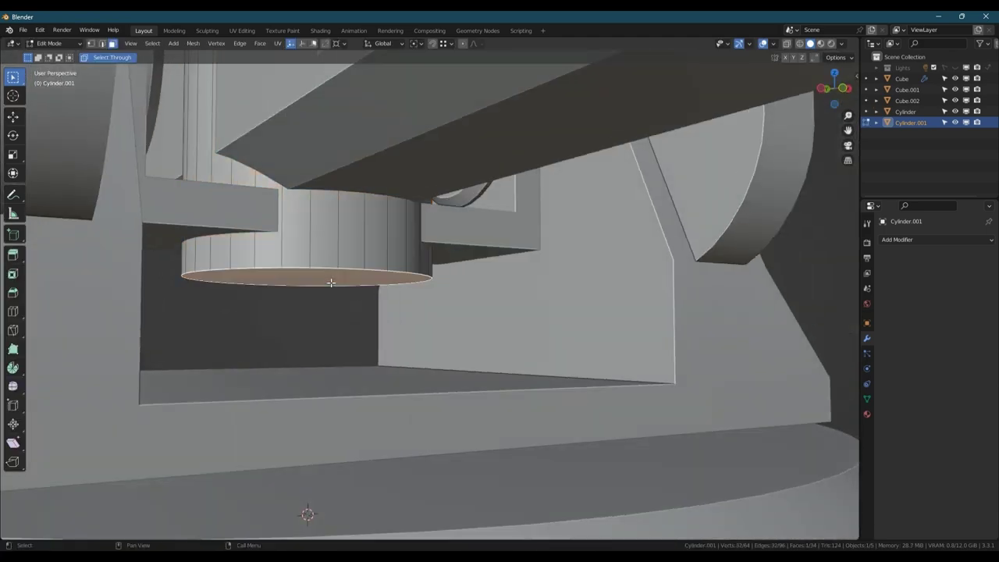
key(ctrl+b)
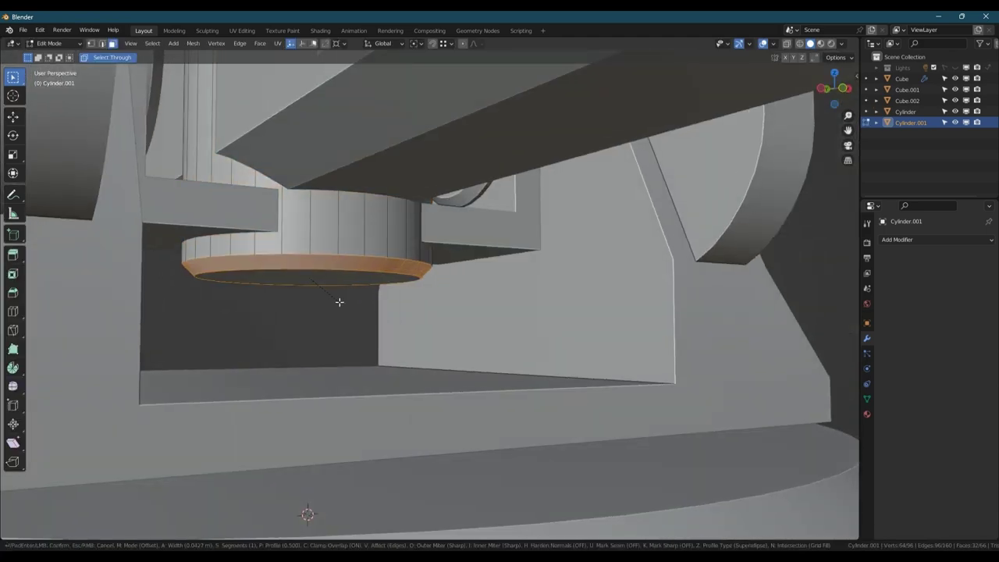
right_click(345, 302)
scroll(345, 302, down, 3)
key(Tab)
Apply the Mirror modifier on the bracket
middle_drag(345, 302, 345, 372)
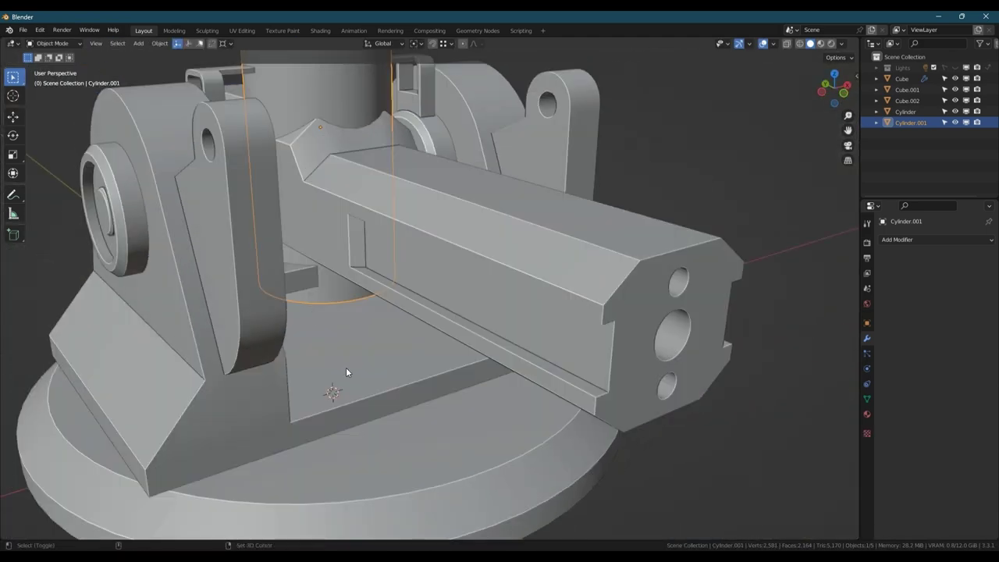
shift+click(345, 372)
click(338, 365)
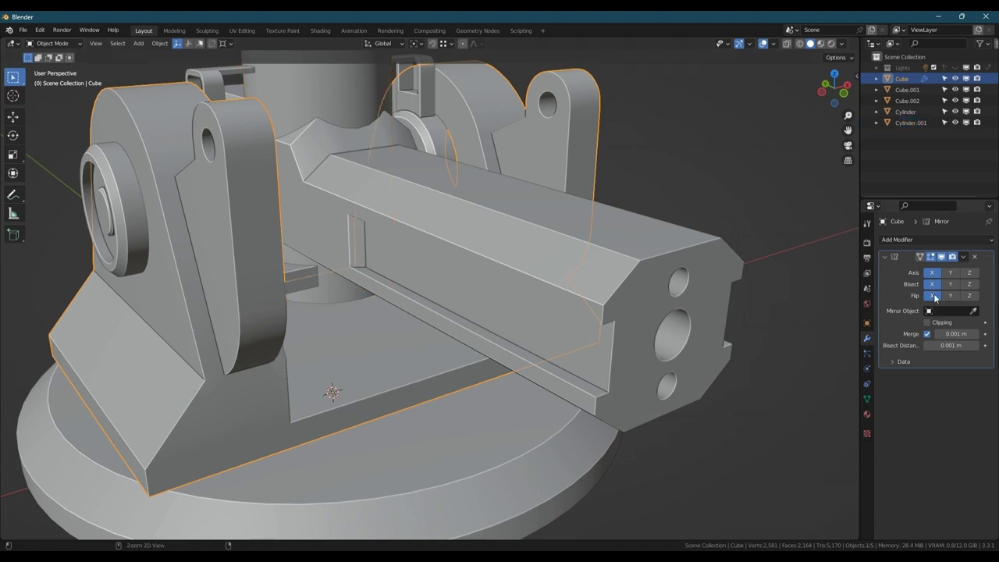
key(ctrl+a)
Subtract the cylinder from the bracket with a Bool Tool brush difference
scroll(363, 354, down, 4)
click(364, 221)
shift+click(350, 365)
key(ctrl+shift+b)
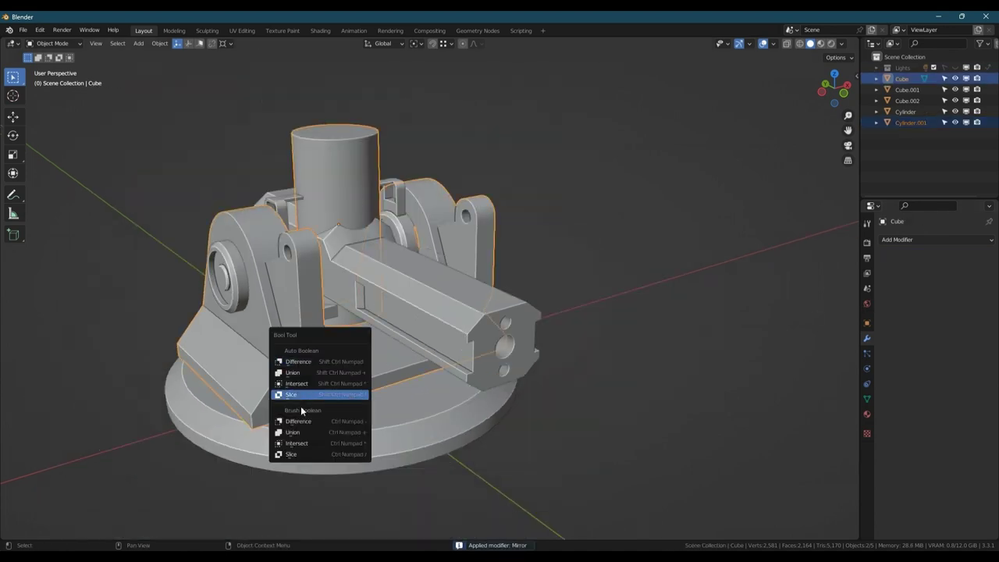
click(307, 422)
Lower the cylinder cutter along Z by about 0.41 m so it cuts a shallow round recess in the bracket's floor
click(376, 151)
middle_drag(370, 225, 357, 197)
key(g)
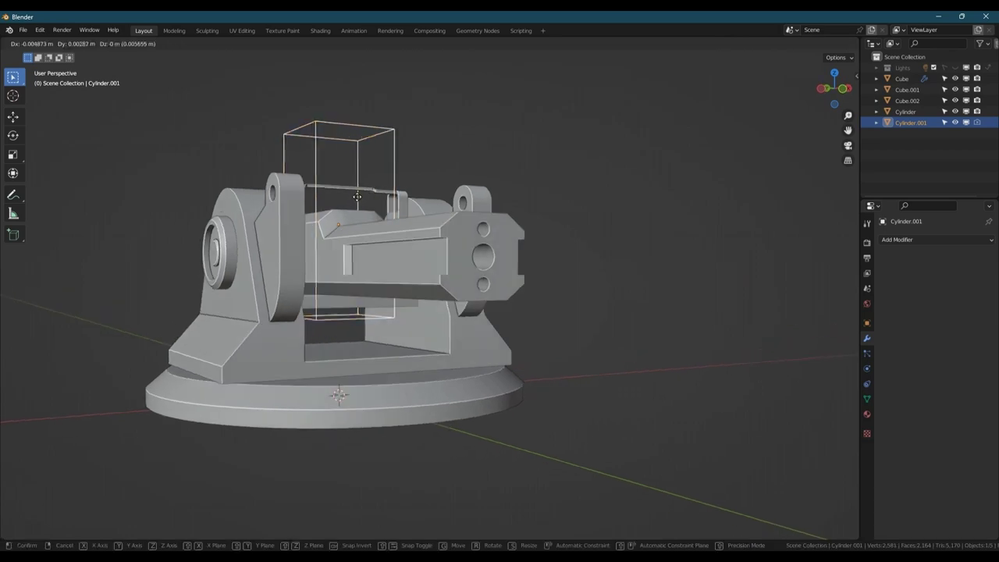
key(z)
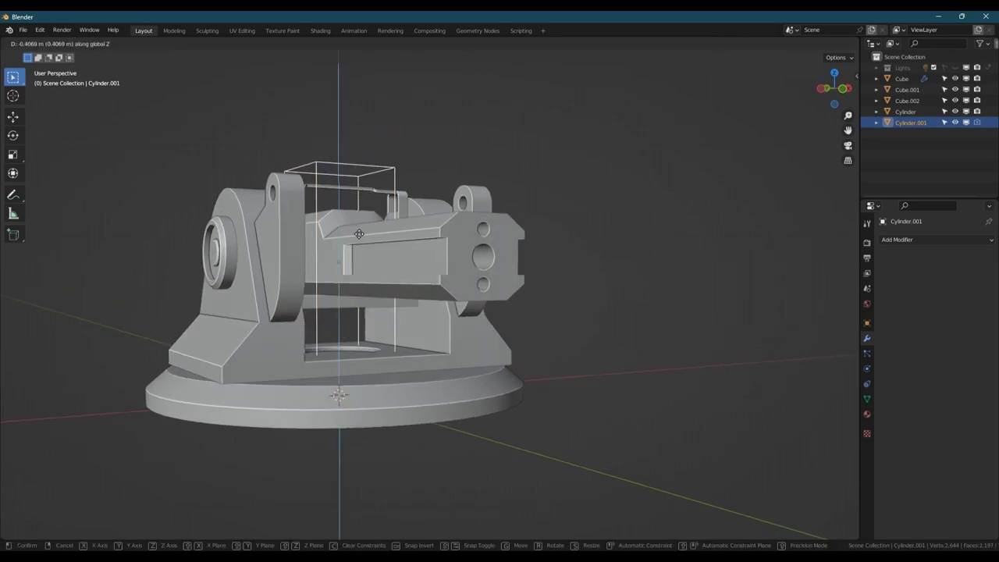
click(359, 236)
middle_drag(328, 336, 335, 343)
scroll(334, 332, up, 4)
alt+scroll(335, 331, up, 1)
middle_drag(339, 293, 337, 302)
scroll(326, 321, down, 4)
scroll(316, 325, up, 4)
middle_drag(337, 353, 355, 326)
scroll(349, 418, up, 1)
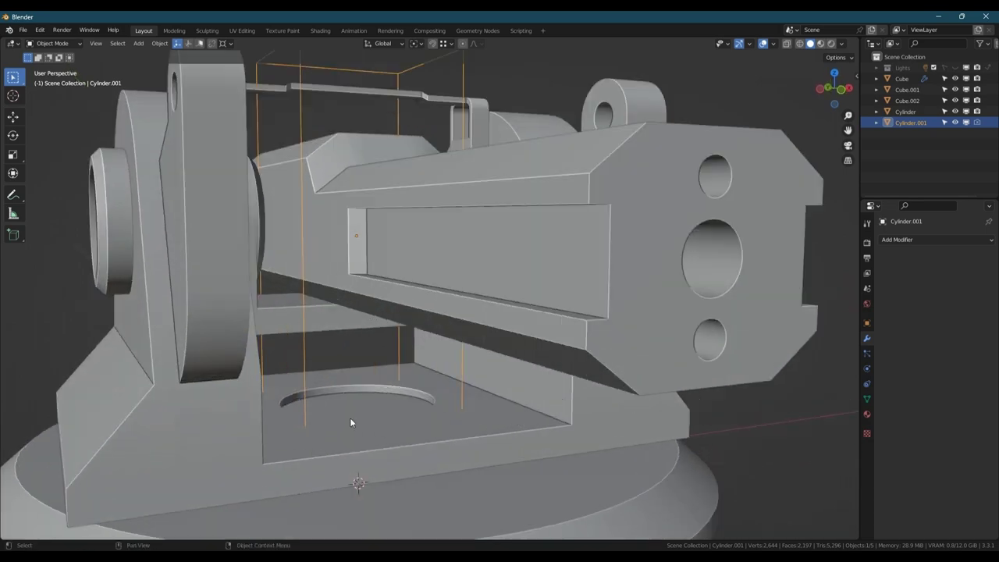
Bevel the cylinder cutter's bottom rim by about 0.065 m to chamfer the round recess
scroll(358, 402, up, 3)
key(Tab)
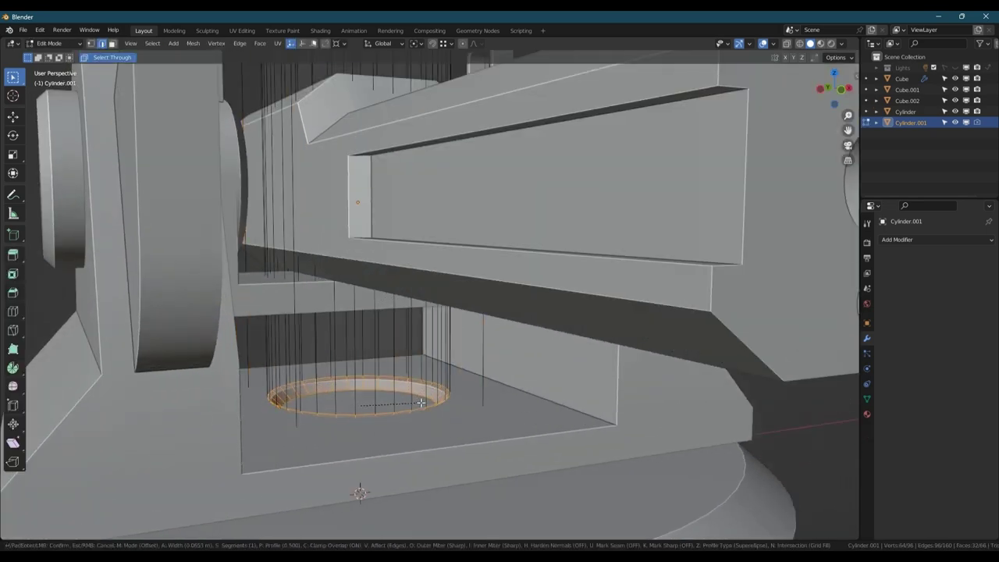
click(421, 402)
key(Tab)
scroll(383, 399, down, 4)
Apply the Bool Tool brush cut to the bracket and remove the cylinder cutter
middle_drag(379, 399, 396, 383)
click(450, 423)
key(ctrl+shift+b)
click(397, 528)
scroll(397, 460, down, 5)
Inset the round recess's floor face by 0.0324 m and extrude it up about 0.022 m
scroll(395, 384, up, 7)
key(Tab)
click(395, 381)
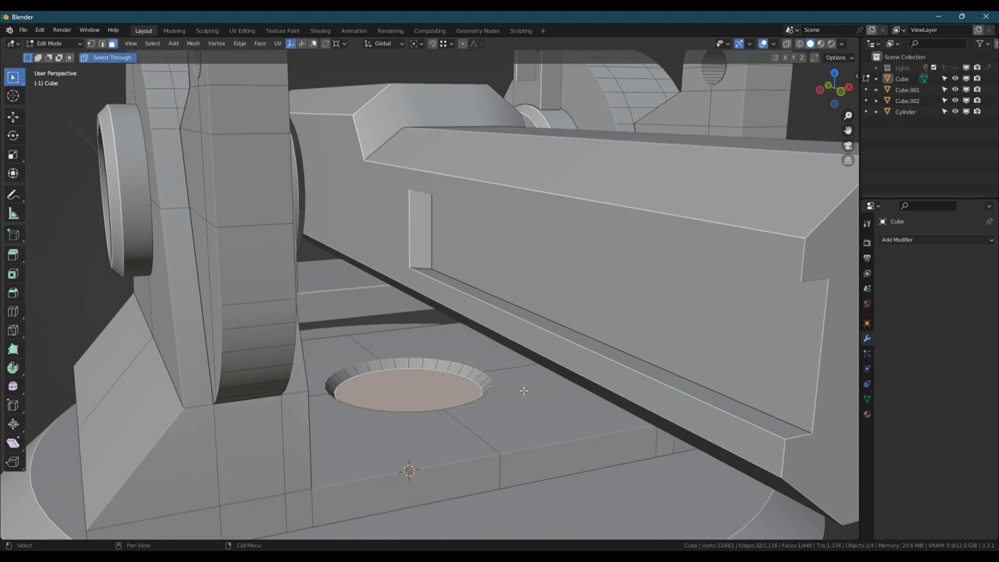
key(i)
click(516, 392)
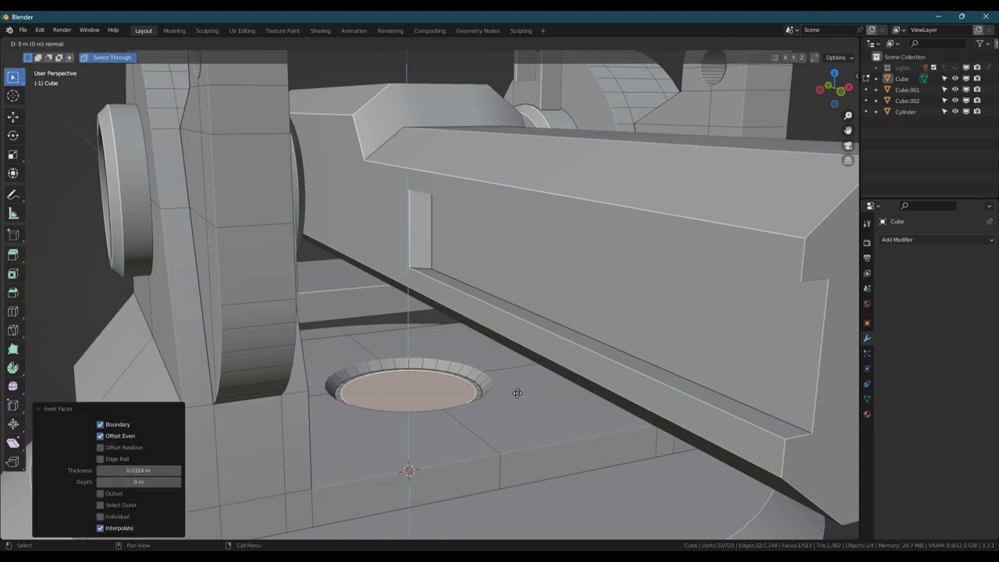
click(522, 390)
Scale the extruded disc's top face inward to taper its rim
key(s)
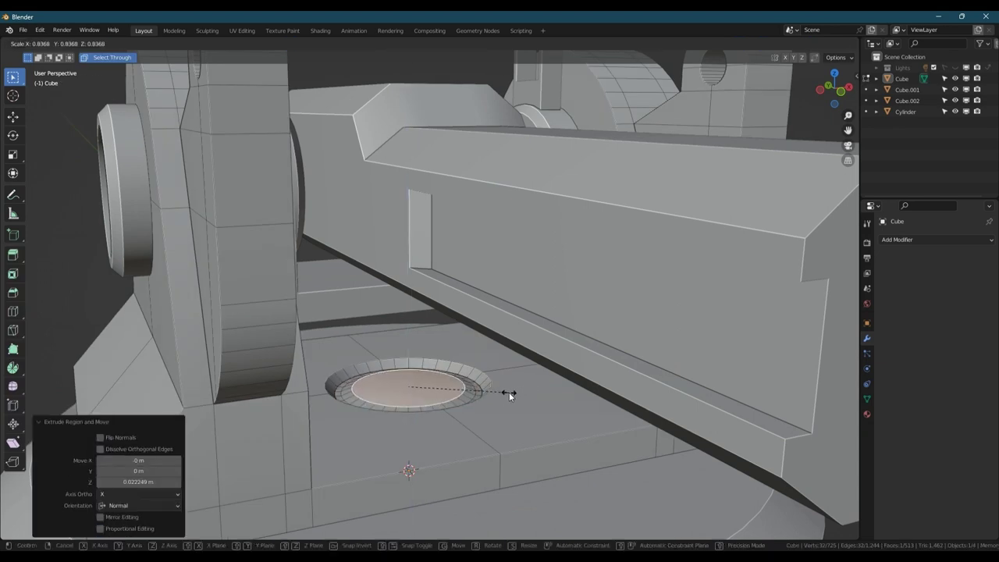
click(512, 395)
key(Tab)
scroll(463, 401, down, 3)
middle_drag(464, 401, 438, 401)
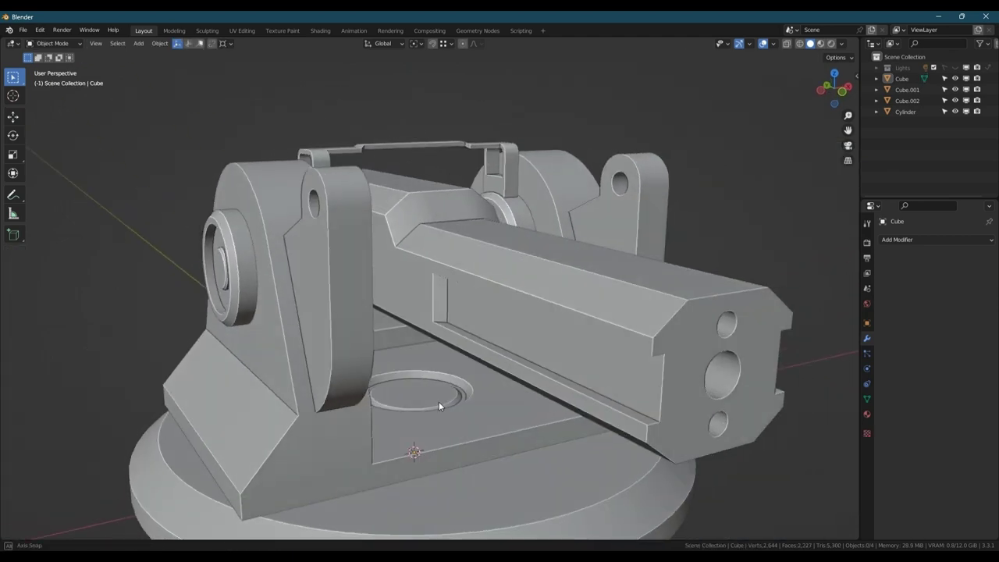
Inset the raised disc's top face inside the bracket's round recess
key(Tab)
key(i)
mouse_move(439, 380)
middle_down()
mouse_move(444, 400)
mouse_move(575, 394)
mouse_move(549, 355)
mouse_move(431, 390)
middle_up()
scroll(492, 382, down, 2)
key(Tab)
Open the bracket mesh for editing with its front lugs in view
shift+middle_drag(575, 397, 373, 374)
key(Tab)
scroll(429, 383, down, 3)
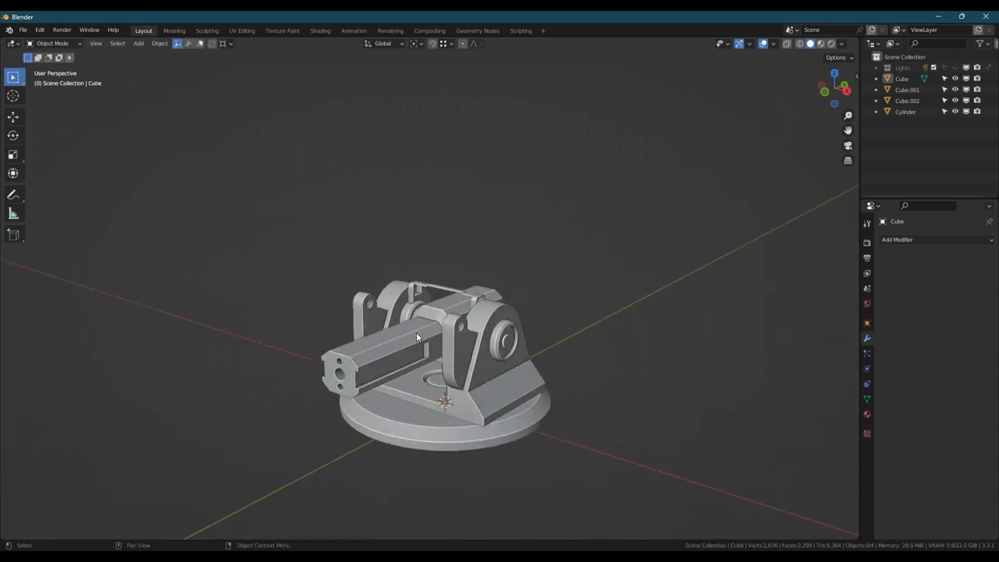
middle_drag(416, 334, 445, 318)
scroll(435, 343, up, 3)
key(Tab)
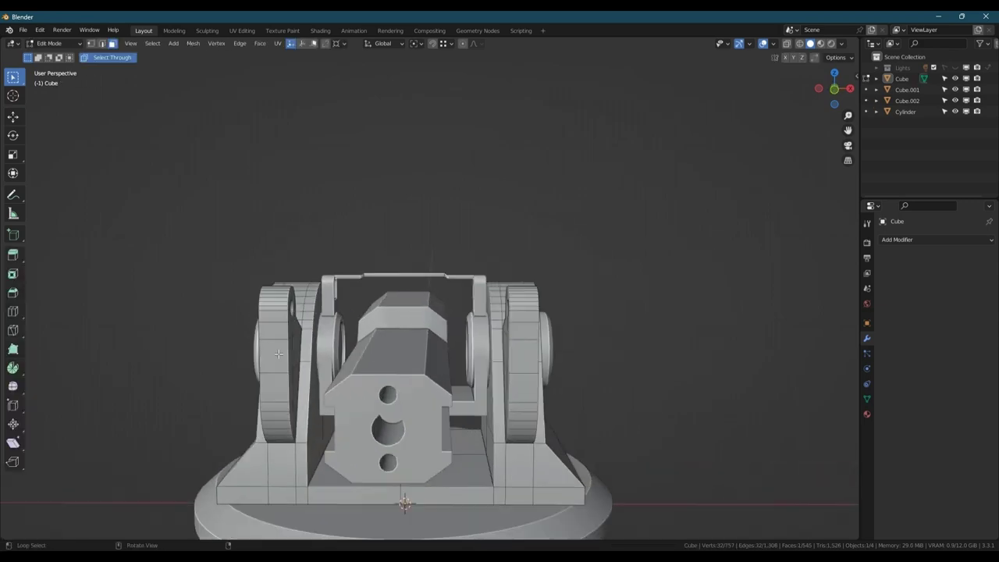